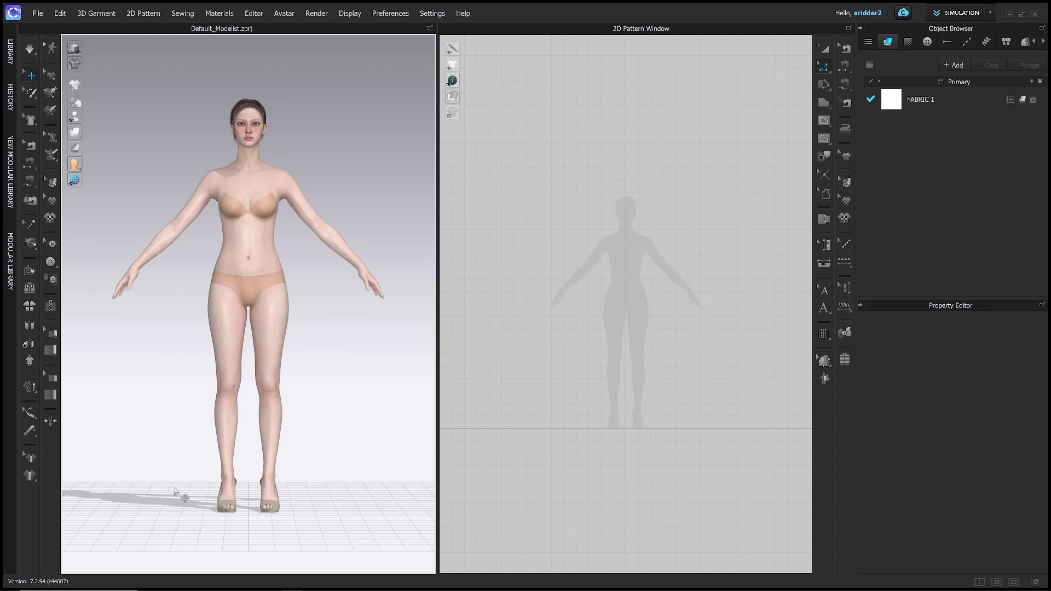
Check the avatar's waist and hip circumference measurements with Edit Measure (Avatar).
click(28, 414)
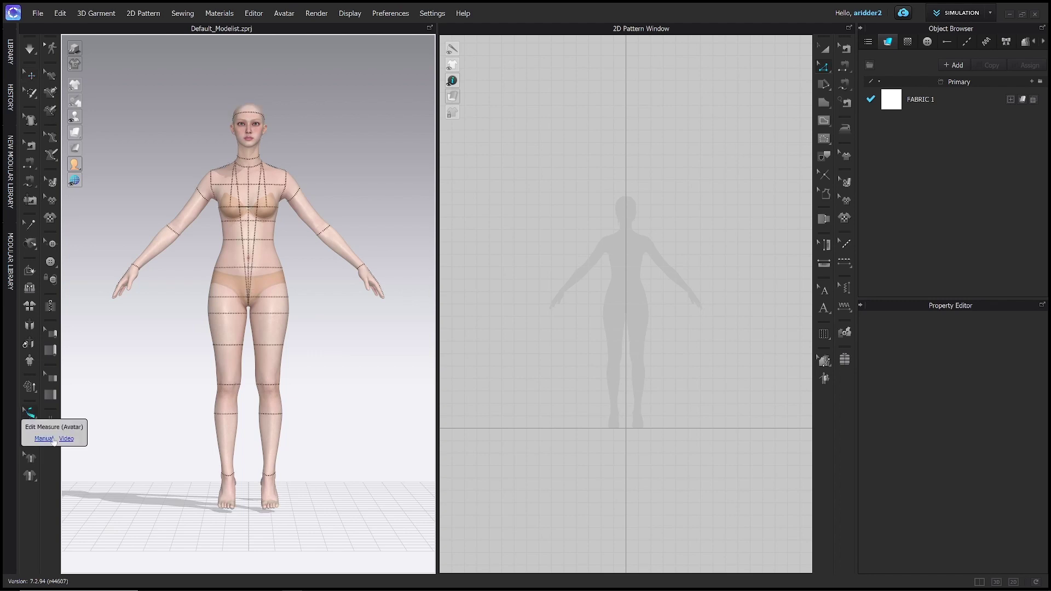
click(263, 241)
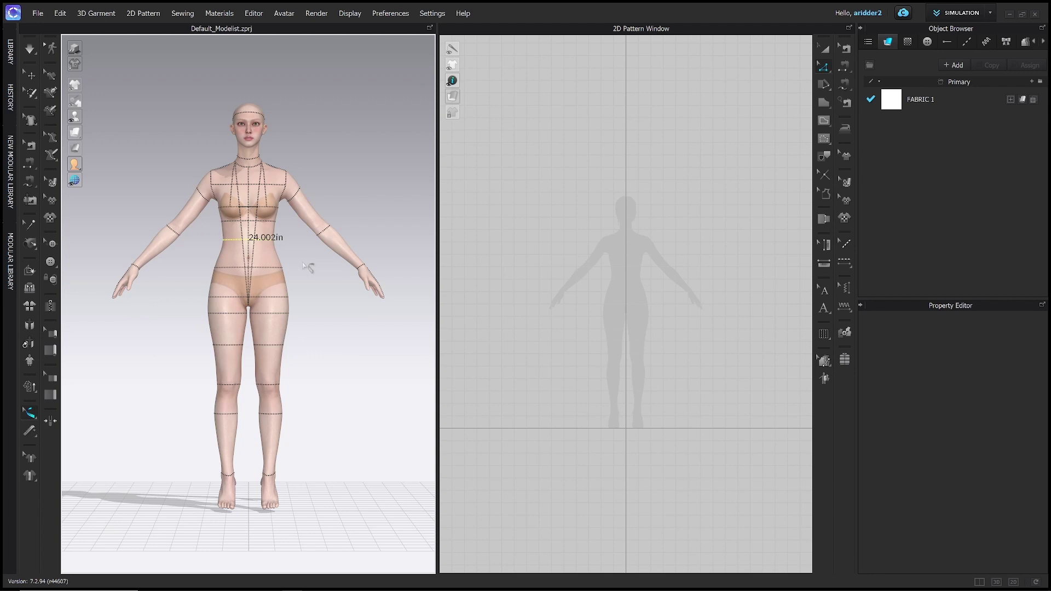
click(269, 297)
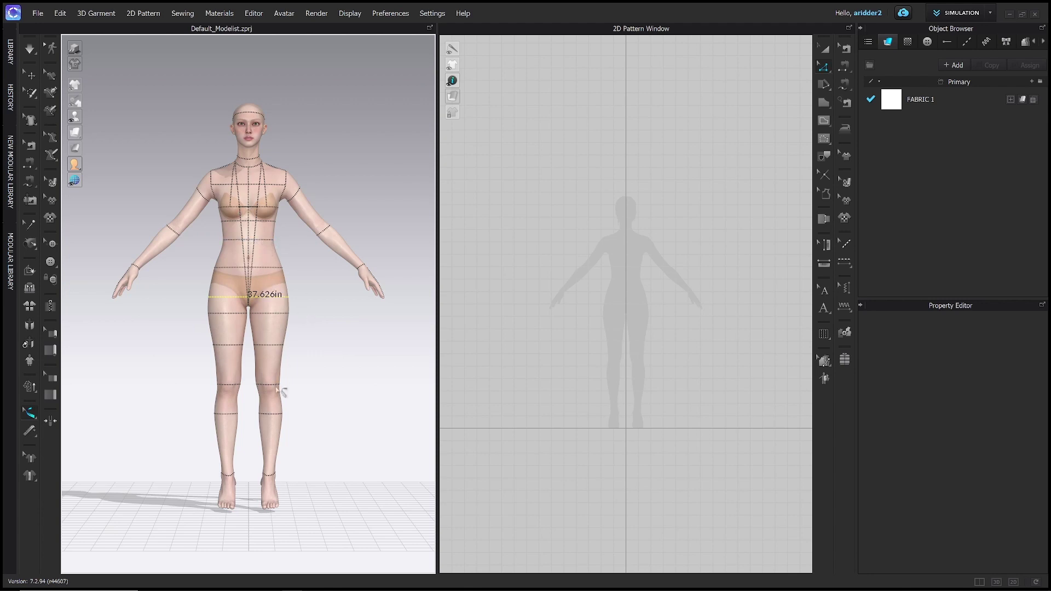
Measure the avatar's side from waist over the hip to the knee with Basic Tape Measure (Avatar), and return to the front view.
click(30, 433)
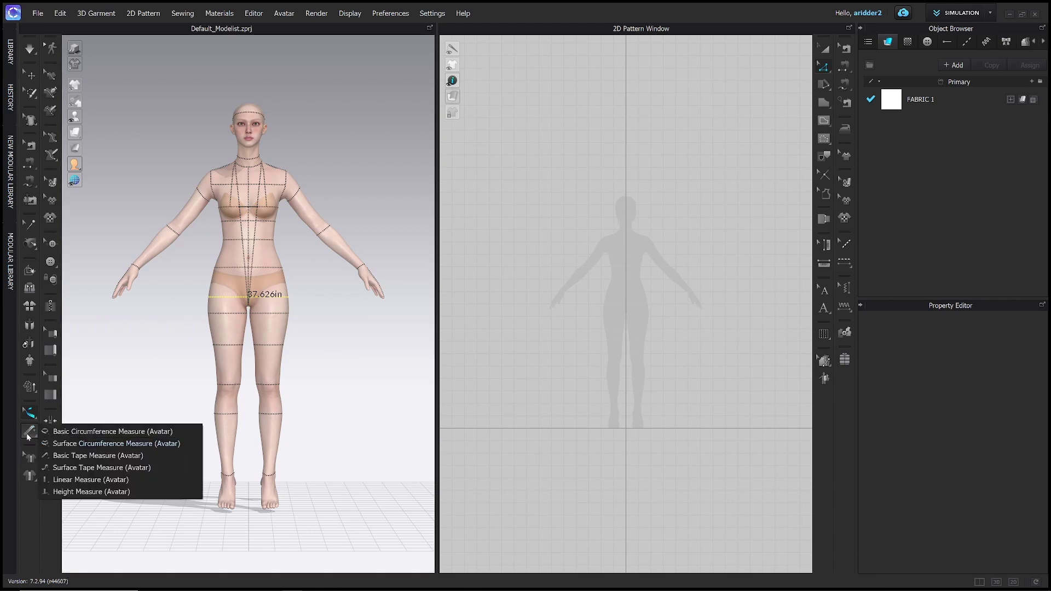
click(73, 456)
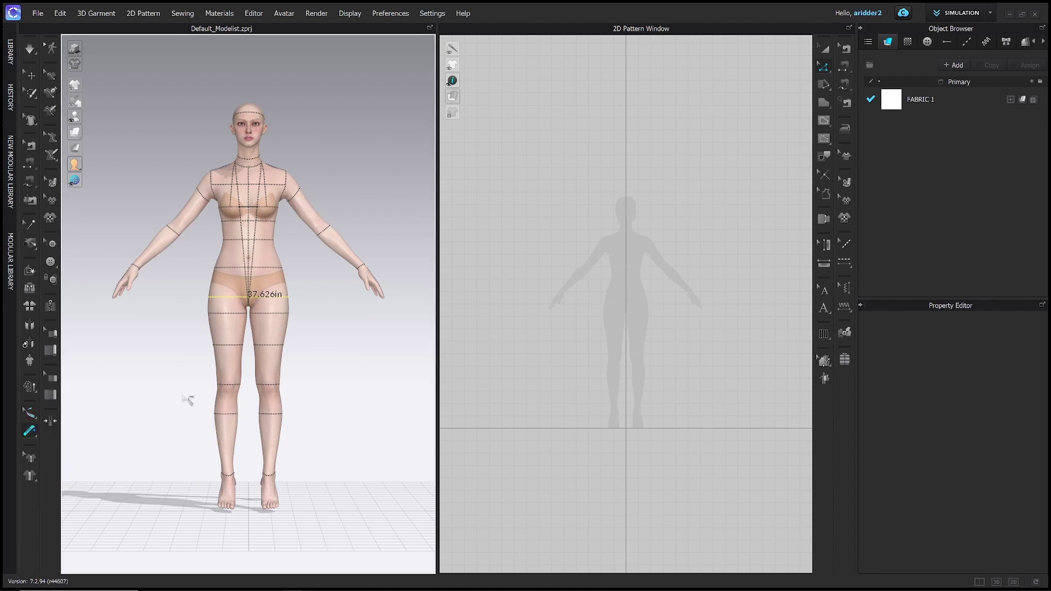
right_drag(324, 293, 264, 301)
right_drag(252, 257, 257, 259)
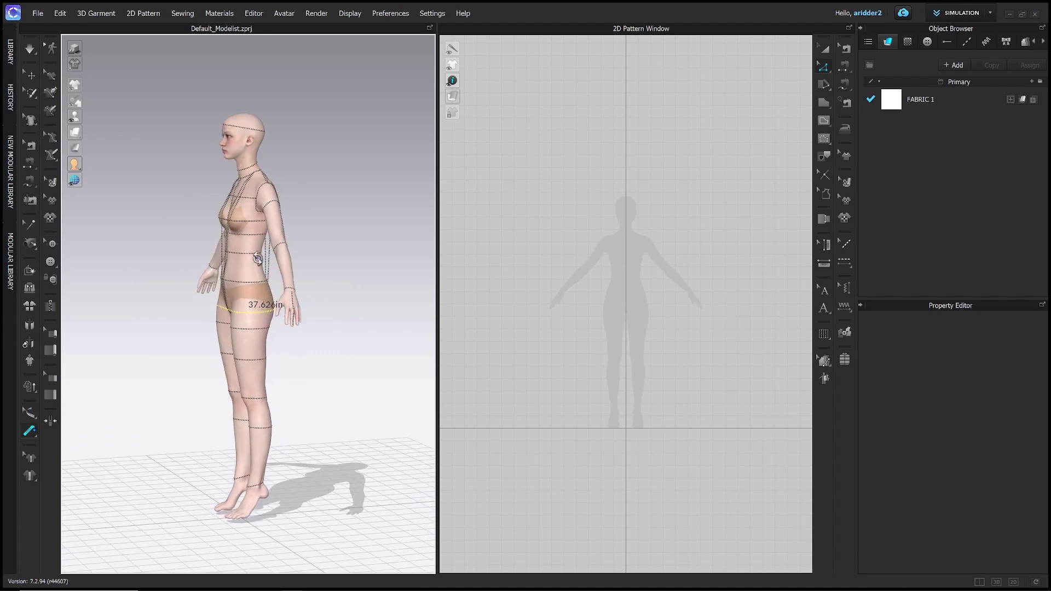
click(256, 255)
click(263, 314)
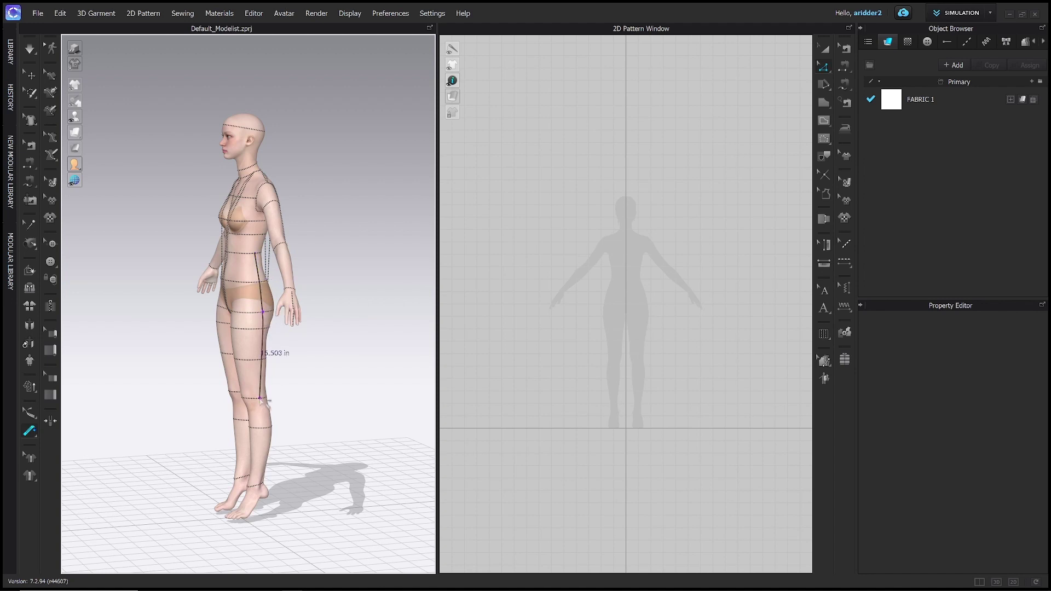
double_click(261, 399)
key(2)
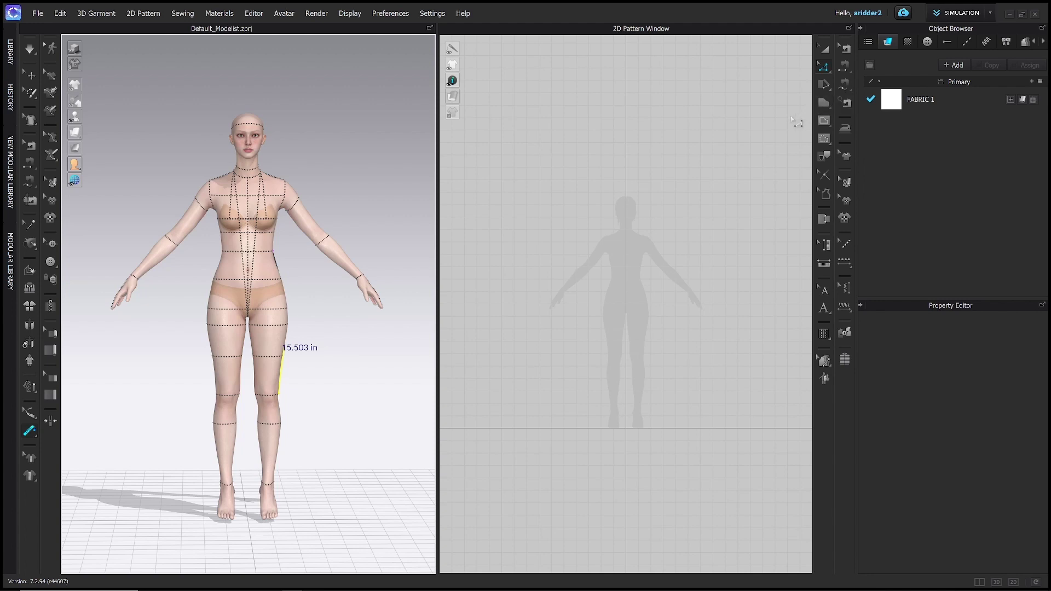
Create a rectangular pattern 6.25 in wide and 10.5 in high beside the avatar silhouette.
key(s)
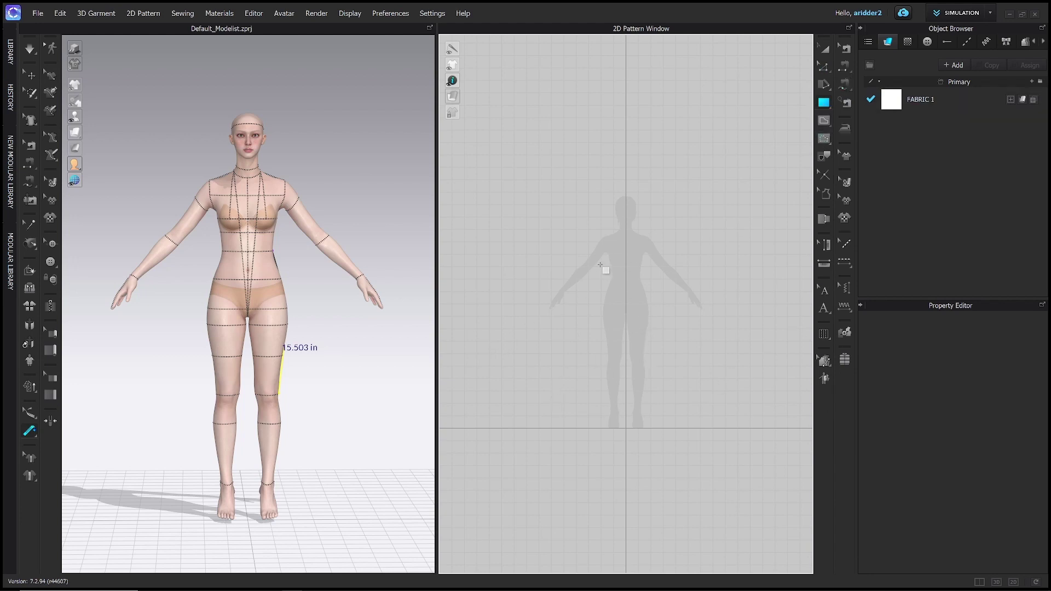
click(575, 308)
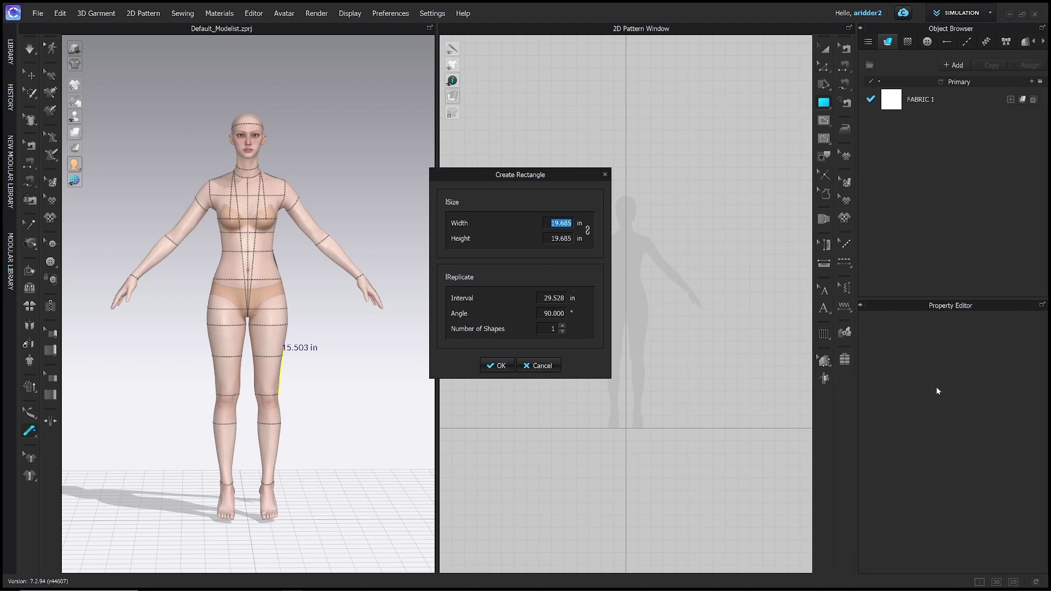
text(6.25)
click(565, 239)
text(10.5)
key(Return)
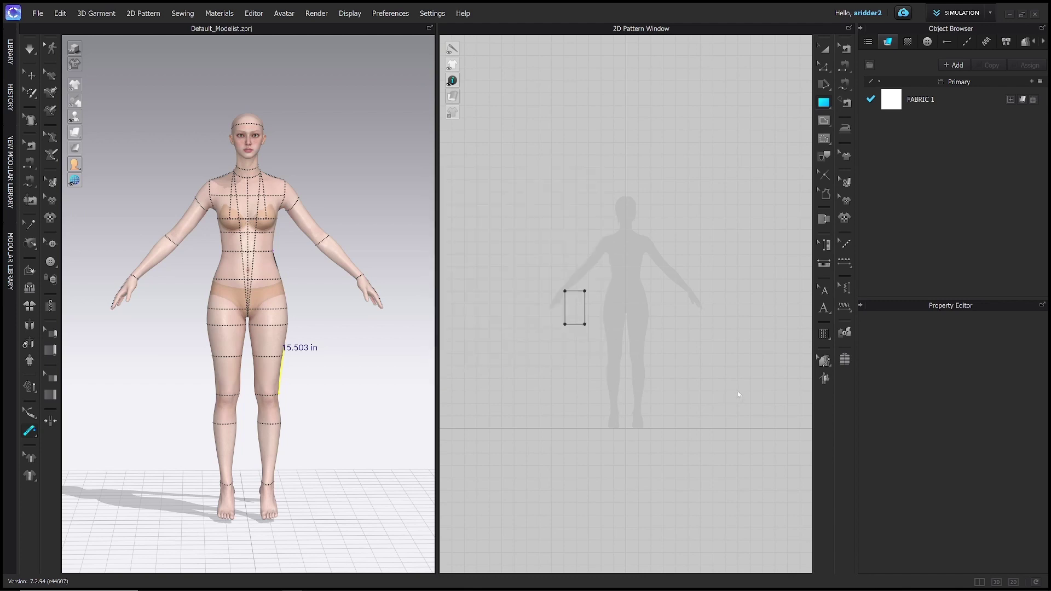
Move the rectangle onto the avatar silhouette's hip area and show 2D patterns with a translucent surface.
click(564, 301)
drag(569, 302, 634, 291)
scroll(634, 291, down, 2)
scroll(634, 290, up, 4)
middle_drag(634, 291, 582, 289)
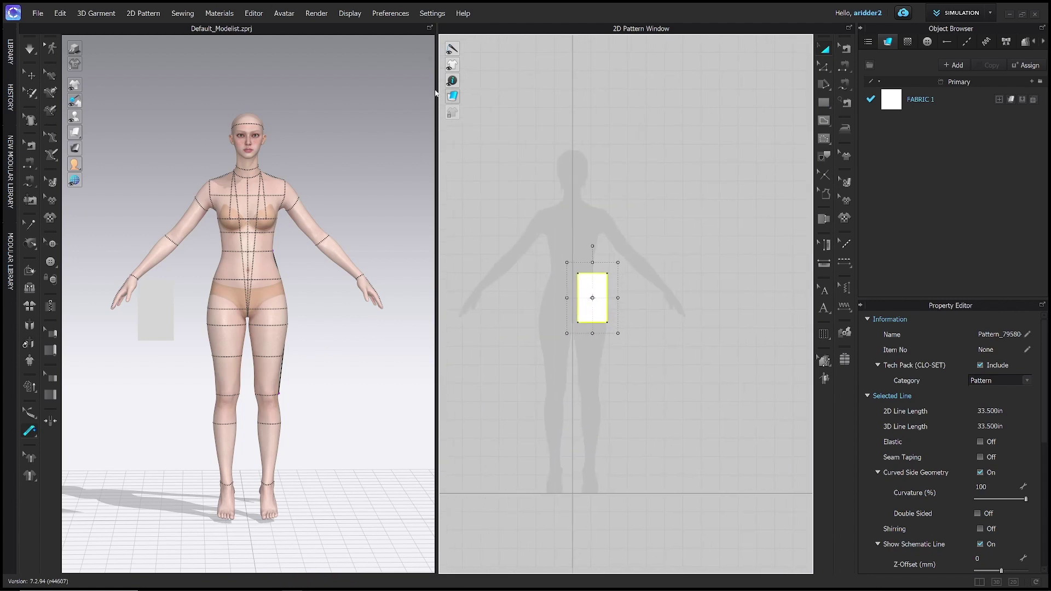
mouse_move(452, 96)
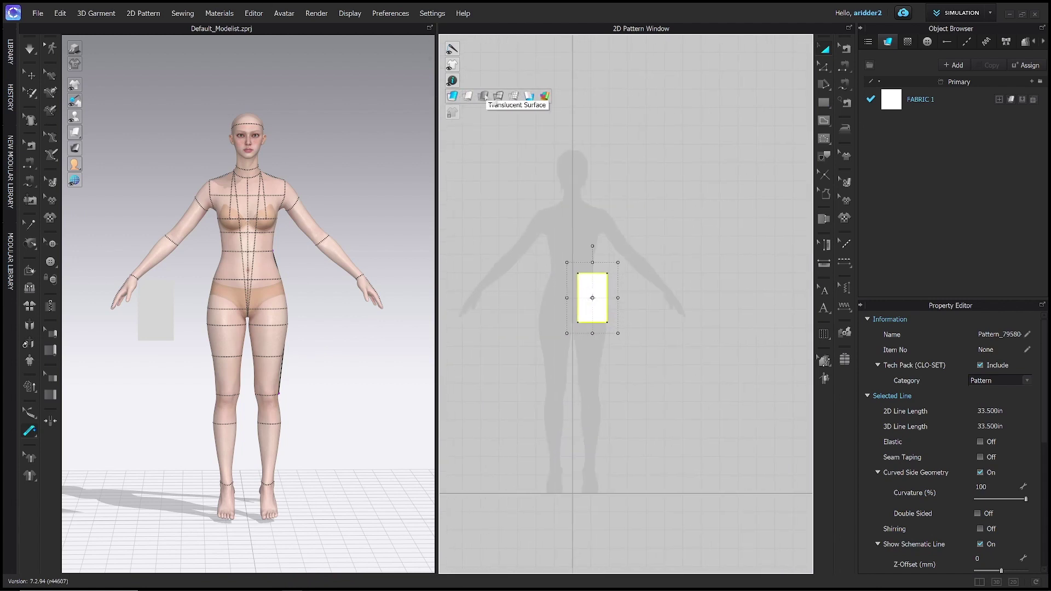
click(482, 96)
scroll(561, 314, up, 2)
middle_drag(579, 310, 569, 311)
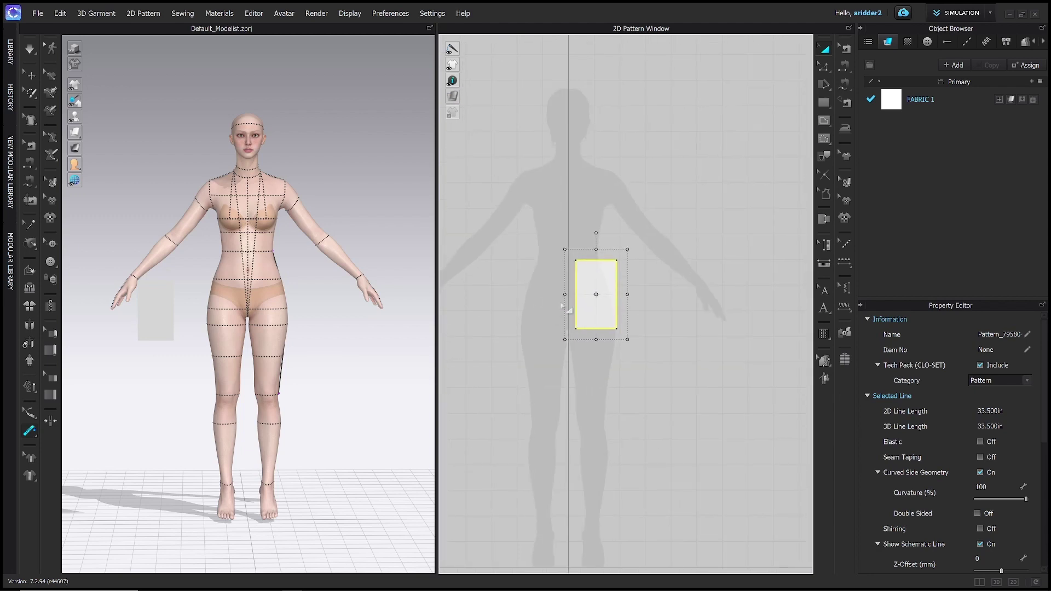
Align the rectangle's vertical edge with the silhouette's center line and shift the pattern slightly upward over the hips.
drag(590, 268, 576, 266)
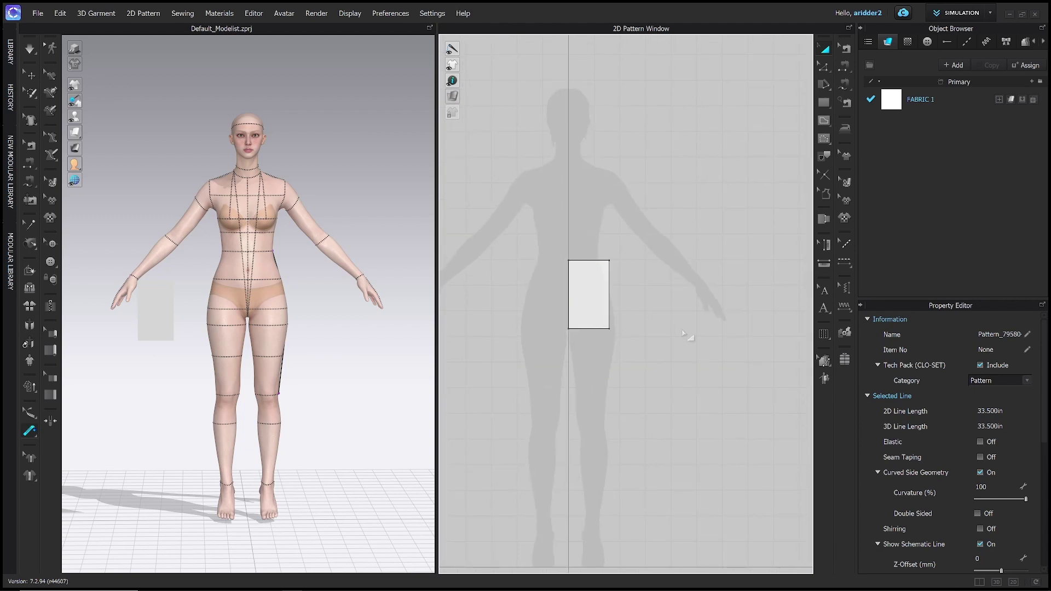
click(688, 336)
click(594, 287)
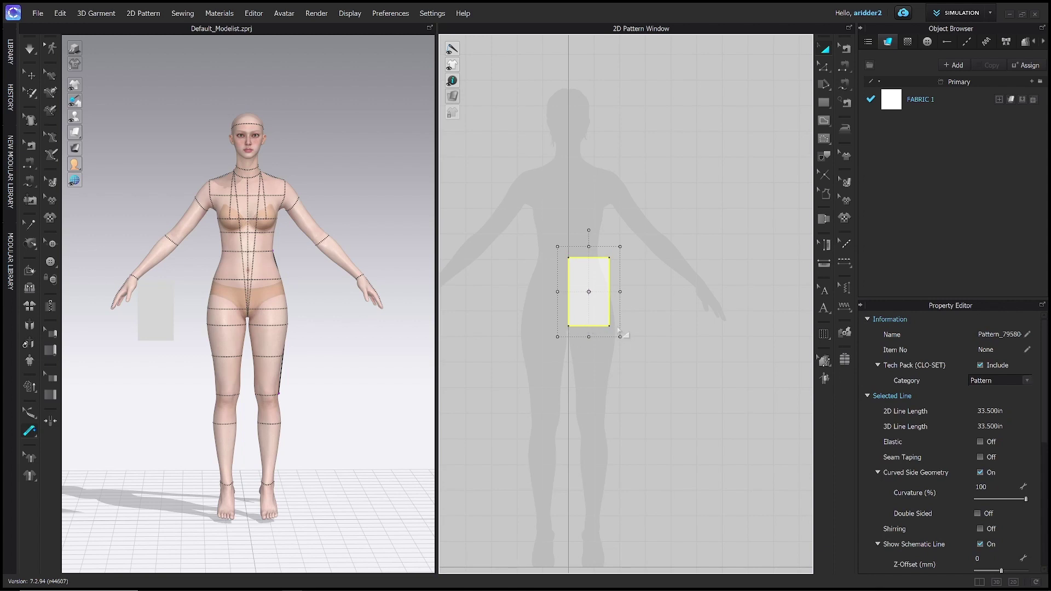
click(619, 330)
scroll(619, 330, up, 2)
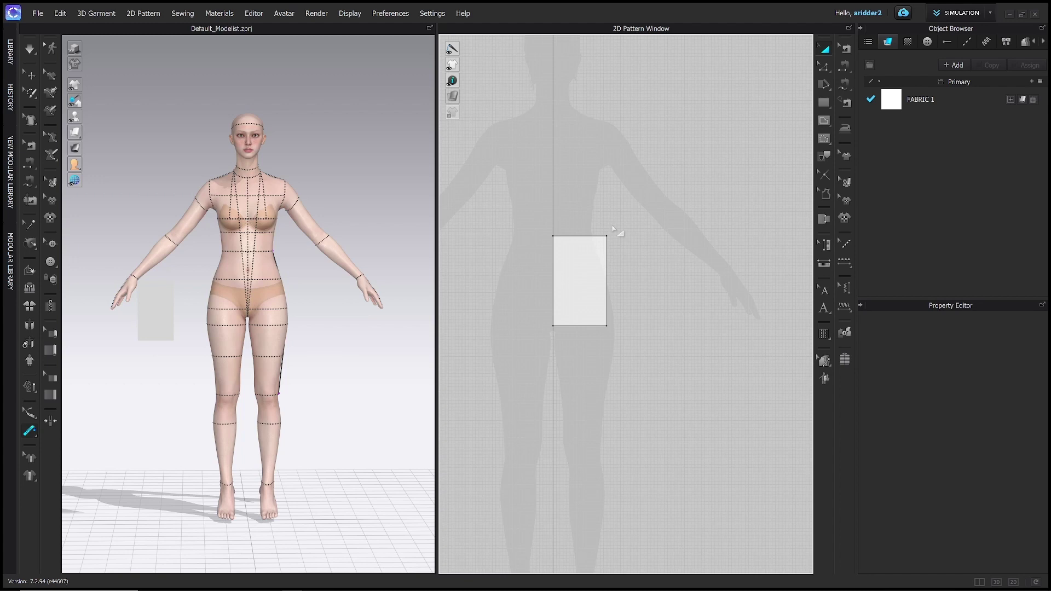
scroll(614, 229, up, 2)
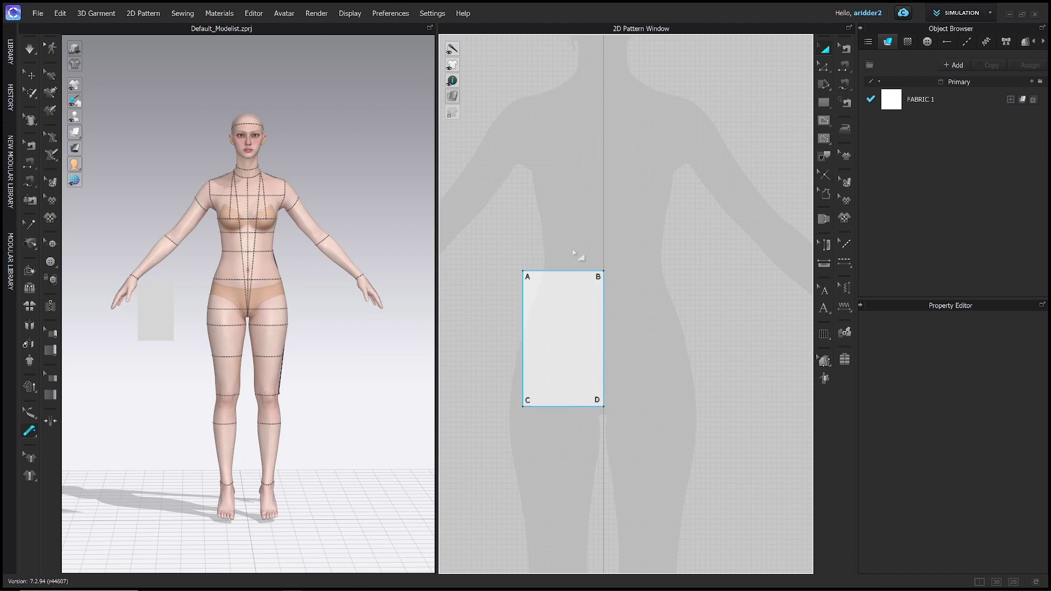
scroll(622, 394, up, 1)
scroll(621, 394, down, 2)
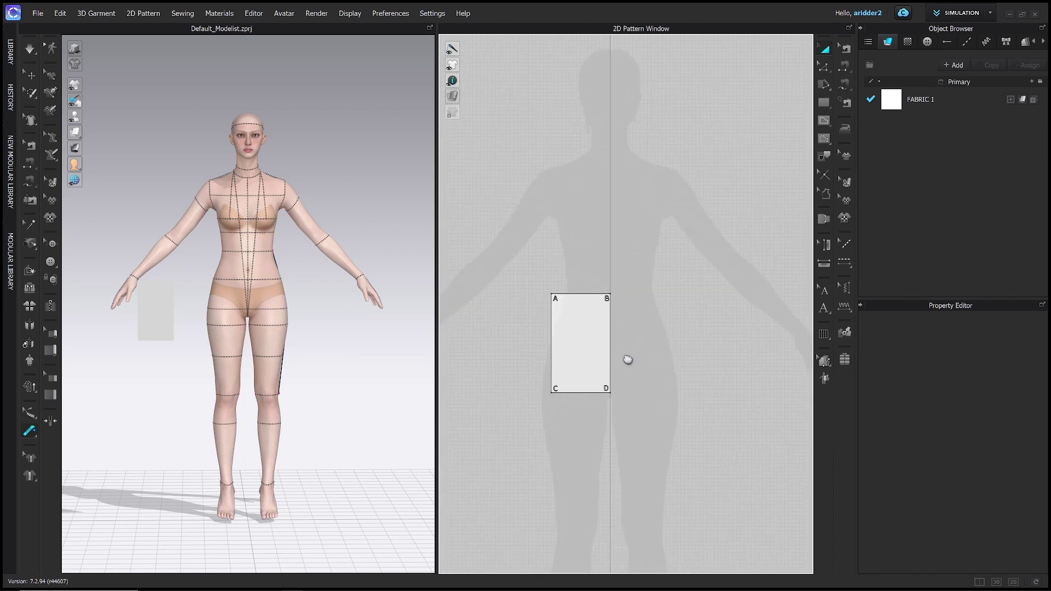
Apply Fullness (Line) to the rectangle, using edge AB as the fullness line and edge CD as the slash line.
click(824, 103)
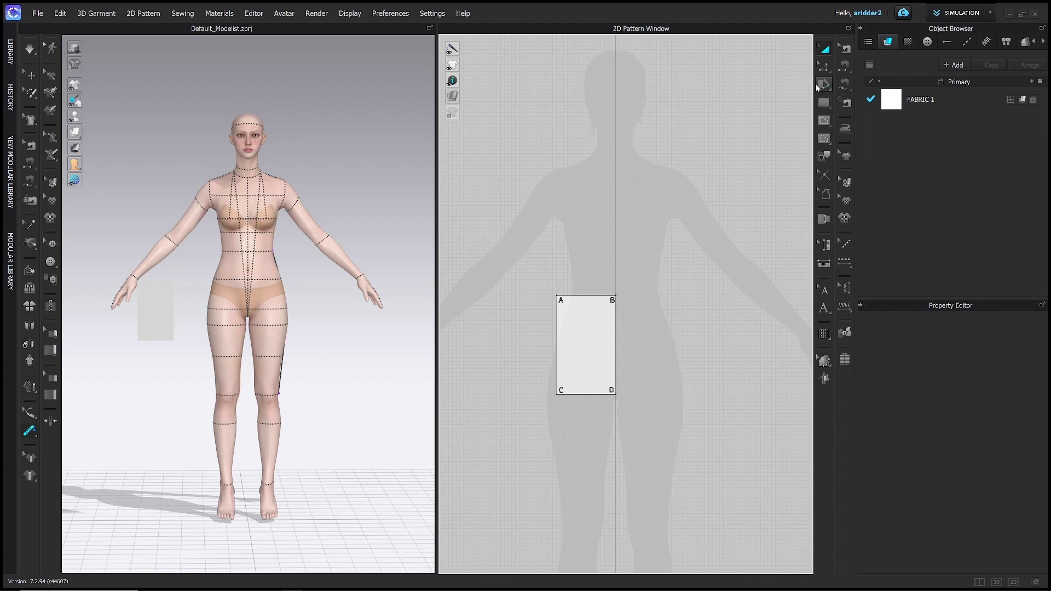
click(823, 86)
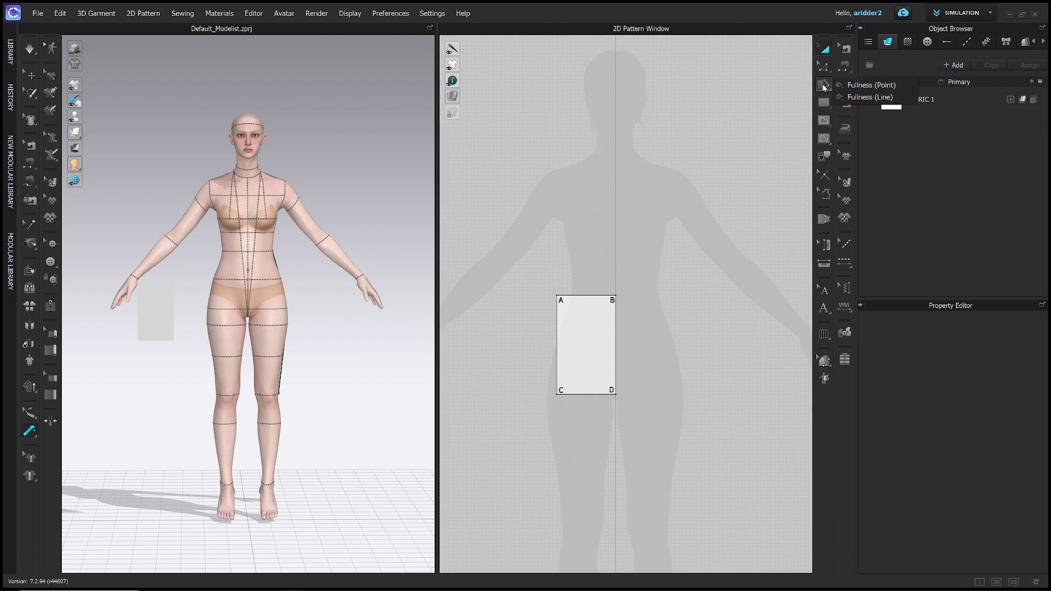
click(869, 97)
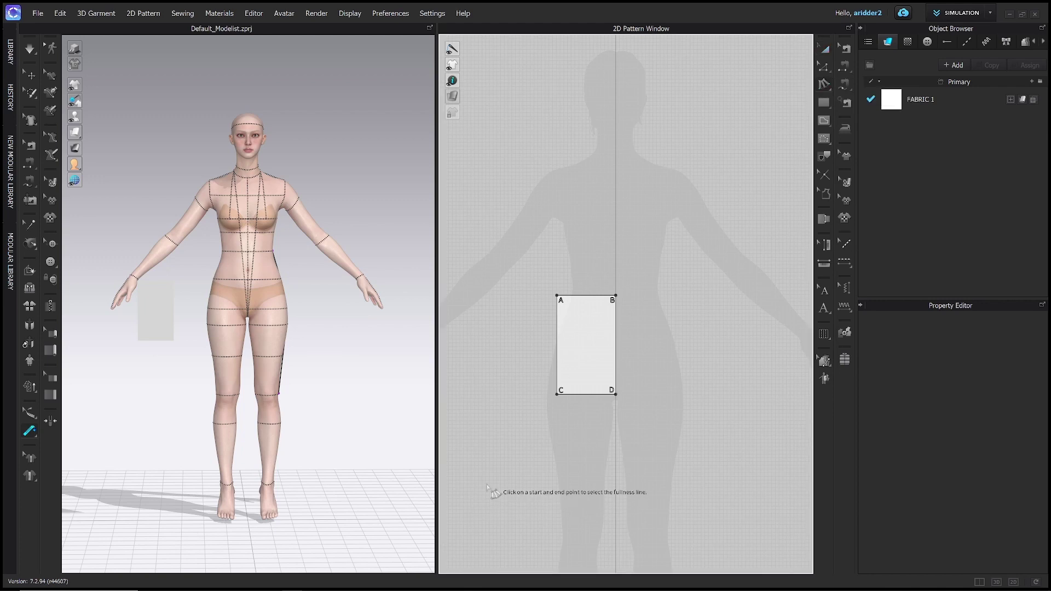
click(569, 299)
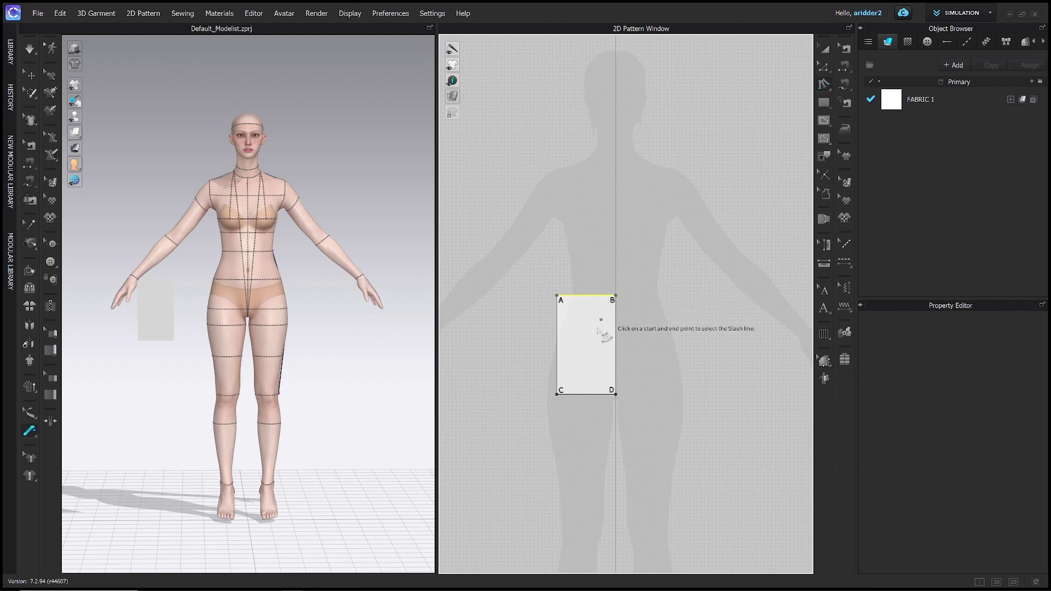
click(559, 398)
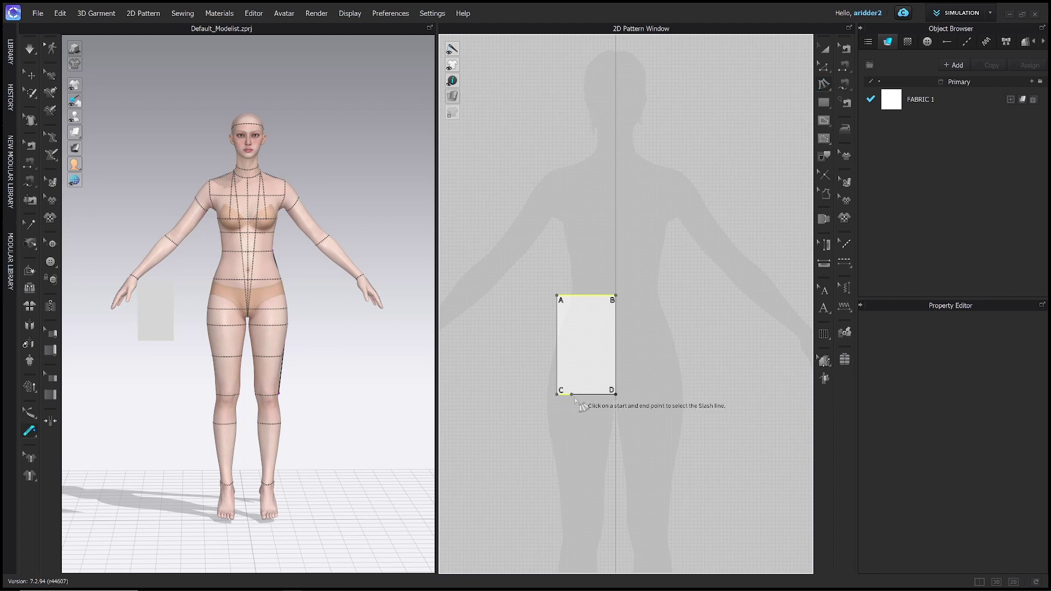
click(615, 395)
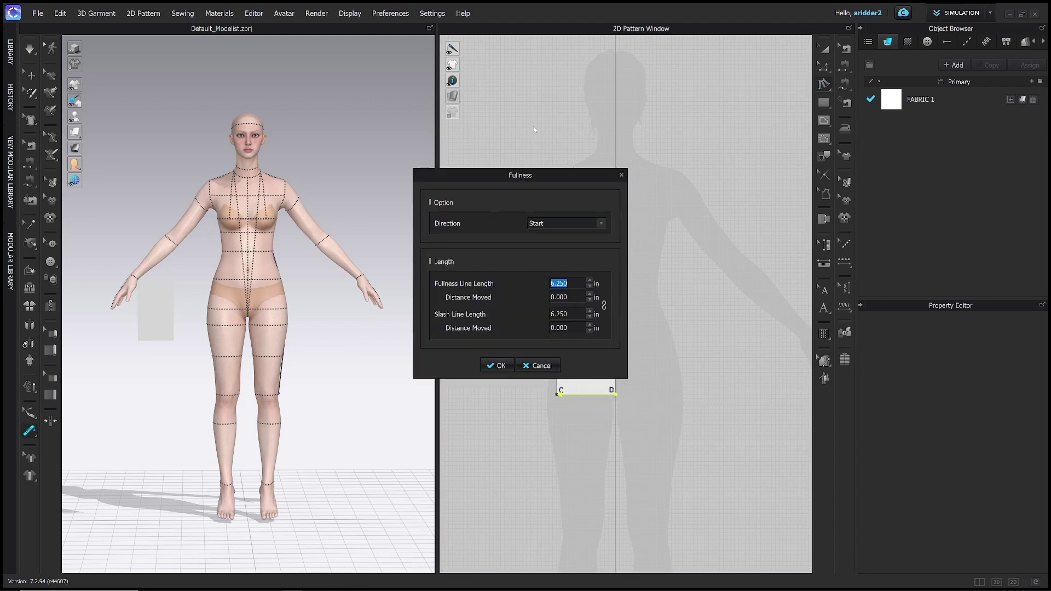
Set the slash line length to 11.5 in with the Start direction and apply the fullness.
drag(571, 168, 466, 140)
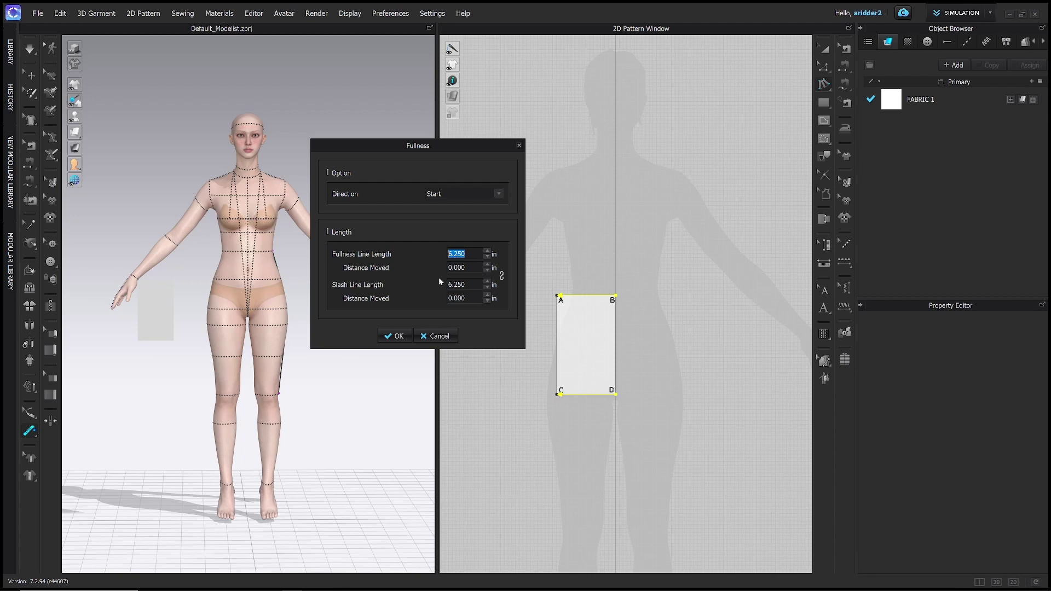
key(Tab)
text(11)
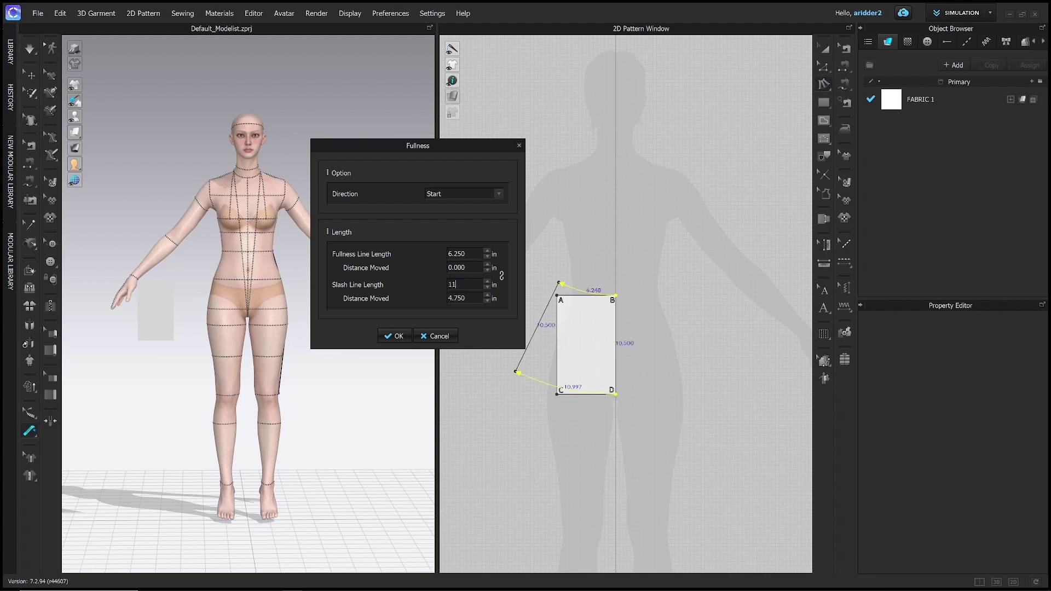
text(.5)
click(399, 336)
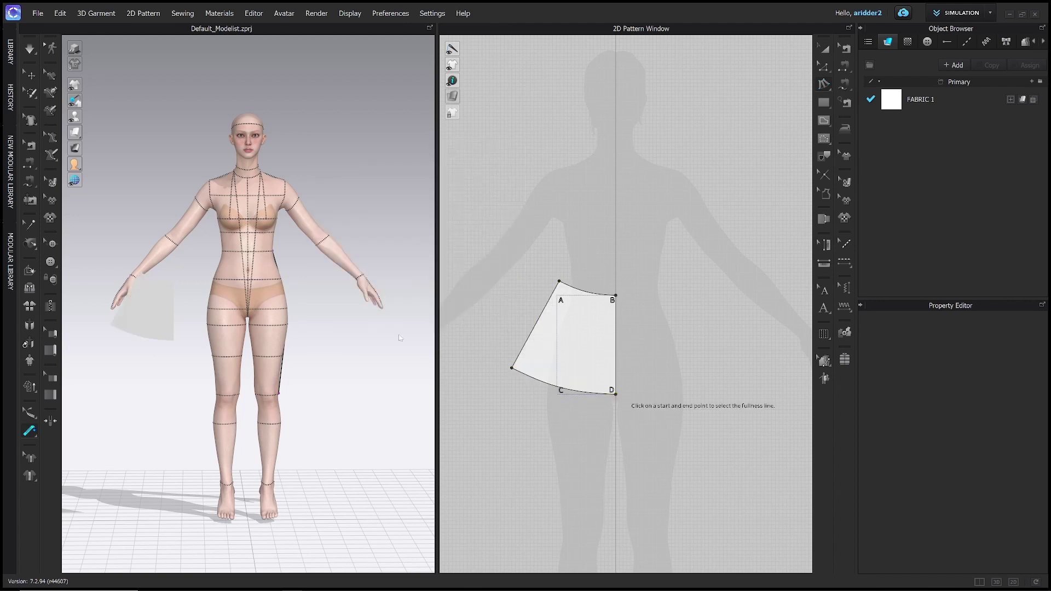
Start an Offset Pattern Outline on the pattern's lower edge CD and set the extend distance to 17.5 in.
click(821, 67)
click(593, 366)
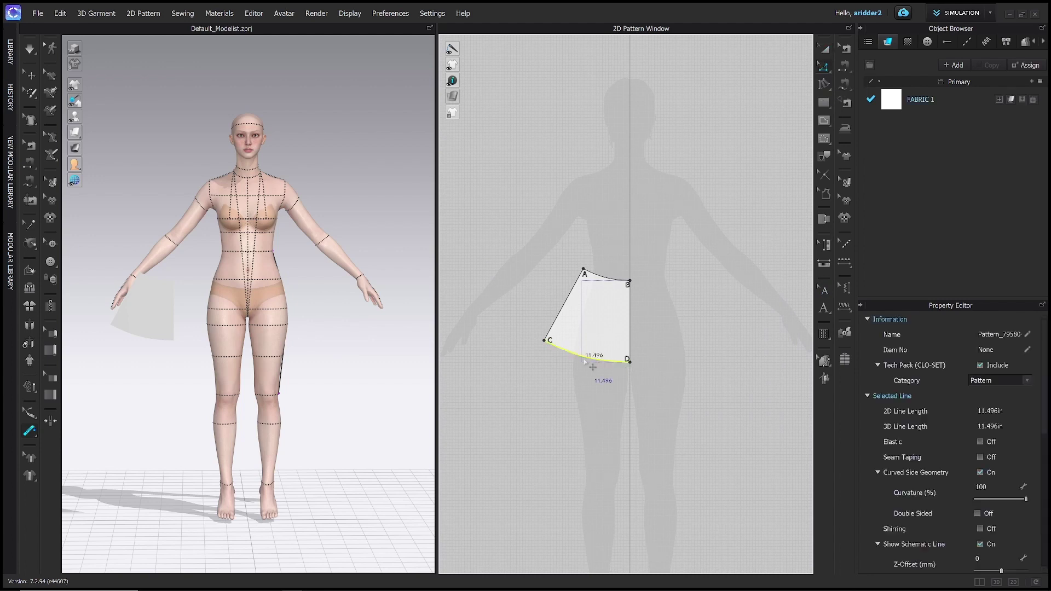
right_click(584, 360)
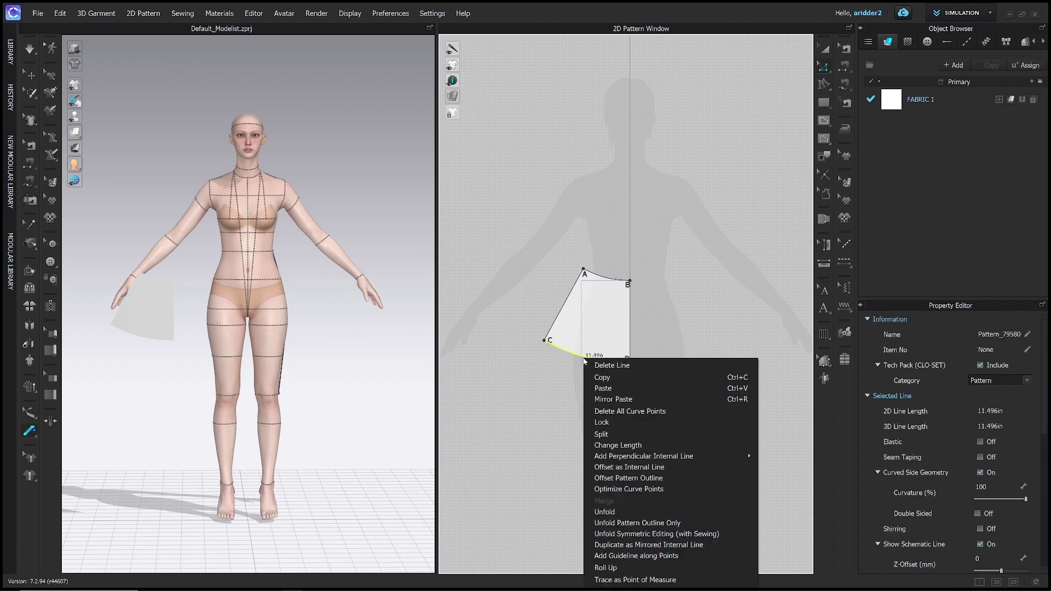
click(616, 480)
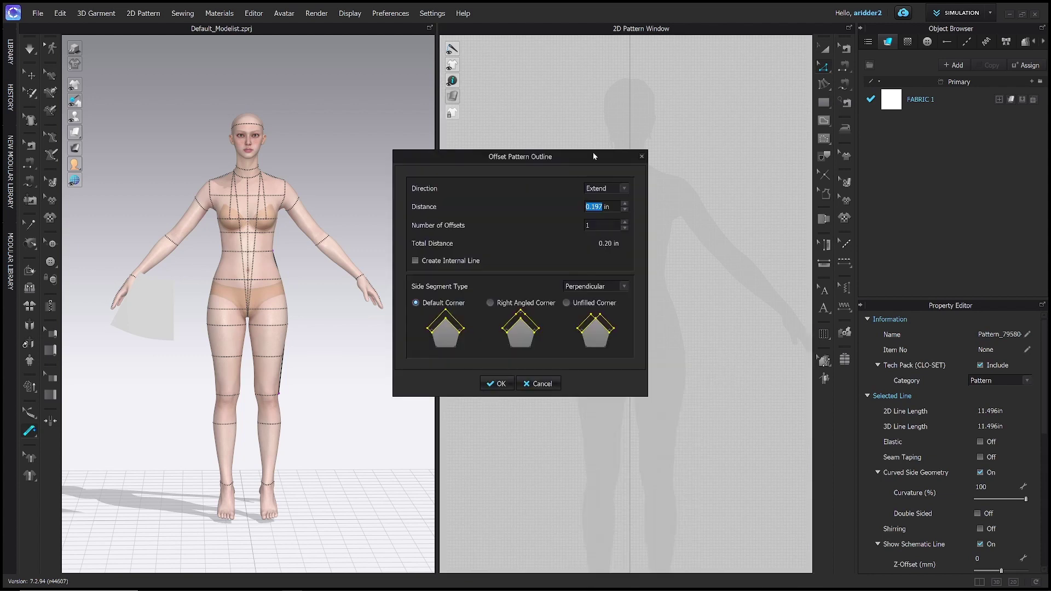
drag(596, 160, 475, 154)
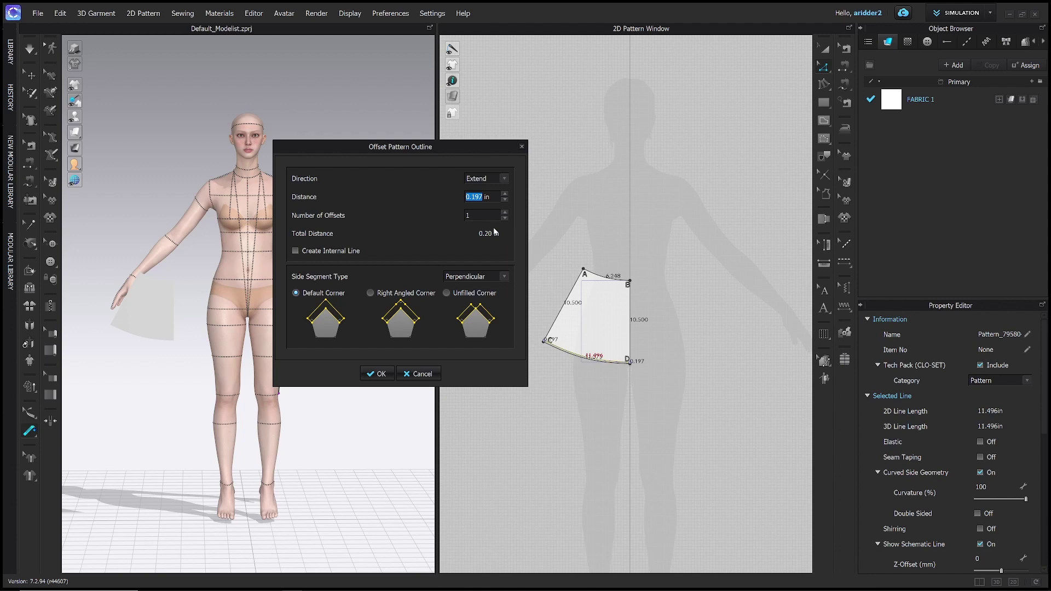
text(17)
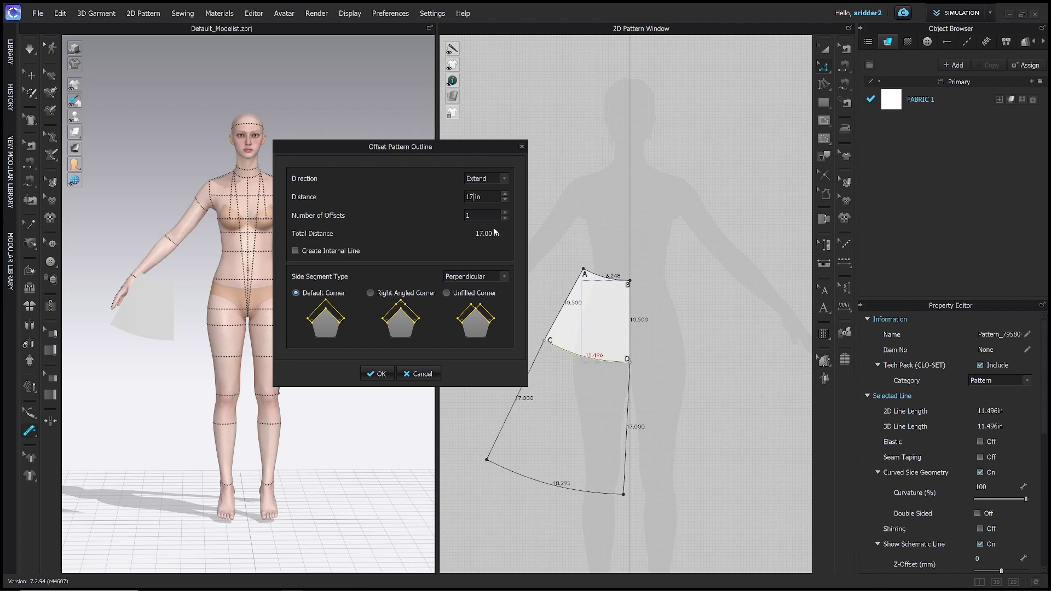
text(5)
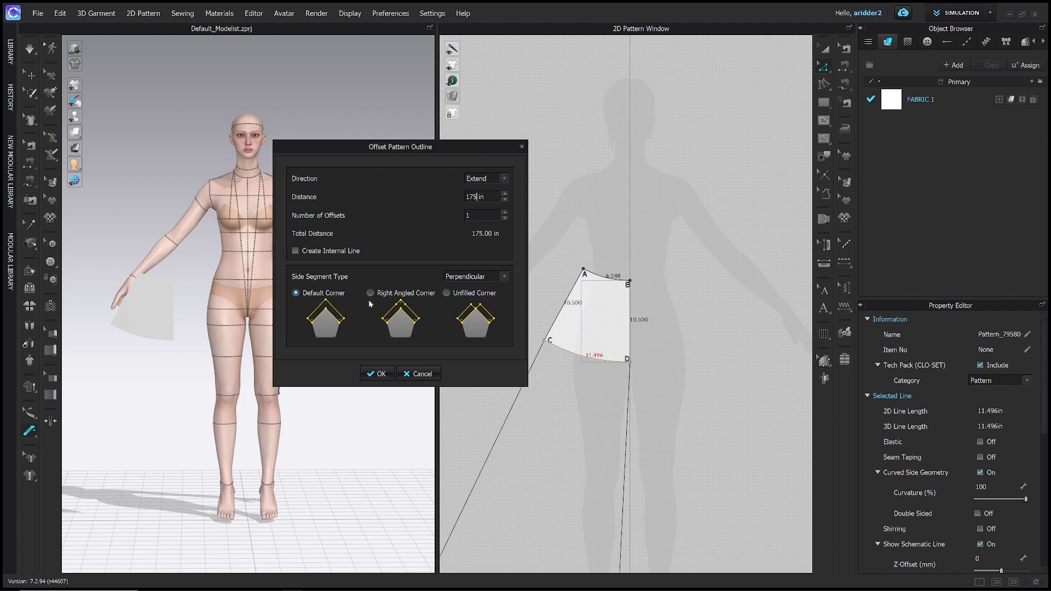
key(BackSpace)
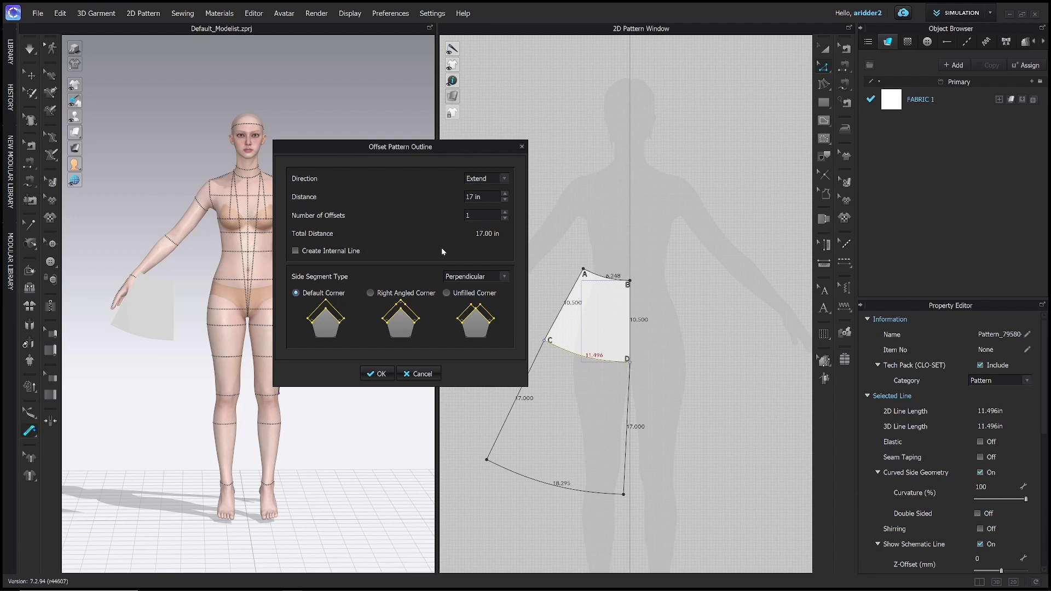
text(.5)
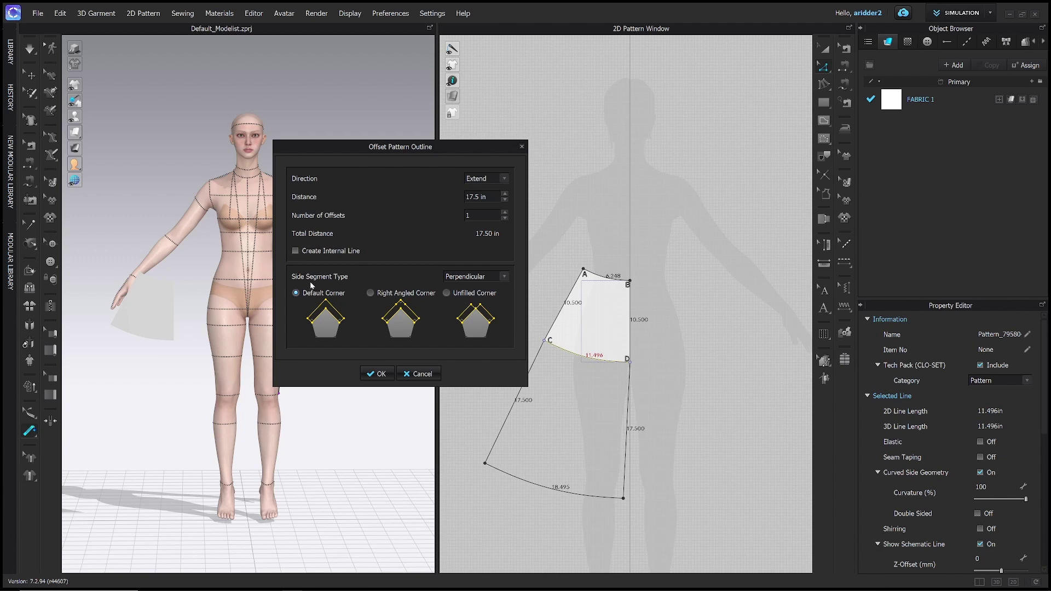
Set the offset's side segment type to Extend with Default Corner and apply it to lengthen the skirt.
click(502, 277)
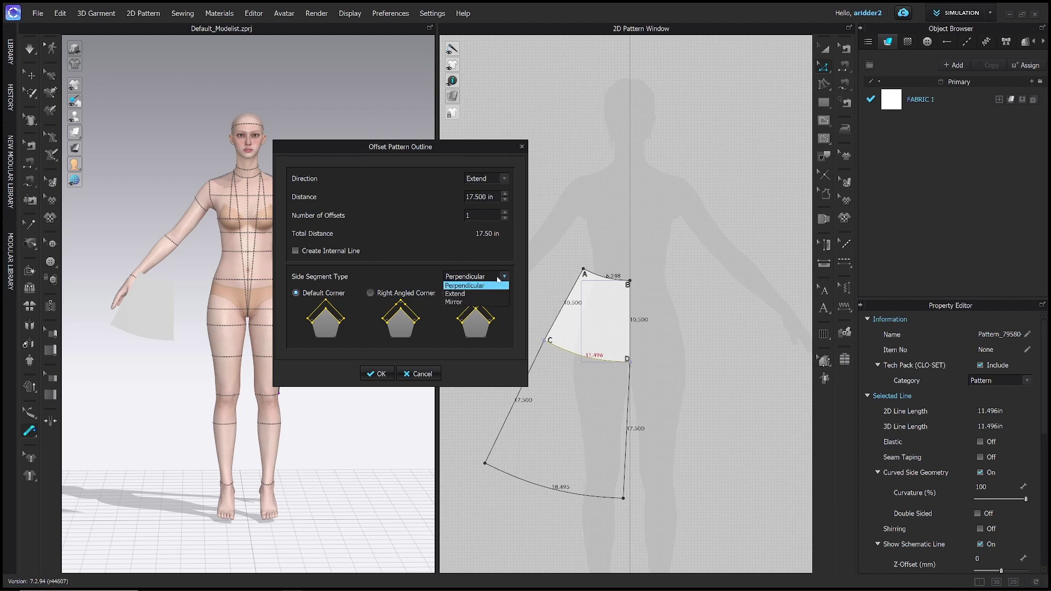
click(493, 292)
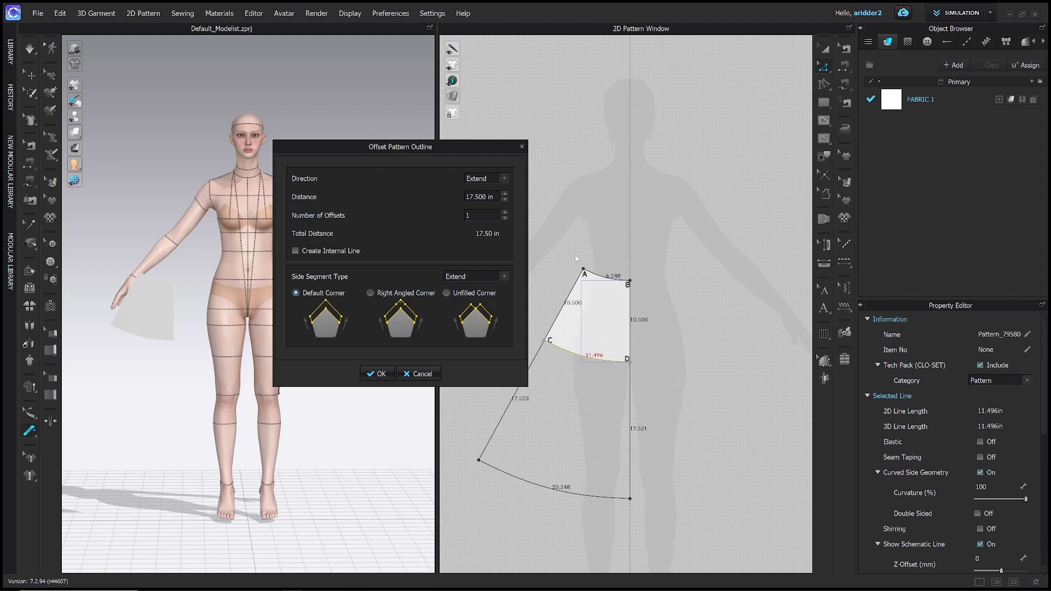
drag(468, 145, 456, 137)
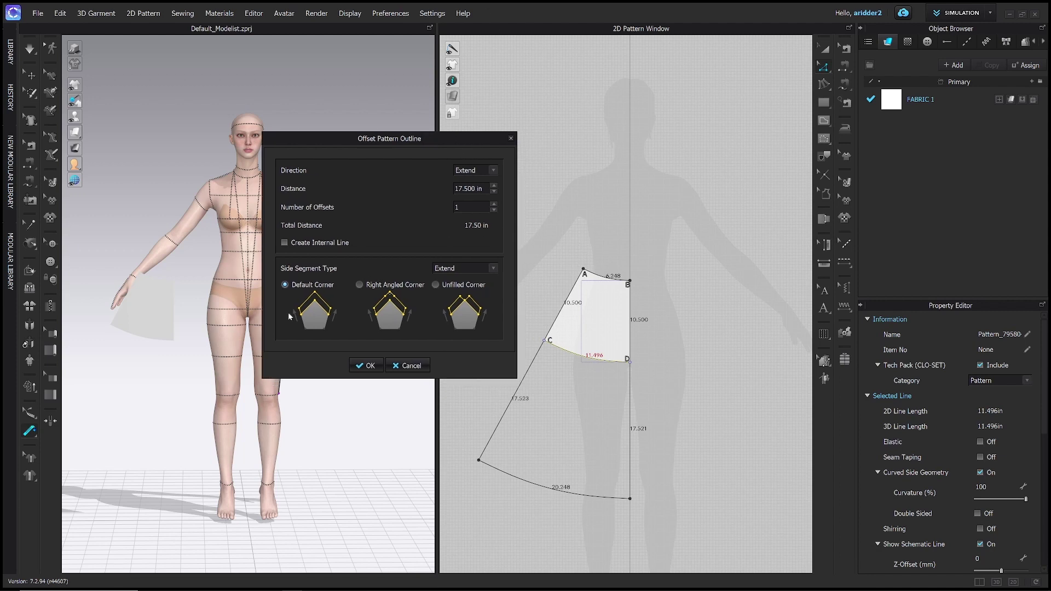
click(364, 366)
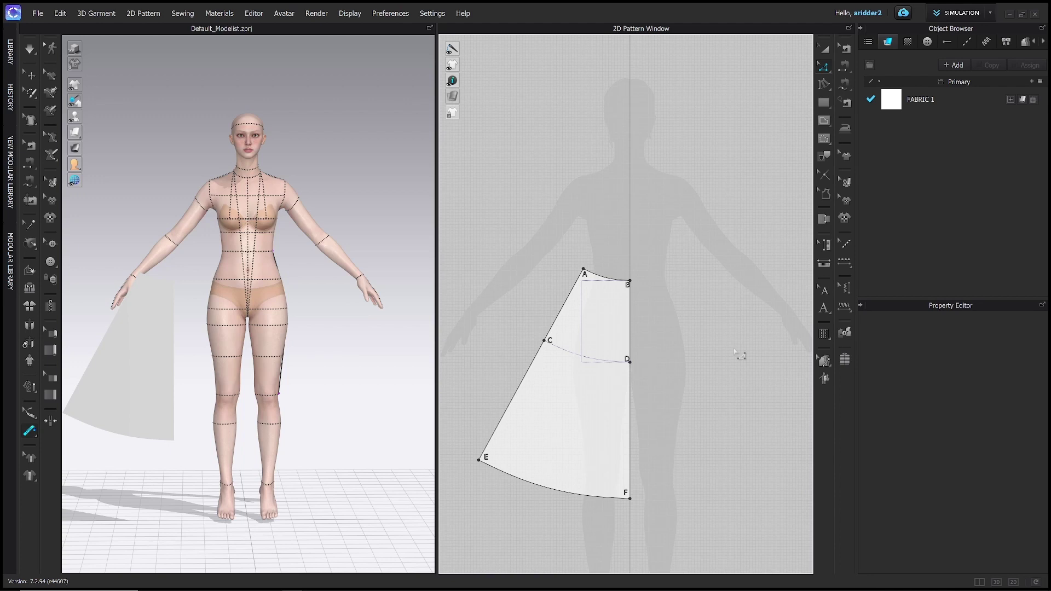
Split the waist edge AB uniformly into 5 segments with Add Point/Split Line.
key(x)
click(824, 68)
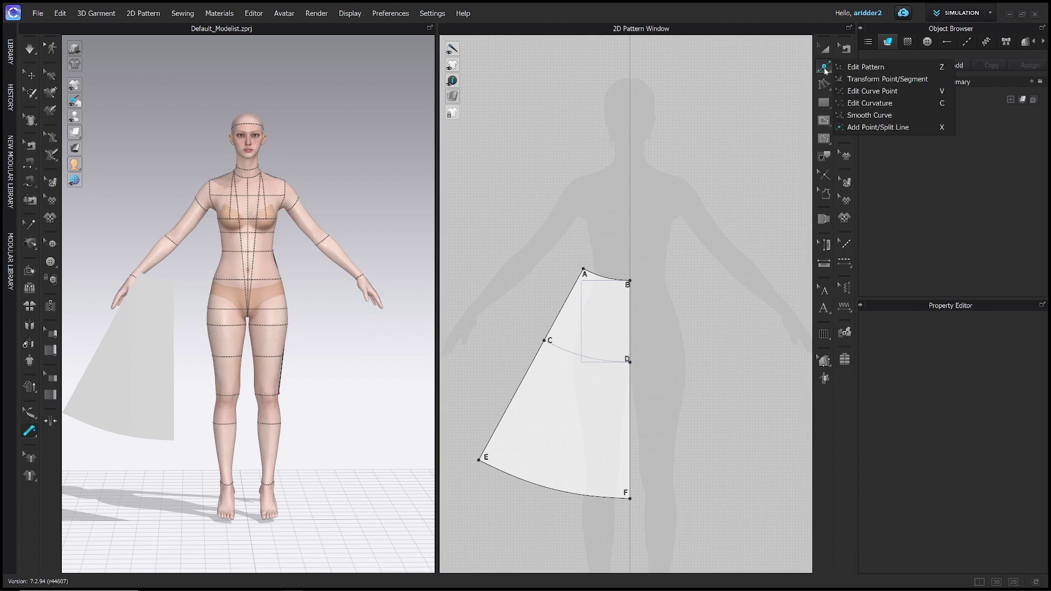
click(870, 128)
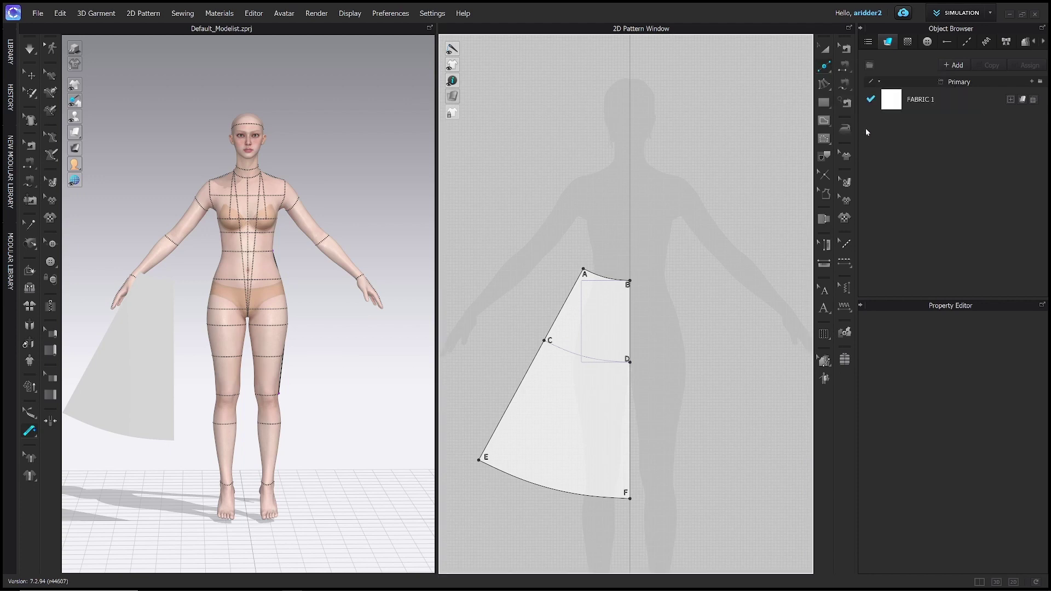
right_click(606, 279)
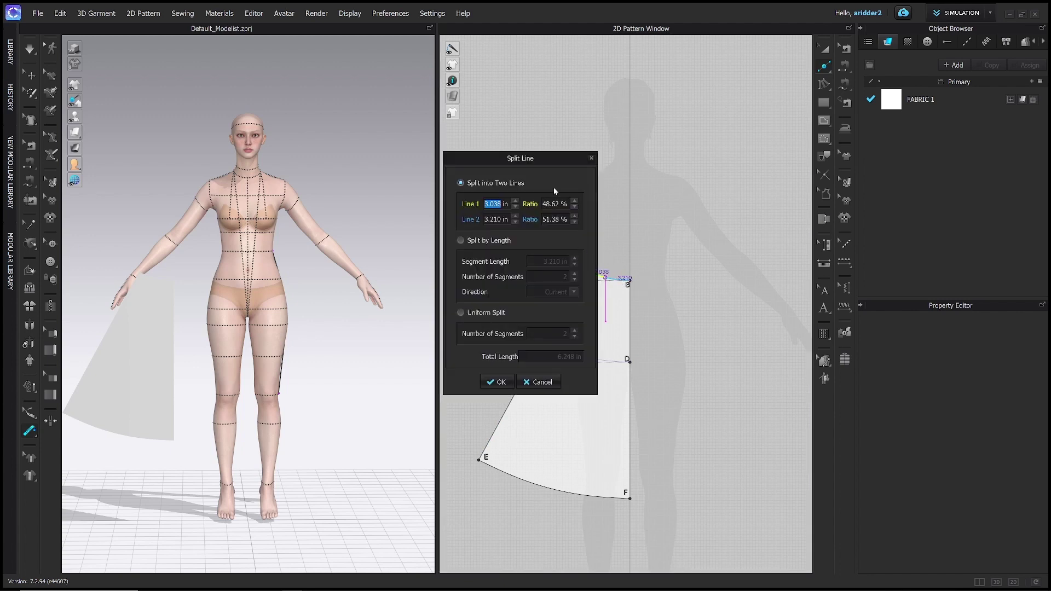
drag(554, 159, 513, 155)
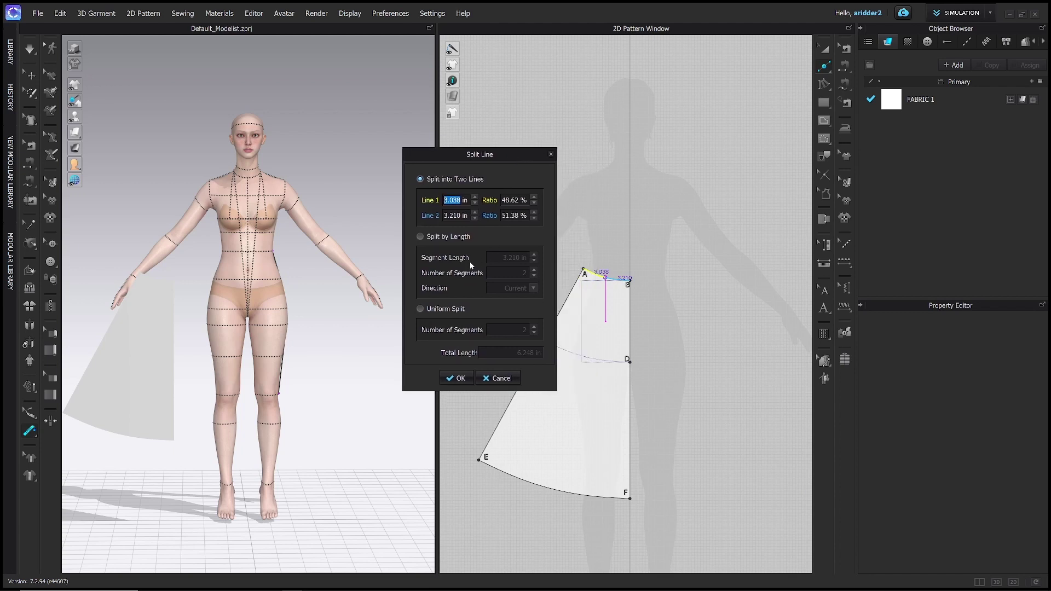
click(419, 309)
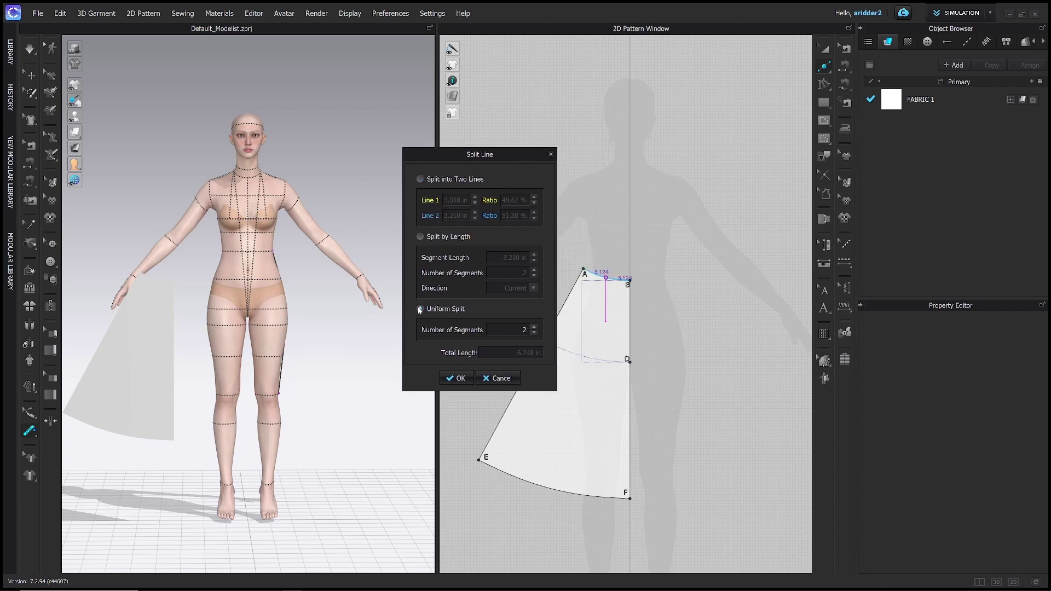
click(534, 327)
click(535, 327)
click(534, 327)
click(455, 378)
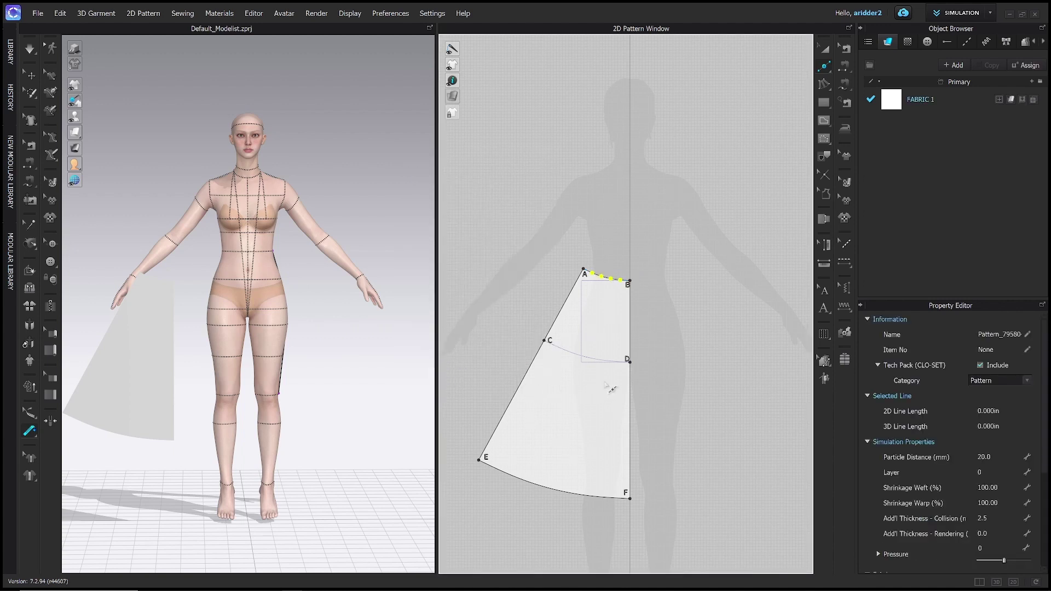
Add the annotation 1 to the pattern and place it just below the second split point from B on the waist.
key(z)
click(611, 279)
click(824, 290)
click(824, 307)
click(604, 322)
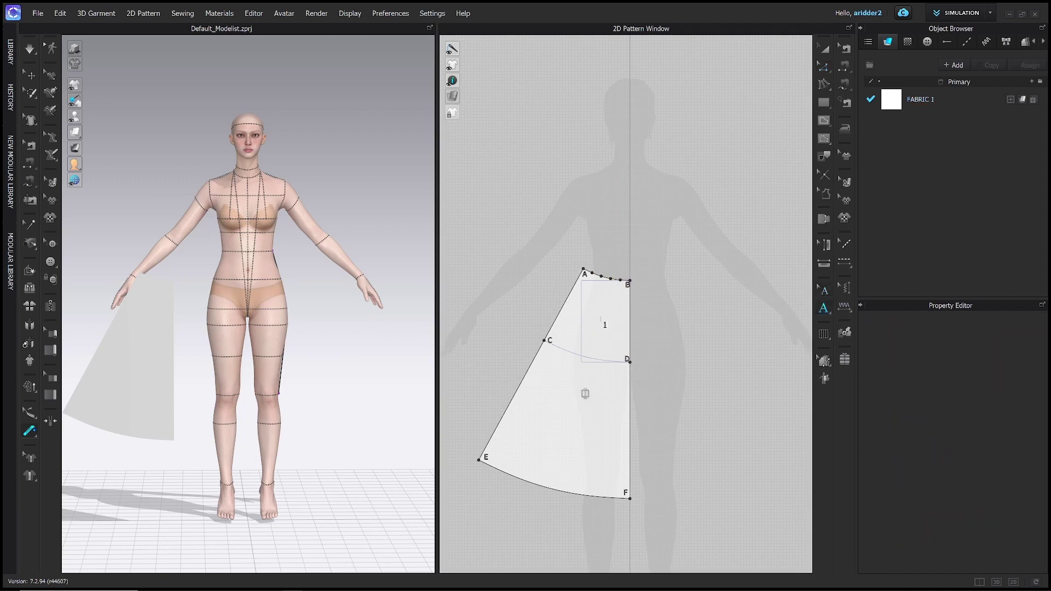
click(583, 331)
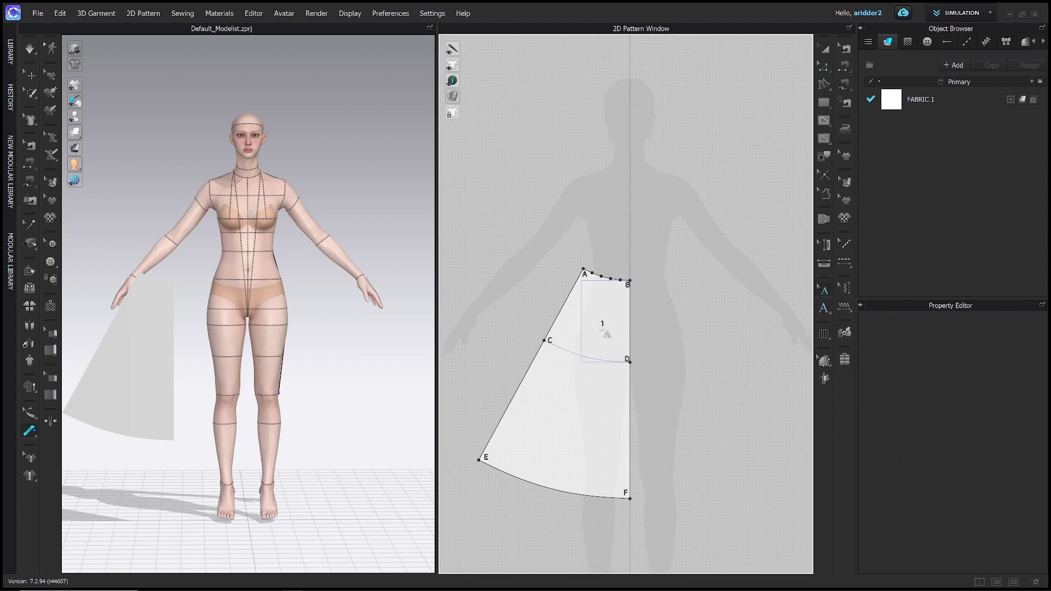
drag(604, 329, 611, 288)
key(a)
Split the hem edge EF uniformly into 5 segments and annotate the second split point from F with 2.
key(x)
right_click(548, 488)
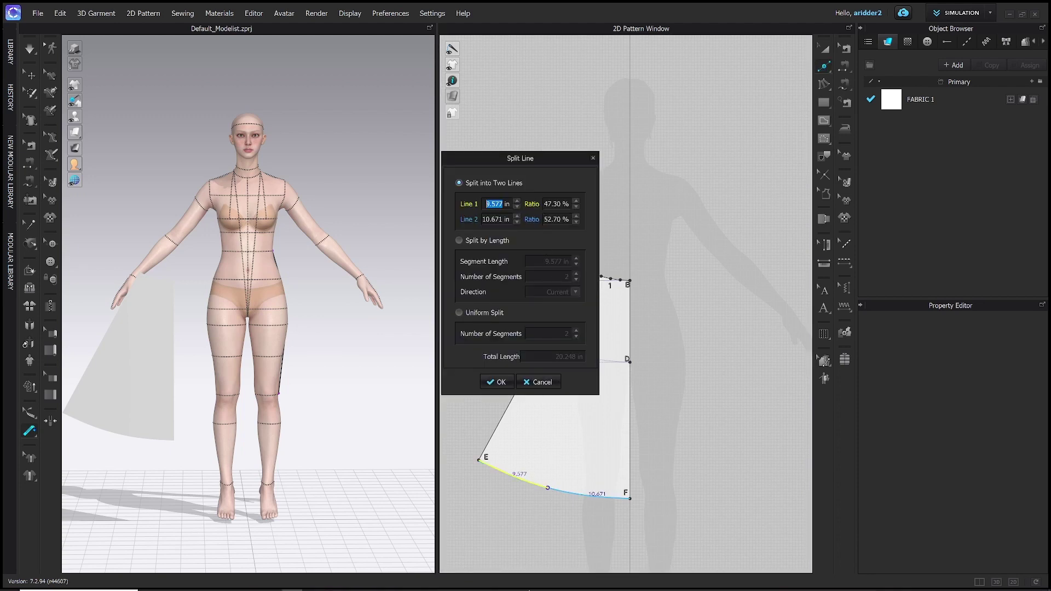
click(460, 313)
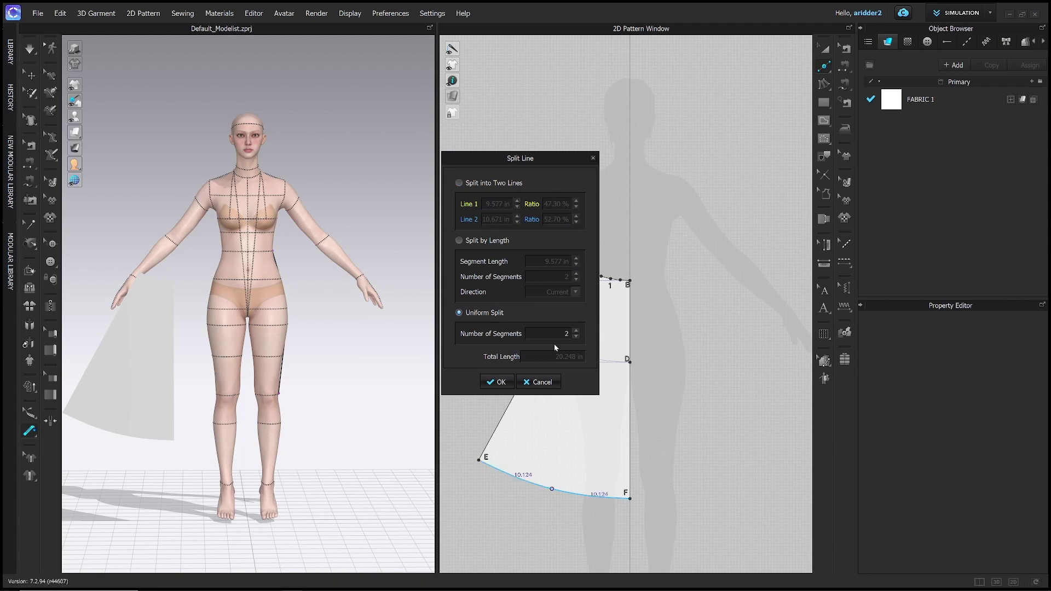
click(576, 330)
click(576, 330)
click(575, 330)
click(495, 383)
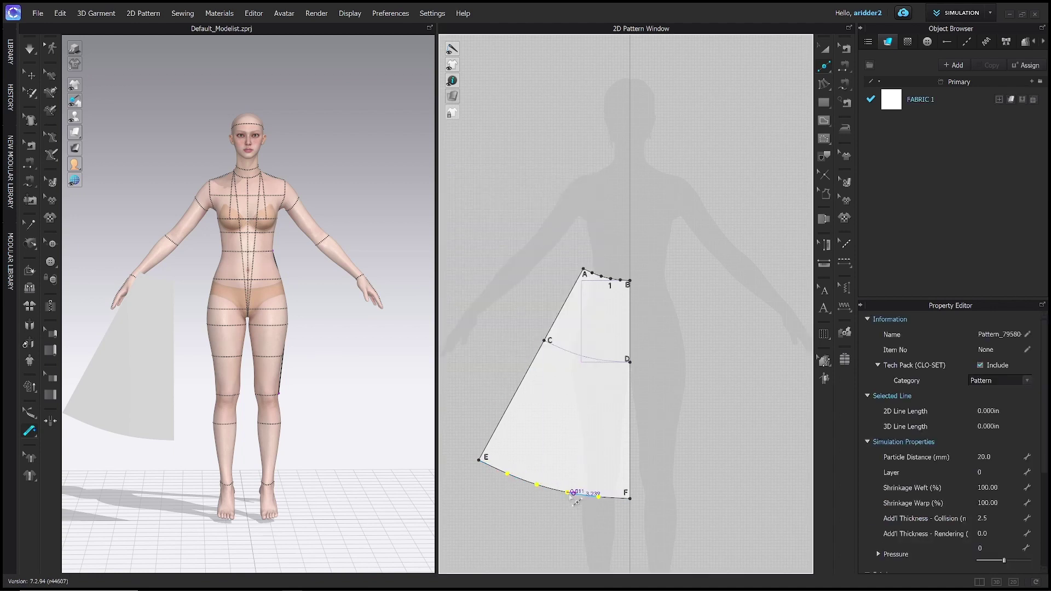
click(824, 307)
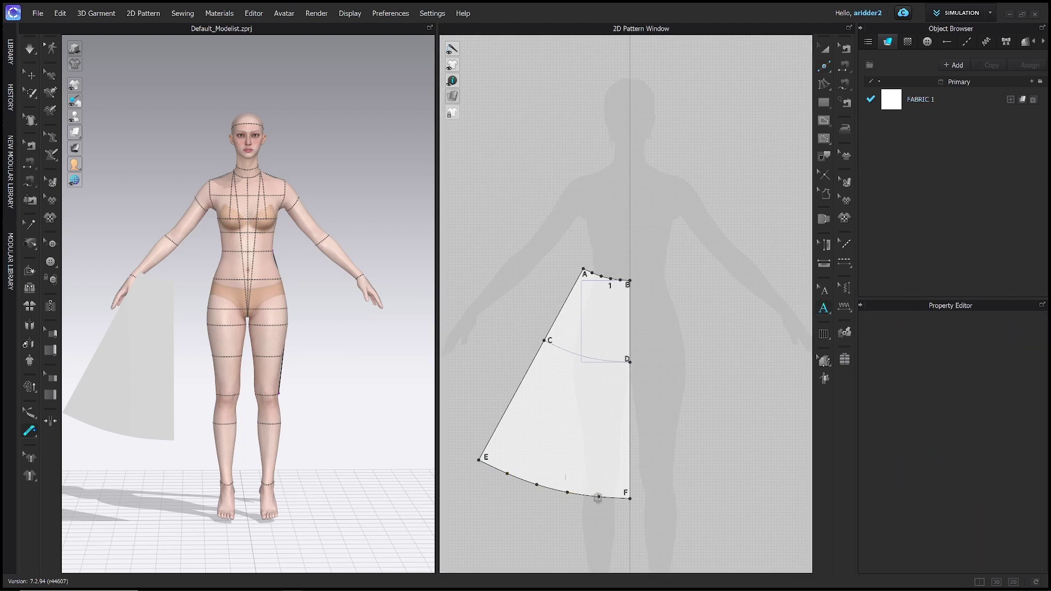
click(644, 449)
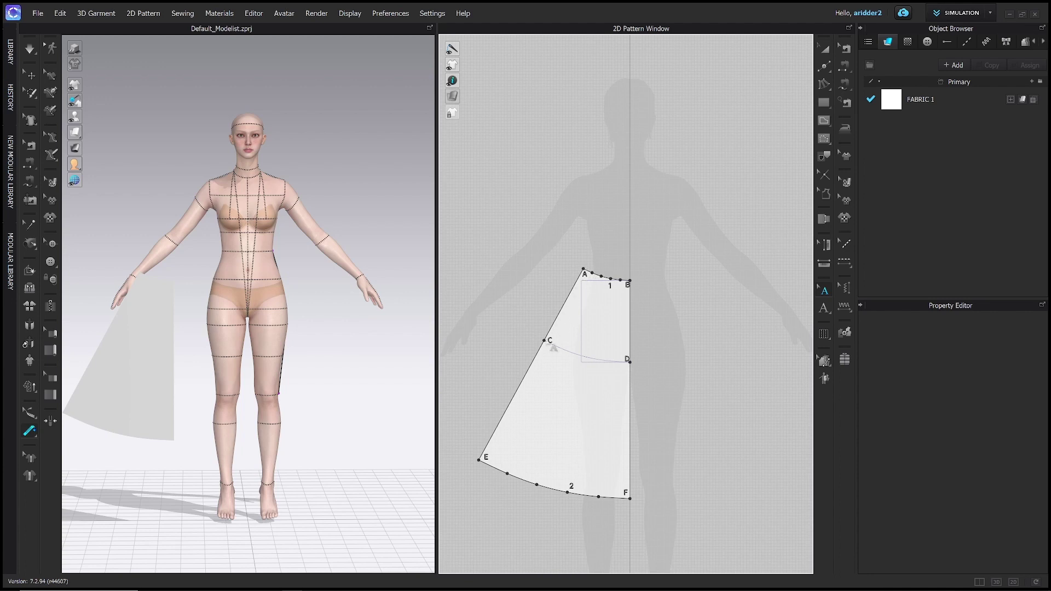
Split the side edge AC uniformly into 2 segments.
key(x)
click(566, 301)
drag(547, 172, 471, 172)
click(382, 313)
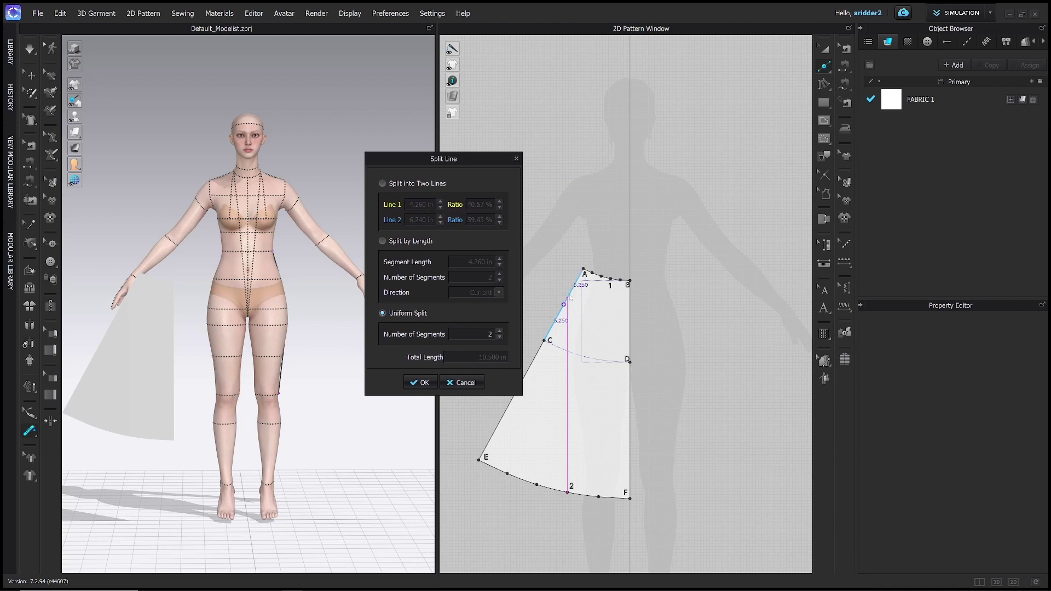
click(423, 383)
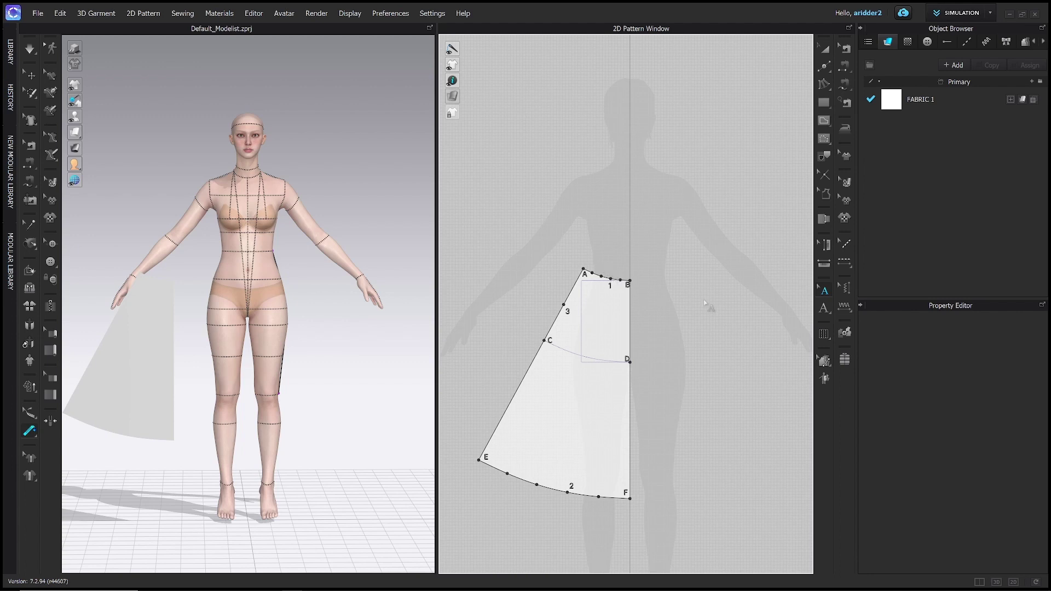
Convert all split points on the waist and hem, except those labelled 1 and 2, to curve points.
key(v)
click(601, 282)
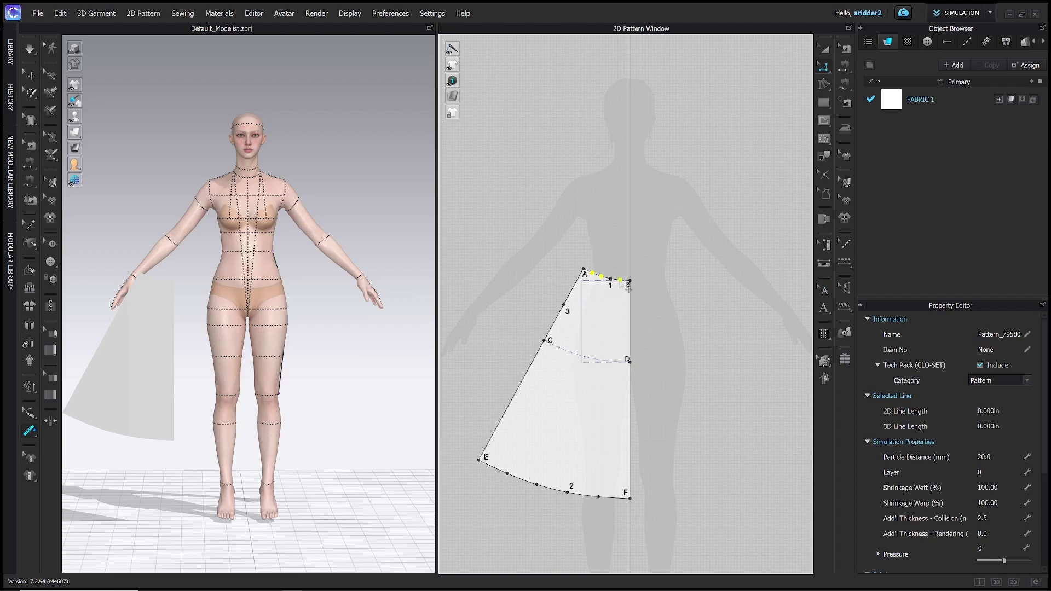
shift+click(537, 485)
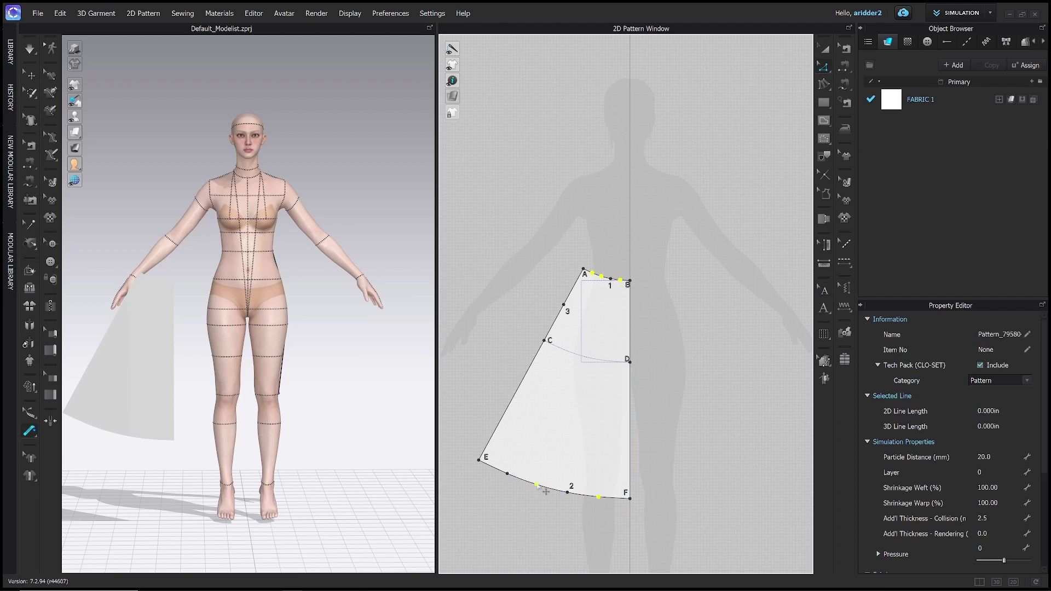
right_click(508, 474)
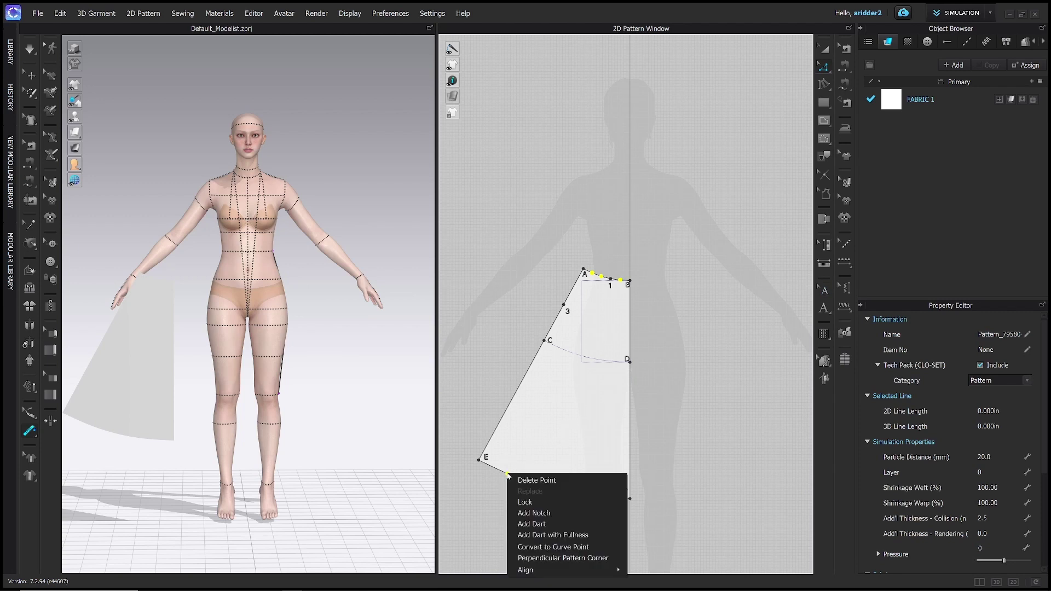
click(561, 548)
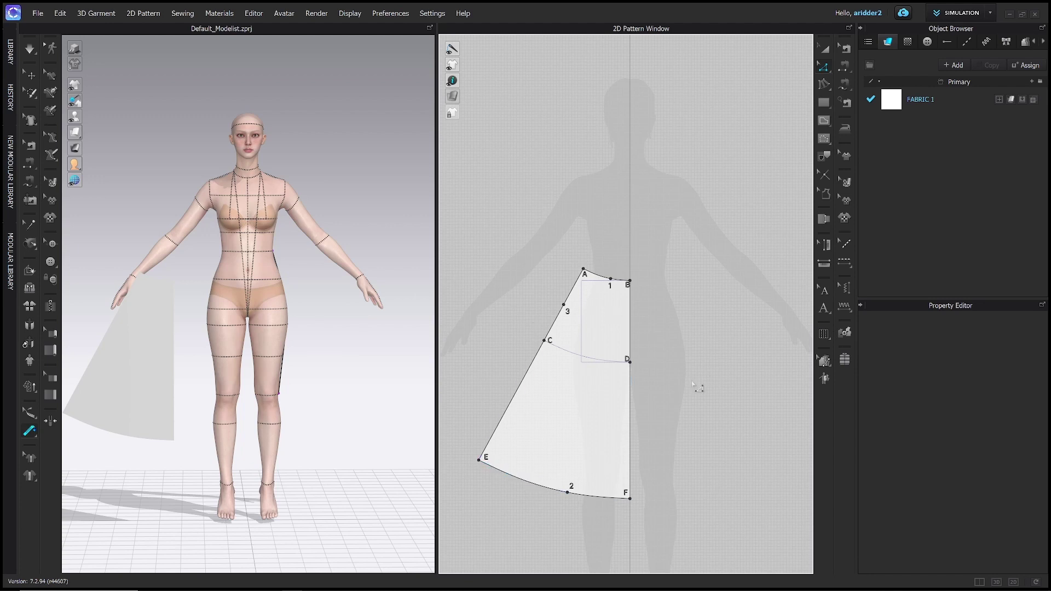
Clone the skirt panel as a Symmetric Pattern with linked editing and place the copy level with the original, to its left.
key(v)
key(z)
click(586, 441)
scroll(605, 439, down, 3)
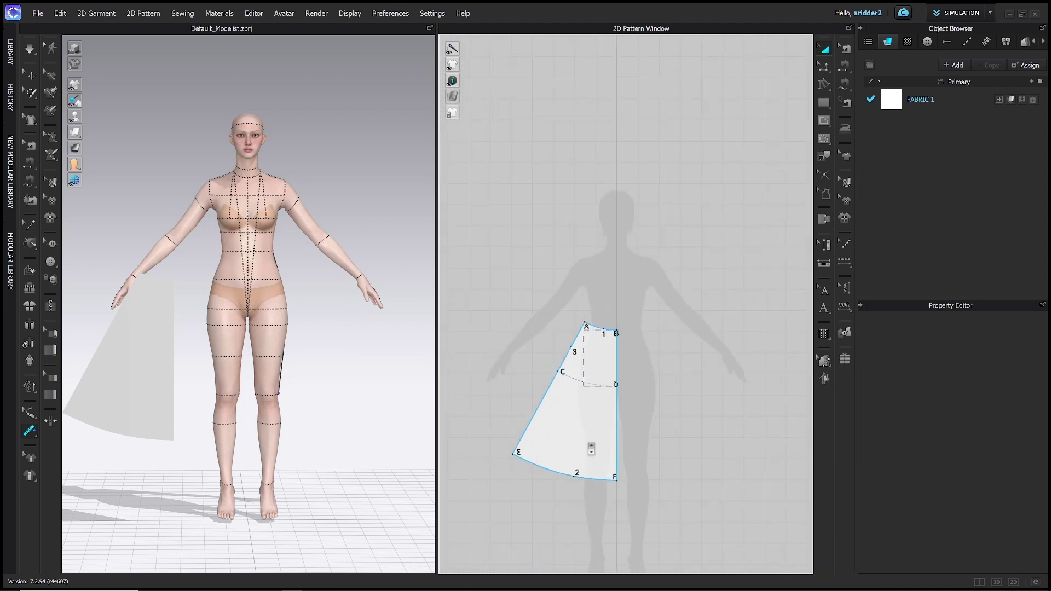
click(592, 382)
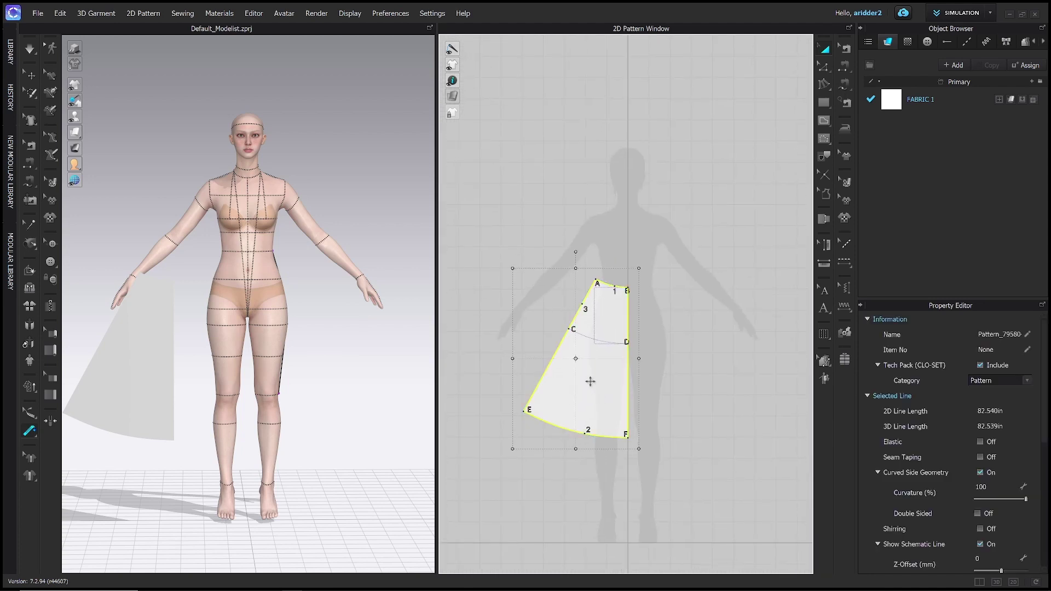
right_click(590, 384)
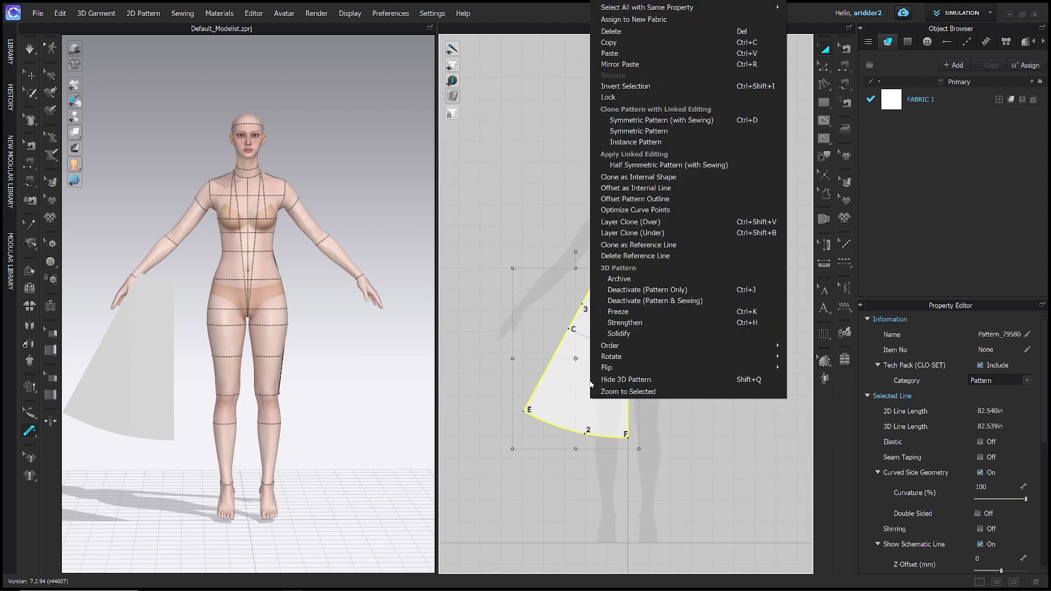
click(669, 132)
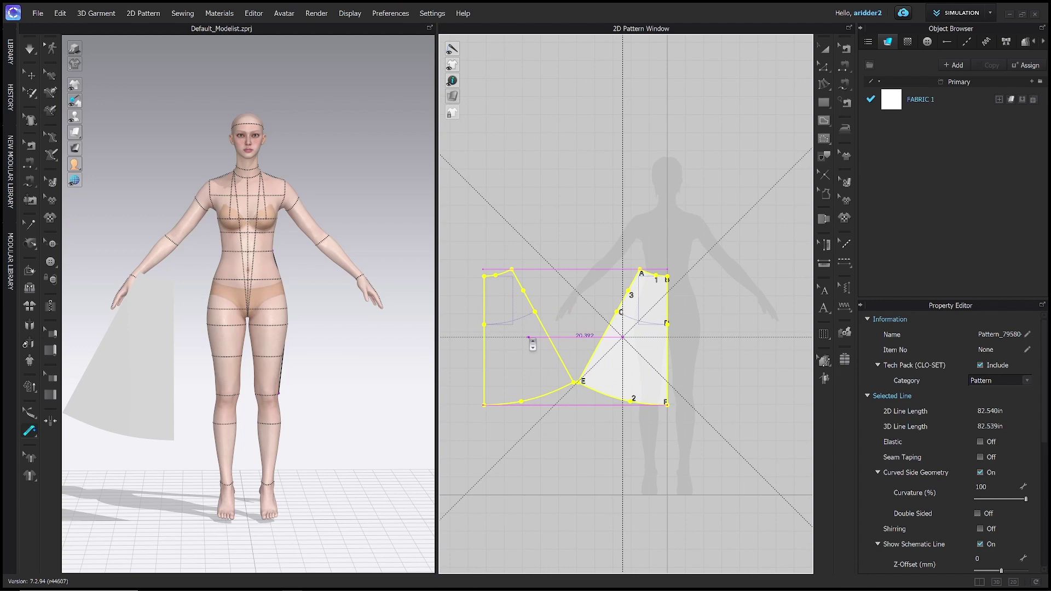
click(532, 344)
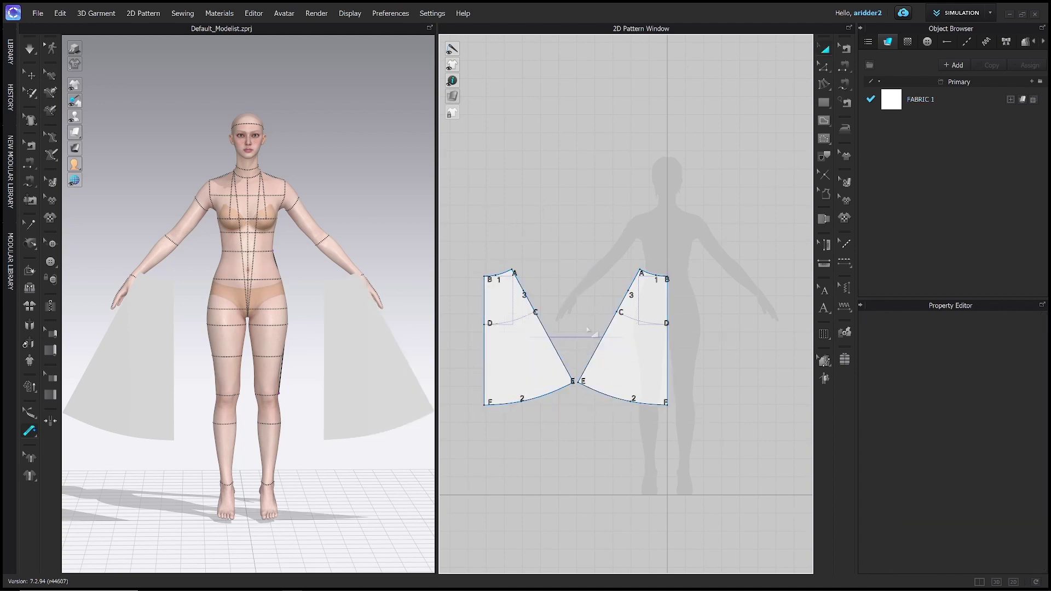
Remove the linked editing between the cloned panel and the original skirt panel.
right_drag(567, 307, 580, 300)
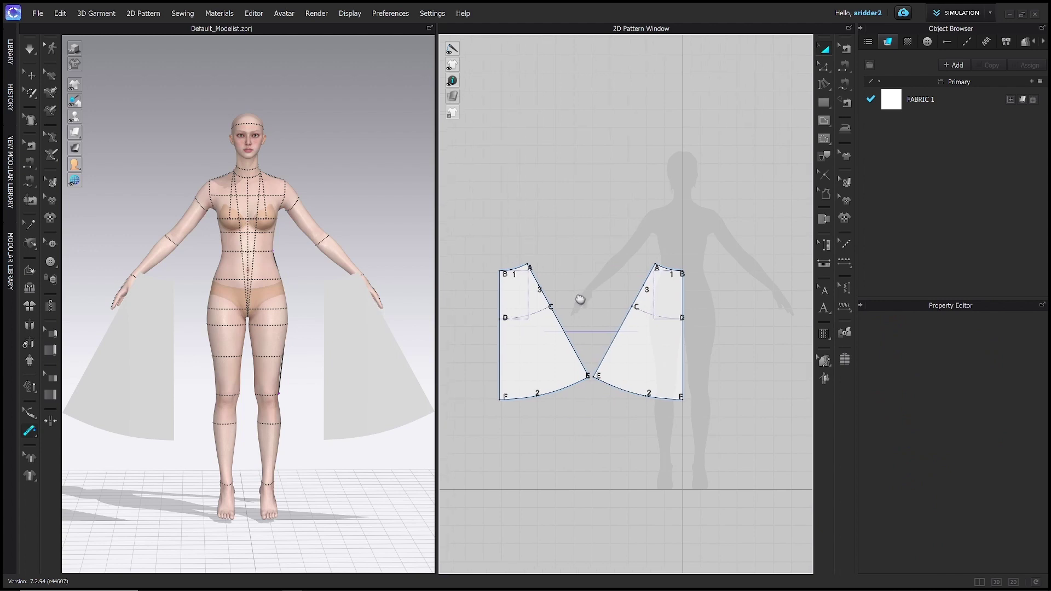
click(518, 341)
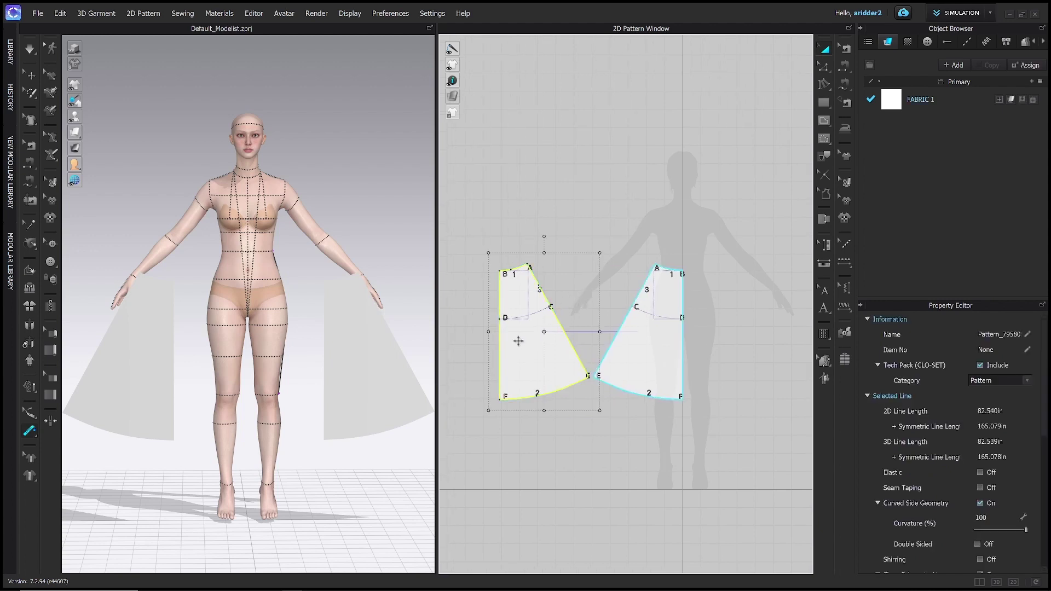
right_click(514, 330)
click(581, 332)
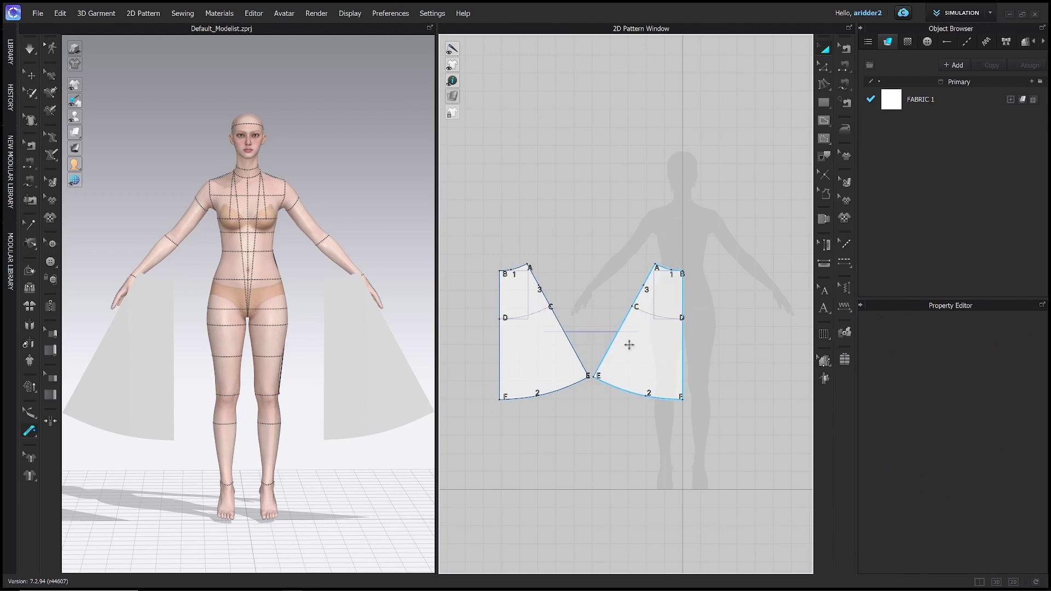
right_click(543, 343)
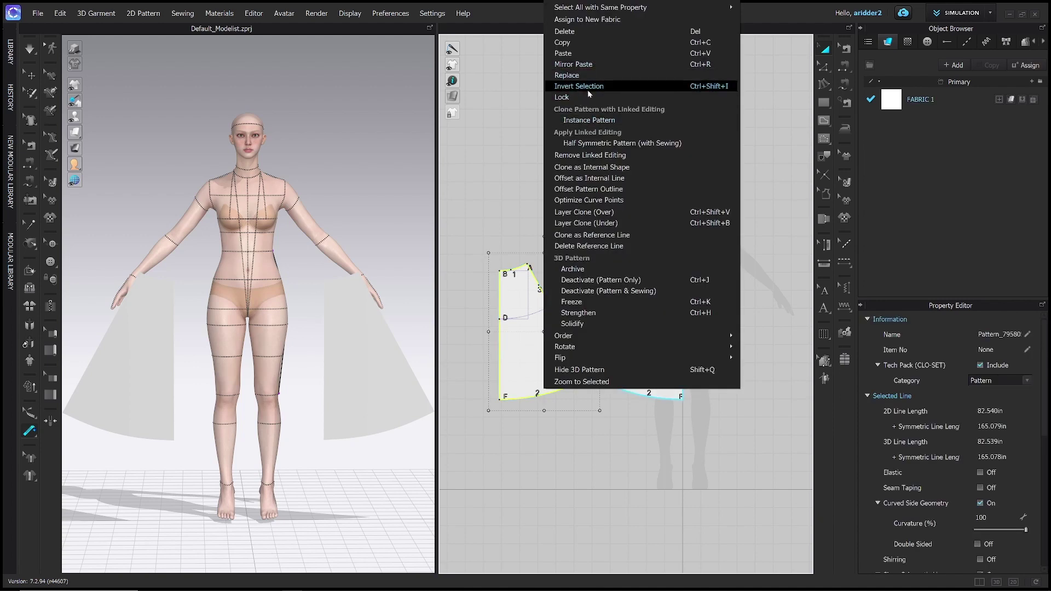
click(598, 158)
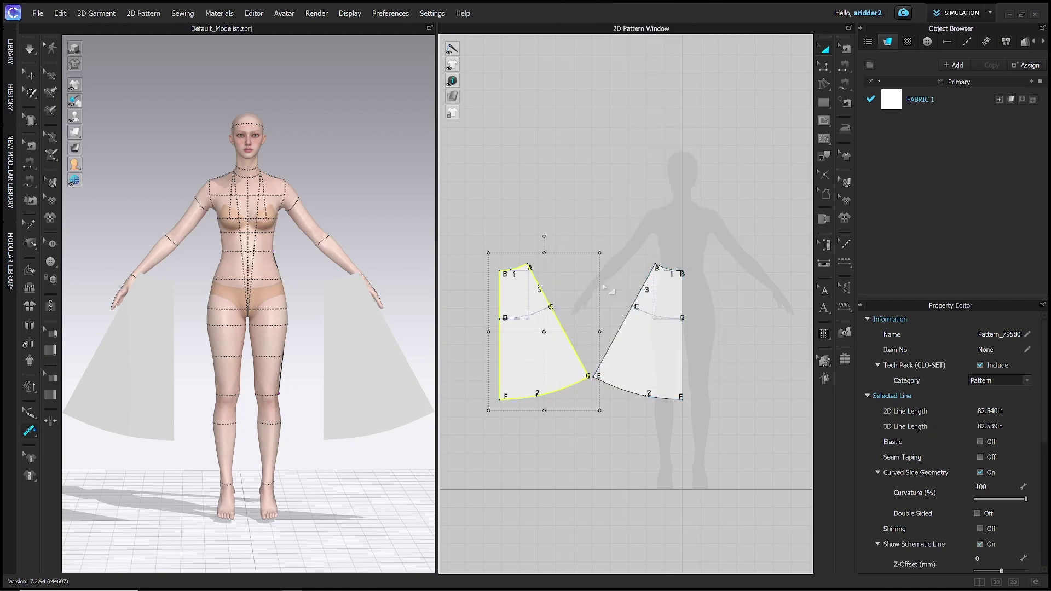
click(706, 340)
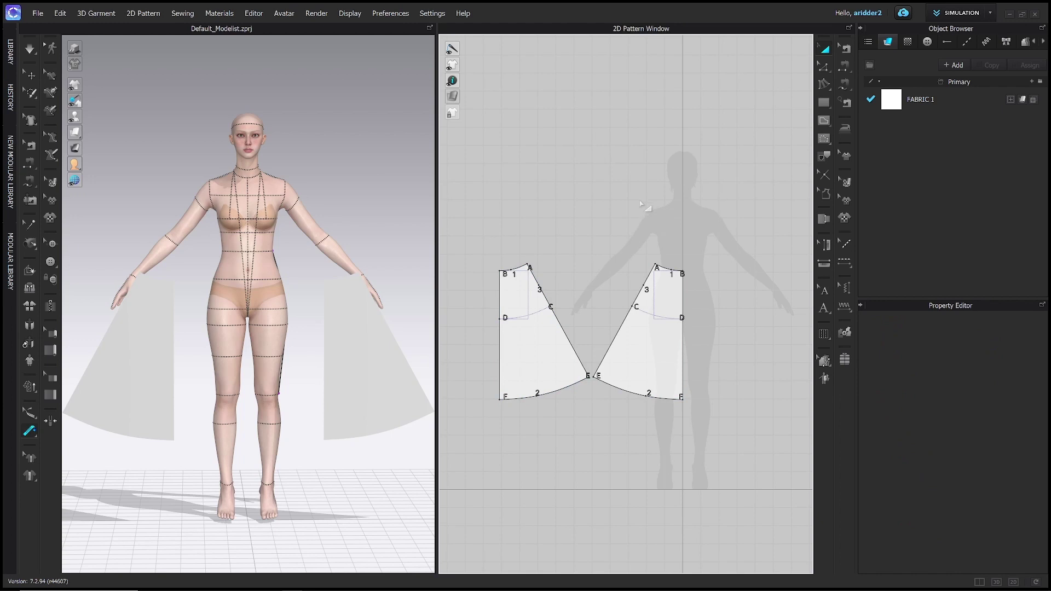
Start a dart with fullness at waist point 1 of the cloned panel, slash to hem point 2, and choose the AE side to open.
scroll(521, 268, up, 2)
scroll(521, 268, up, 3)
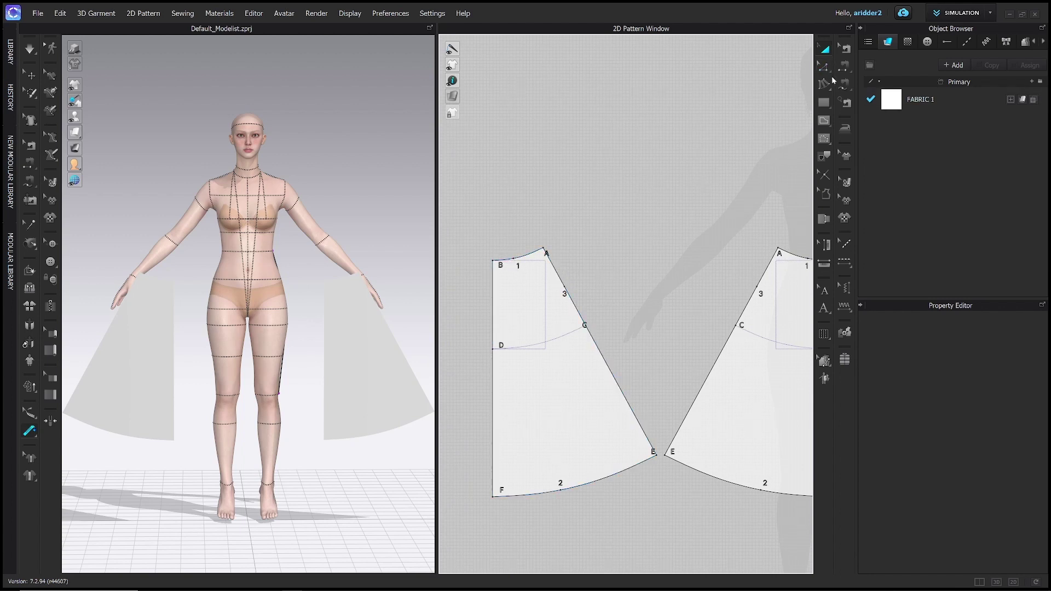
click(823, 66)
click(514, 259)
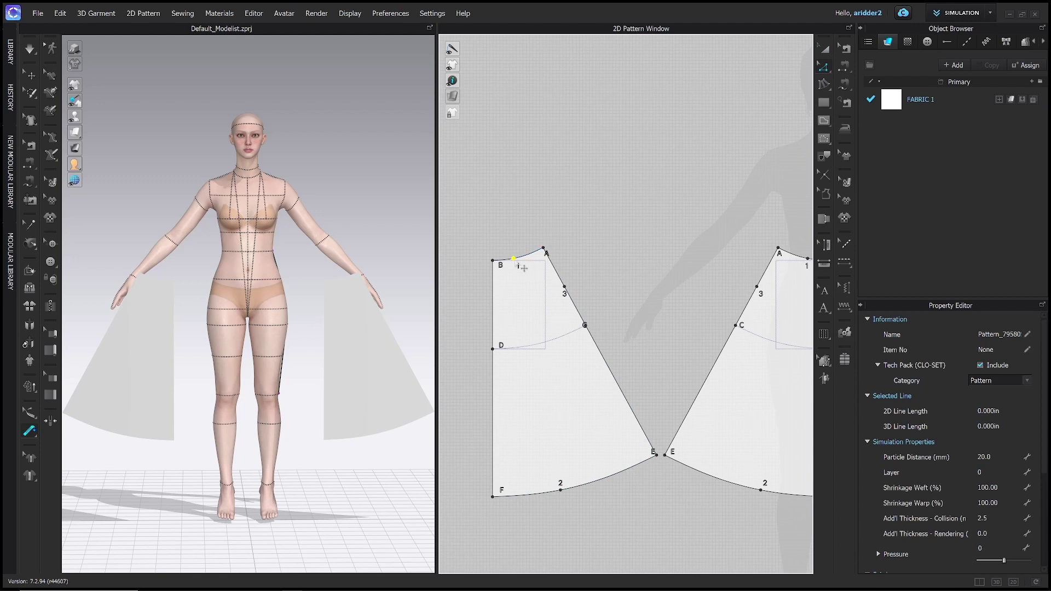
right_click(515, 259)
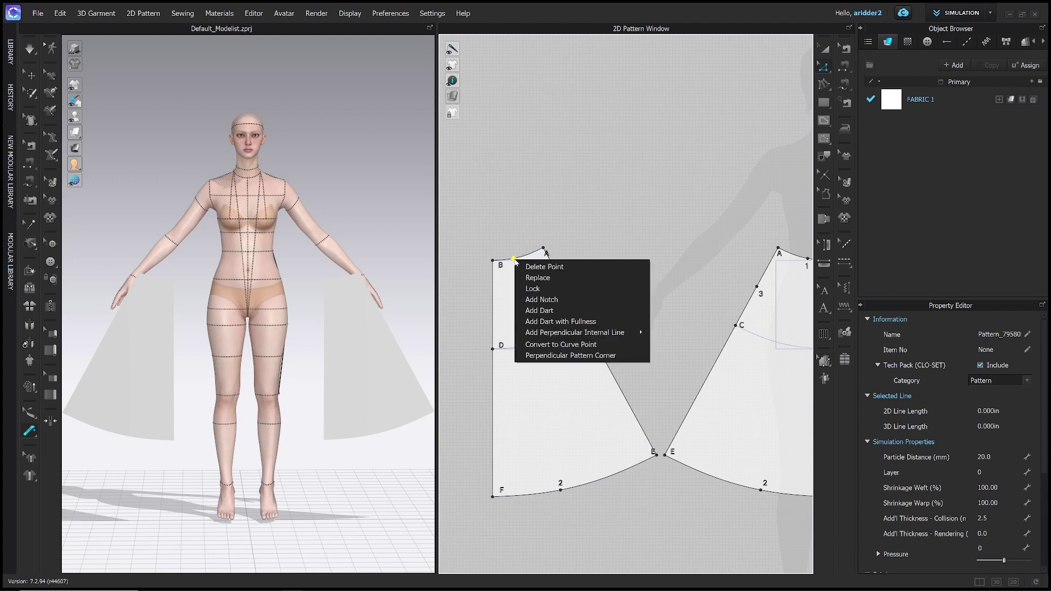
click(554, 321)
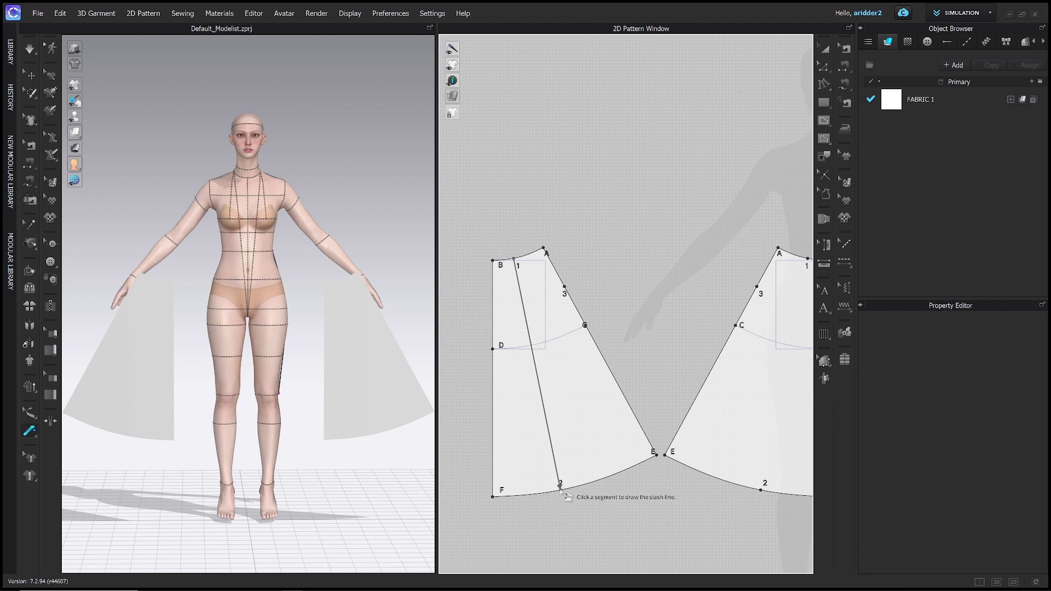
click(560, 488)
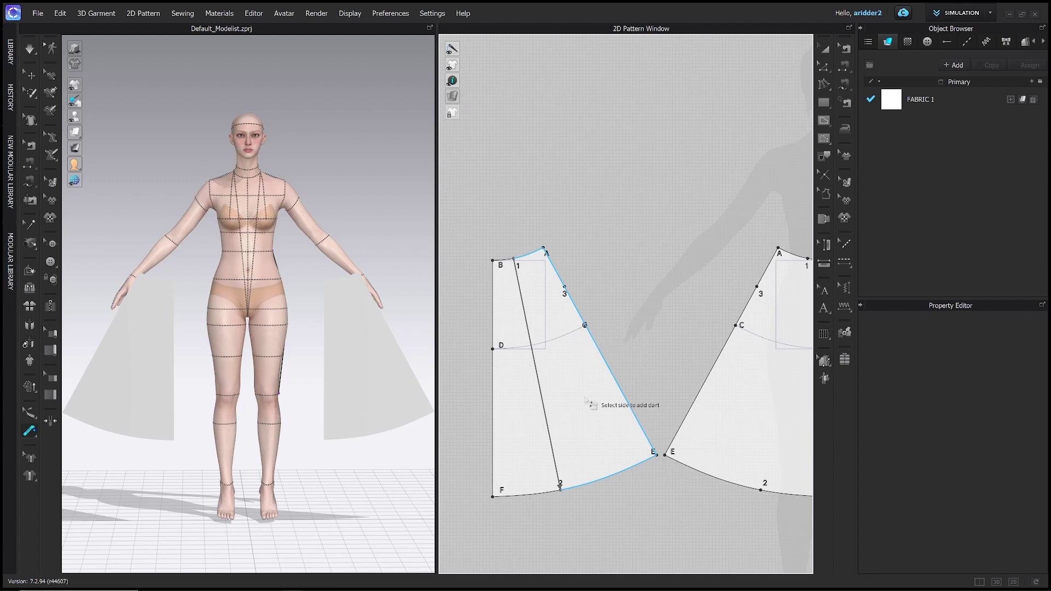
click(595, 394)
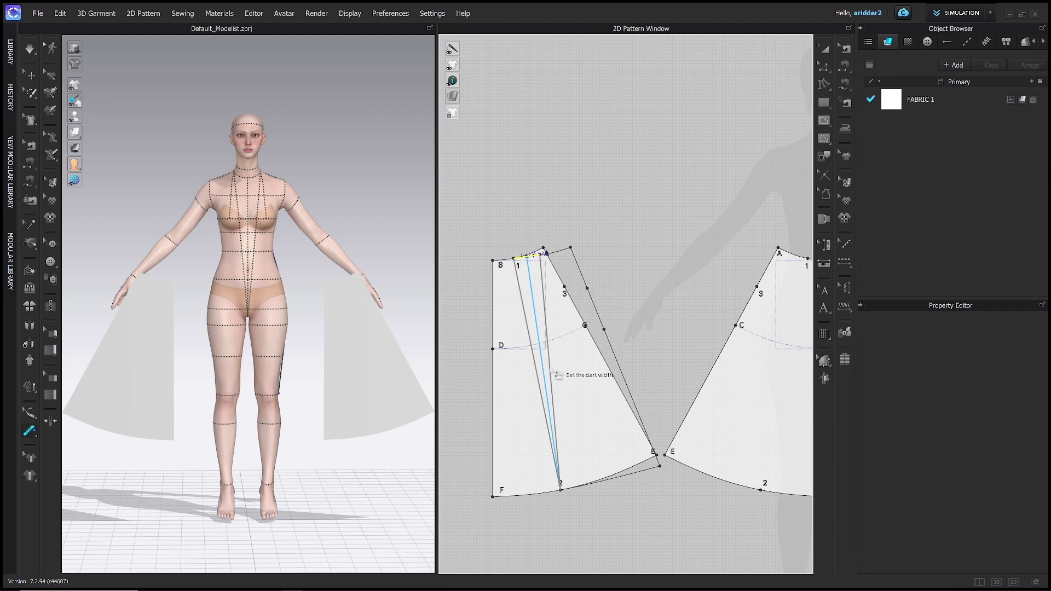
Set the waist dart's total width to 0.75 in and its length to 6 in, then complete it with the shaped dart cap.
click(552, 371)
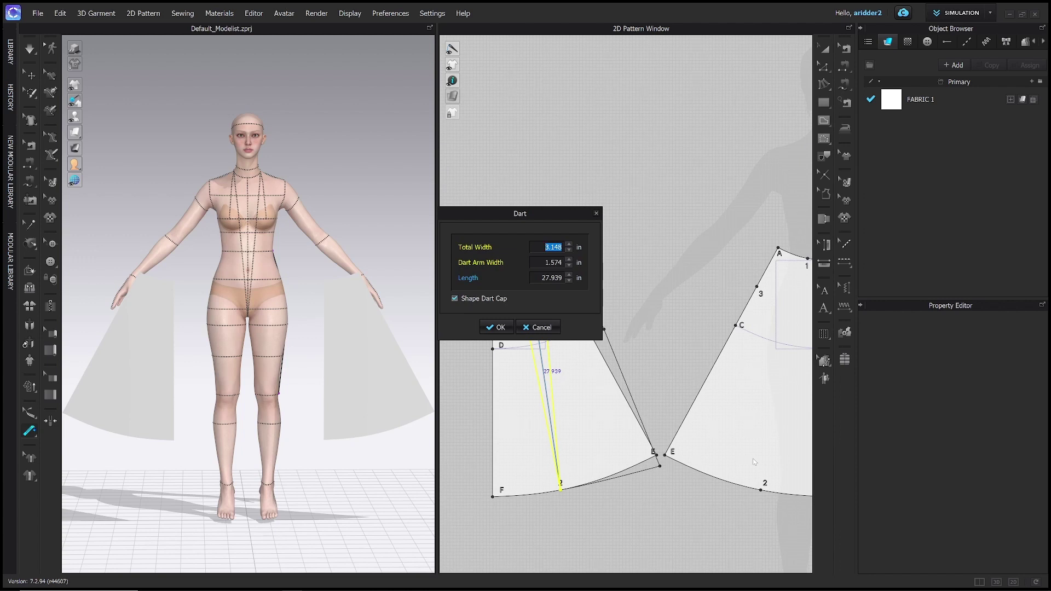
text(.75)
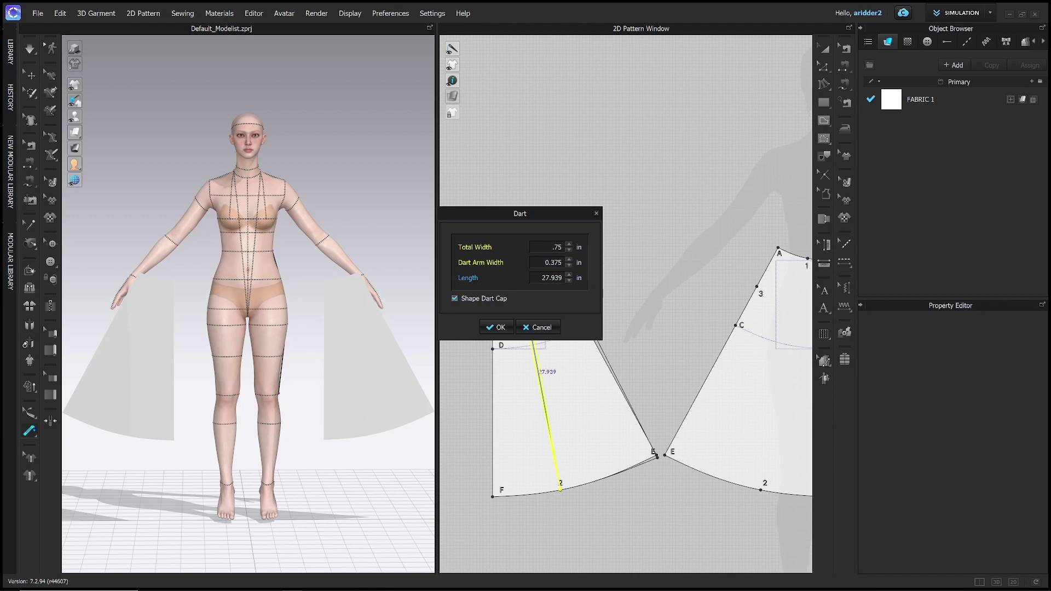
key(Tab)
text(6)
click(496, 327)
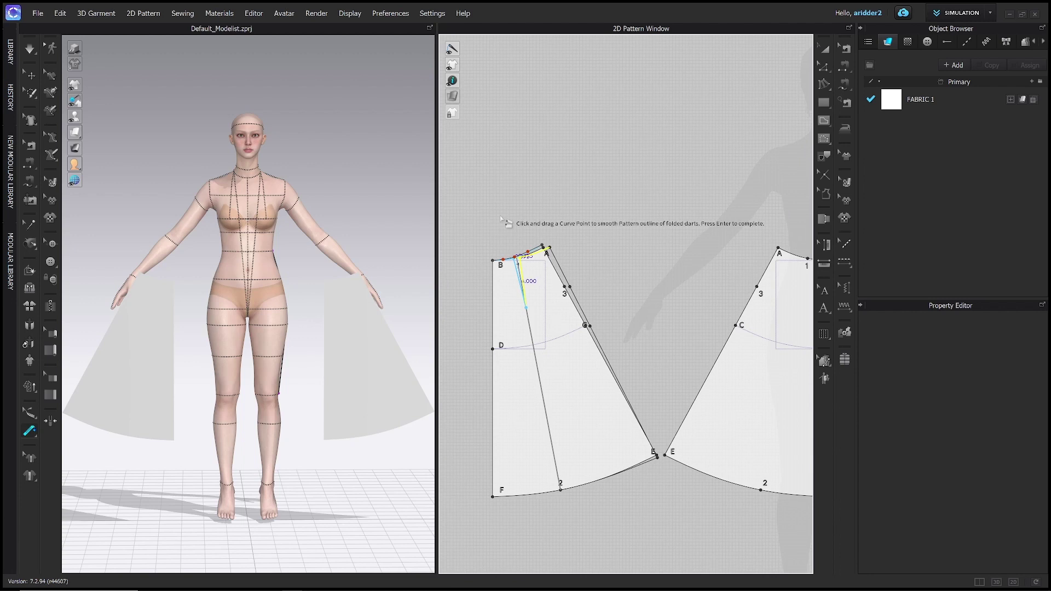
key(Return)
scroll(570, 261, up, 2)
scroll(575, 284, down, 4)
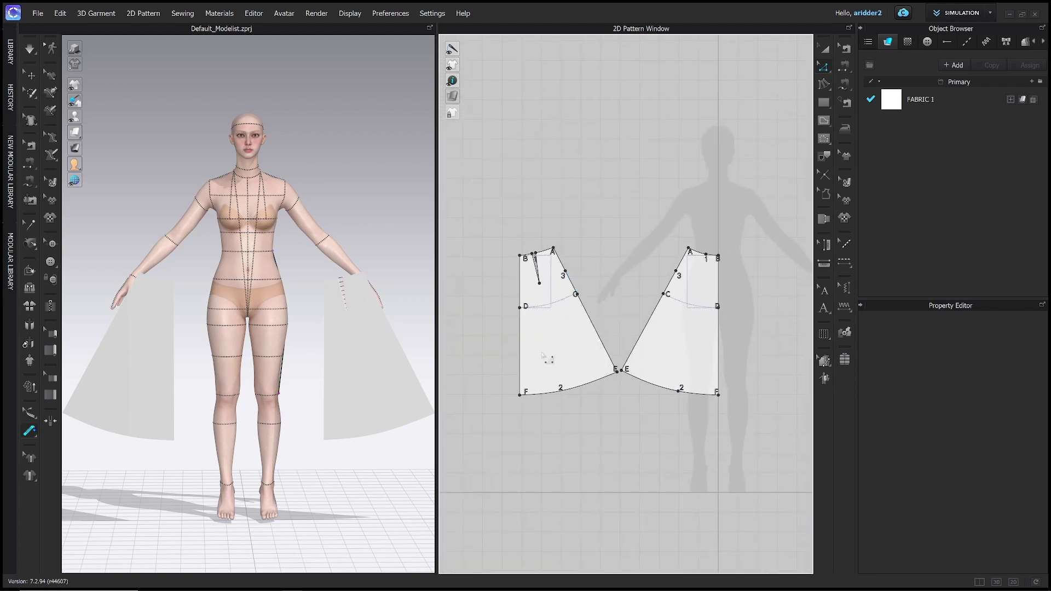
Clone both skirt panels as linked symmetric patterns and place the copies level with the originals, just across the centre line.
key(a)
click(567, 328)
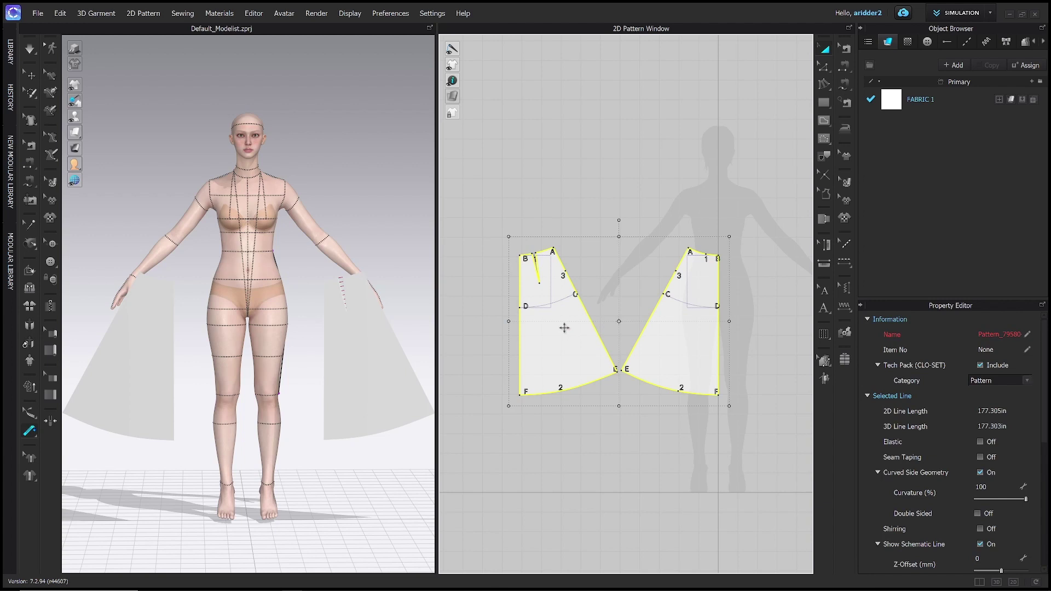
key(ctrl+r)
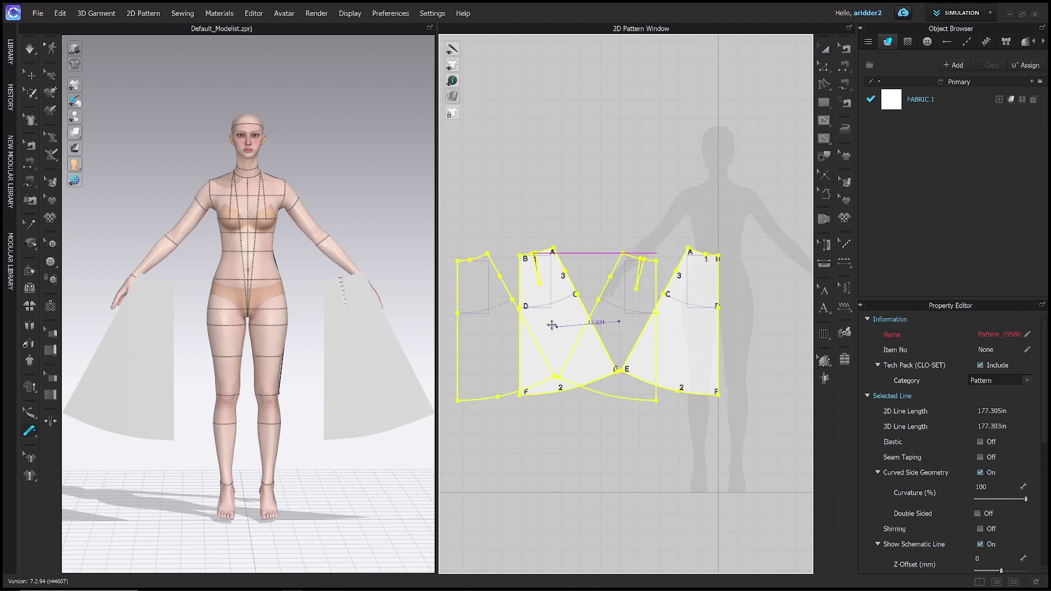
scroll(544, 317, down, 3)
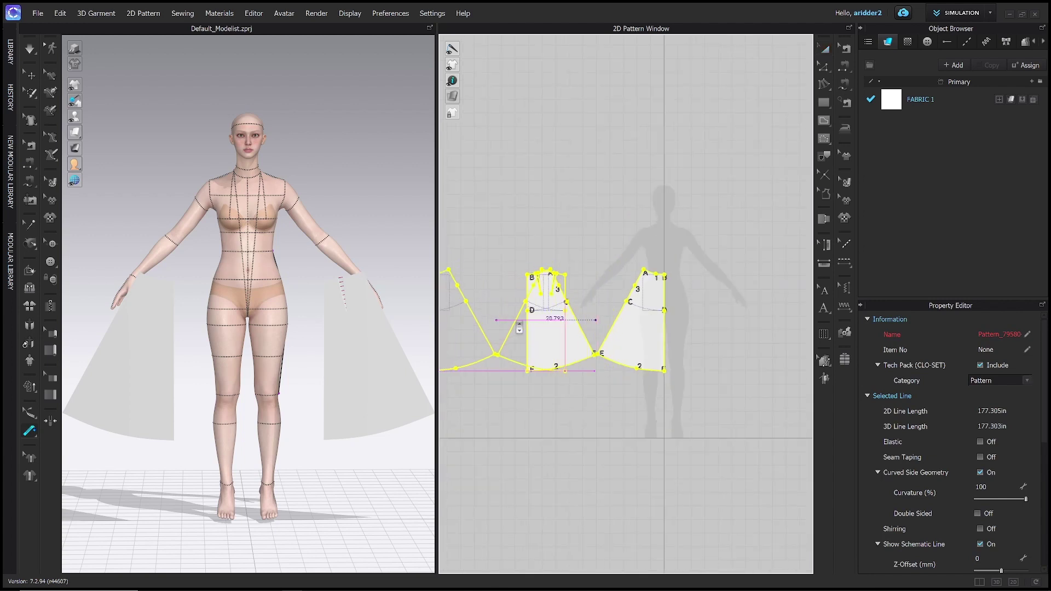
middle_drag(745, 323, 716, 318)
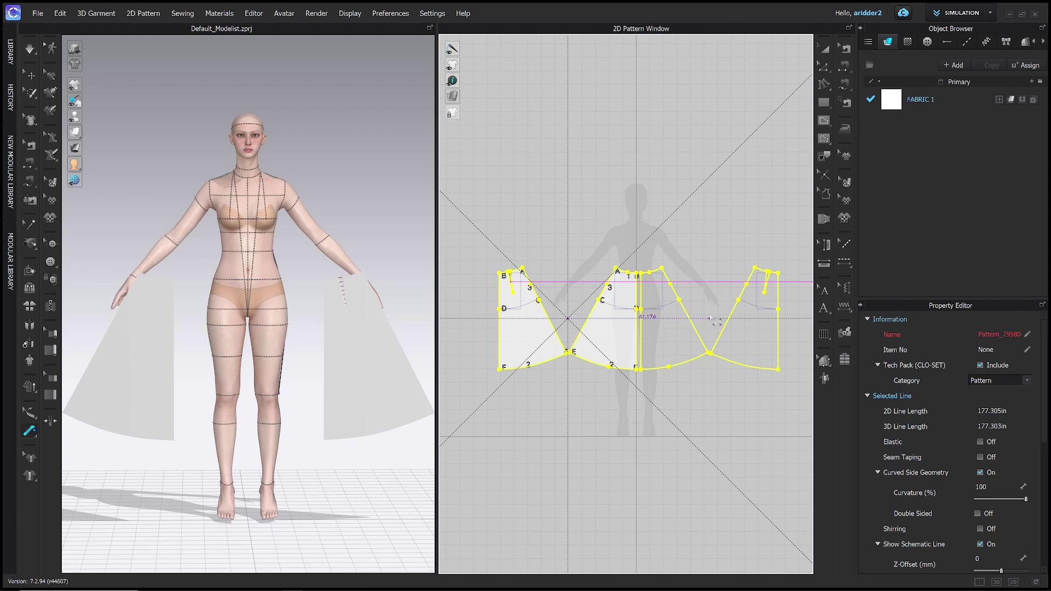
click(710, 318)
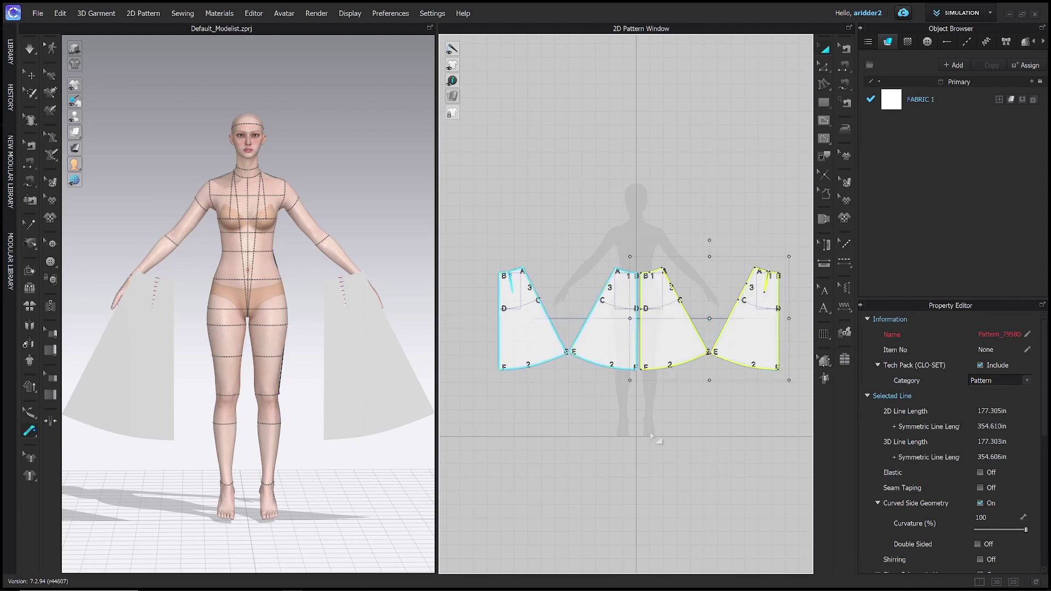
click(682, 403)
middle_drag(676, 394, 668, 397)
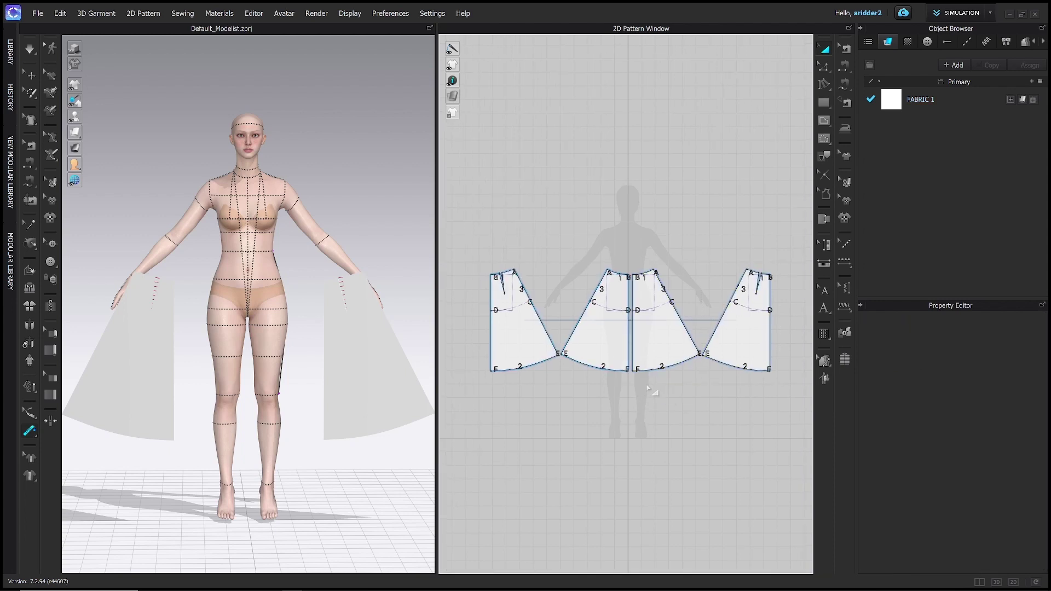
Free-sew side edge AE of the darted panel to side edge AE of the adjacent undarted panel, from A down to E.
key(m)
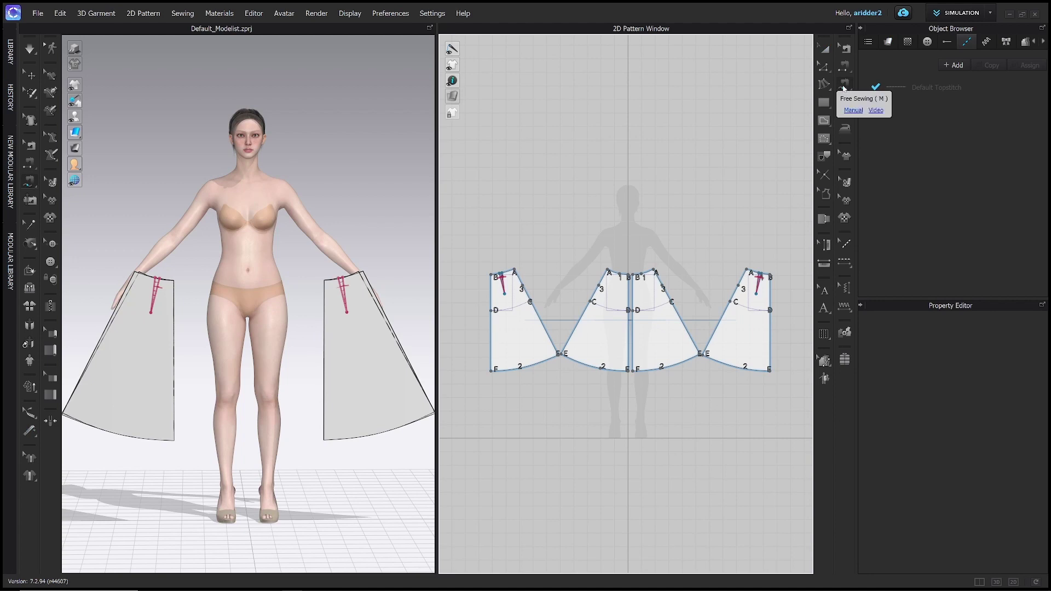
scroll(555, 292, up, 3)
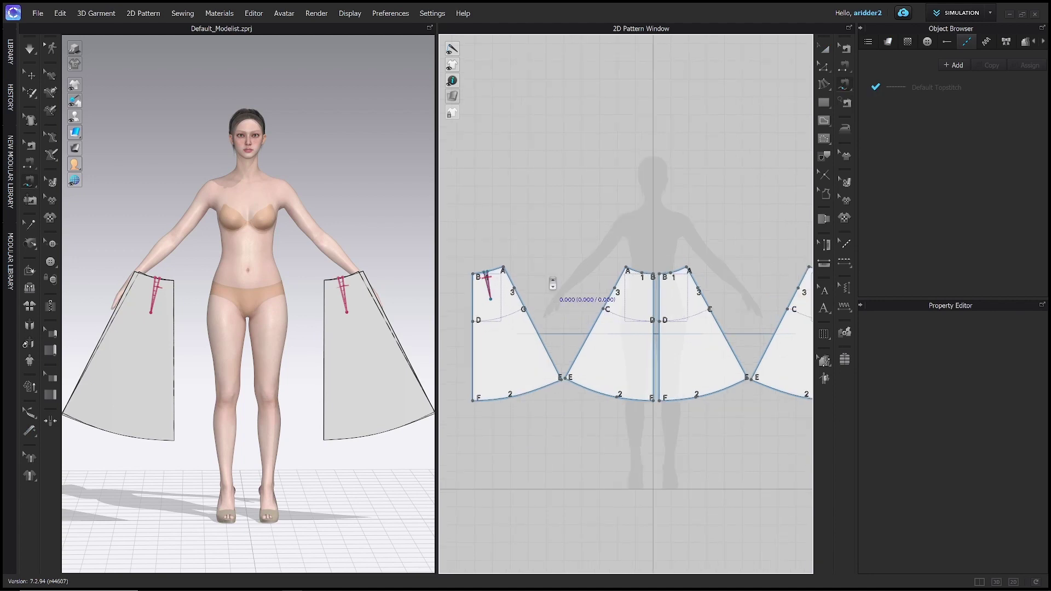
scroll(539, 276, up, 1)
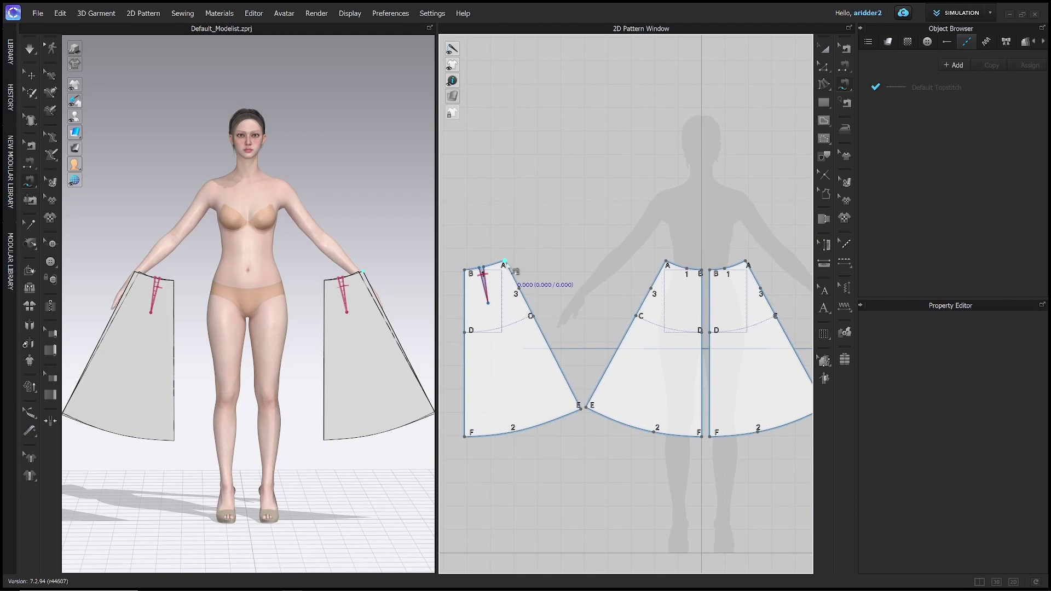
click(580, 408)
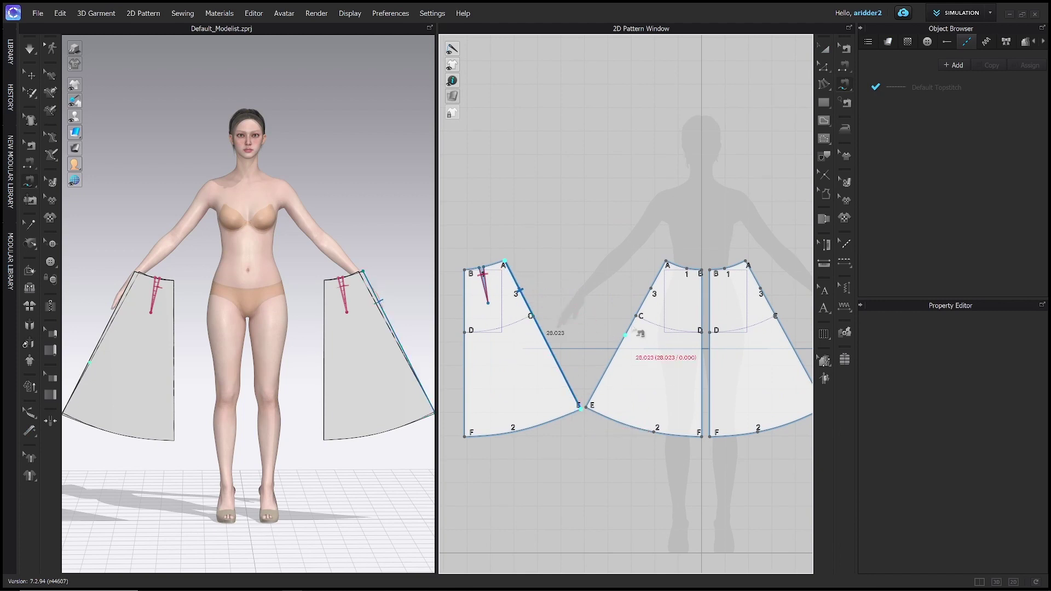
click(668, 264)
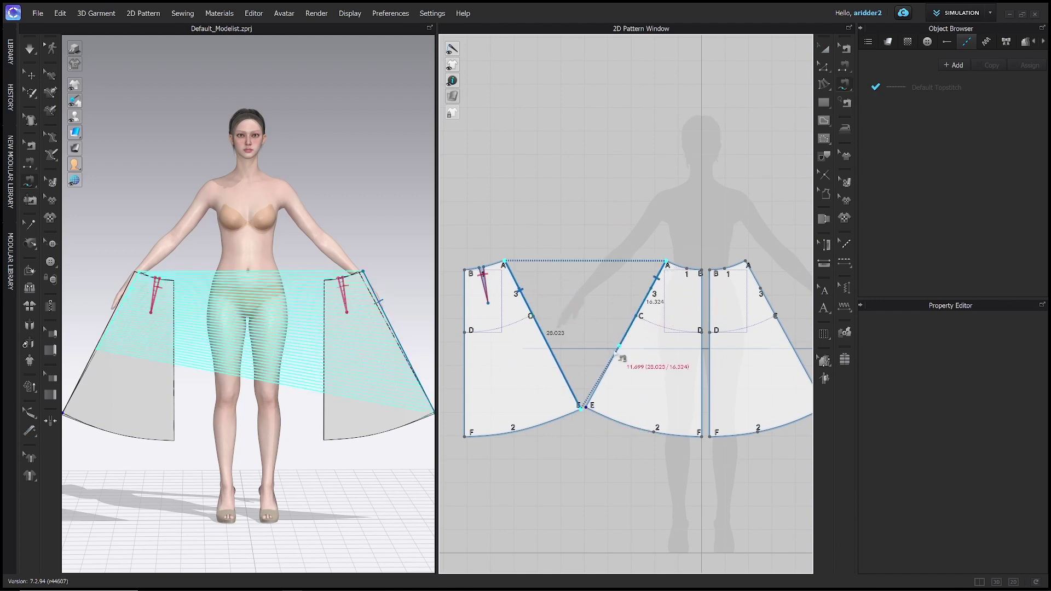
click(588, 409)
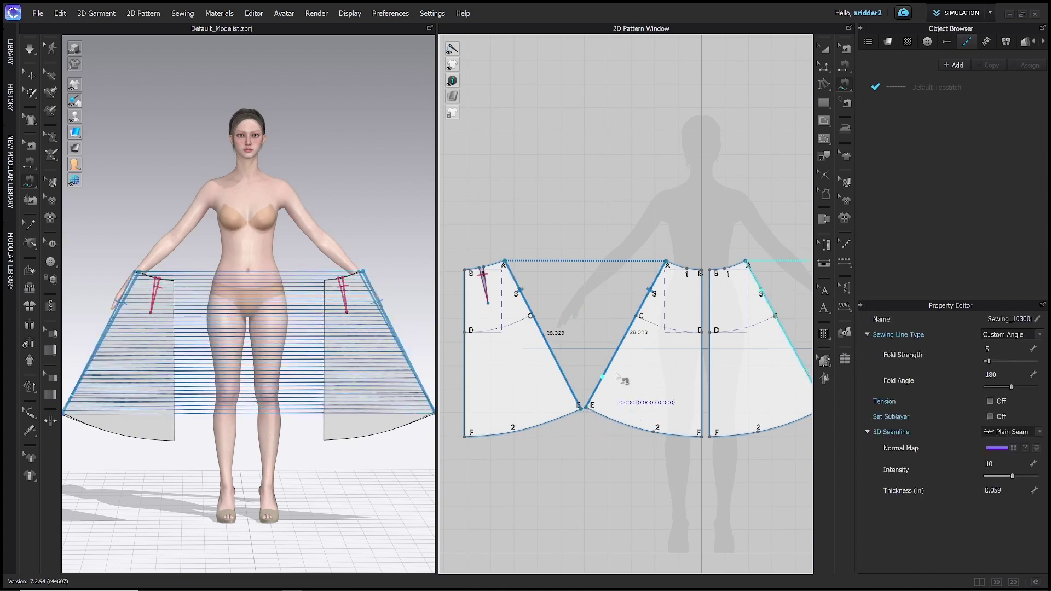
Free-sew centre edge BF of one undarted panel to centre edge BF of its mirrored copy, from waist to hem.
click(703, 271)
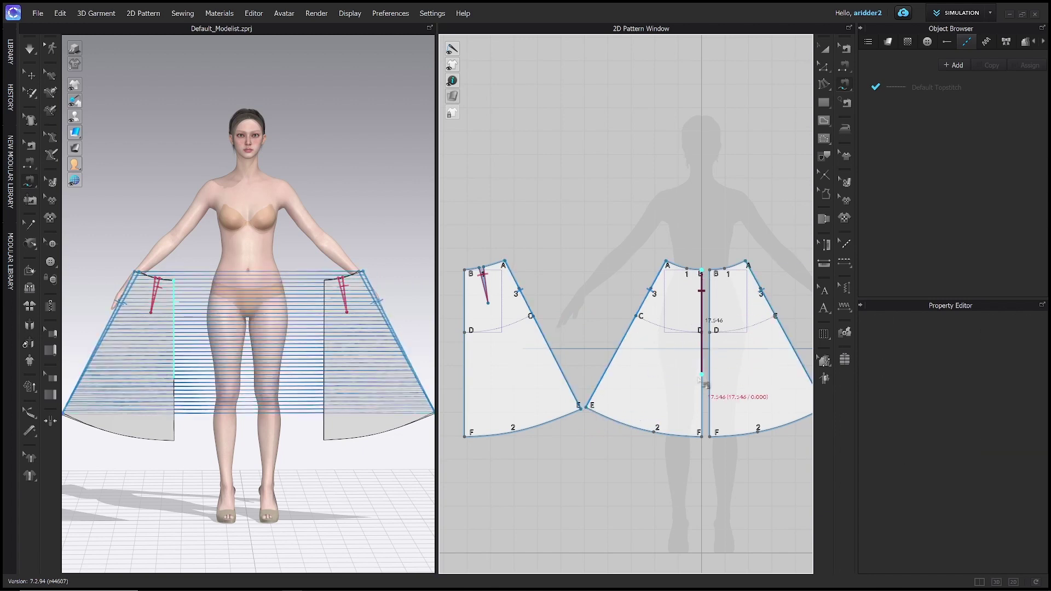
click(702, 436)
click(710, 270)
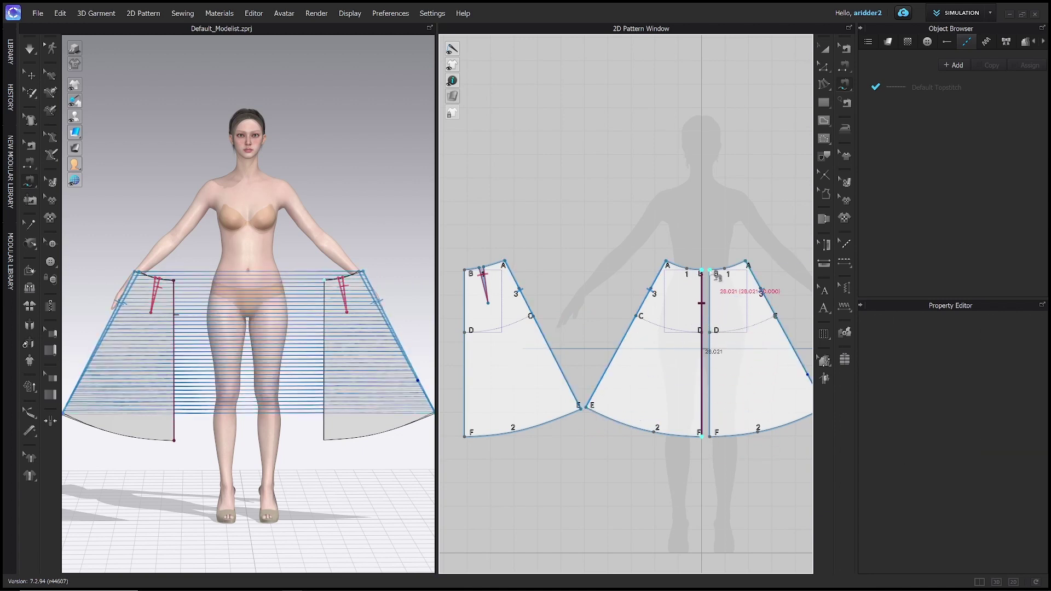
click(710, 436)
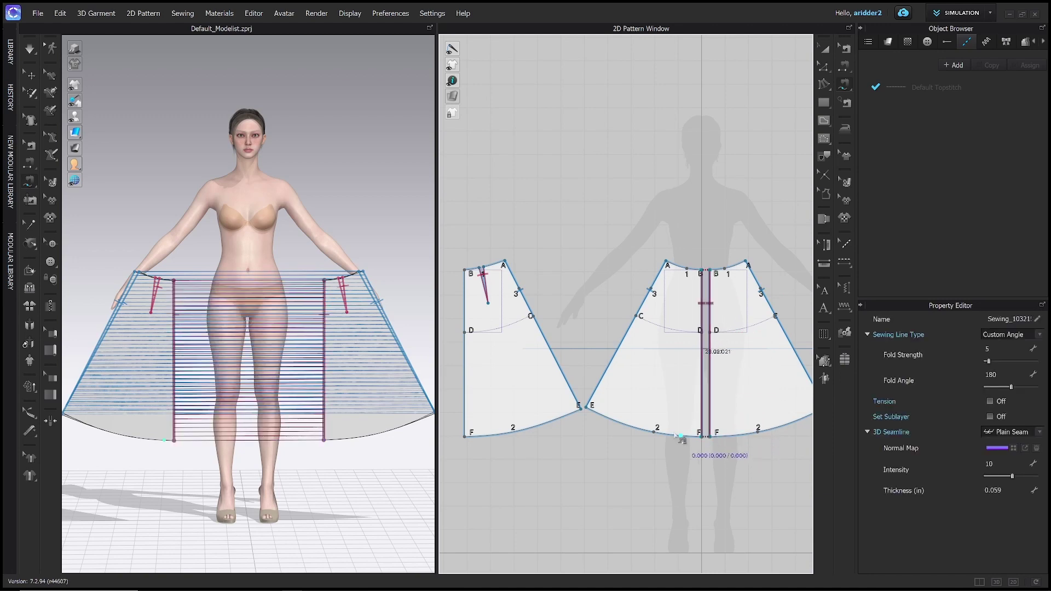
Free-sew outer edge BF of one darted panel to the matching outer edge BF of the other darted panel, from waist to hem.
scroll(578, 379, down, 3)
click(508, 327)
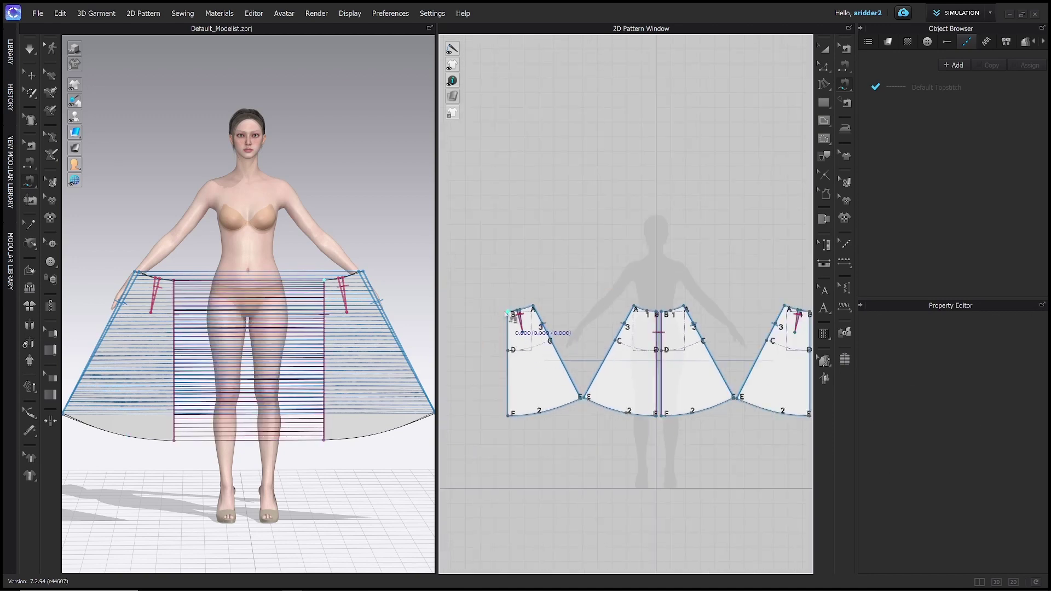
click(508, 415)
middle_drag(660, 404, 613, 386)
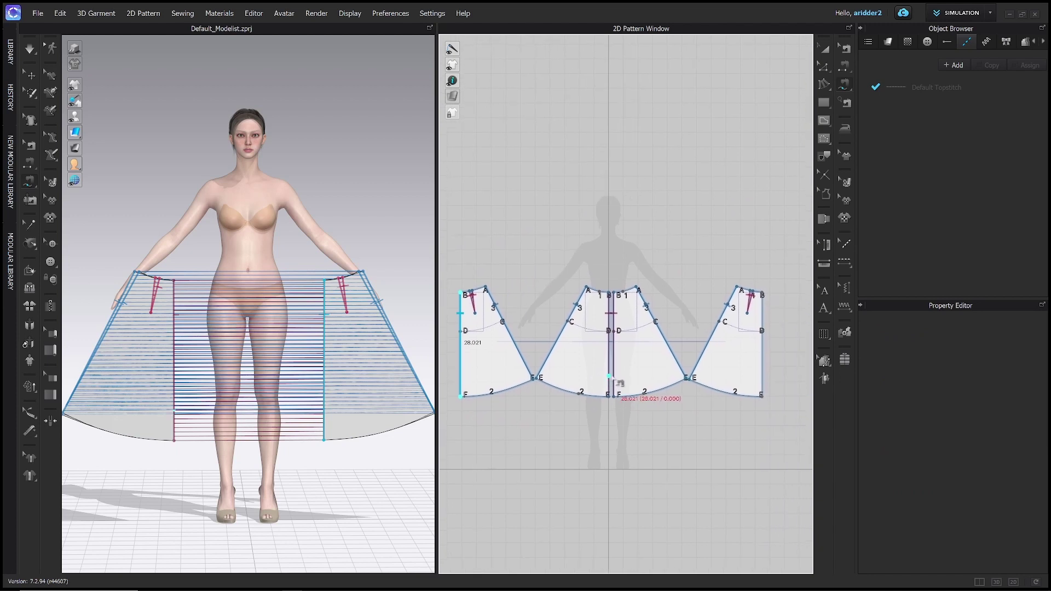
click(762, 294)
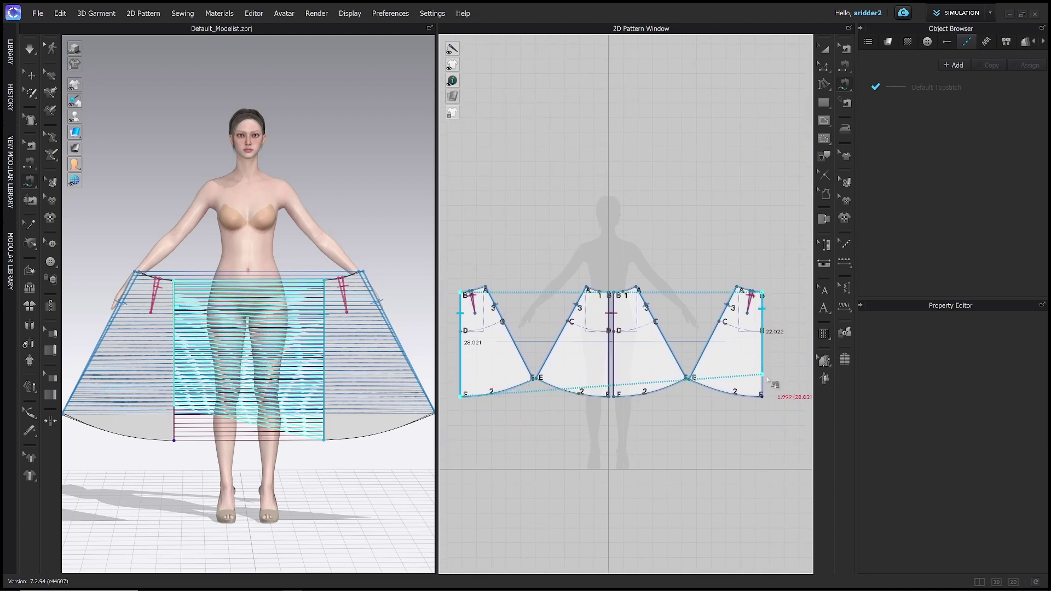
click(763, 394)
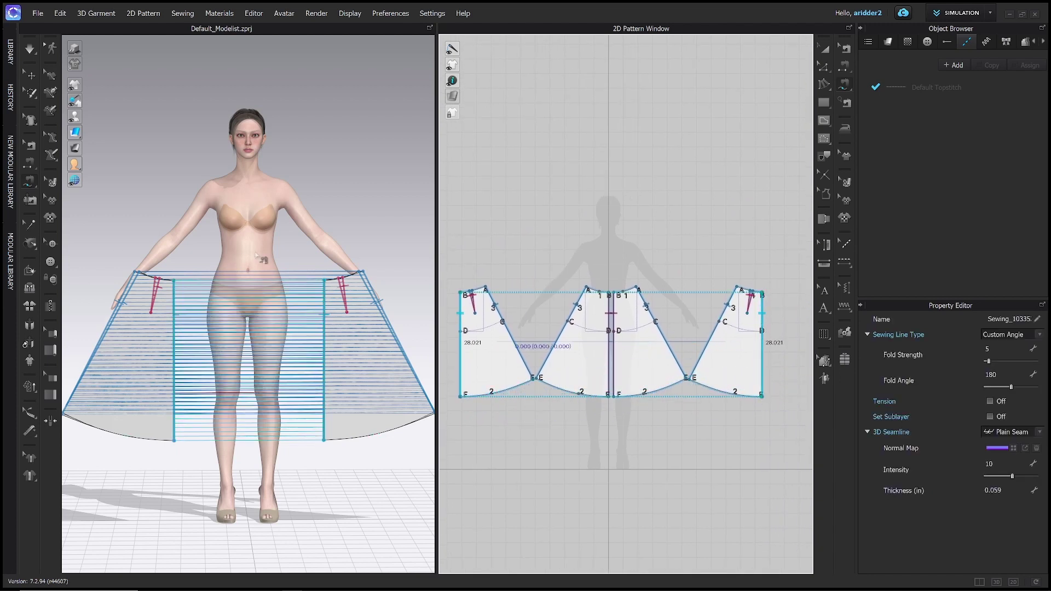
Show the avatar's arrangement points and arrange the two darted panels around the back of the hips.
right_drag(242, 294, 253, 230)
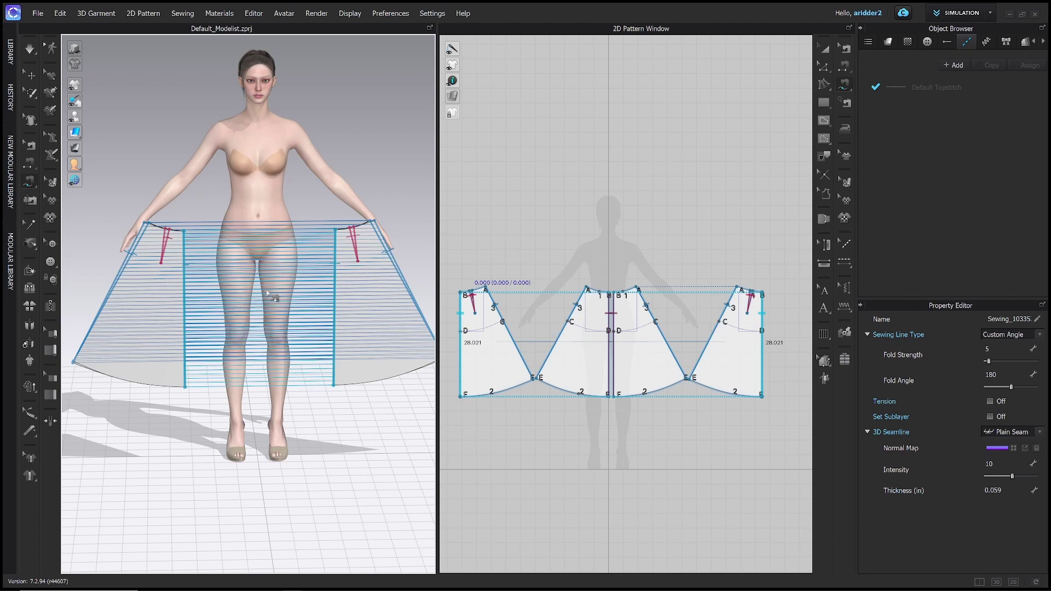
key(shift+f)
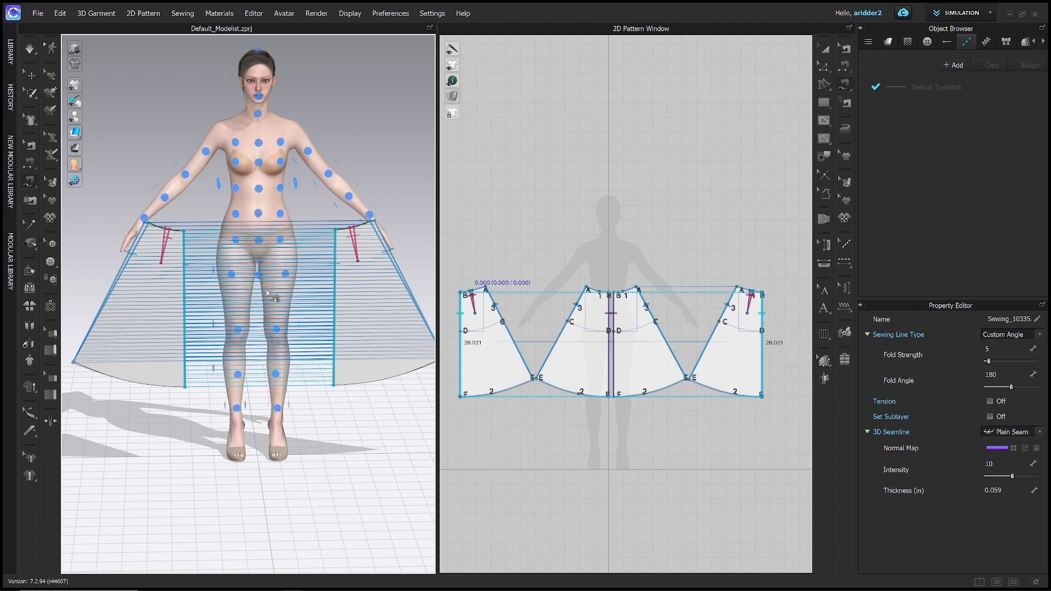
click(28, 76)
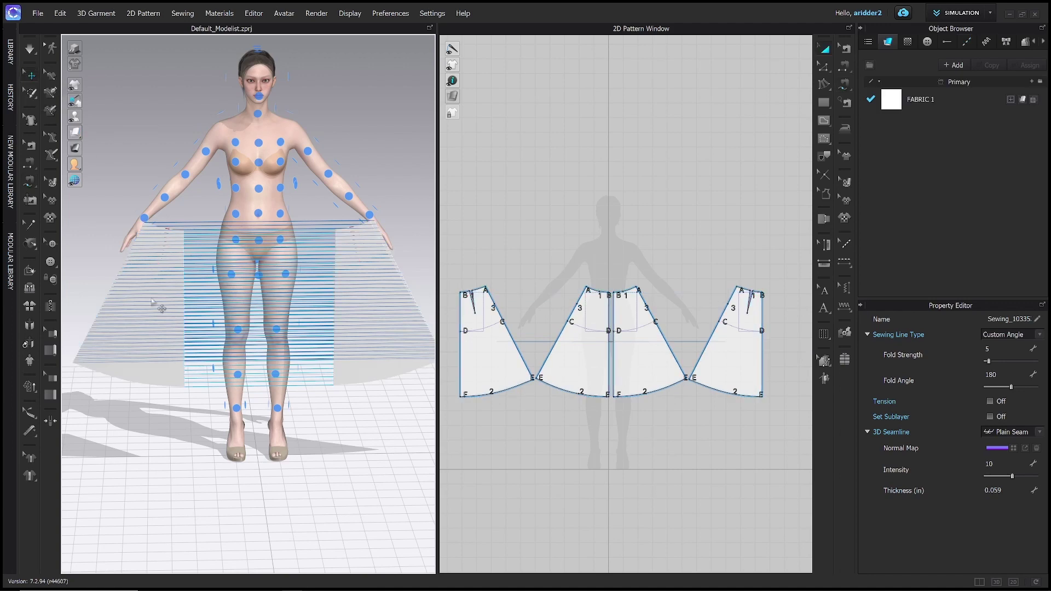
click(215, 329)
drag(350, 307, 298, 321)
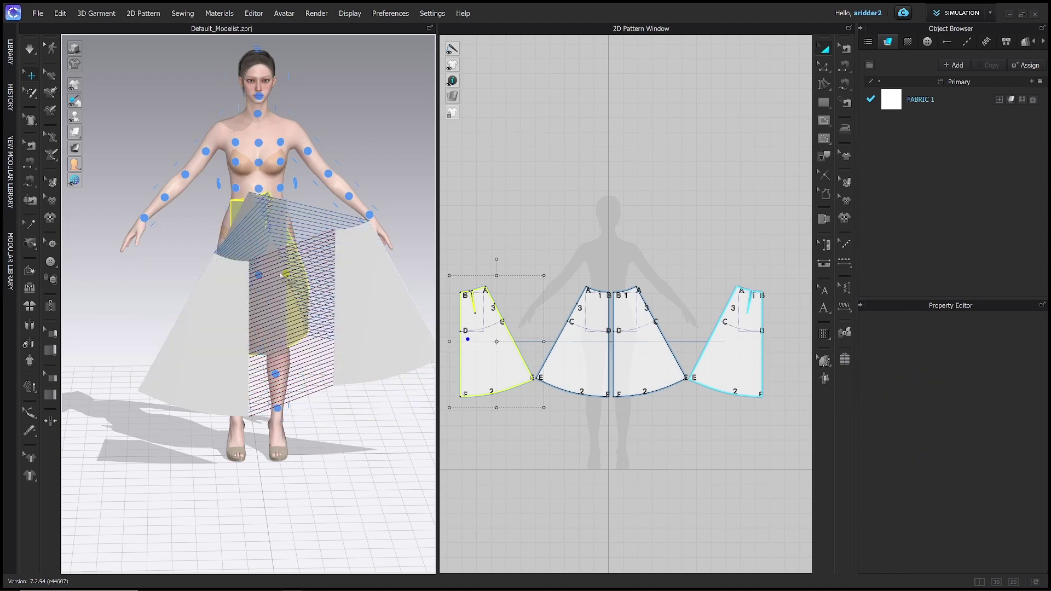
click(246, 246)
click(260, 245)
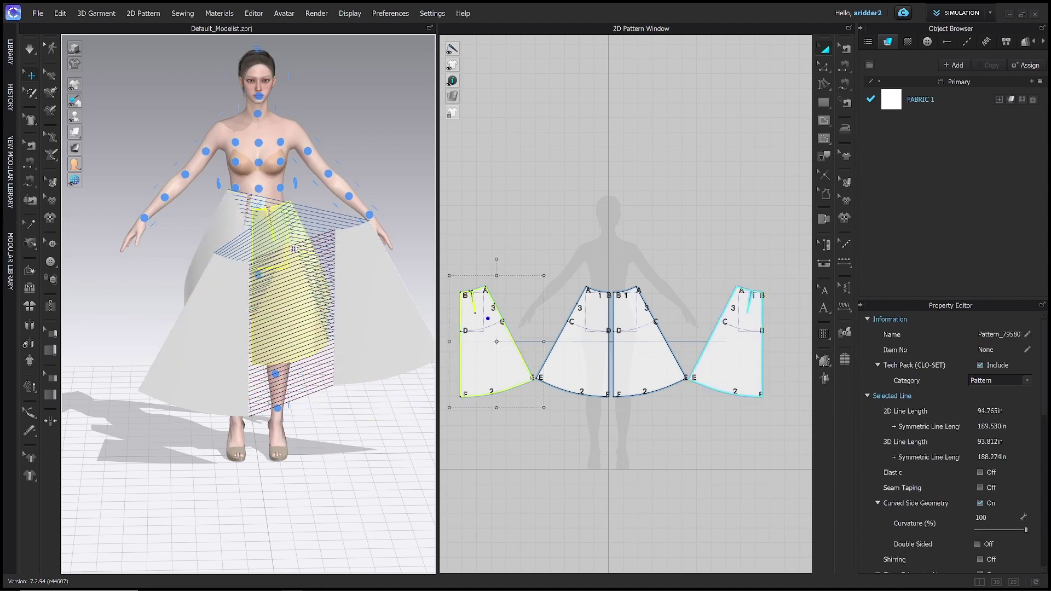
right_drag(260, 245, 247, 274)
click(282, 244)
click(284, 275)
click(229, 273)
drag(288, 286, 222, 285)
right_drag(222, 285, 345, 318)
Arrange the two undarted panels around the front of the avatar, one on each side of centre front.
click(230, 295)
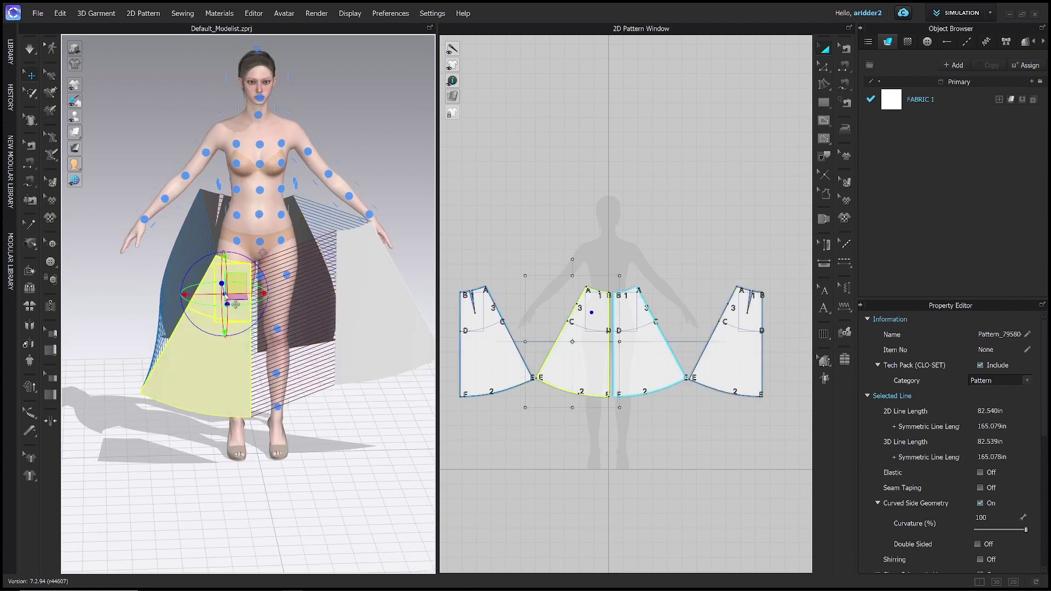
click(237, 253)
click(237, 247)
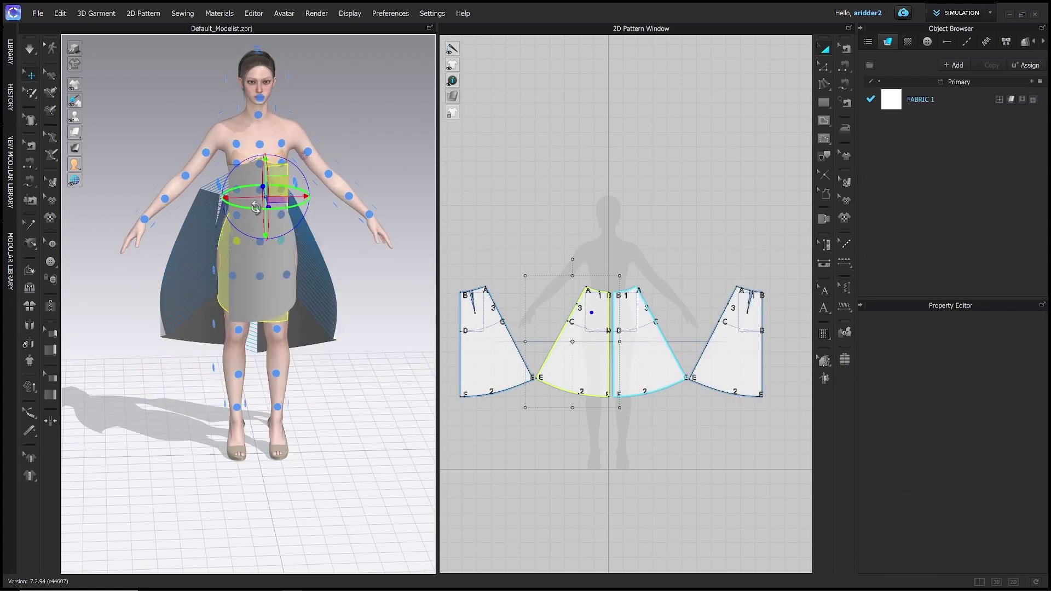
drag(279, 265, 321, 321)
drag(245, 243, 200, 301)
right_drag(201, 301, 453, 308)
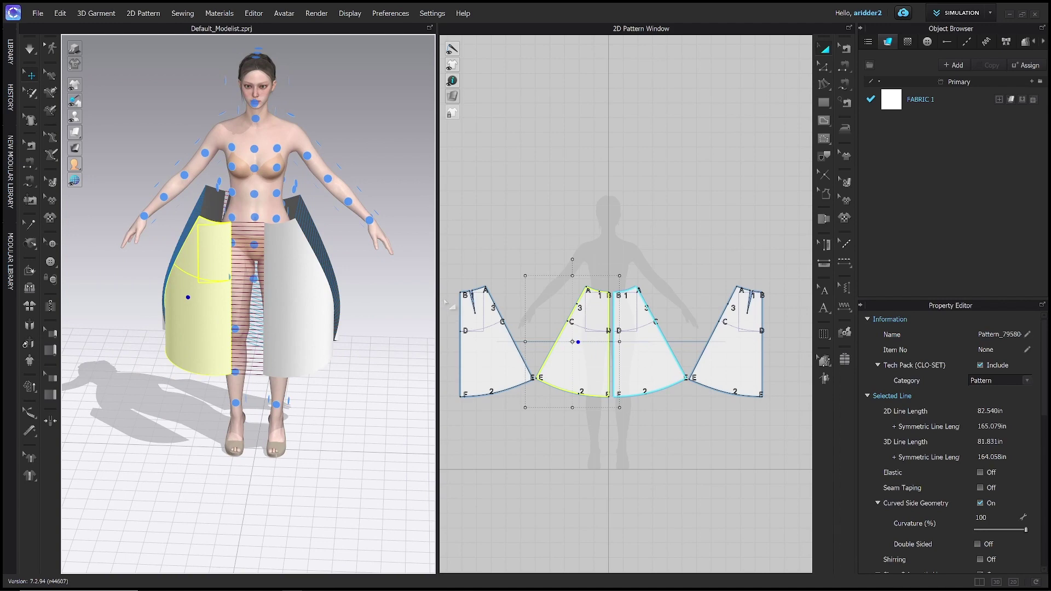
Simulate the sewn skirt so it drapes on the avatar, and stop the simulation.
key(space)
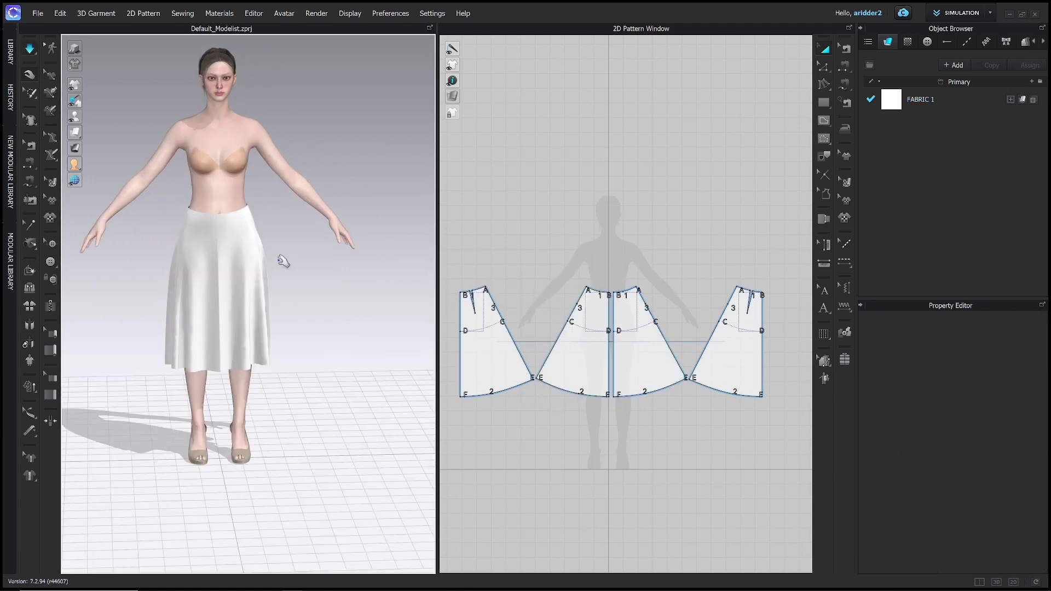
right_drag(281, 263, 305, 289)
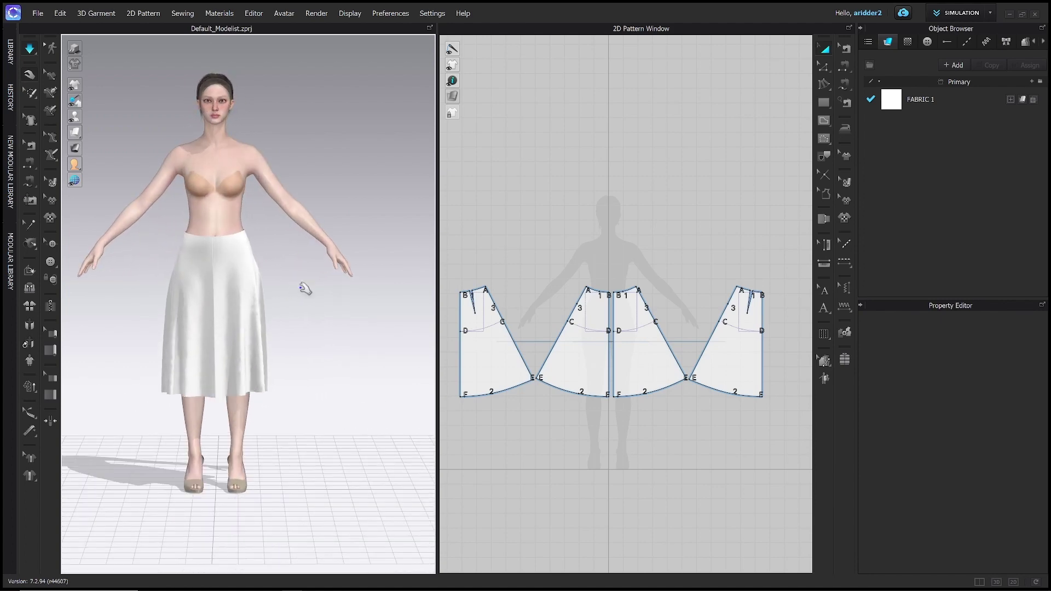
key(w)
With the avatar 3D pen, draw a centre-front line about 16 in long from the base of the neck to the waist.
click(51, 155)
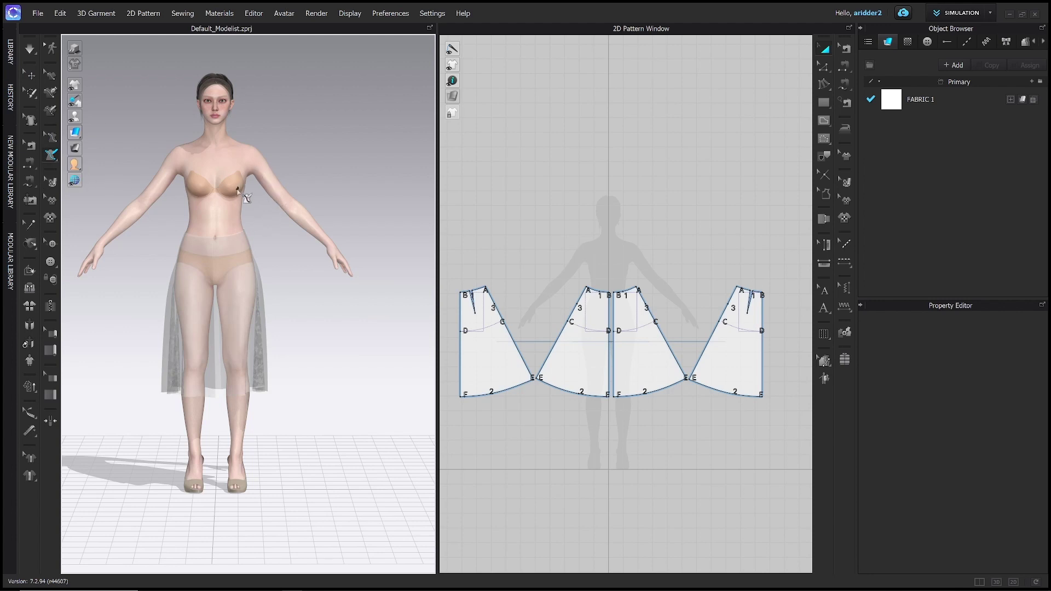
middle_drag(234, 147, 252, 200)
scroll(252, 200, up, 5)
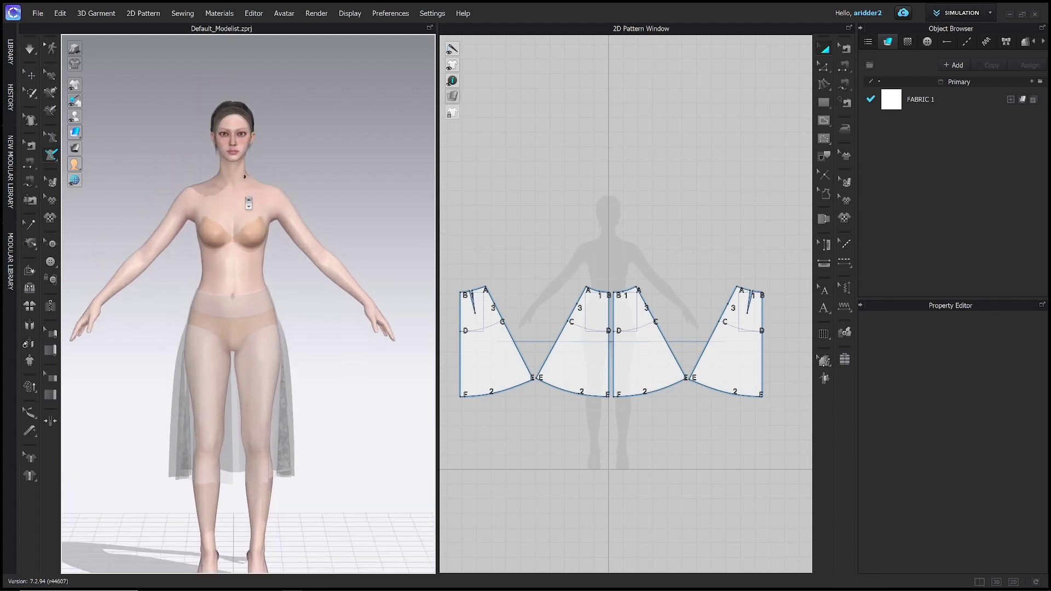
middle_drag(252, 266, 247, 240)
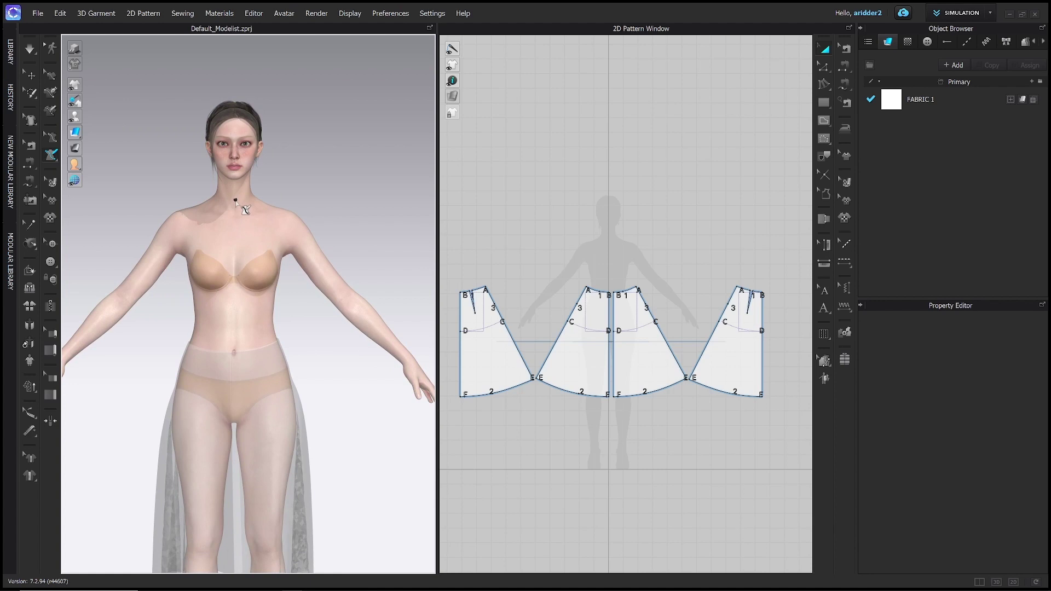
click(234, 239)
click(235, 207)
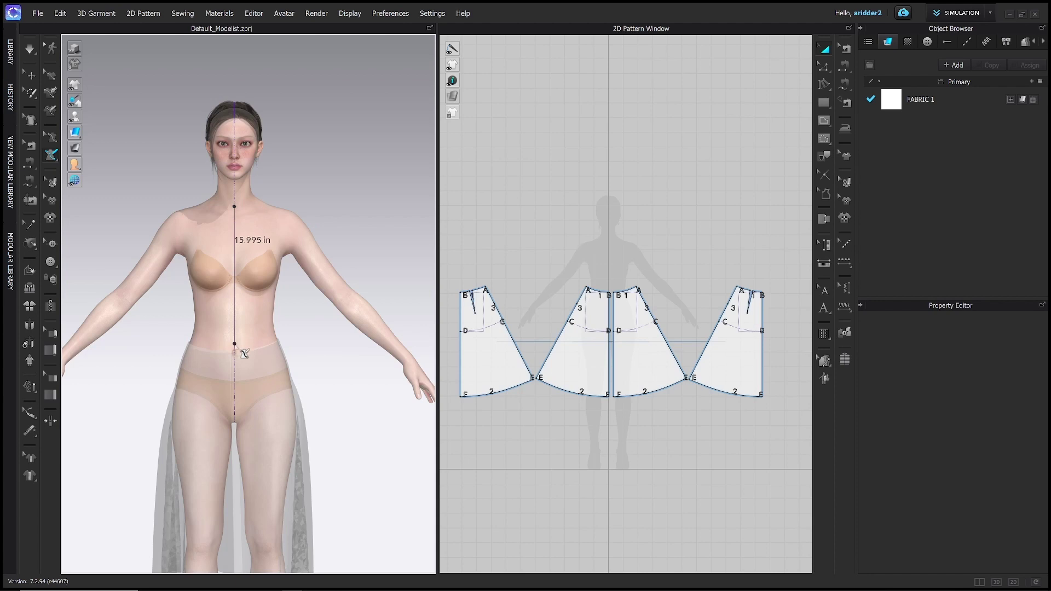
click(235, 344)
Draw a centre-back line about 17 in long on the avatar from the nape of the neck to the waist.
right_drag(222, 316, 336, 315)
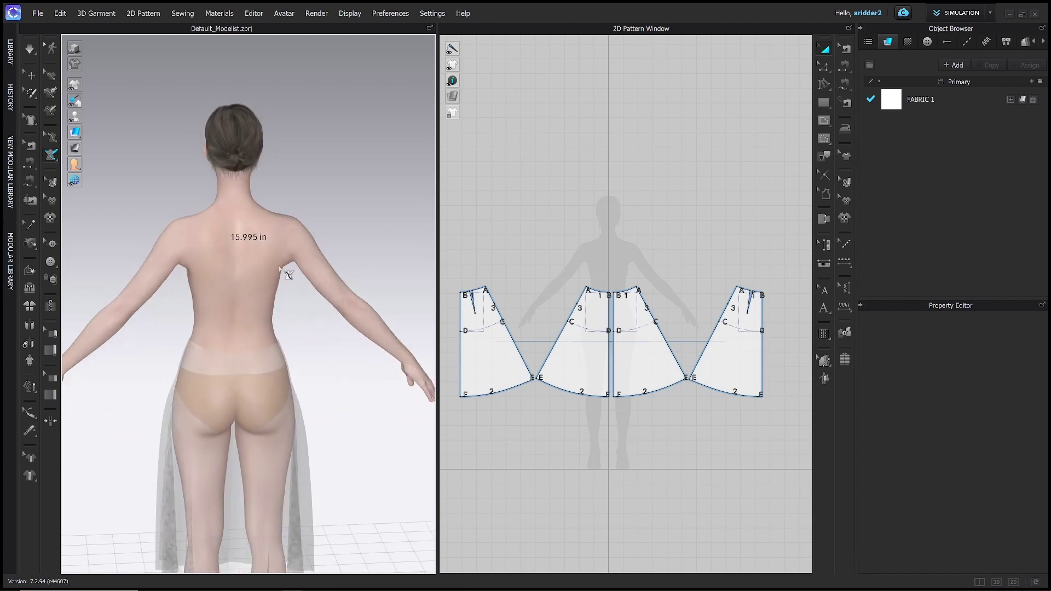
click(236, 201)
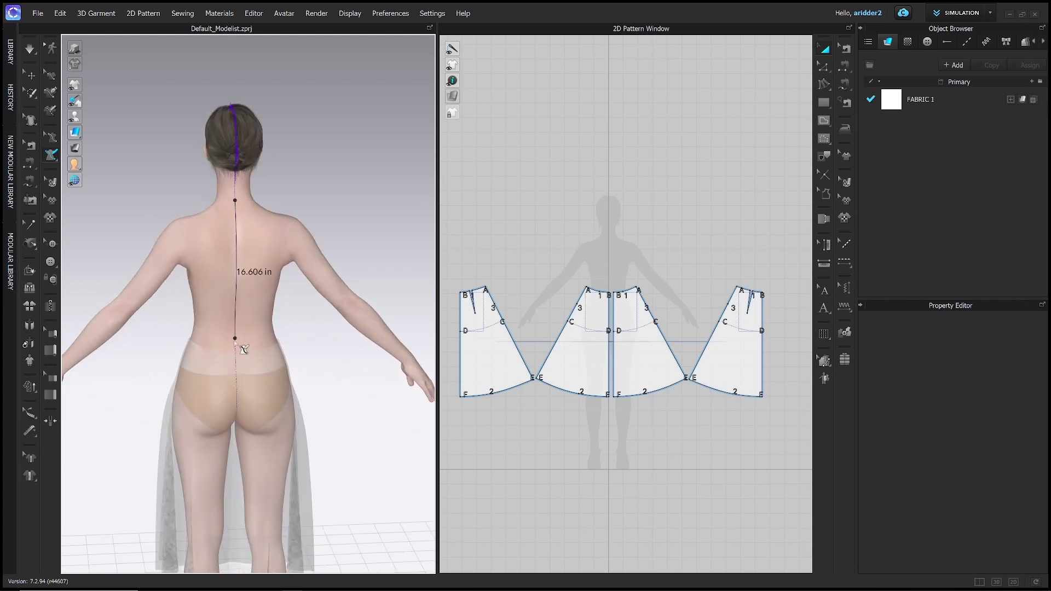
click(235, 343)
Draw a neckline about 7.1 in long around one side of the neck, joining the centre-front line's upper end to the centre-back line's.
right_drag(260, 334, 142, 327)
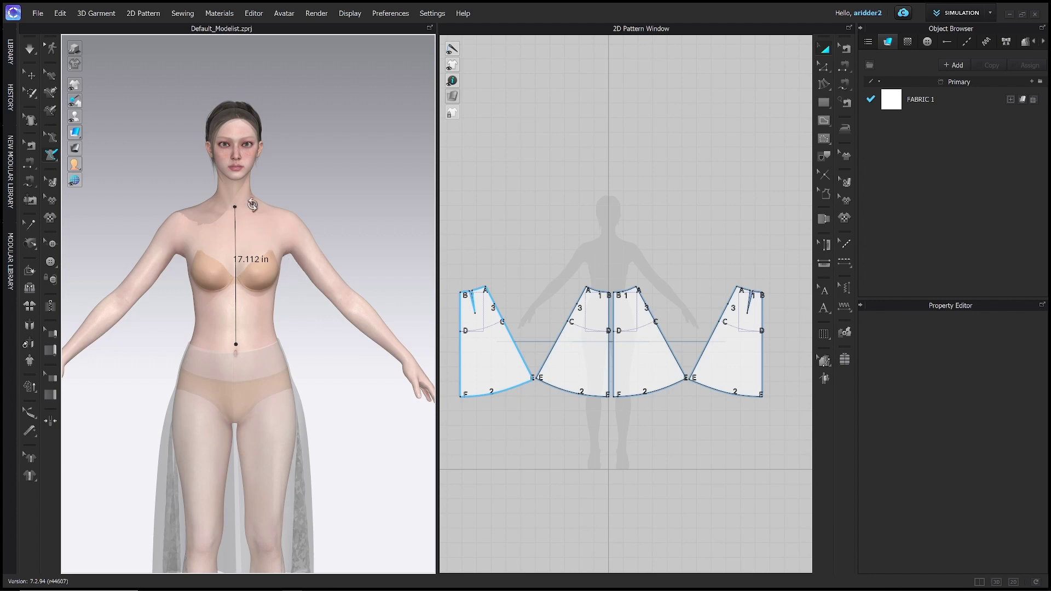
right_drag(252, 205, 268, 211)
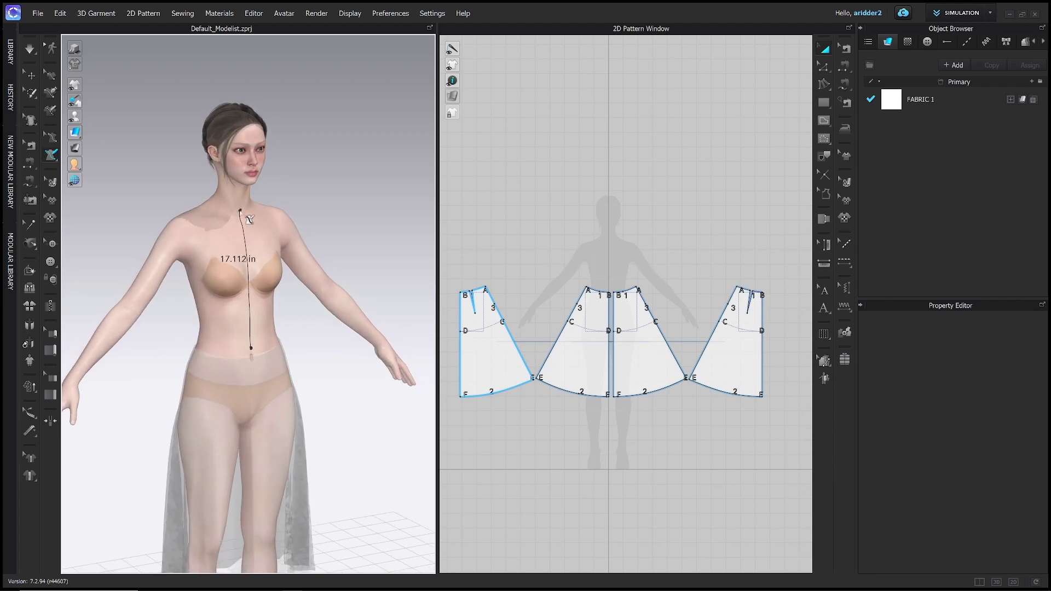
click(239, 211)
right_drag(233, 217, 224, 207)
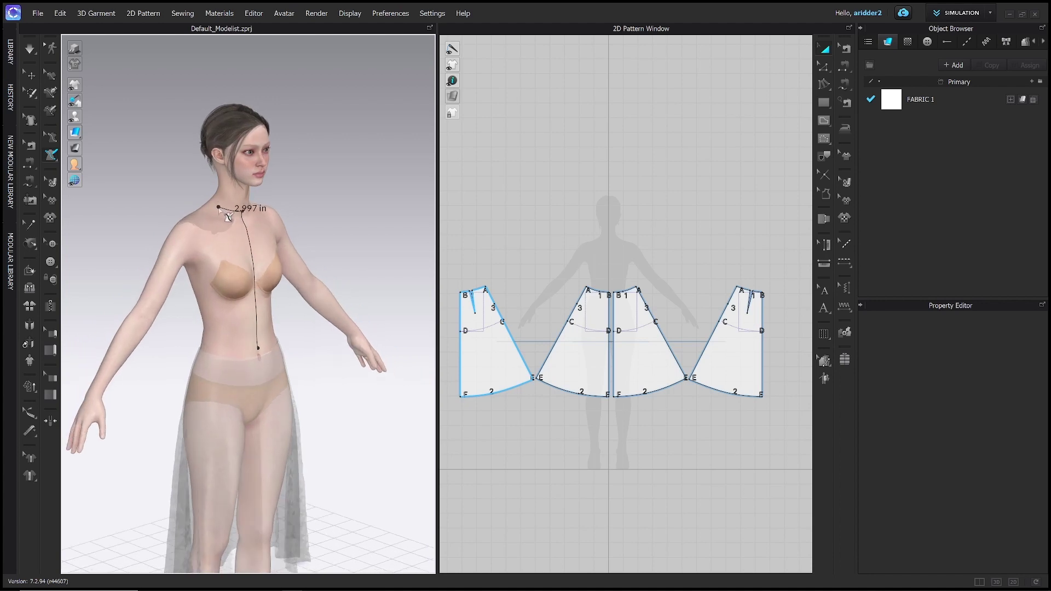
right_drag(217, 207, 241, 212)
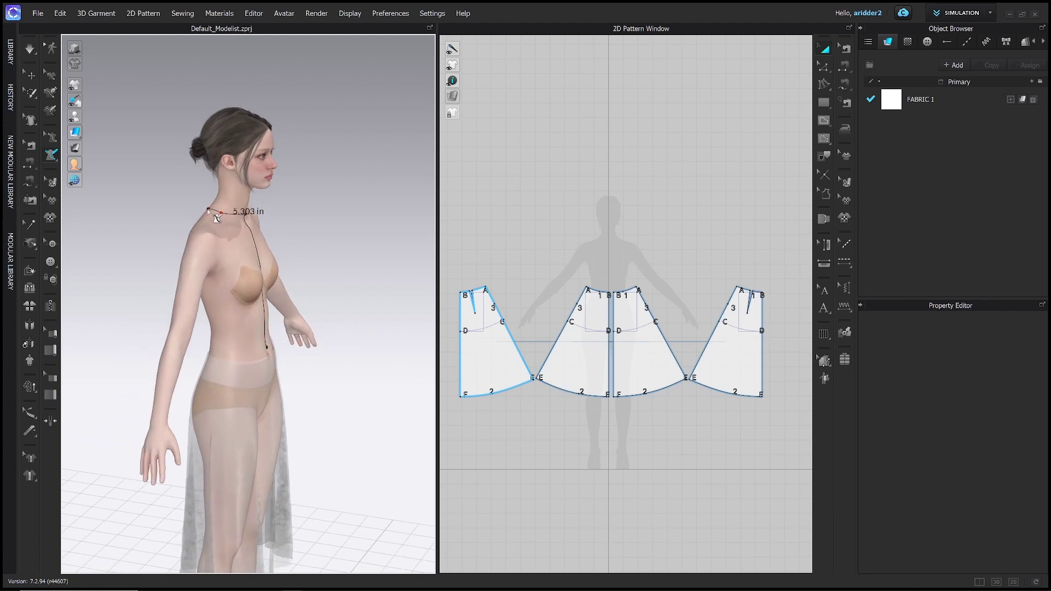
right_drag(217, 217, 261, 213)
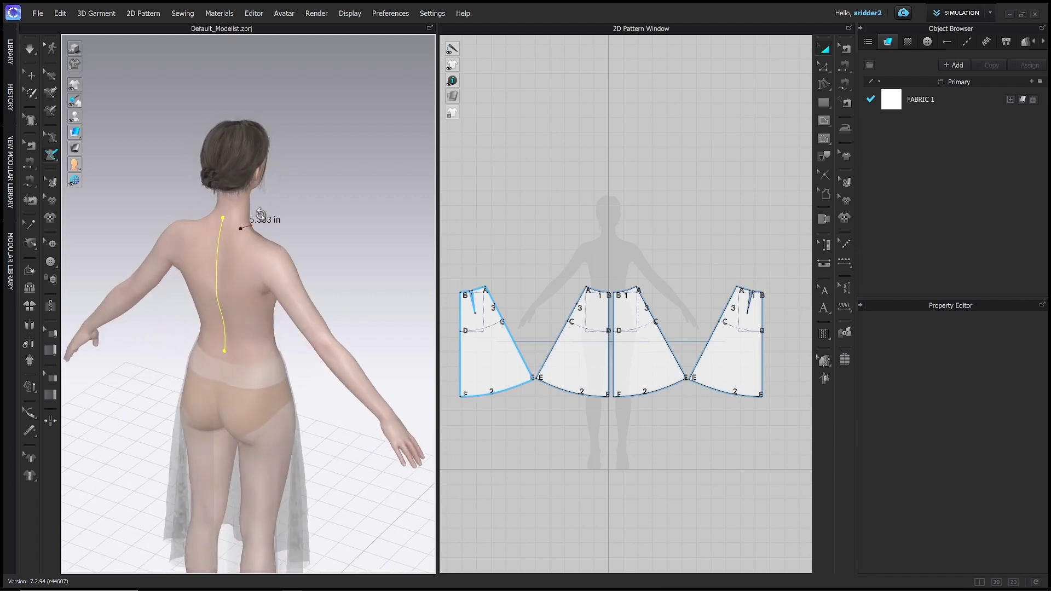
click(225, 220)
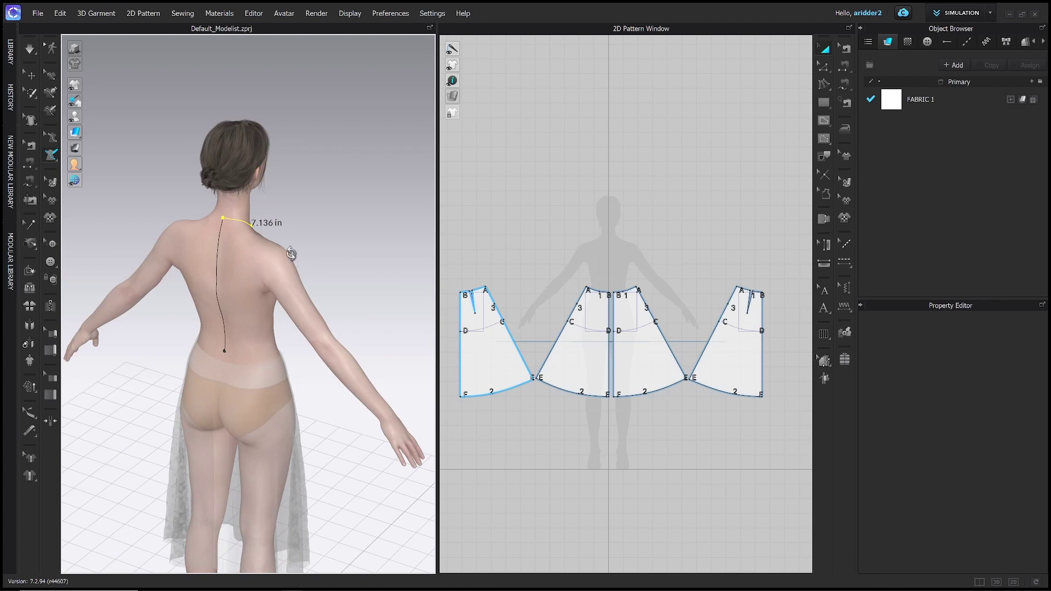
right_drag(299, 263, 208, 234)
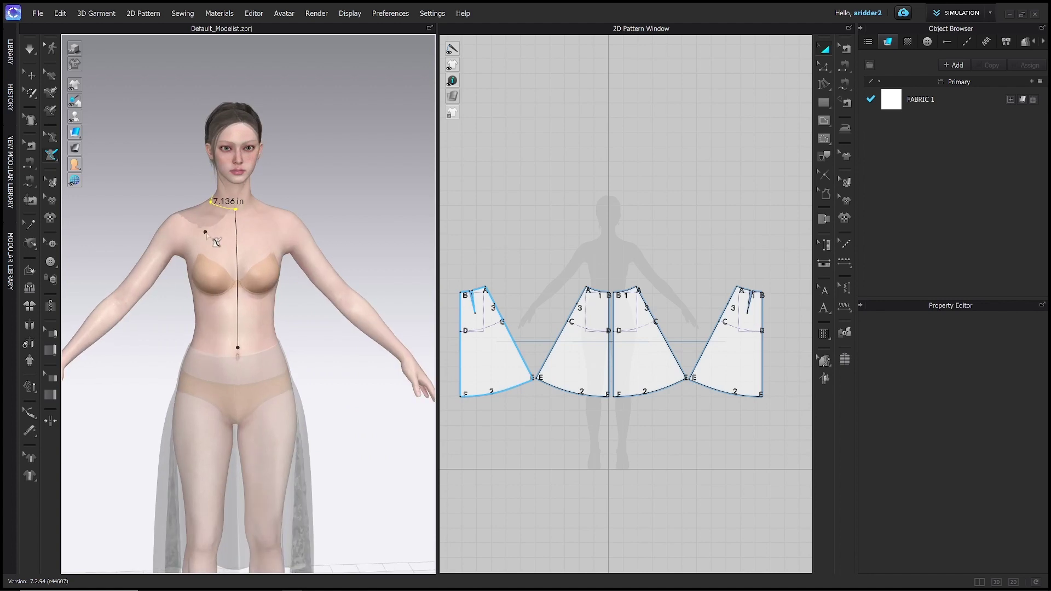
Draw a waistline about 12.8 in long around one side of the avatar, joining the centre-front and centre-back lines' lower ends.
middle_drag(228, 260, 235, 233)
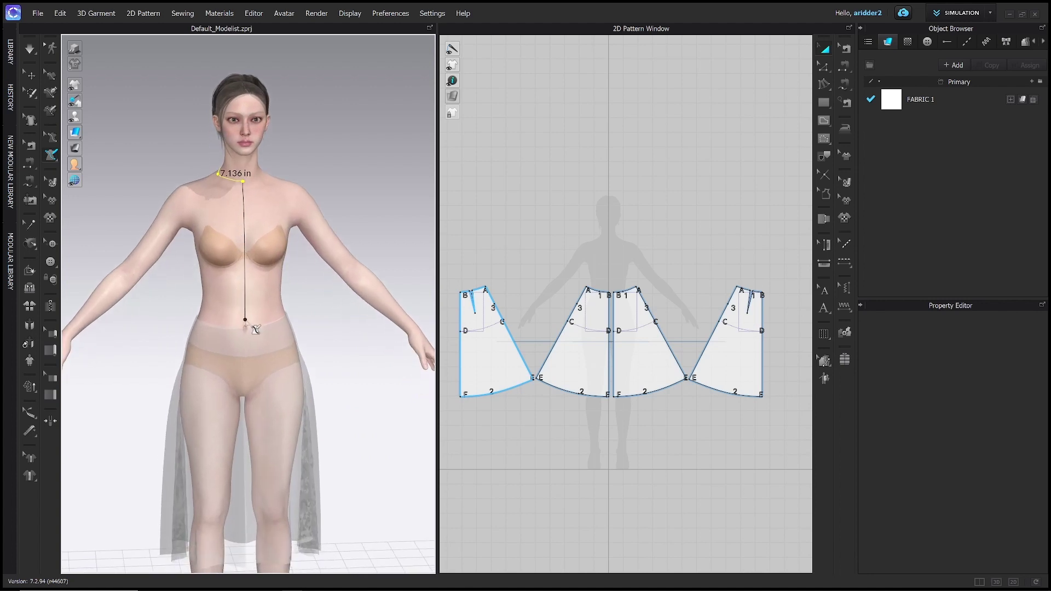
right_drag(236, 320, 271, 315)
ctrl+click(241, 311)
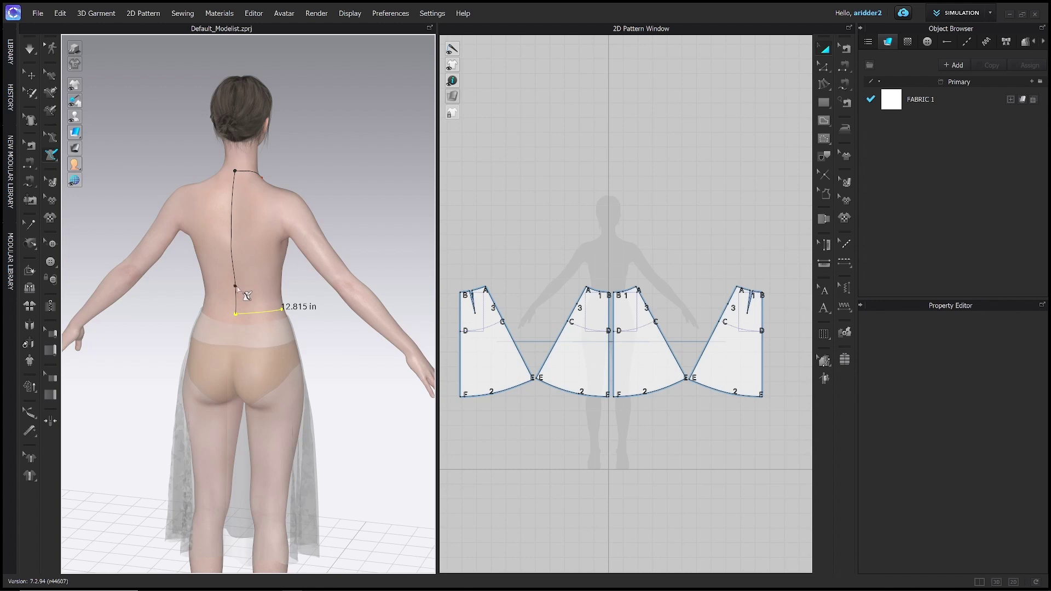
click(255, 311)
click(253, 274)
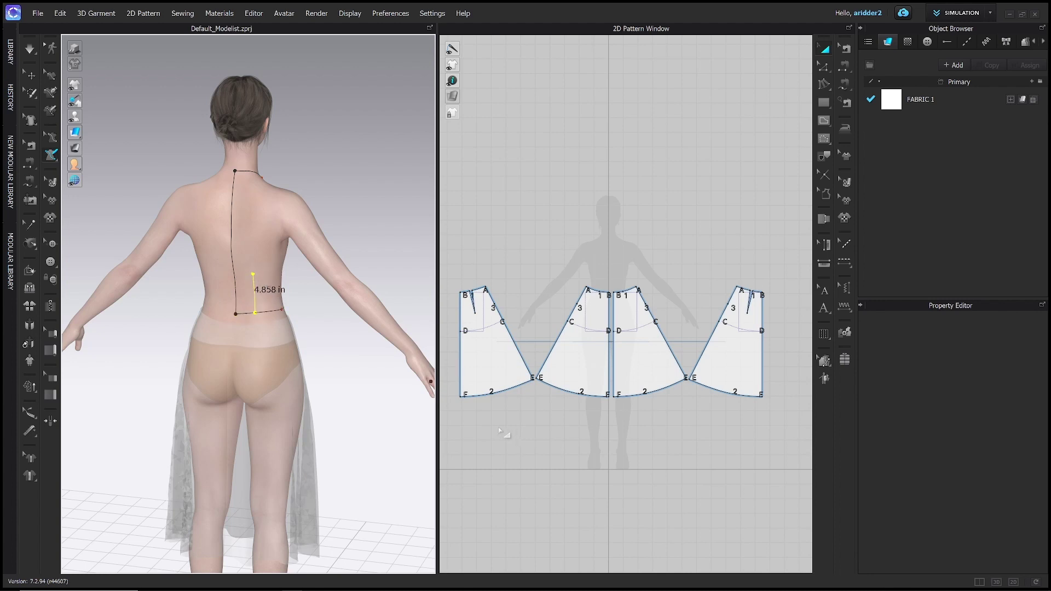
key(ctrl+z)
Draw a closed armhole curve about 16.1 in long around the avatar's arm, from the shoulder point under the arm and back.
right_drag(352, 298, 263, 323)
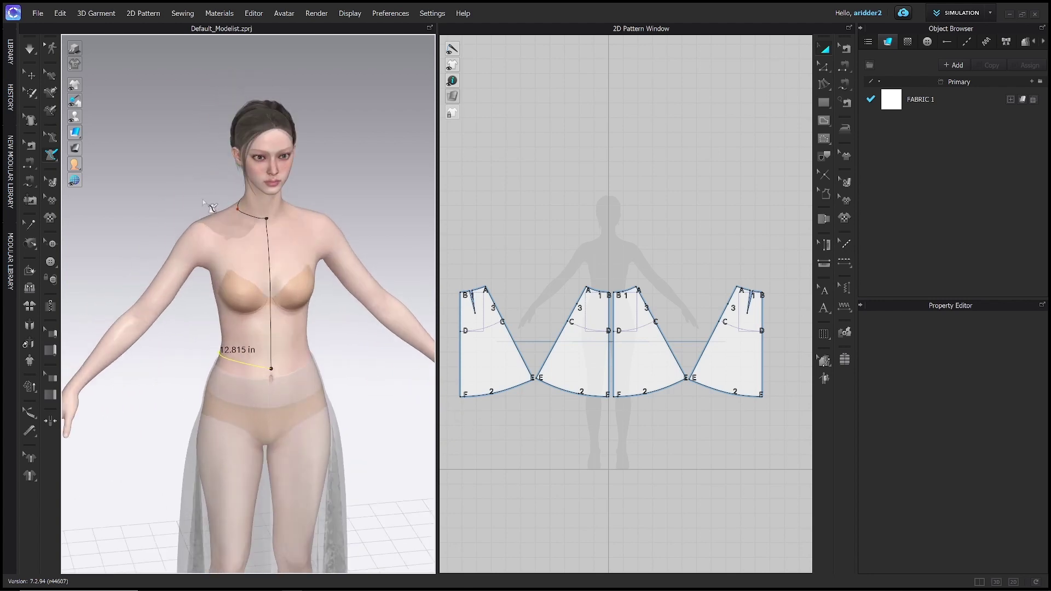
click(207, 221)
right_drag(207, 268, 296, 298)
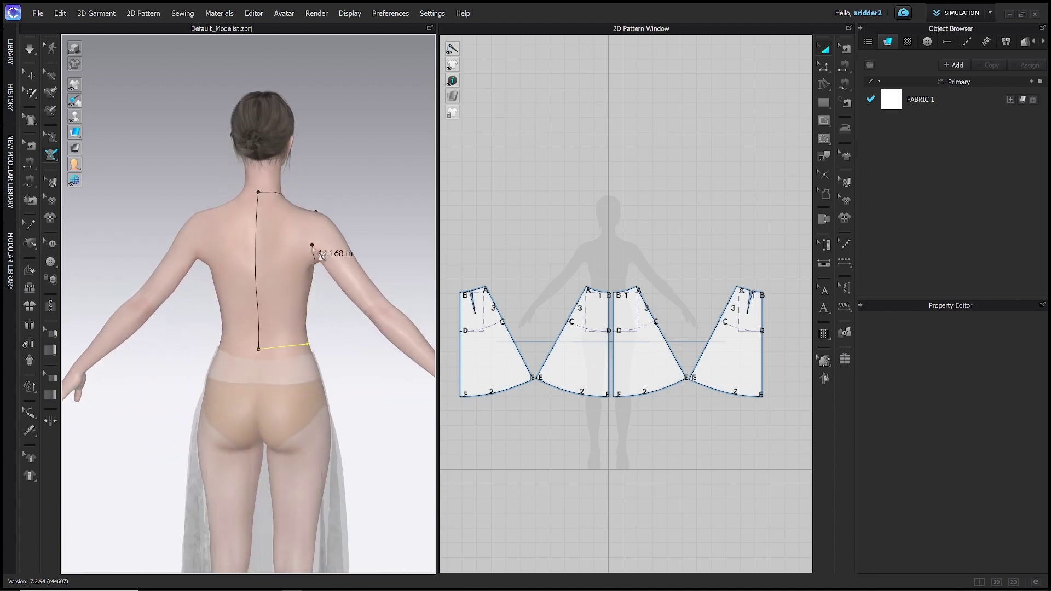
ctrl+click(310, 253)
right_drag(323, 222, 302, 262)
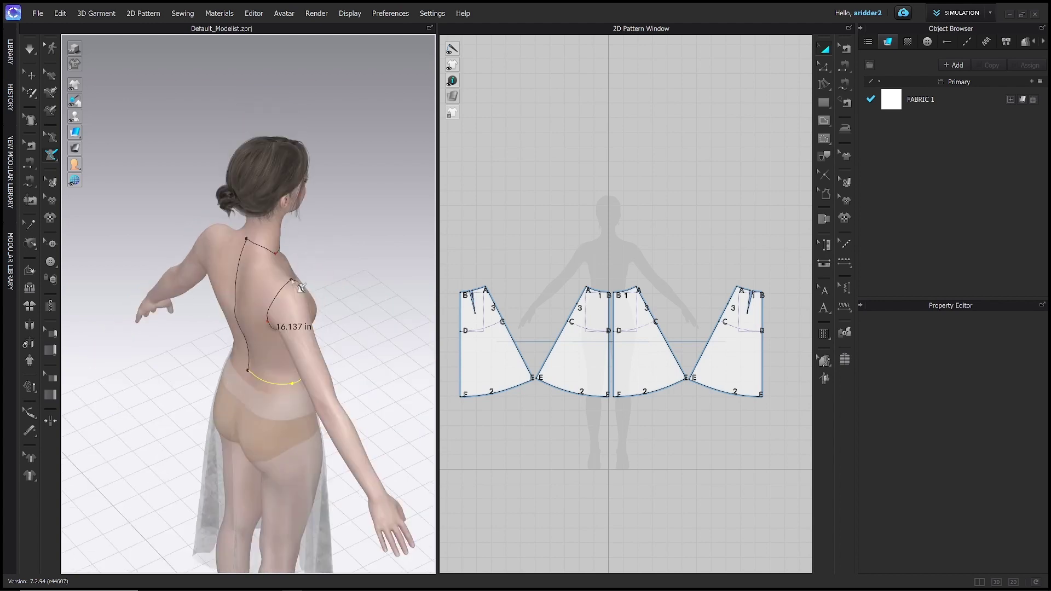
key(2)
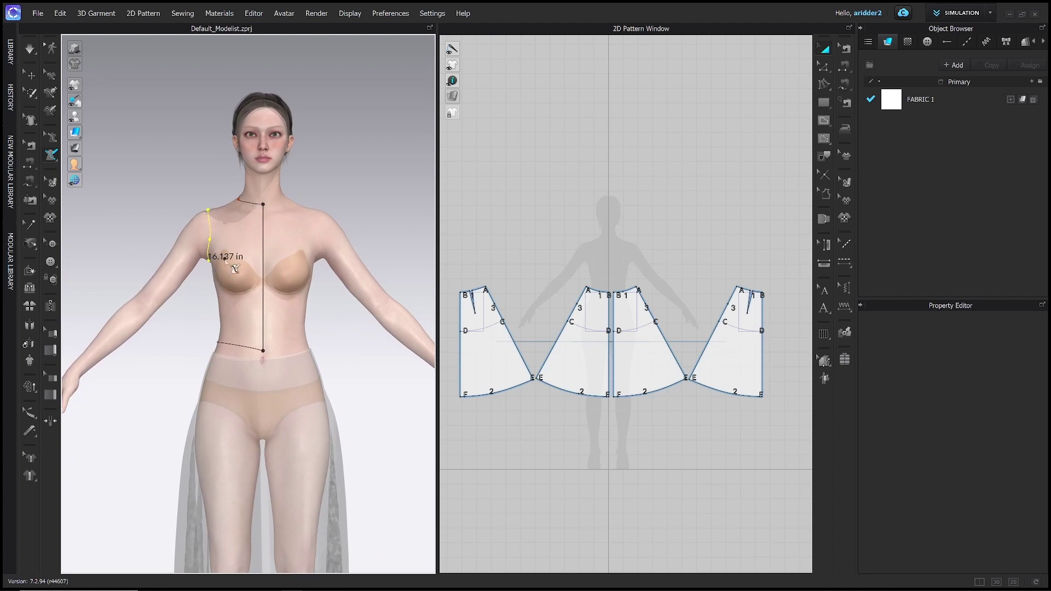
Draw a shoulder line about 3.6 in long from the armhole's shoulder point to the neckline.
right_drag(236, 235, 285, 265)
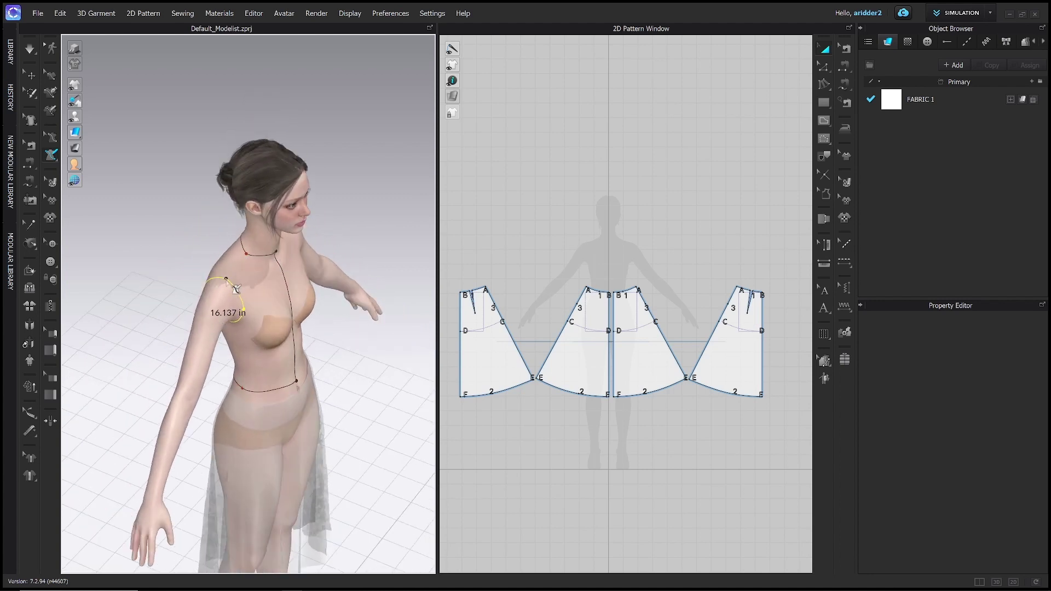
click(254, 266)
right_drag(319, 330, 238, 270)
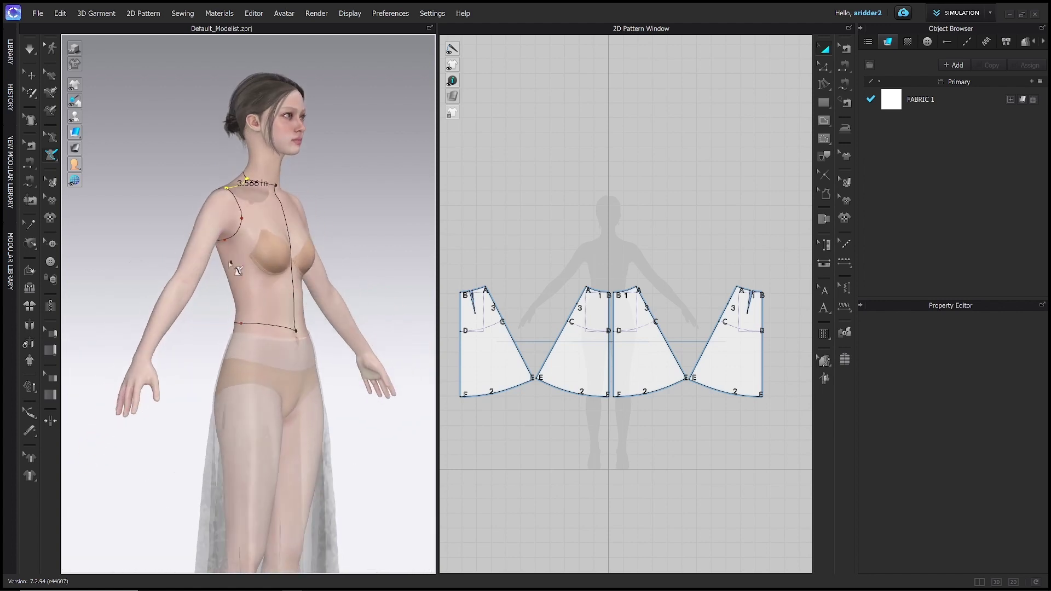
Draw a side seam line about 9.3 in long from the underarm point of the armhole to the waistline.
click(225, 240)
click(241, 323)
right_drag(331, 310, 293, 300)
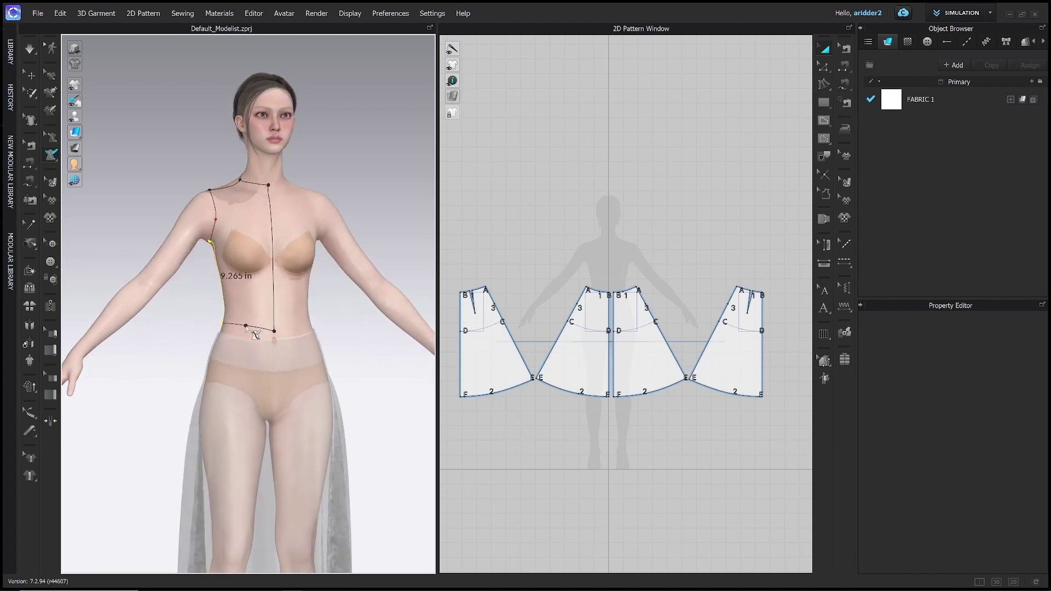
Draw a front dart line about 7.1 in long from the front waistline up to the bust point.
middle_drag(259, 317, 262, 303)
right_drag(261, 302, 241, 311)
scroll(295, 328, up, 3)
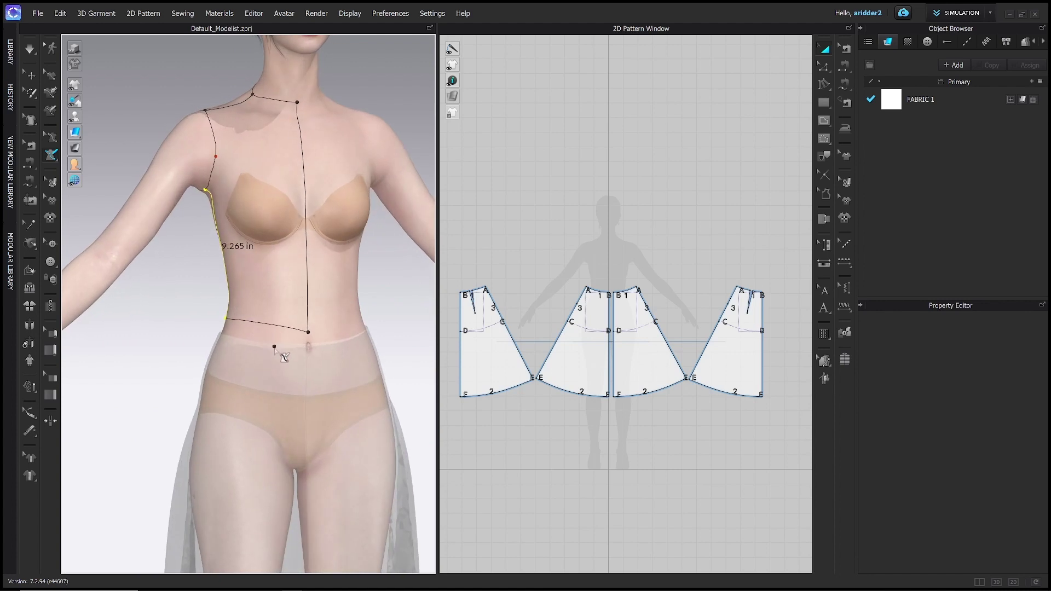
scroll(272, 327, down, 3)
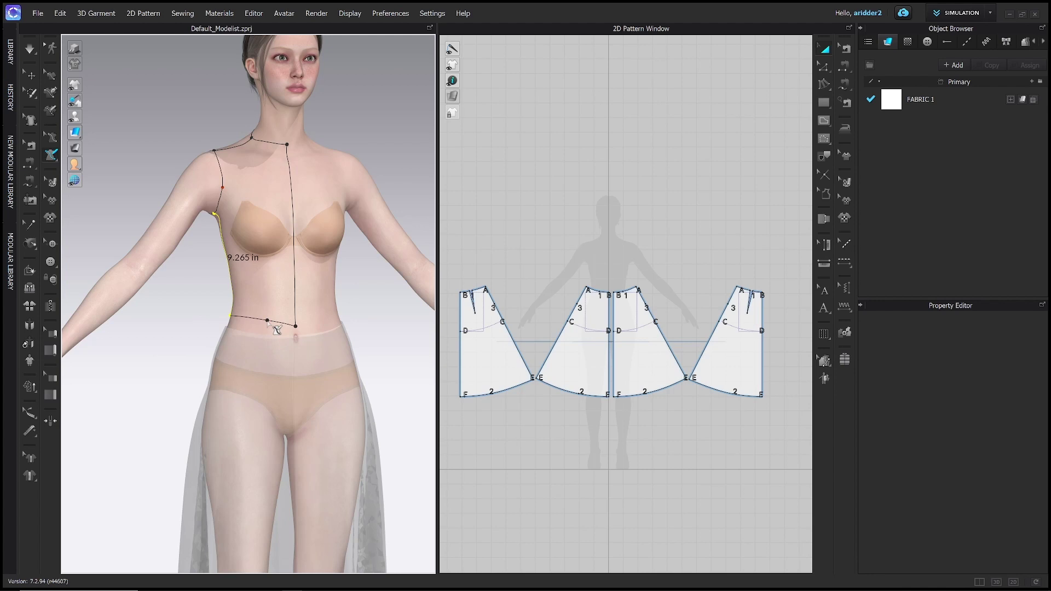
right_drag(282, 312, 282, 277)
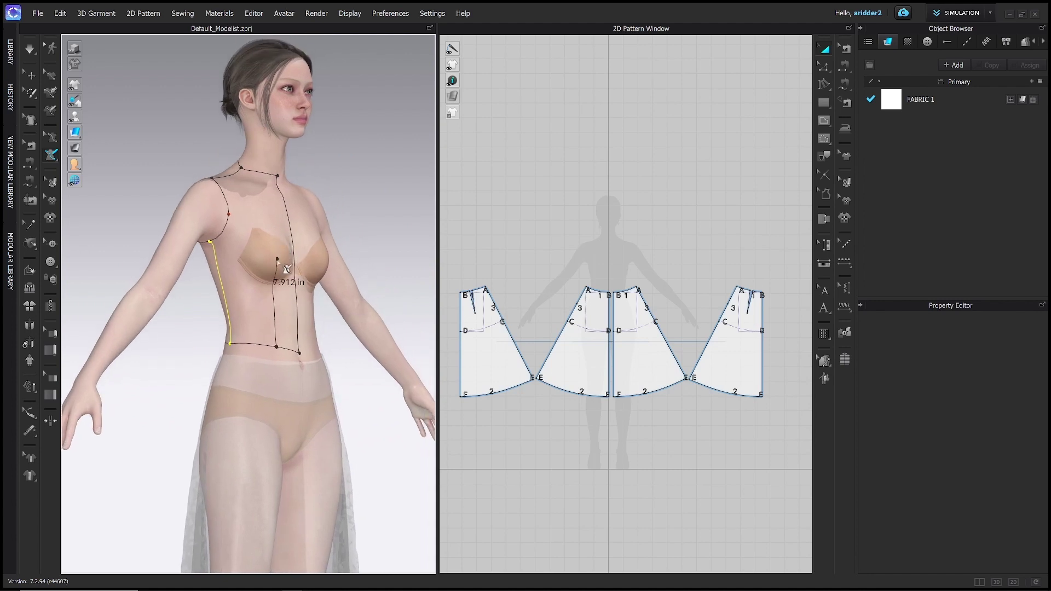
right_drag(281, 277, 304, 258)
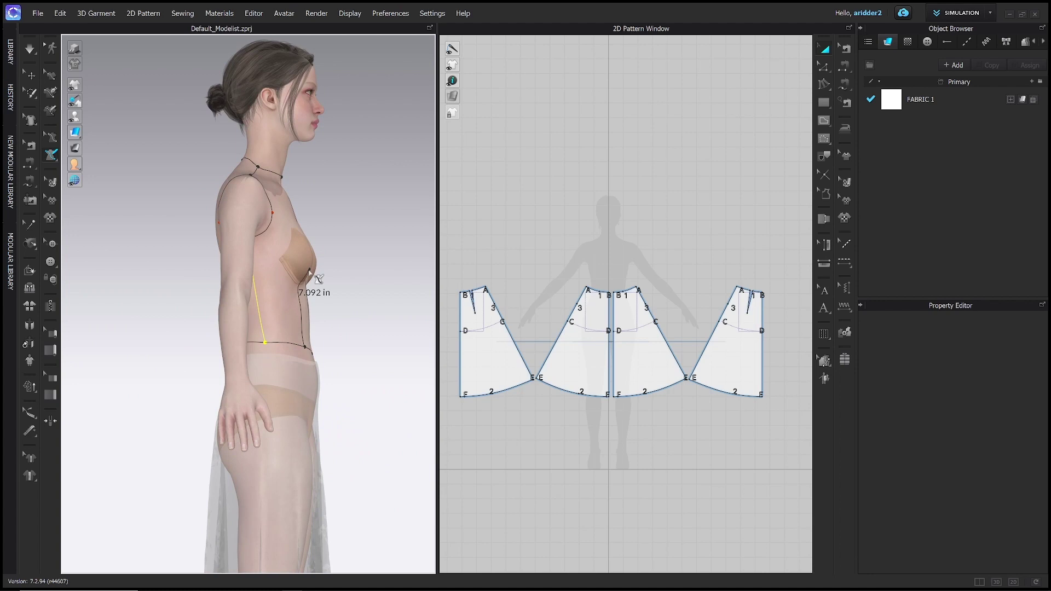
Draw a back dart line about 8.6 in long from the back waistline up towards the shoulder blade.
right_drag(328, 282, 378, 281)
scroll(298, 376, up, 5)
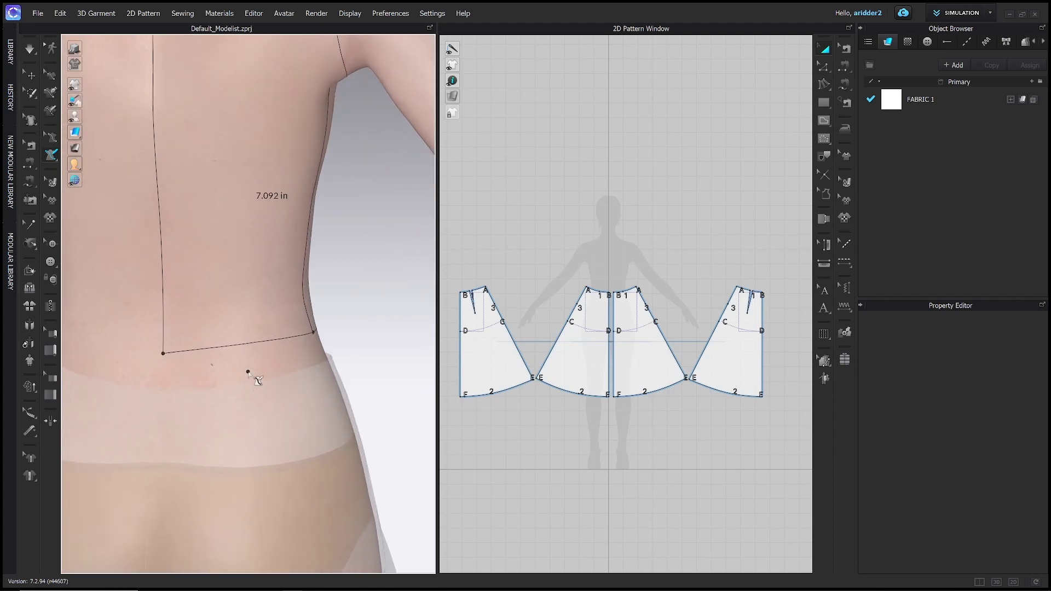
click(248, 347)
scroll(252, 350, down, 4)
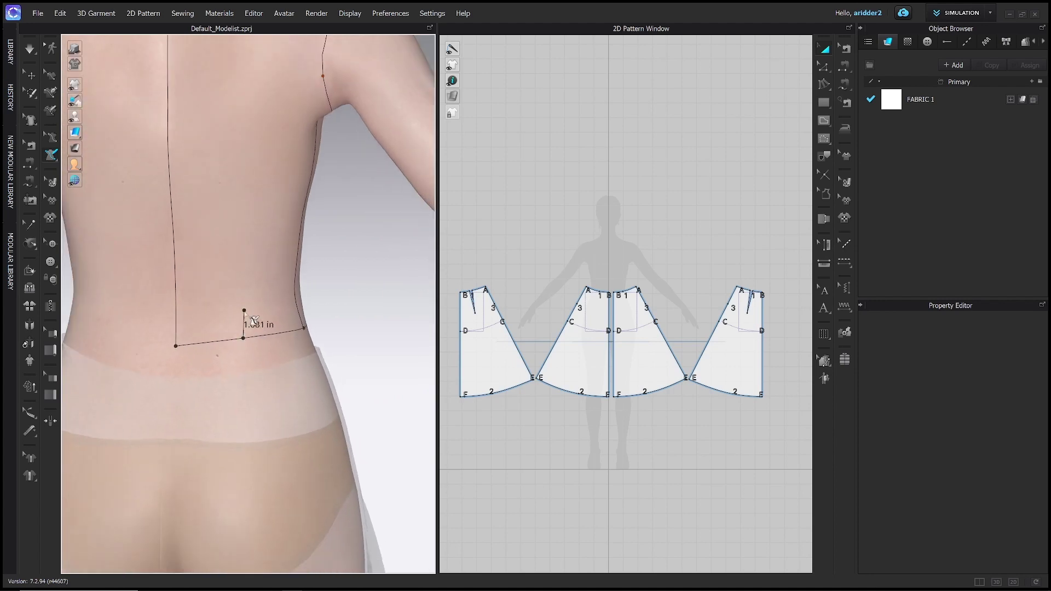
scroll(269, 397, down, 2)
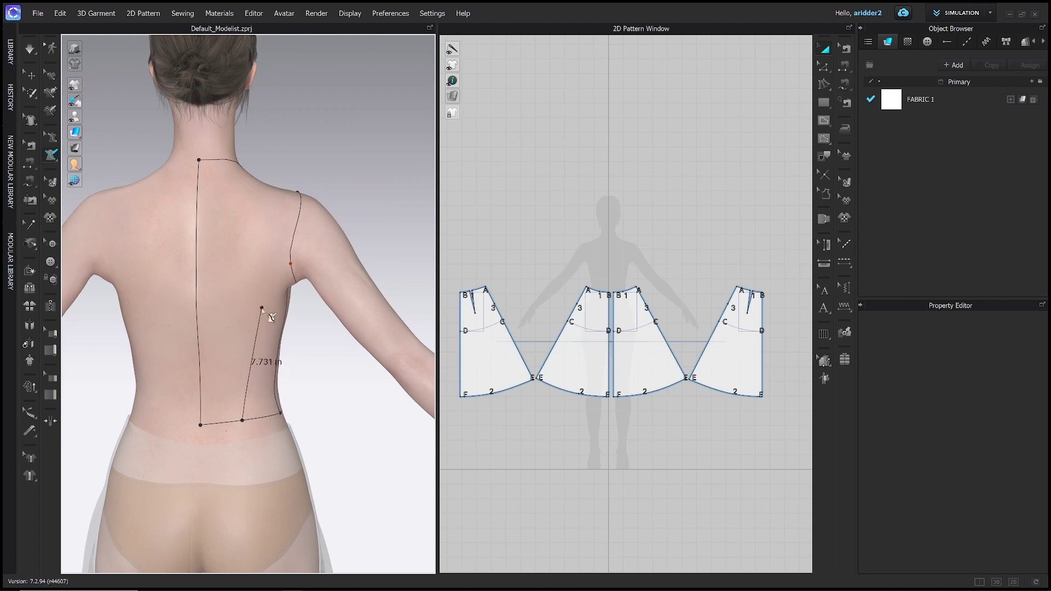
scroll(265, 307, down, 1)
right_drag(268, 304, 292, 268)
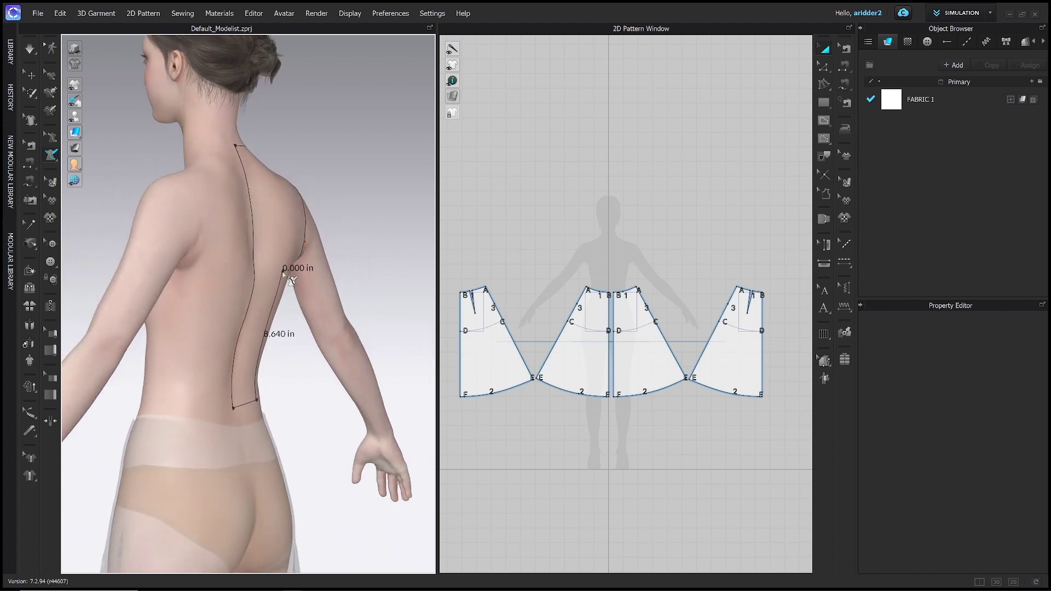
Draw a curved diagonal style line across the upper chest from the underarm point to the centre-front line's upper end.
key(2)
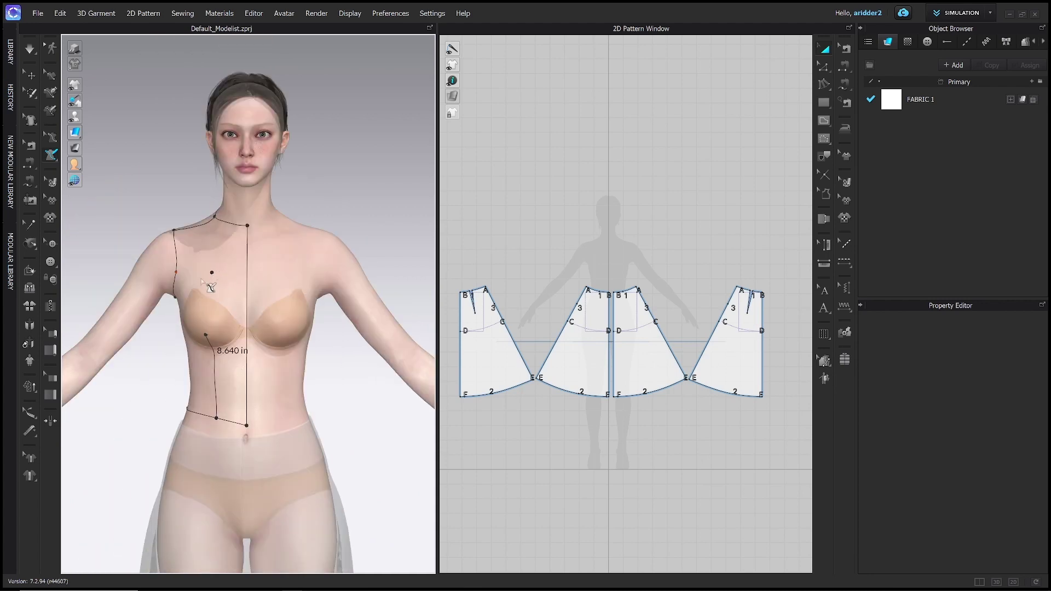
key(1)
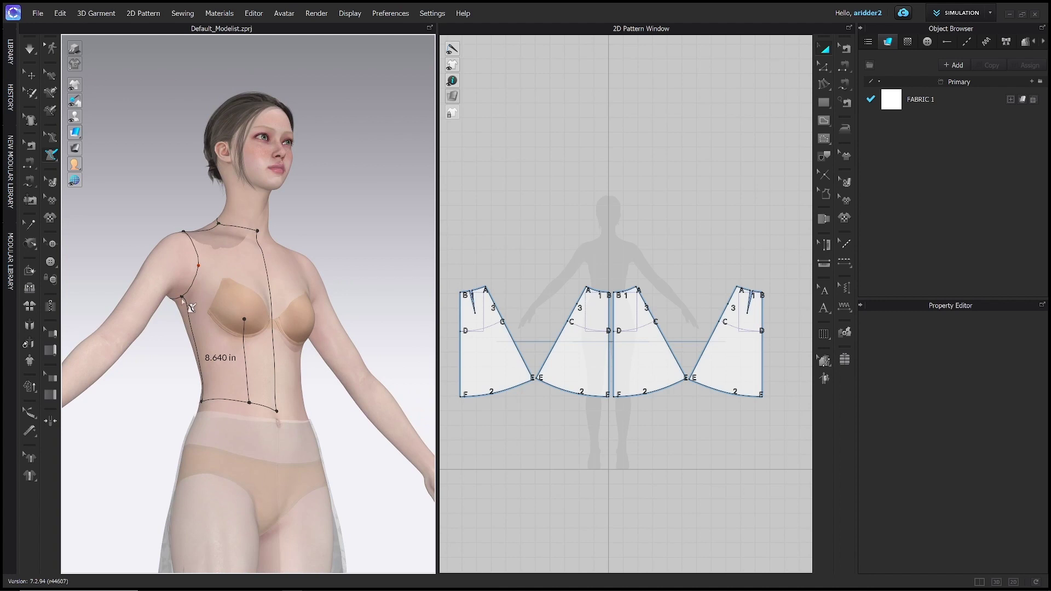
click(181, 297)
key(2)
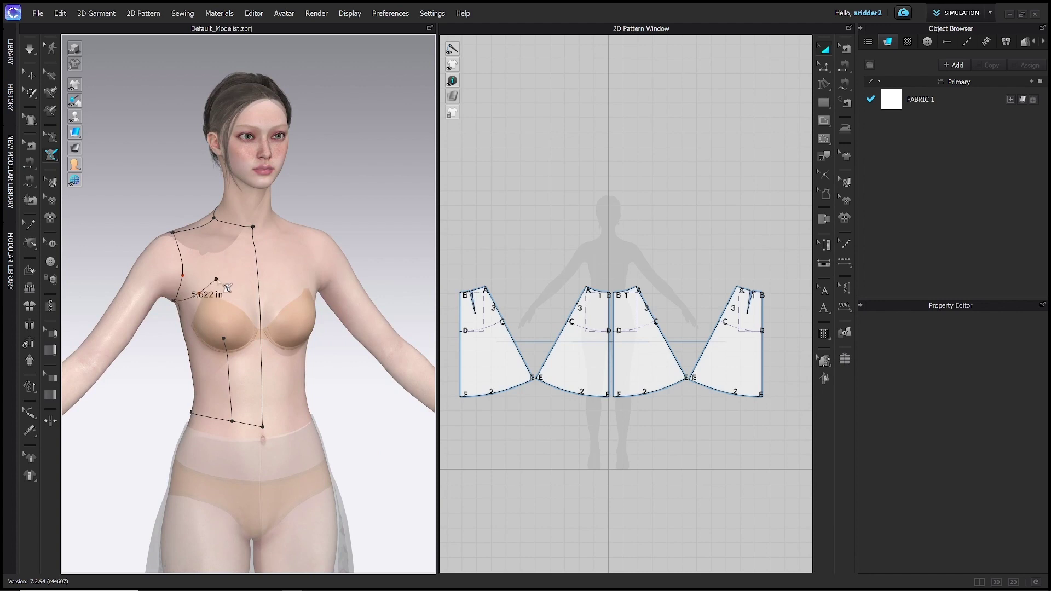
click(263, 237)
Draw a short keyhole curve about 2.2 in long from the diagonal style line to the centre-front line.
right_drag(252, 297, 225, 293)
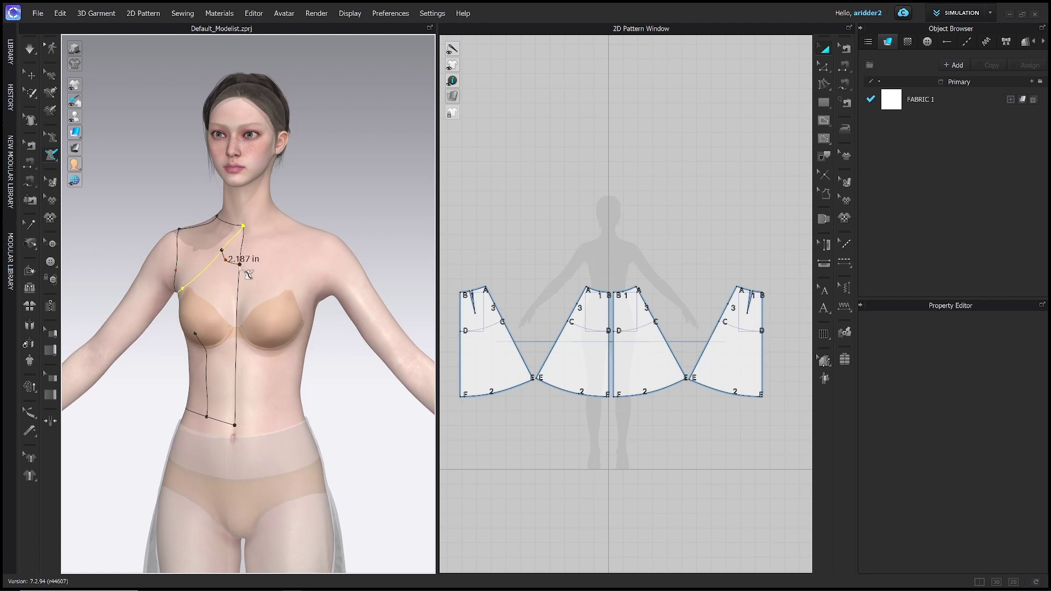
mouse_move(207, 295)
right_down()
mouse_move(215, 278)
mouse_move(206, 291)
right_up()
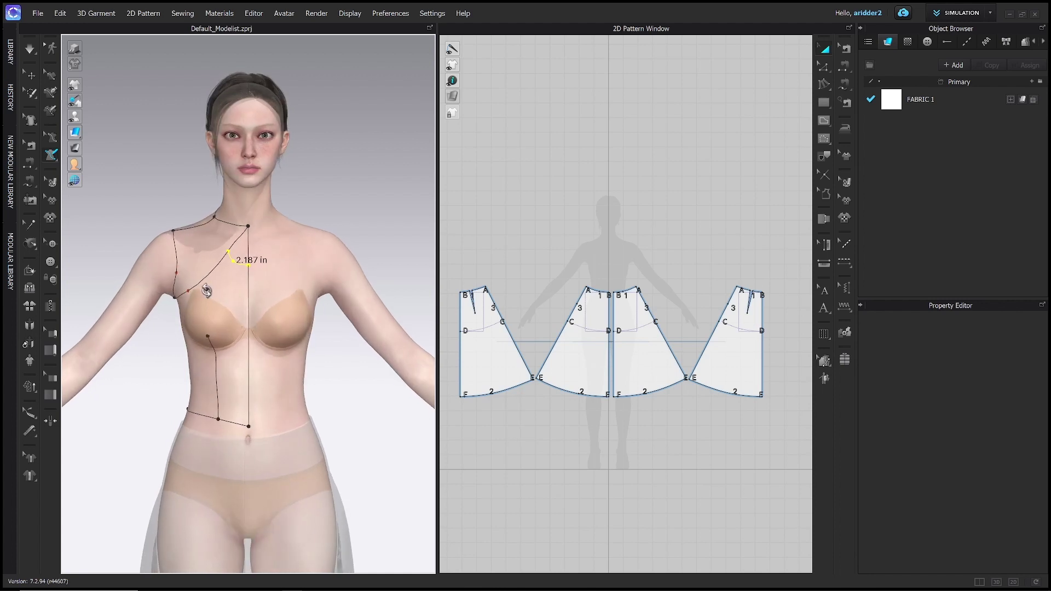
scroll(206, 291, down, 3)
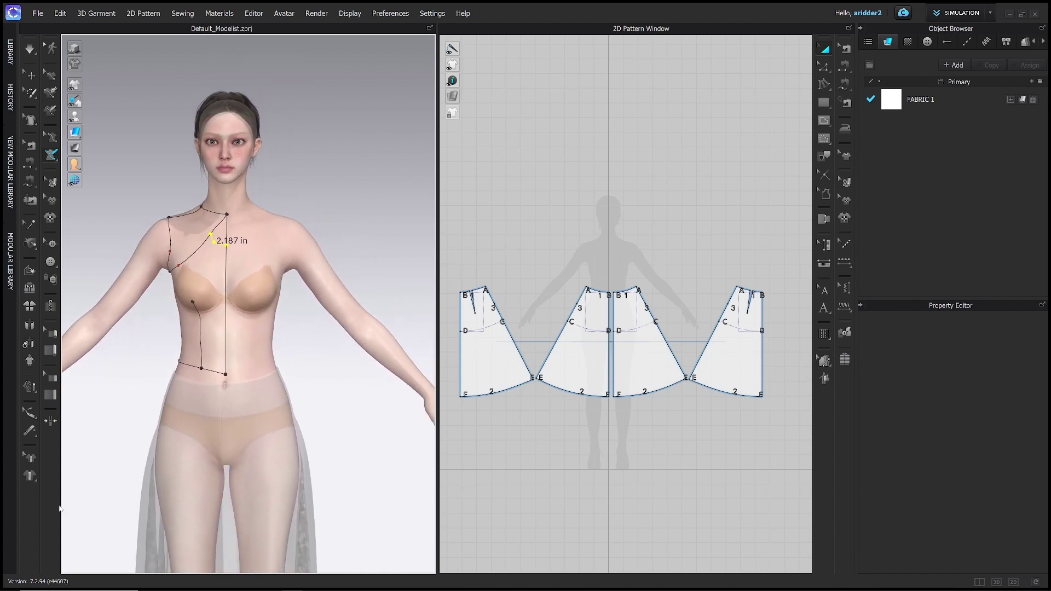
right_drag(164, 387, 163, 364)
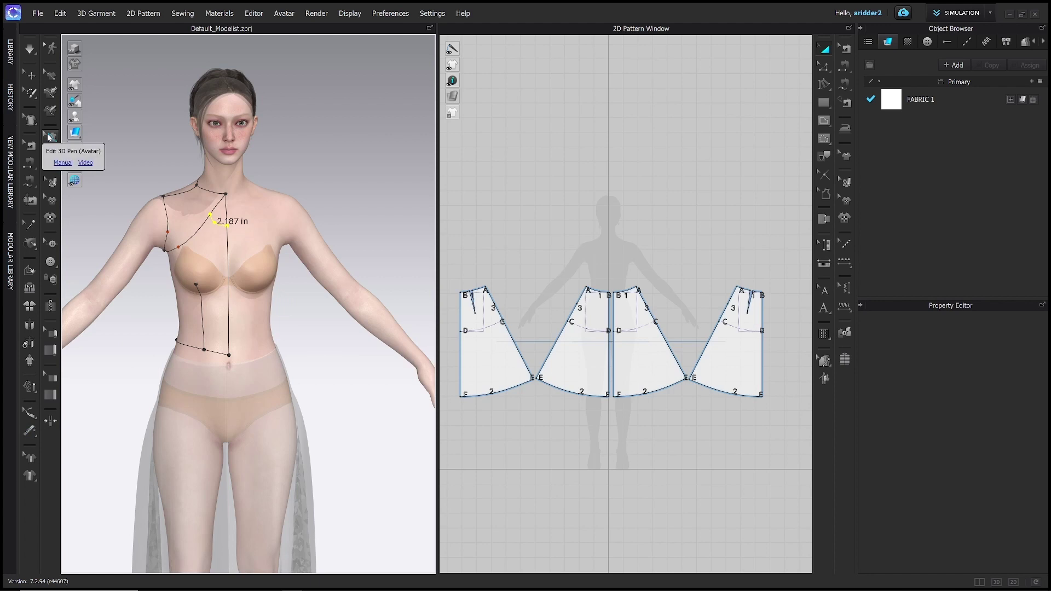
With Edit 3D Pen (Avatar), reshape the armhole by moving its points at front and back for a length of about 16 in.
click(51, 138)
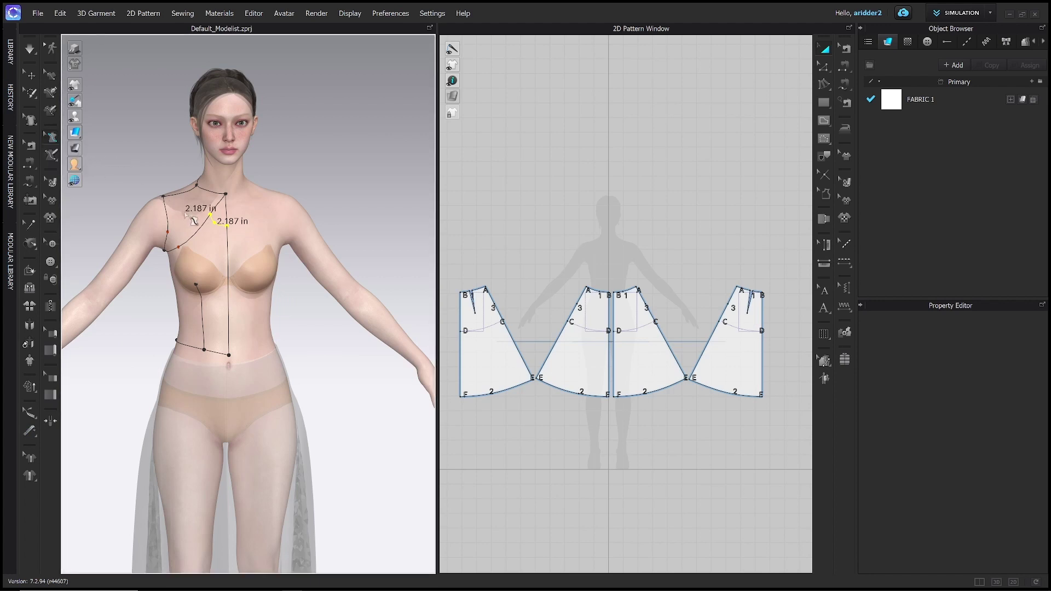
right_drag(202, 250, 170, 330)
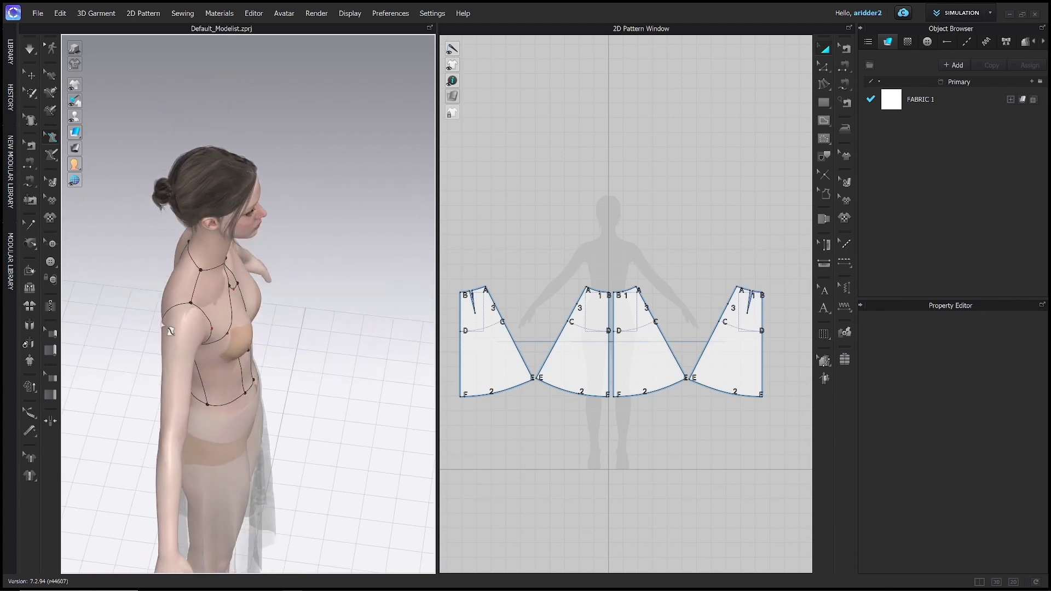
click(199, 308)
drag(192, 313, 197, 316)
right_drag(192, 313, 165, 284)
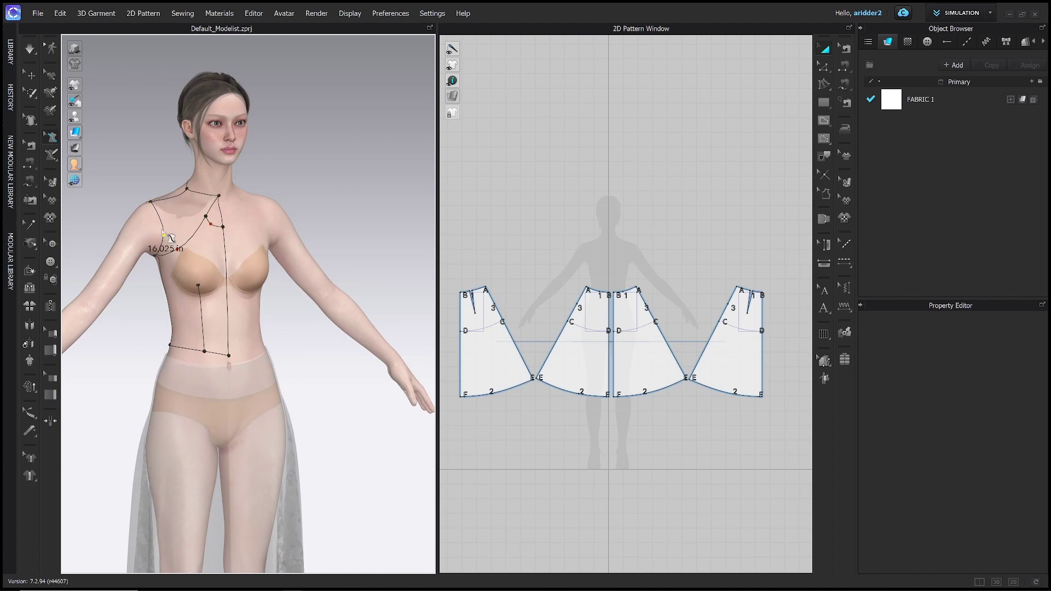
right_drag(177, 241, 165, 249)
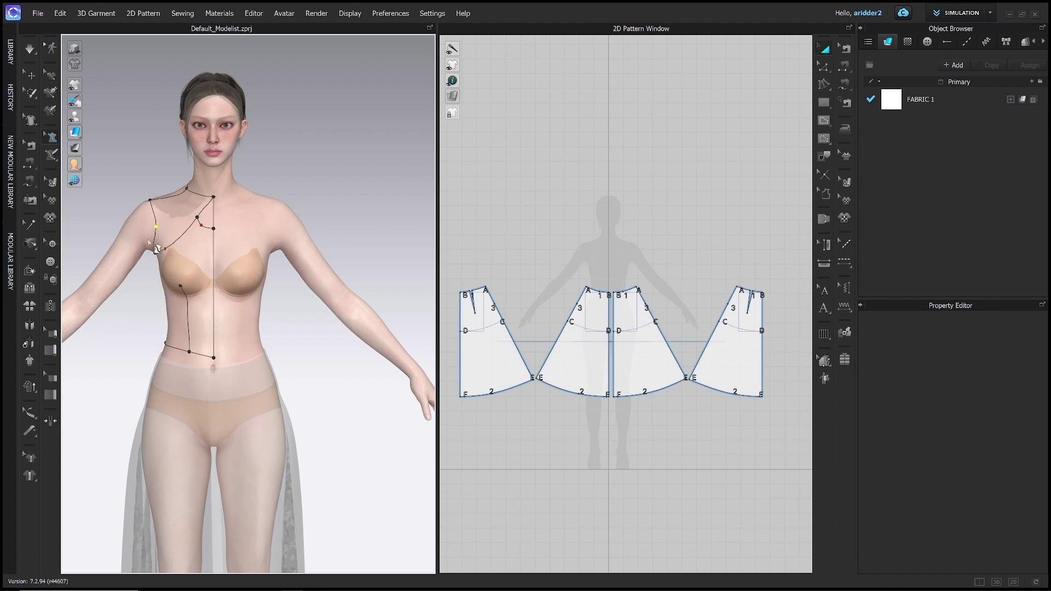
right_drag(165, 250, 198, 248)
mouse_move(177, 242)
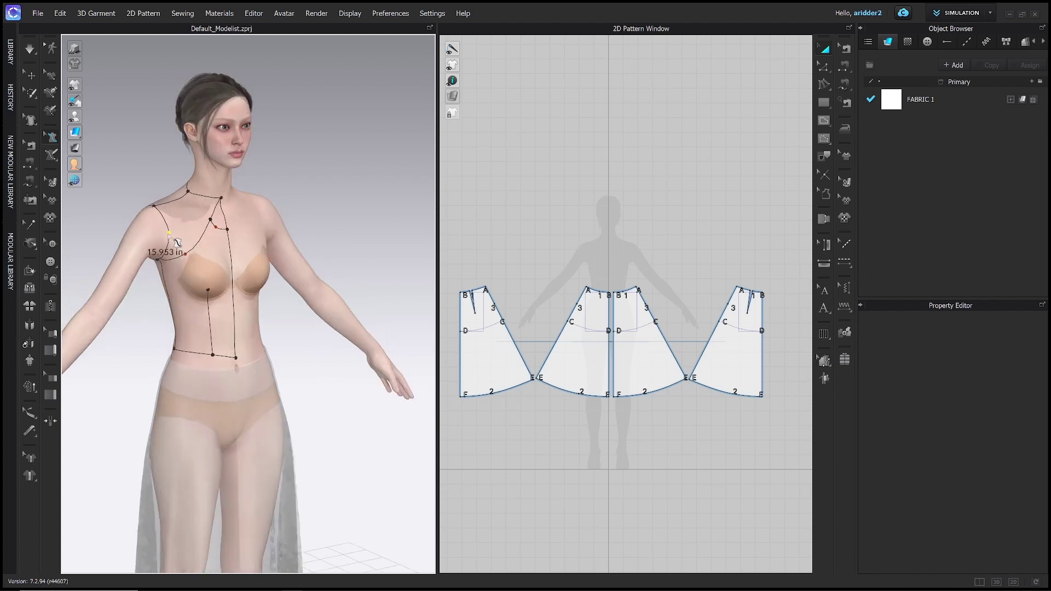
key(8)
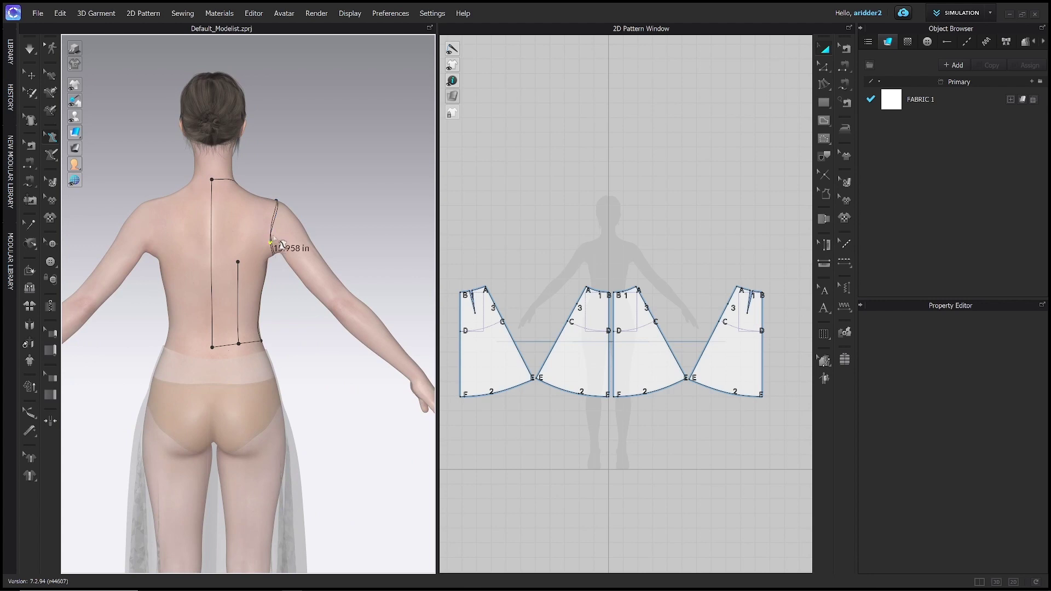
Shift the back dart line's upper end towards the side, and adjust the waistline points at front and back to even out the waistline.
right_drag(283, 248, 283, 226)
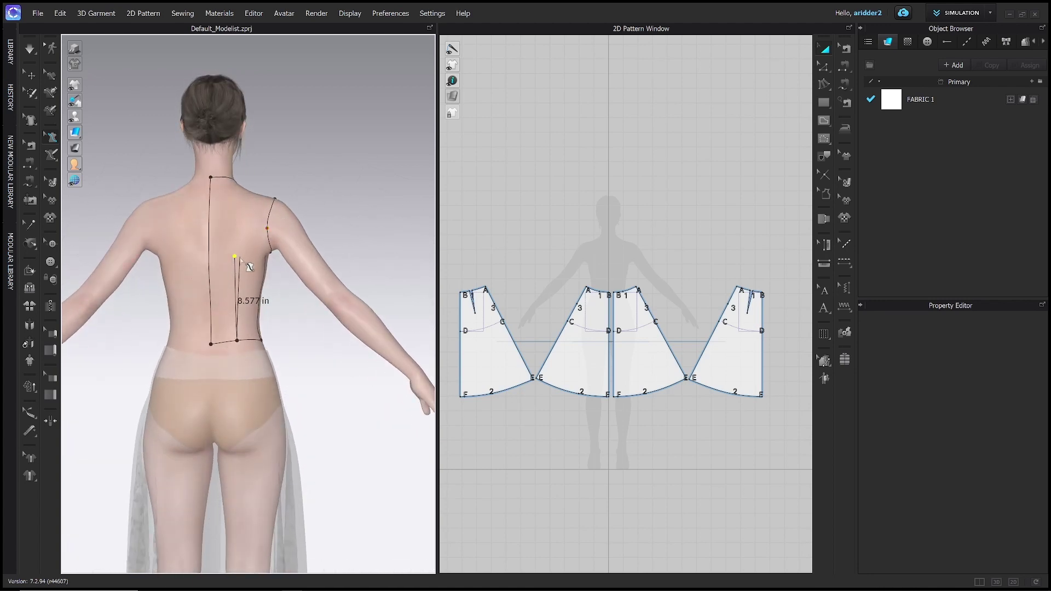
right_drag(266, 294, 203, 377)
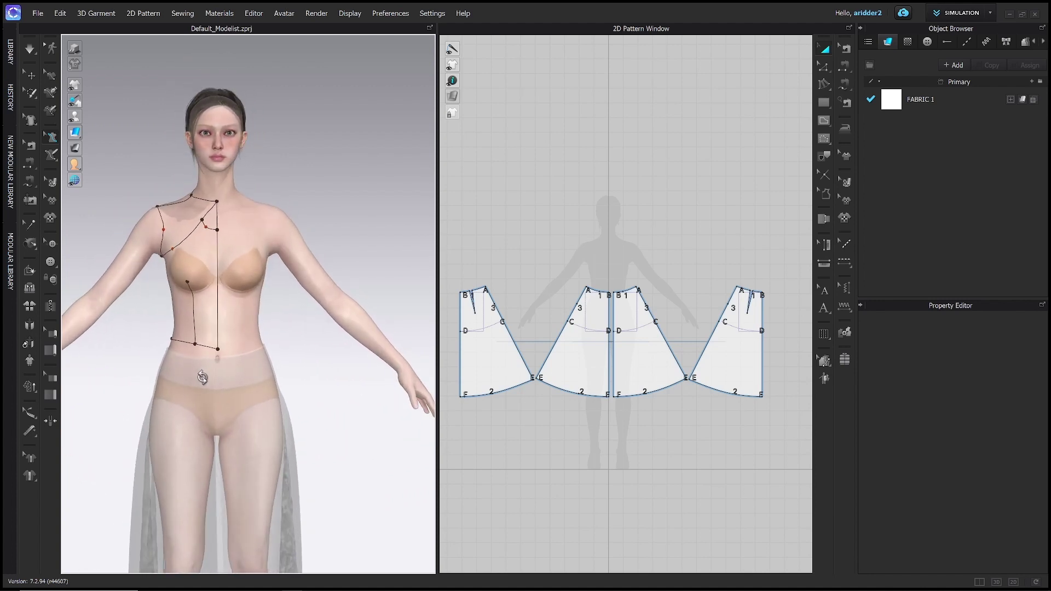
drag(217, 349, 218, 346)
right_drag(223, 360, 337, 349)
drag(217, 345, 243, 342)
scroll(246, 347, up, 3)
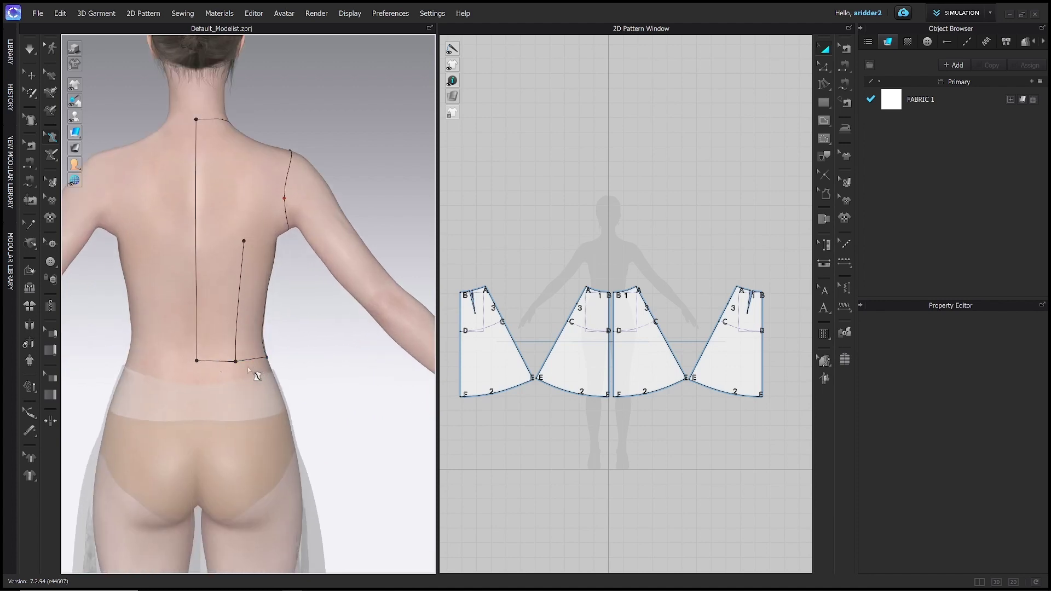
right_drag(257, 375, 230, 357)
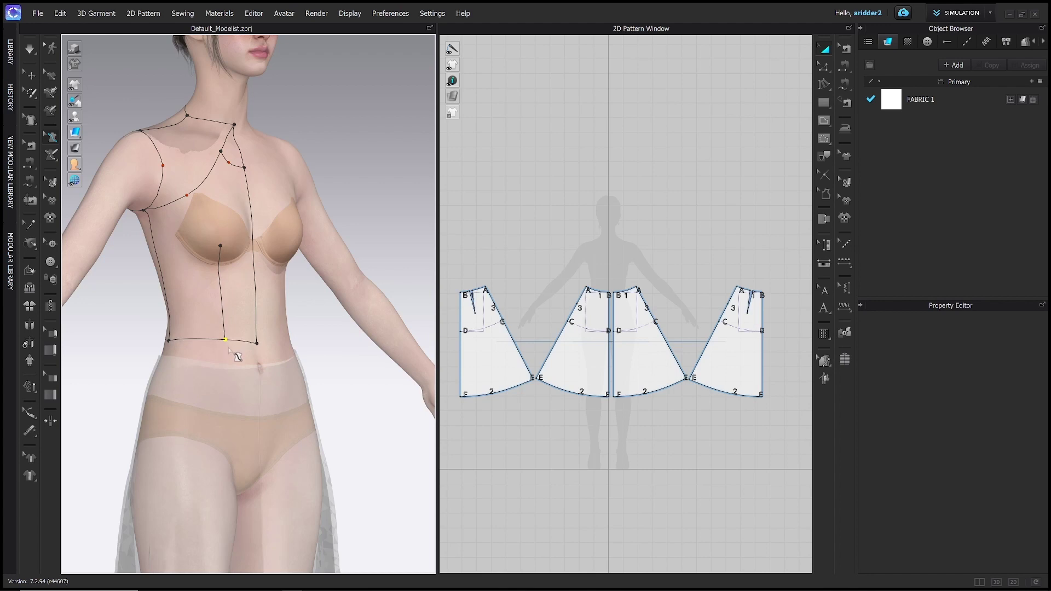
right_drag(235, 350, 192, 347)
Lower the centre-front neckline point slightly so the segment above the keyhole is about 3.06 in long.
scroll(217, 360, up, 2)
scroll(217, 359, down, 5)
scroll(199, 225, down, 1)
middle_drag(205, 222, 215, 258)
scroll(245, 313, up, 5)
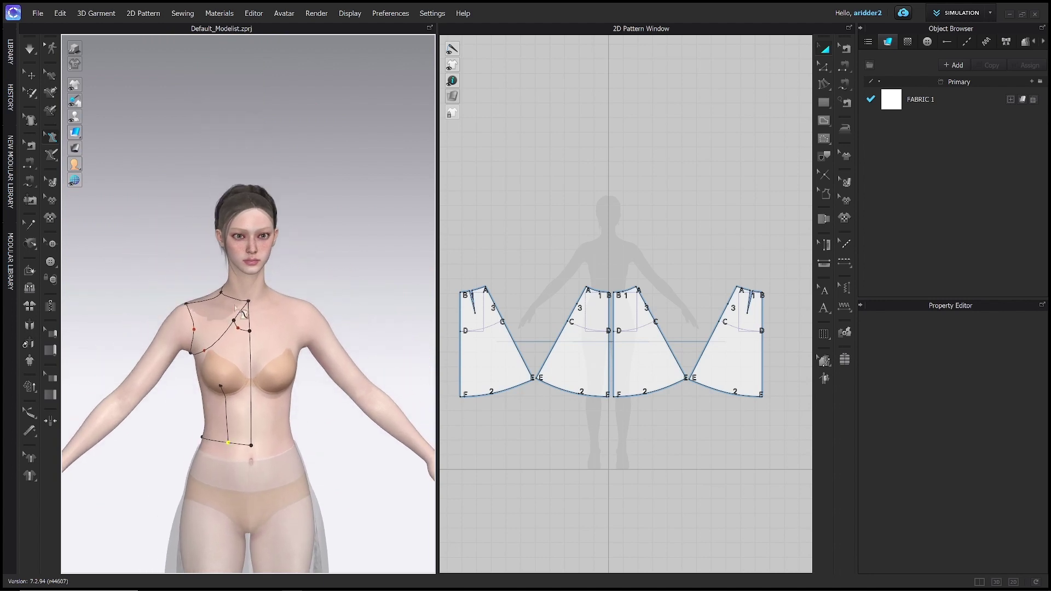
scroll(244, 301, up, 3)
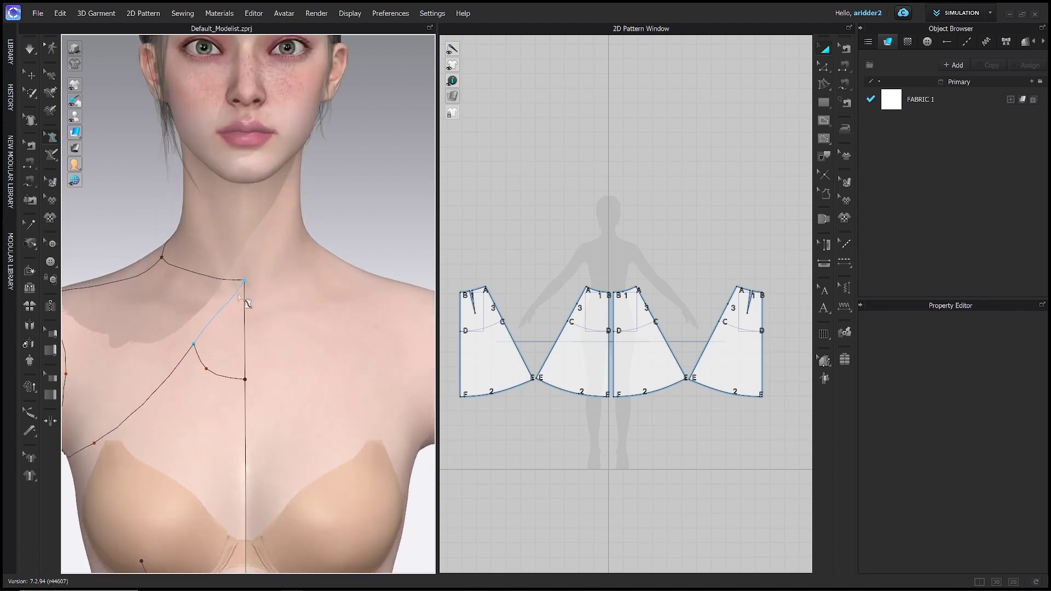
click(250, 287)
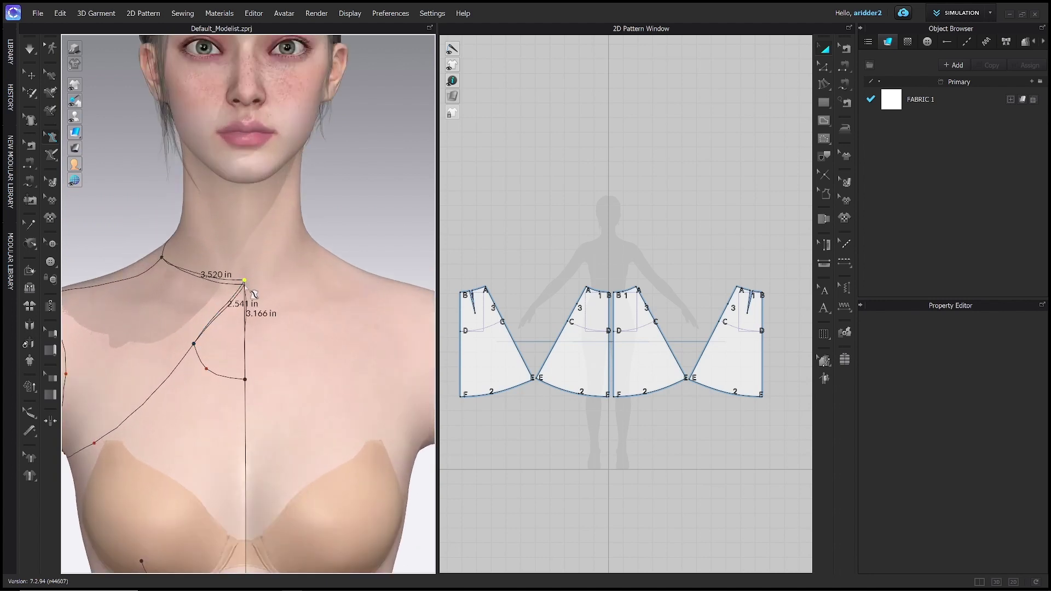
drag(253, 295, 253, 299)
scroll(249, 384, down, 5)
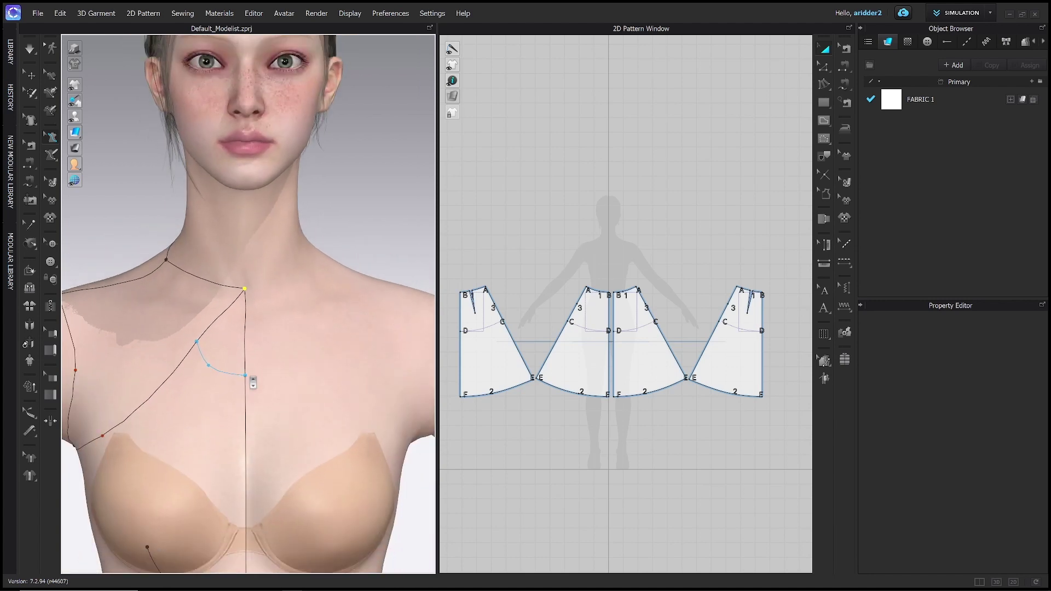
right_drag(248, 384, 205, 361)
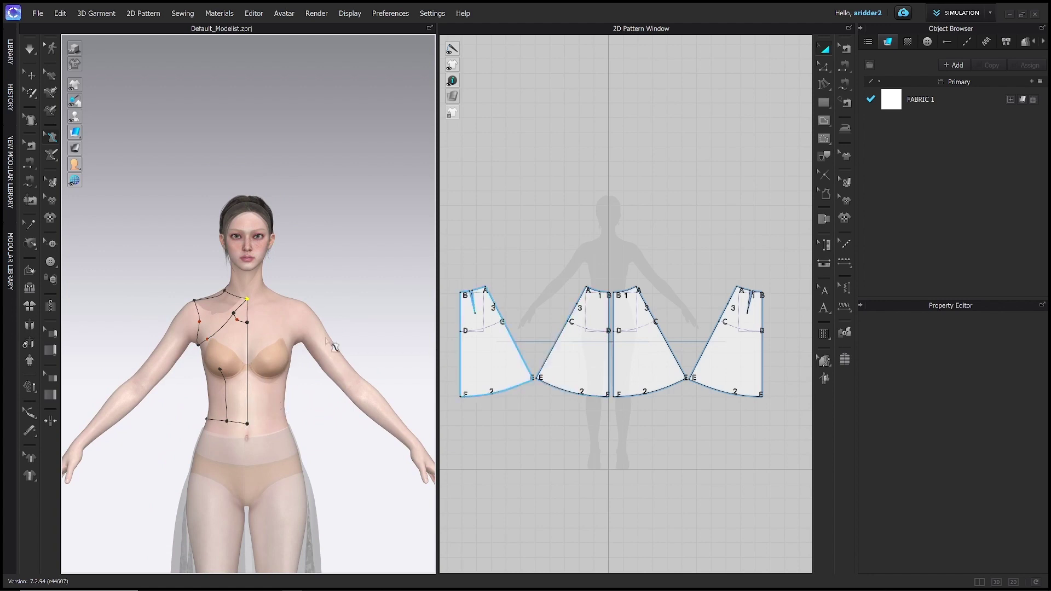
middle_drag(250, 312, 242, 282)
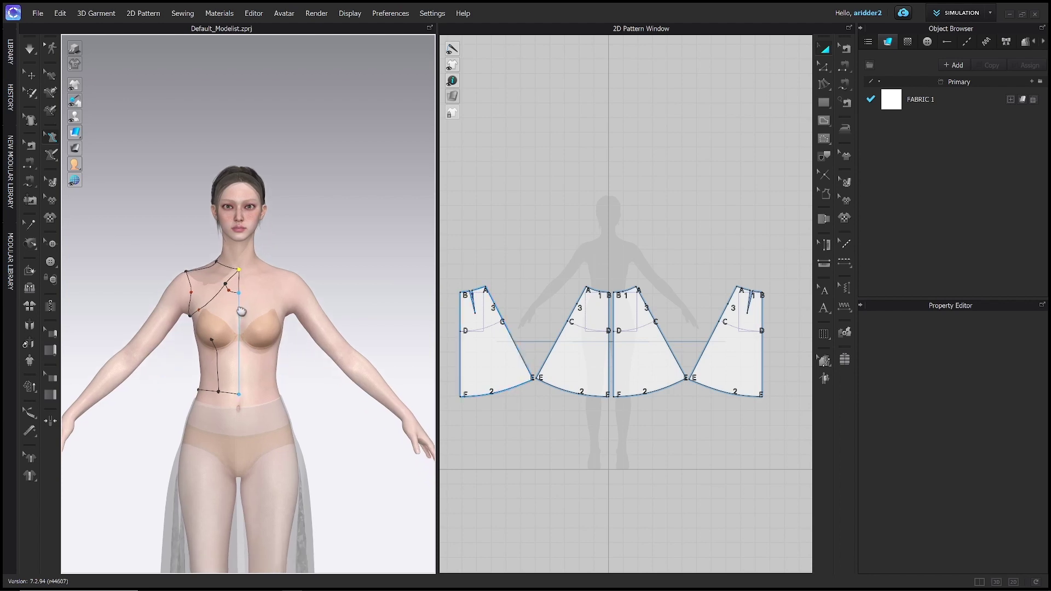
With Edit 3D Pen (Avatar), set the centre-front line below the keyhole to Flattening as Straight Line.
click(50, 138)
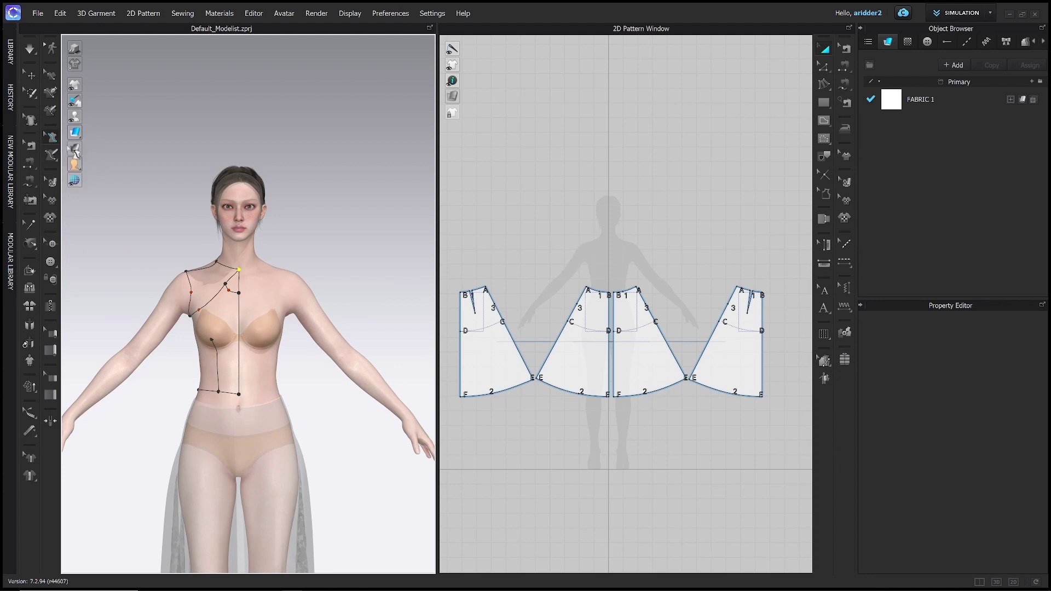
right_click(239, 318)
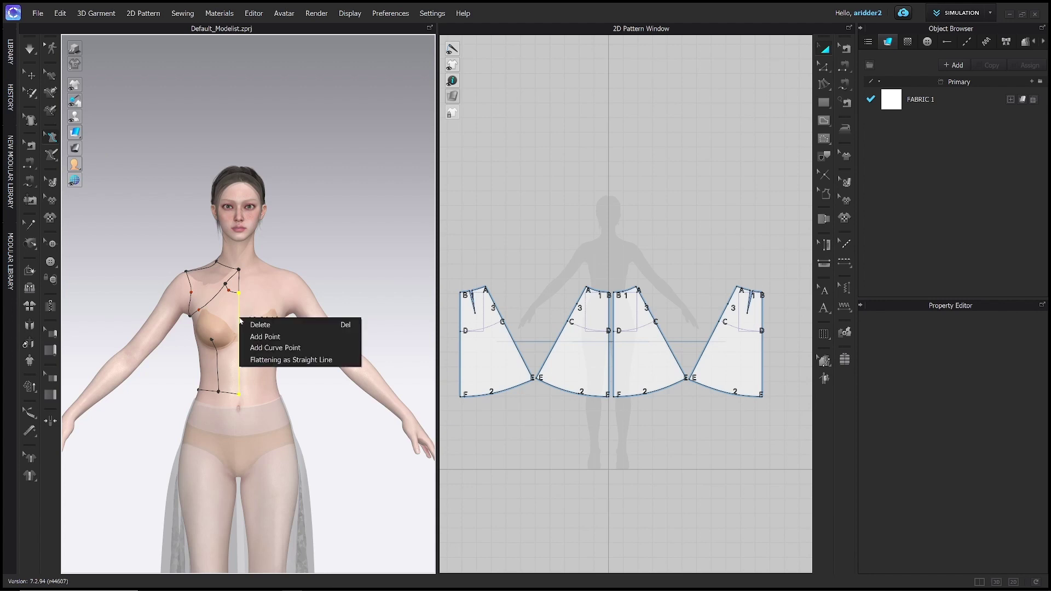
click(265, 361)
Set the side, shoulder, centre-back, upper centre-front and front and back dart lines to Flattening as Straight Line.
right_drag(259, 361, 282, 353)
click(231, 378)
shift+click(216, 355)
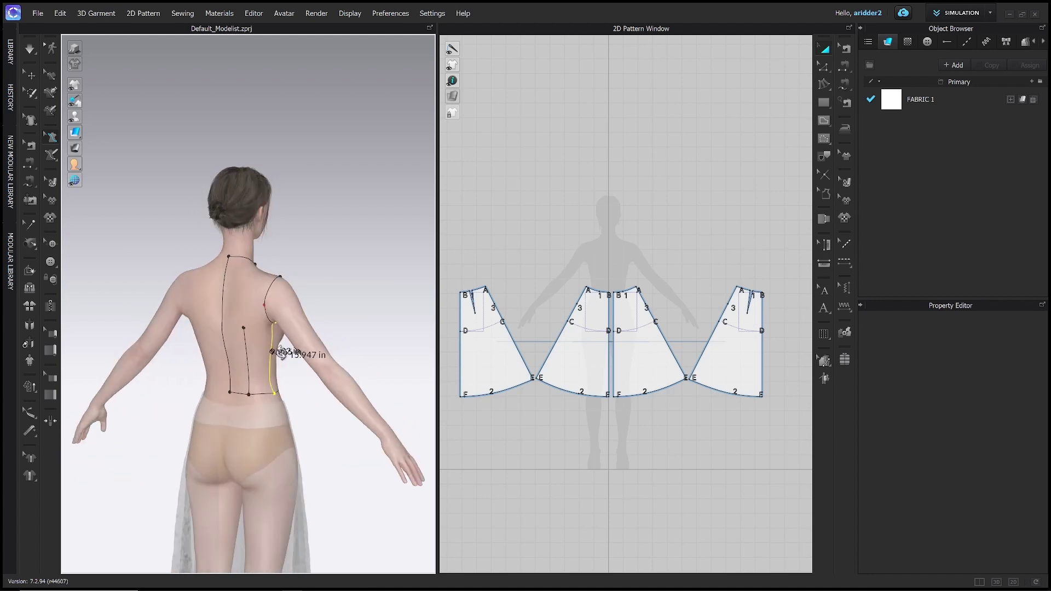
shift+click(247, 356)
shift+click(226, 345)
right_drag(234, 301, 215, 314)
shift+click(226, 327)
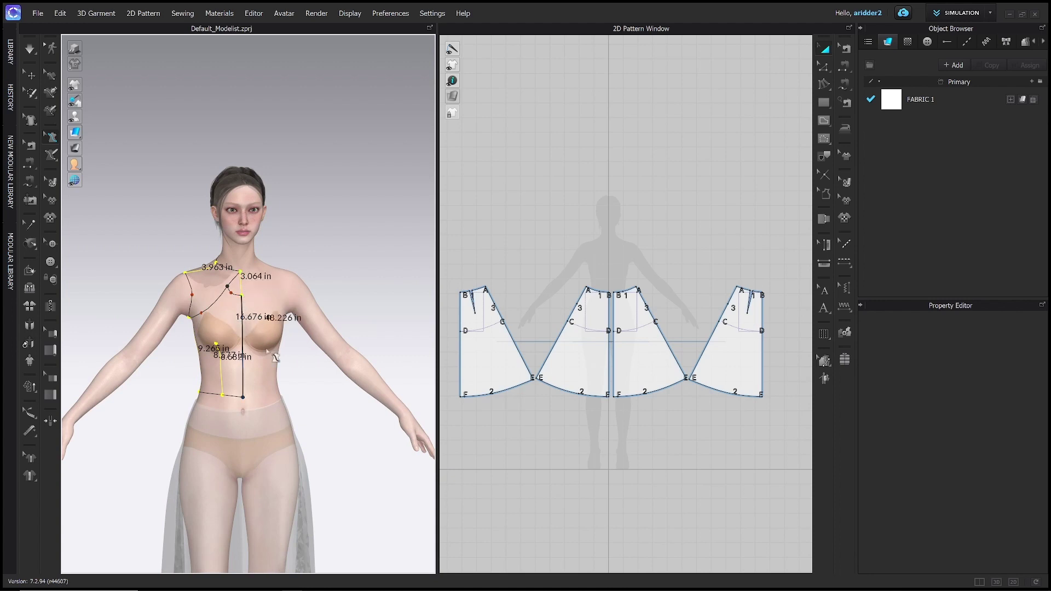
mouse_move(219, 395)
right_down()
mouse_move(324, 381)
mouse_move(240, 378)
mouse_move(345, 386)
mouse_move(232, 387)
right_up()
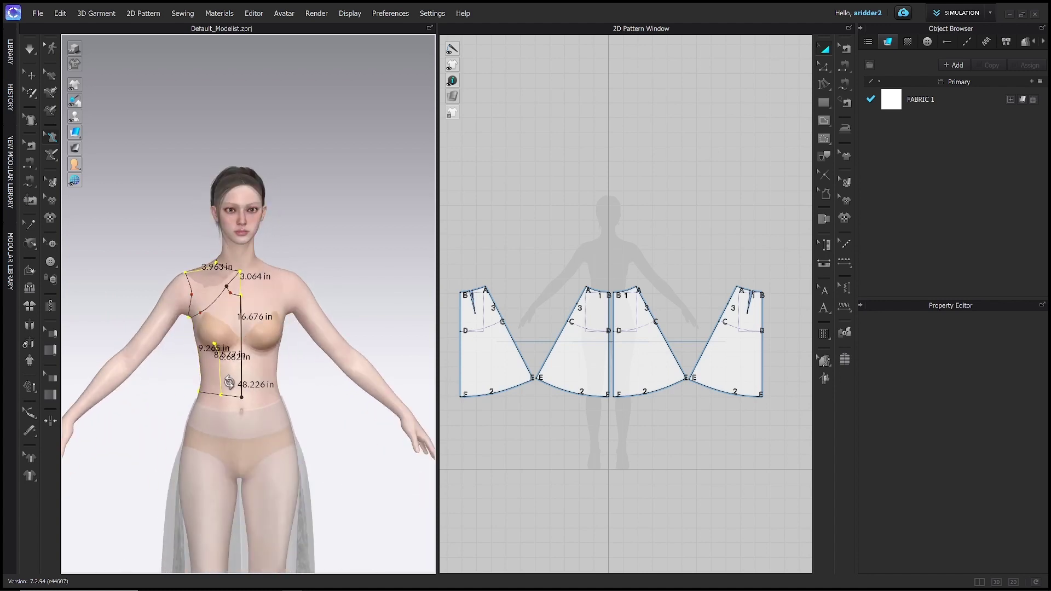
right_click(222, 378)
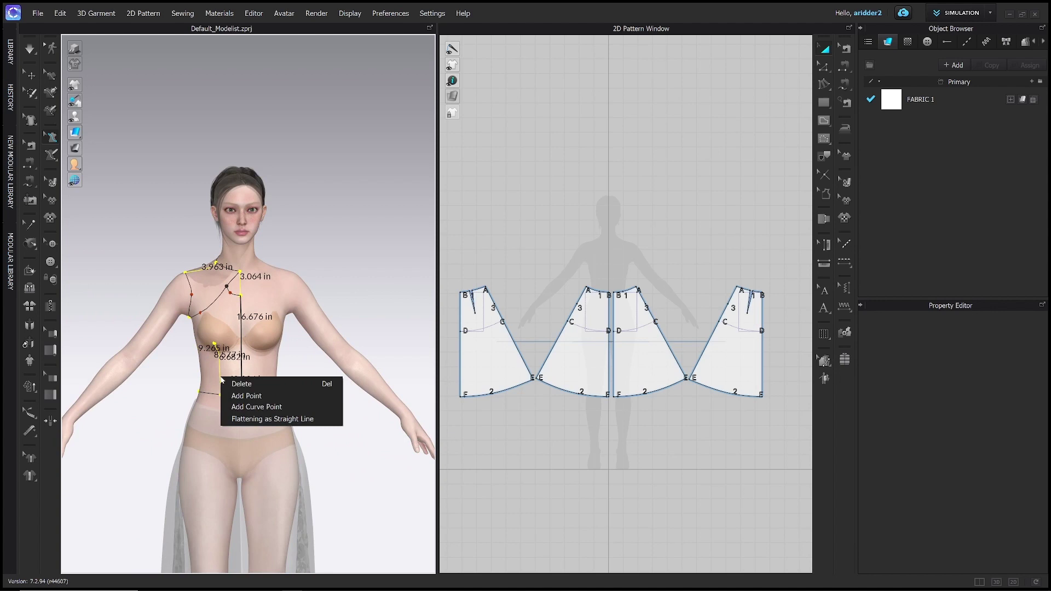
click(261, 419)
right_drag(257, 396, 288, 377)
click(250, 364)
Flatten all outlined bodice areas, front and back, into 2D pattern pieces.
key(2)
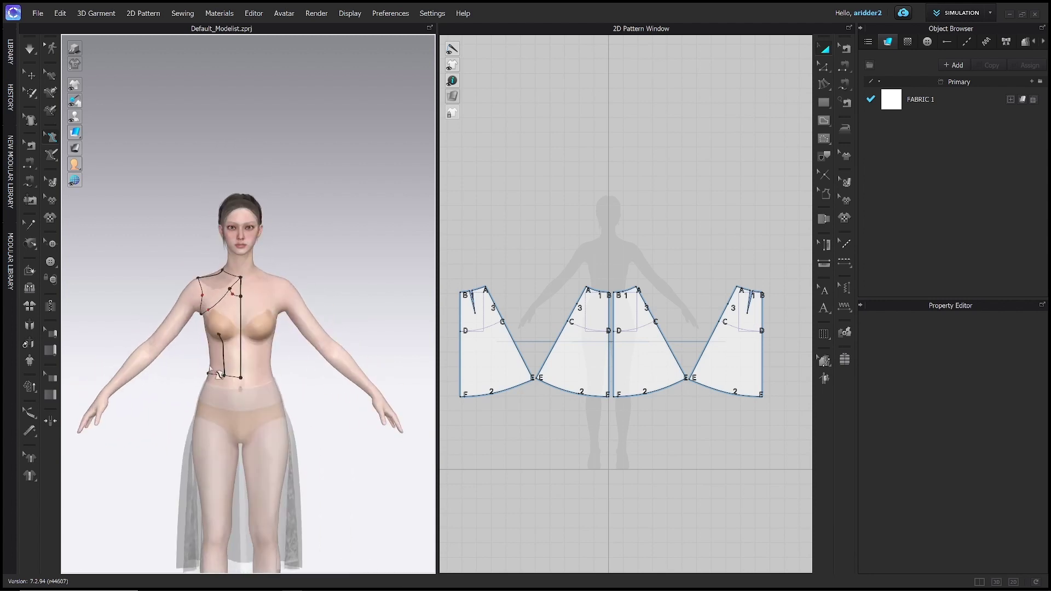
right_drag(210, 307, 300, 298)
key(2)
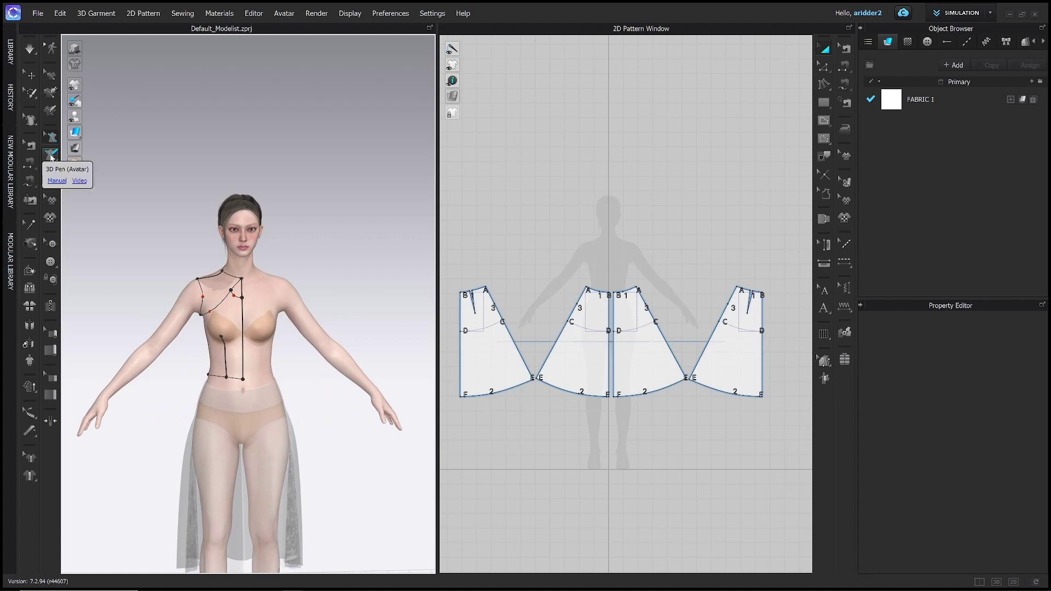
click(50, 156)
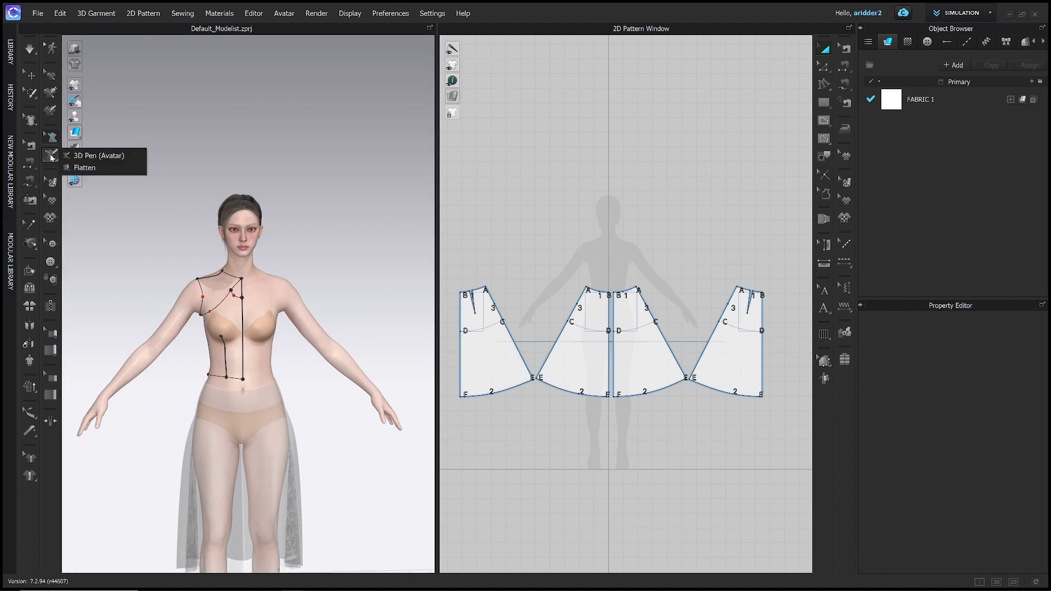
click(85, 169)
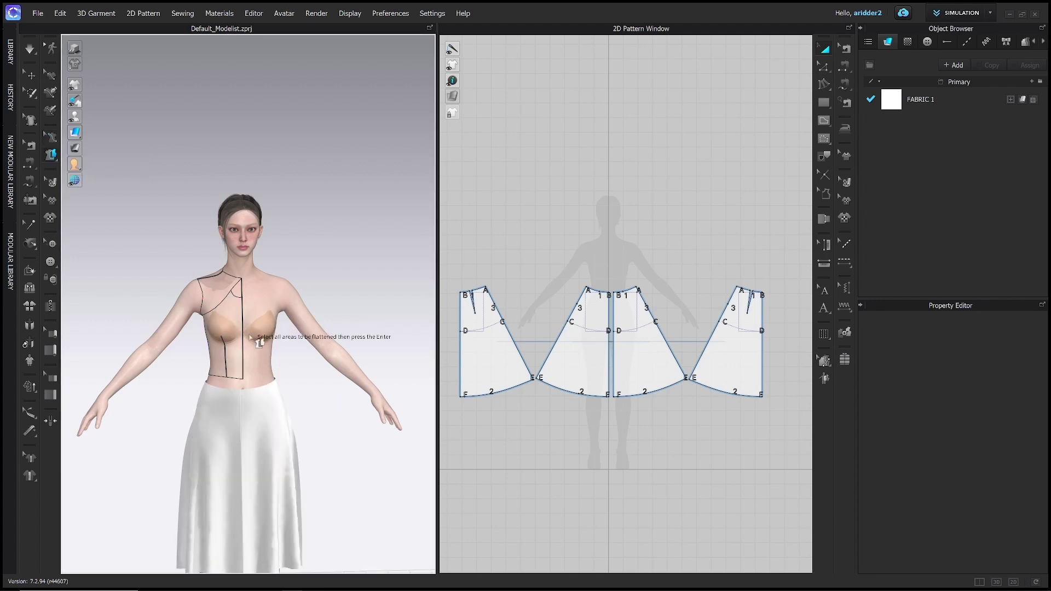
click(230, 337)
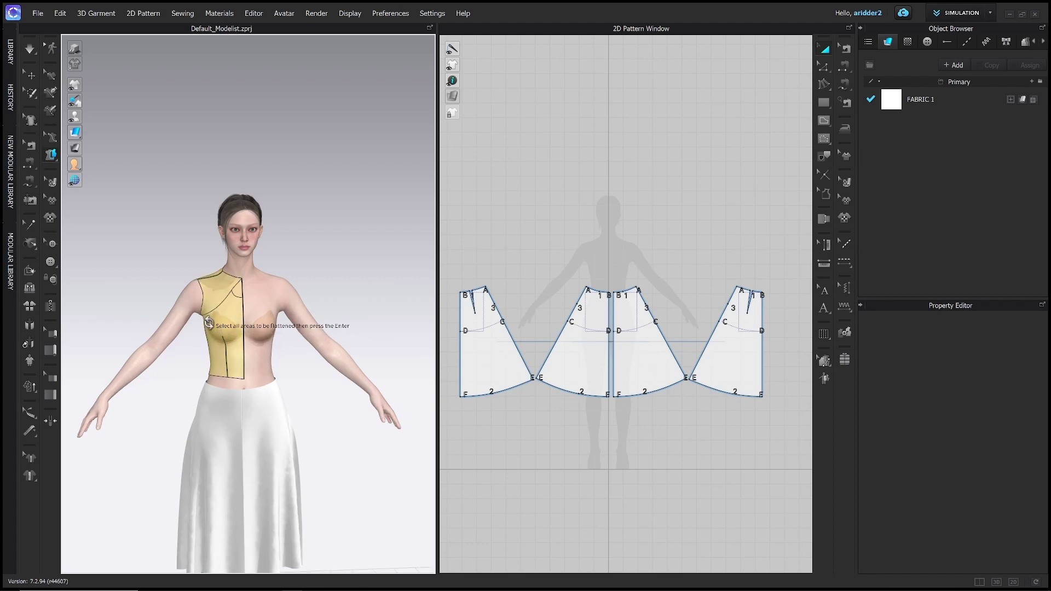
right_drag(285, 328, 230, 340)
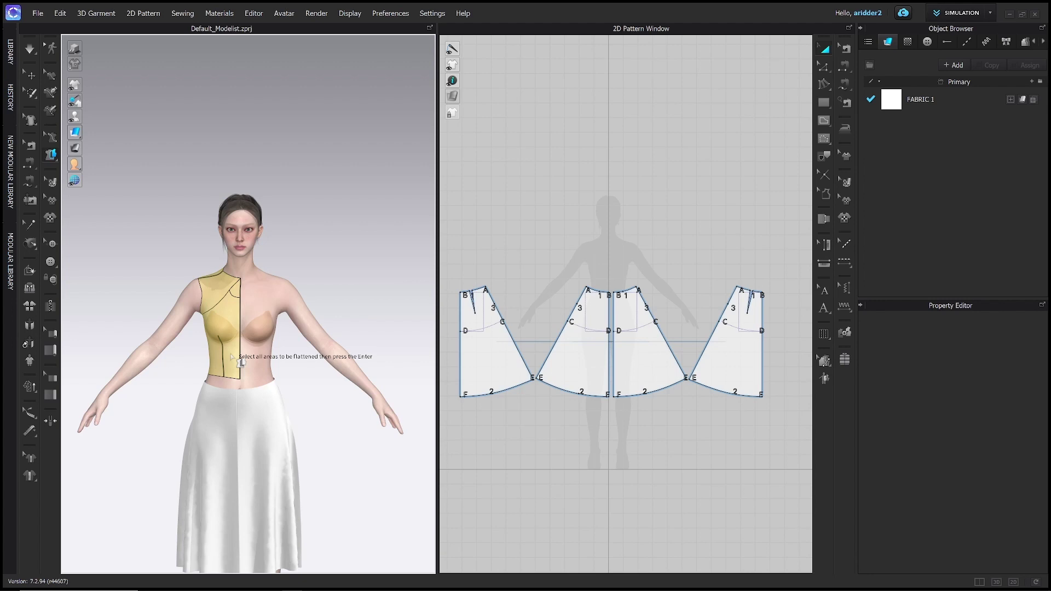
right_drag(257, 350, 251, 324)
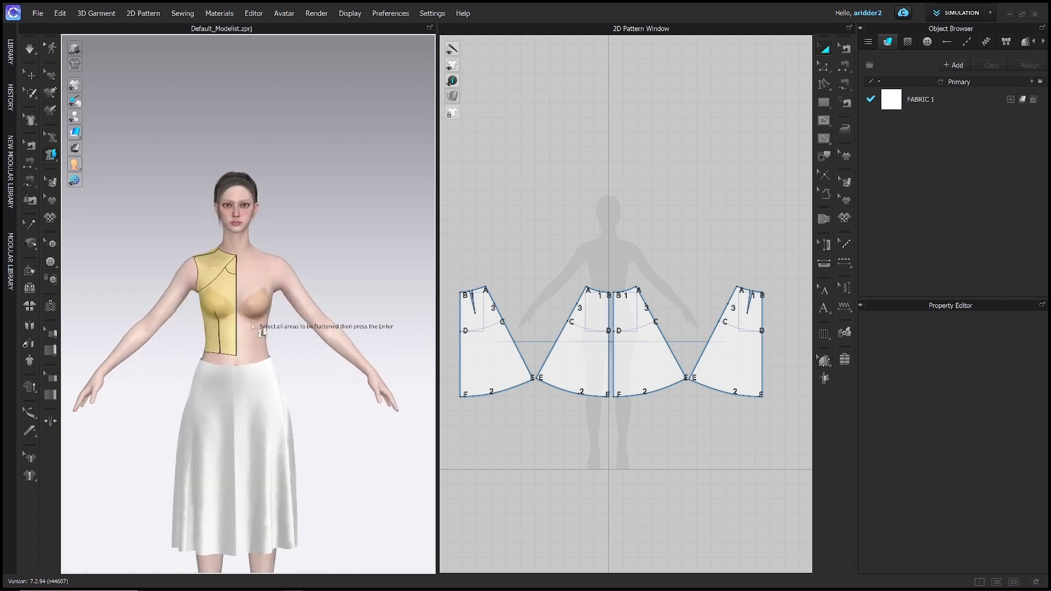
key(Return)
Arrange the flattened front, back and shoulder yoke pieces side by side above the skirt patterns.
scroll(650, 257, up, 3)
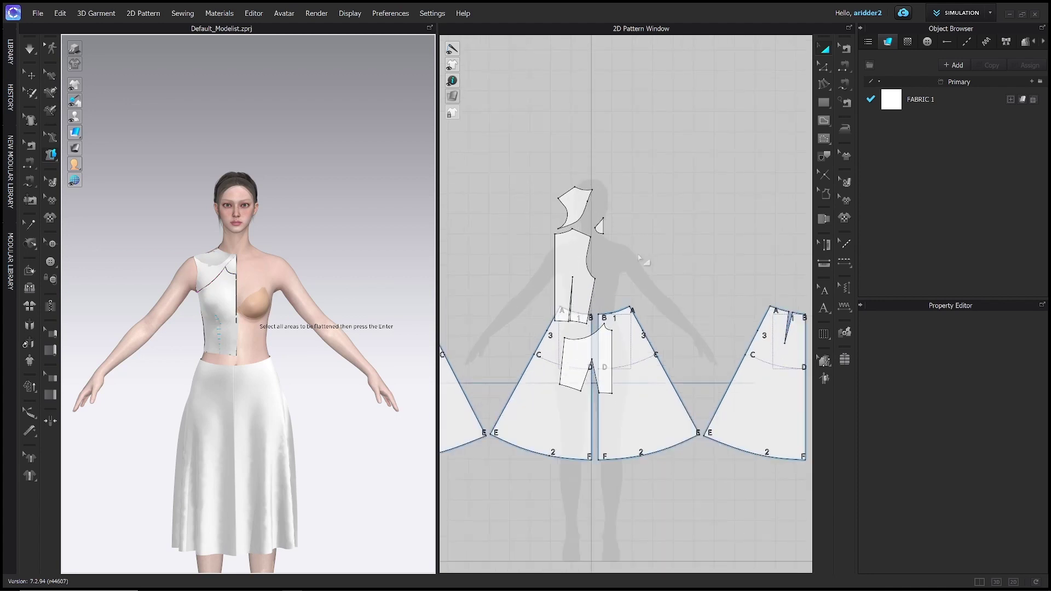
click(653, 275)
scroll(630, 317, up, 3)
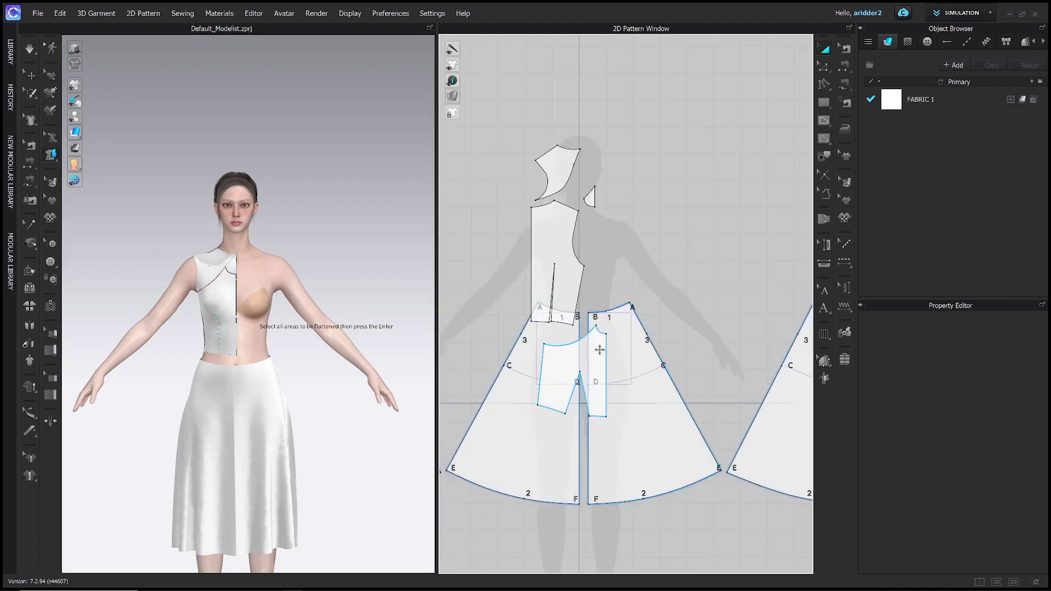
drag(592, 335, 679, 197)
middle_drag(660, 239, 684, 252)
drag(551, 263, 584, 256)
scroll(652, 295, down, 3)
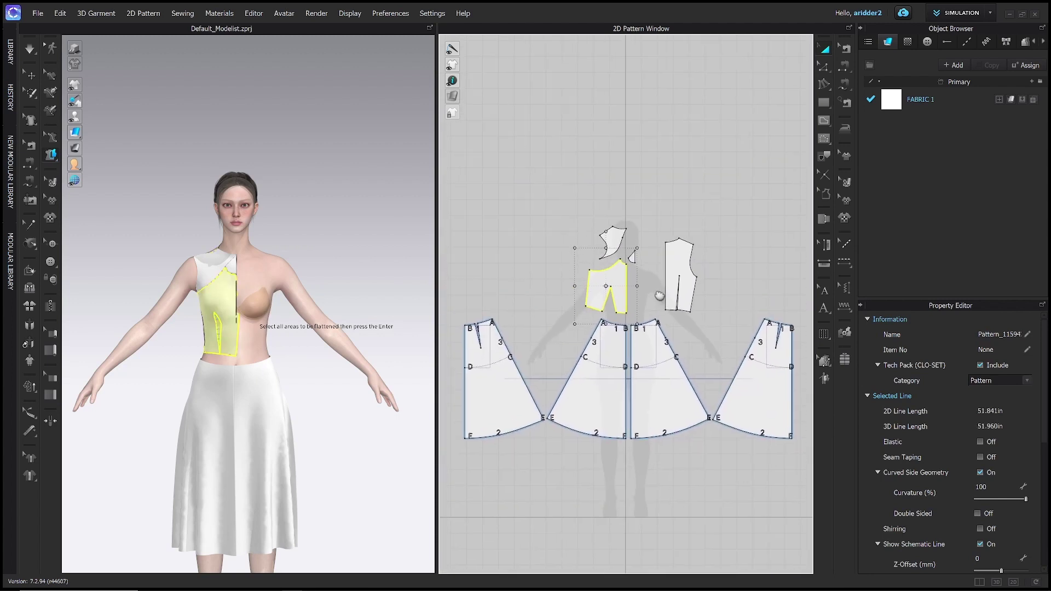
drag(677, 255, 596, 247)
scroll(628, 250, up, 3)
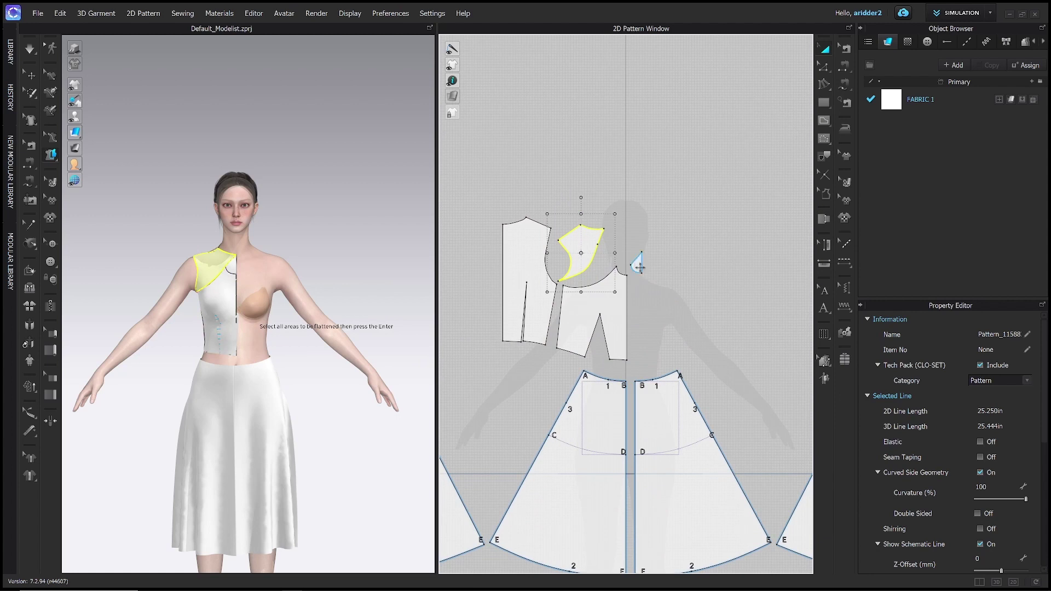
Delete the small keyhole piece and nudge the shoulder yoke slightly towards the centre front.
click(653, 268)
click(642, 265)
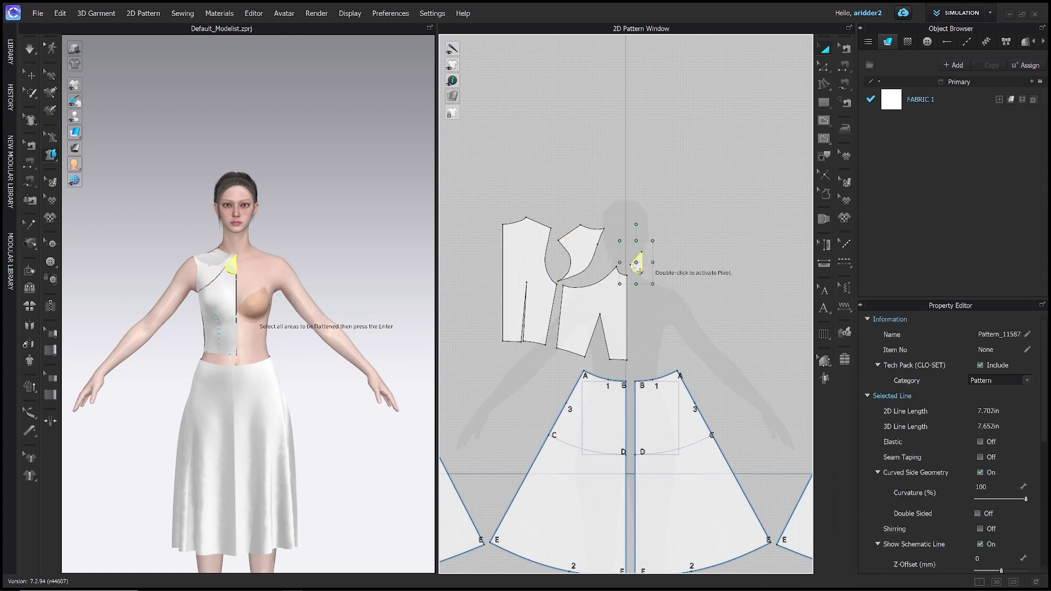
key(Delete)
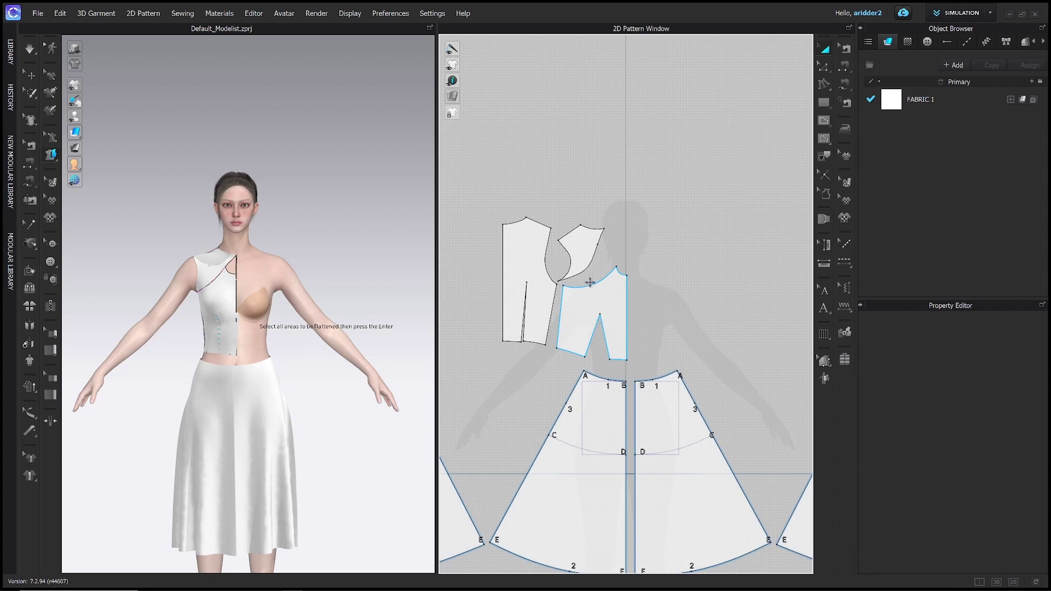
drag(581, 254, 585, 252)
click(654, 329)
middle_drag(654, 328, 623, 305)
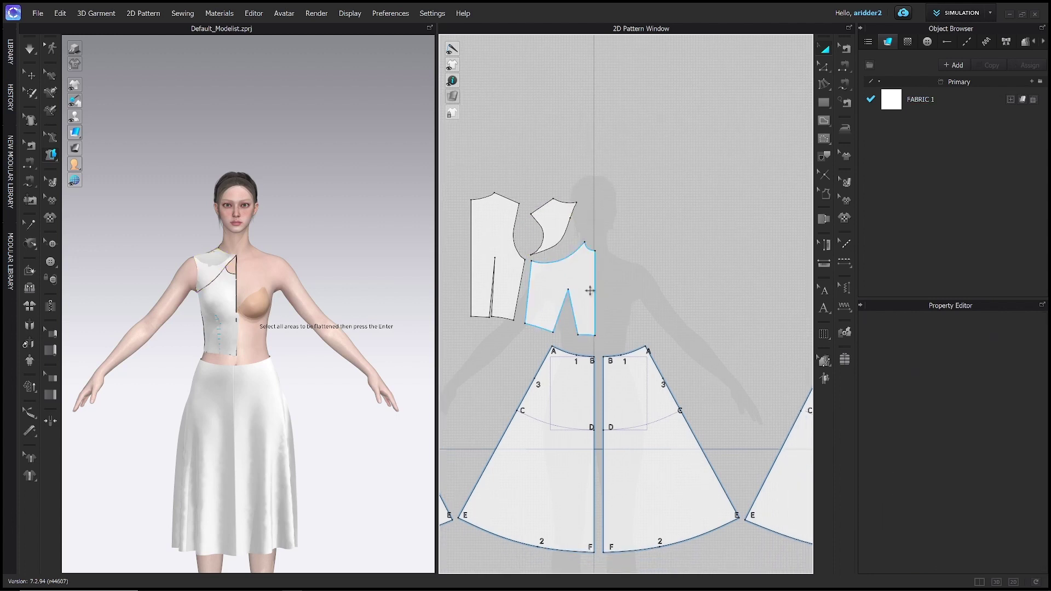
Mirror the front, back and shoulder yoke pieces and place the copies on the opposite side of the centre-front line.
scroll(589, 290, down, 2)
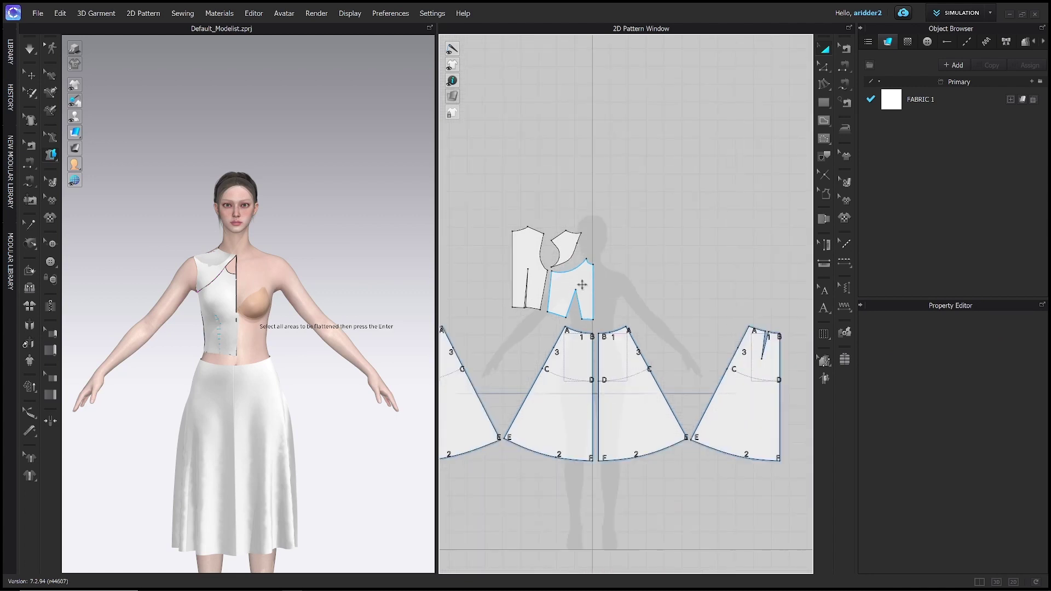
click(582, 285)
shift+click(528, 260)
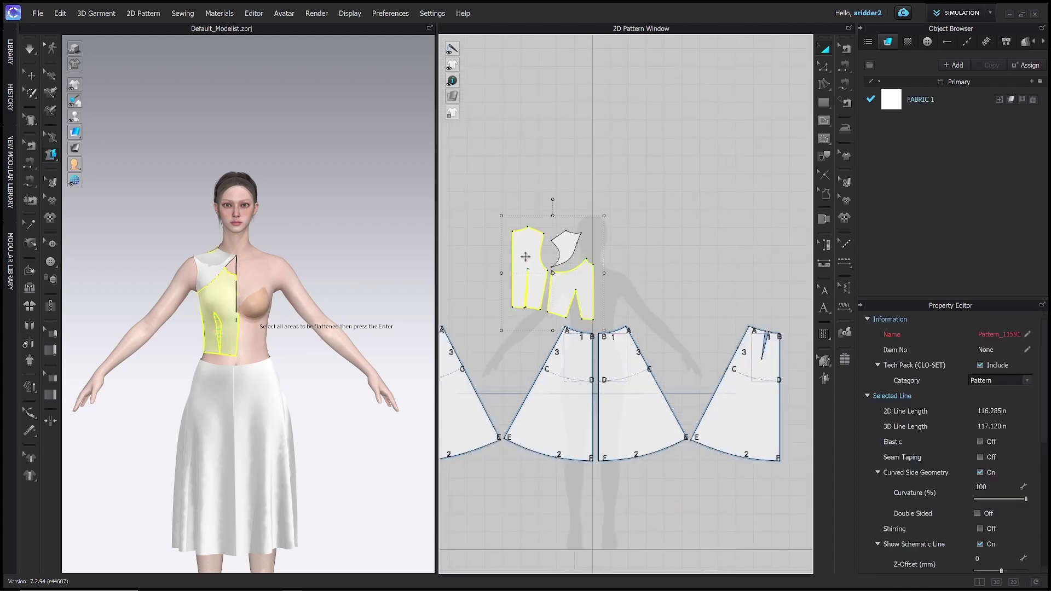
shift+click(564, 244)
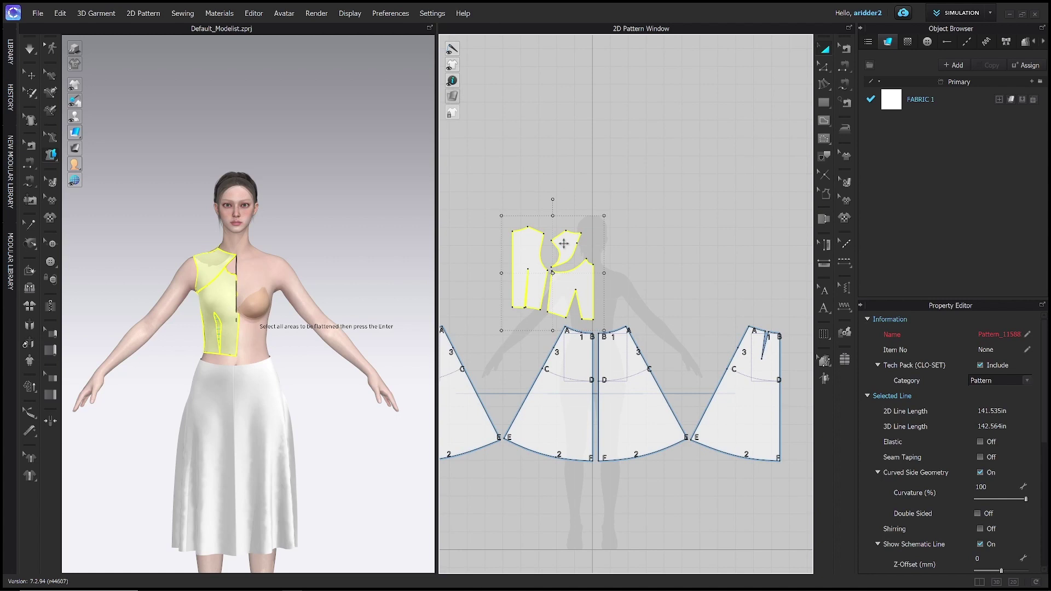
key(ctrl+c)
key(ctrl+r)
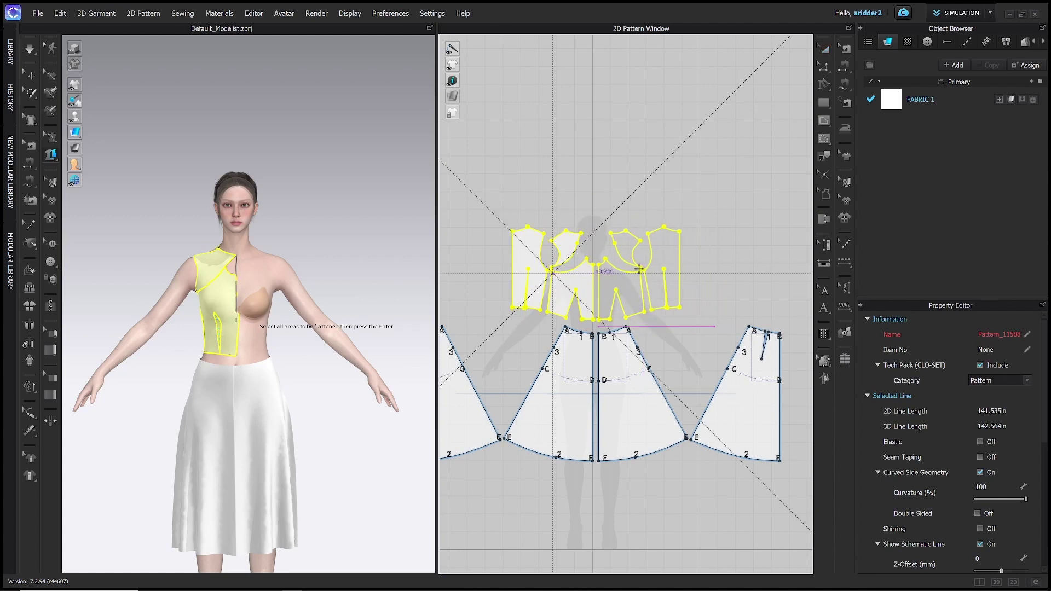
click(639, 270)
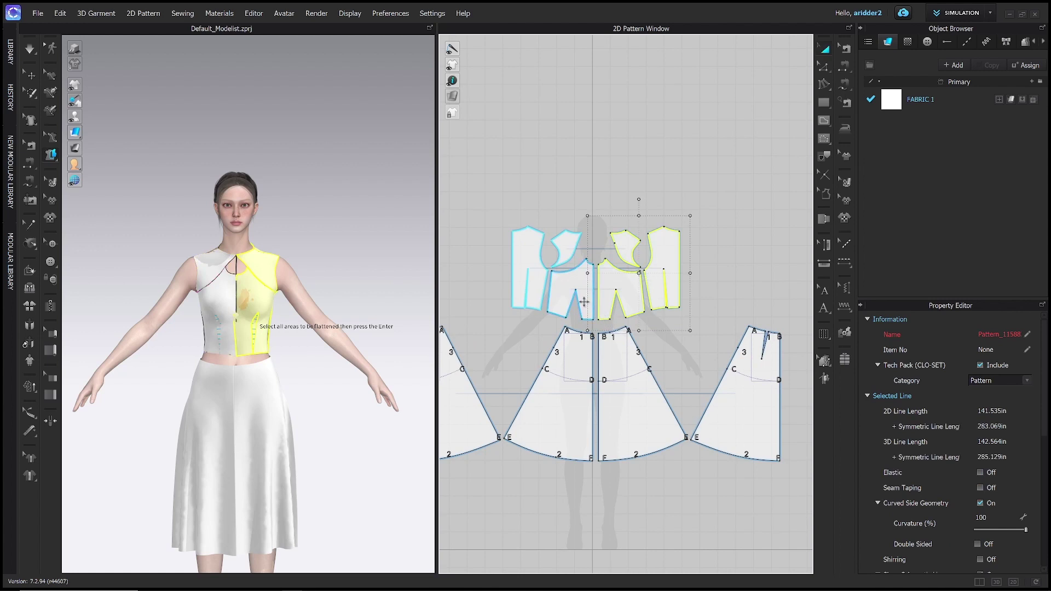
Sew the two front pieces together along the centre front and the two back pieces along the centre back.
key(n)
click(593, 278)
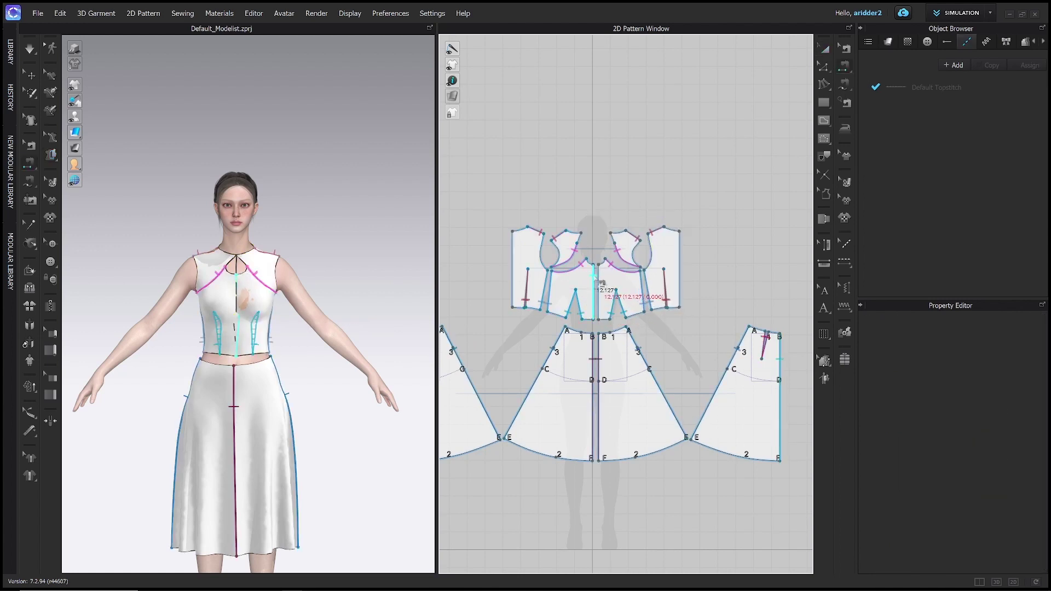
click(598, 279)
click(513, 268)
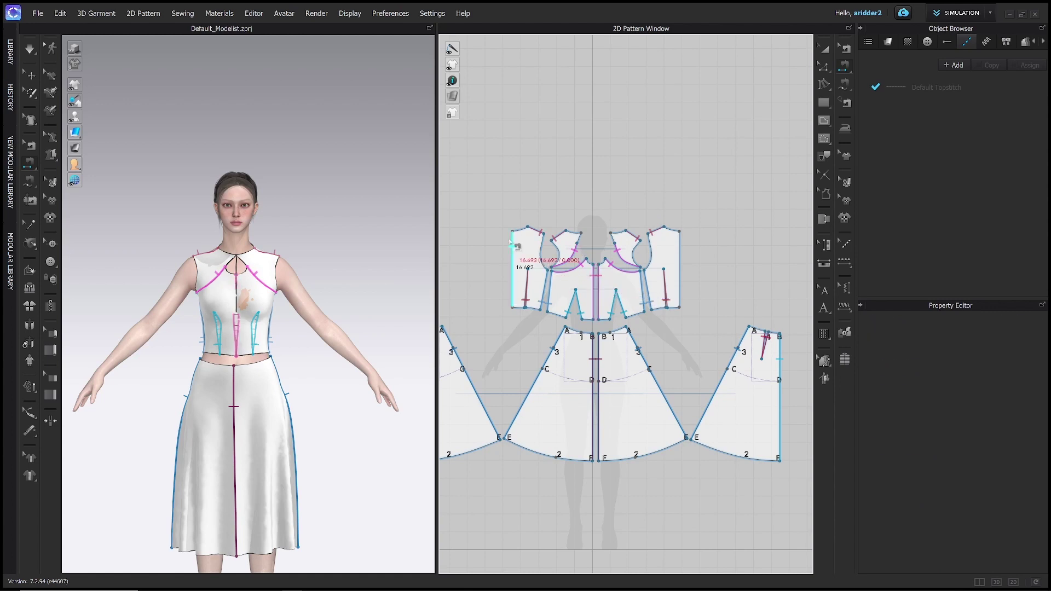
click(680, 257)
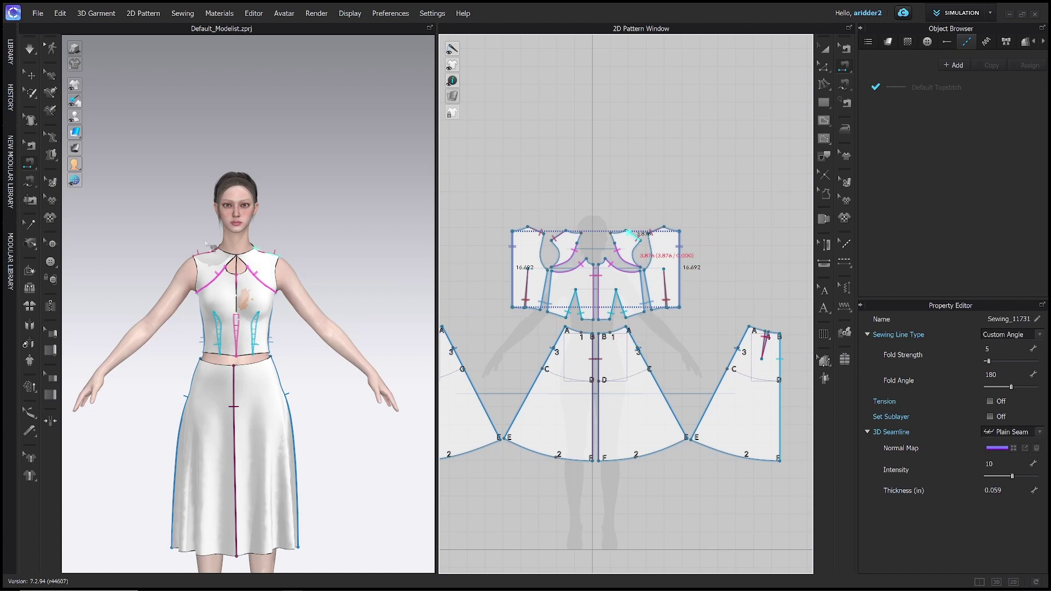
key(q)
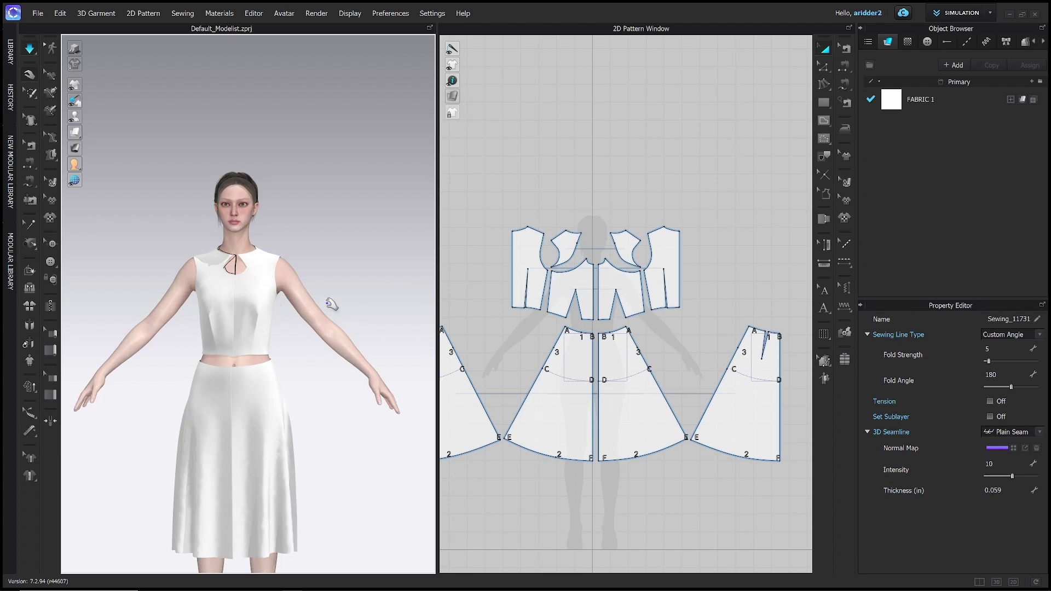
Free-sew the two shoulder yokes together at the neckline corners above the keyhole with a seam about 0.129 in long.
scroll(608, 233, up, 5)
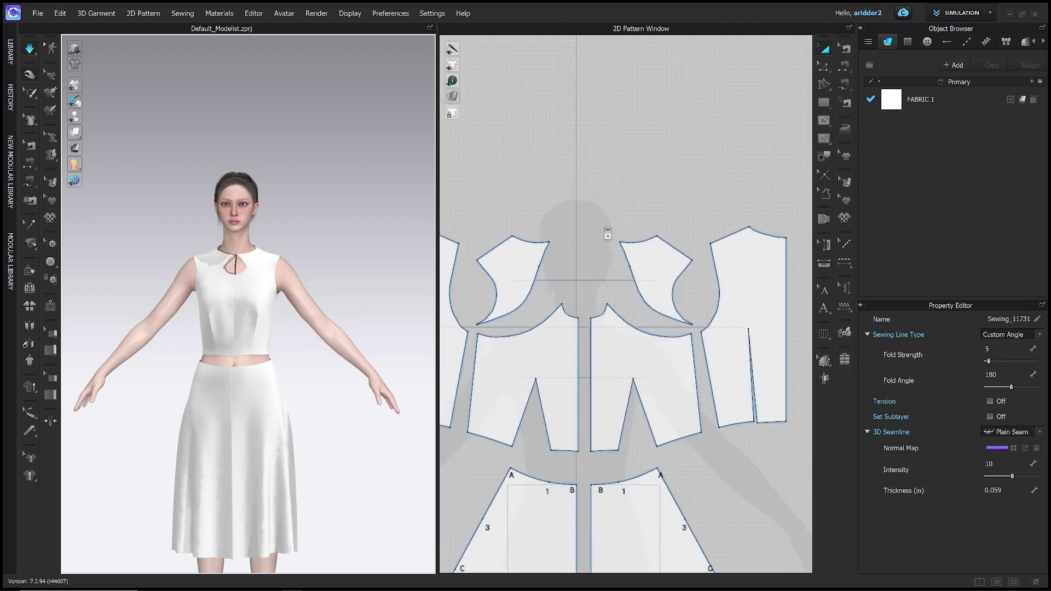
key(b)
scroll(608, 233, up, 5)
scroll(636, 260, up, 2)
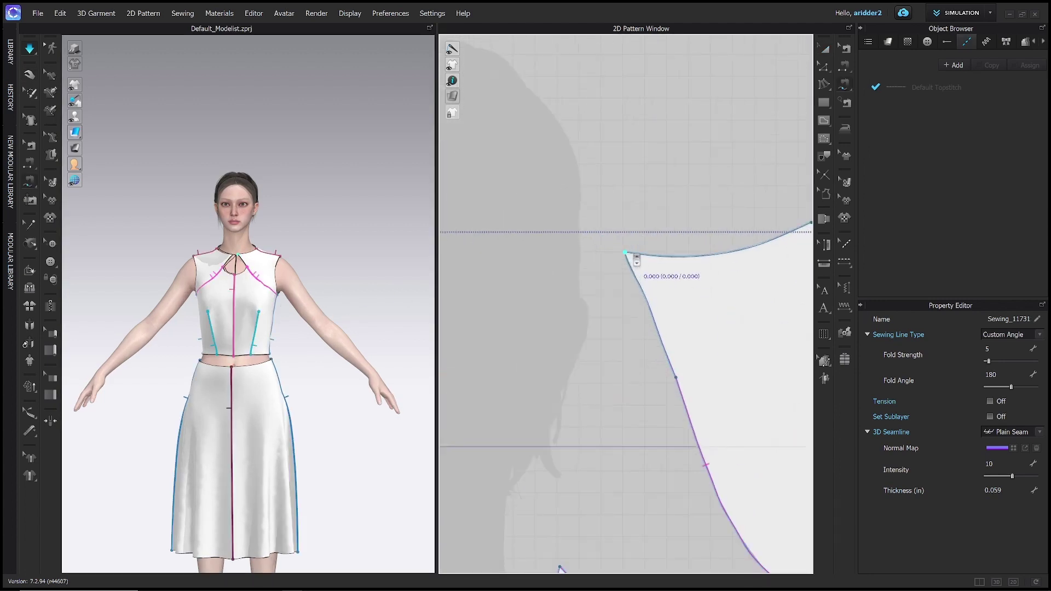
scroll(636, 261, up, 3)
click(617, 255)
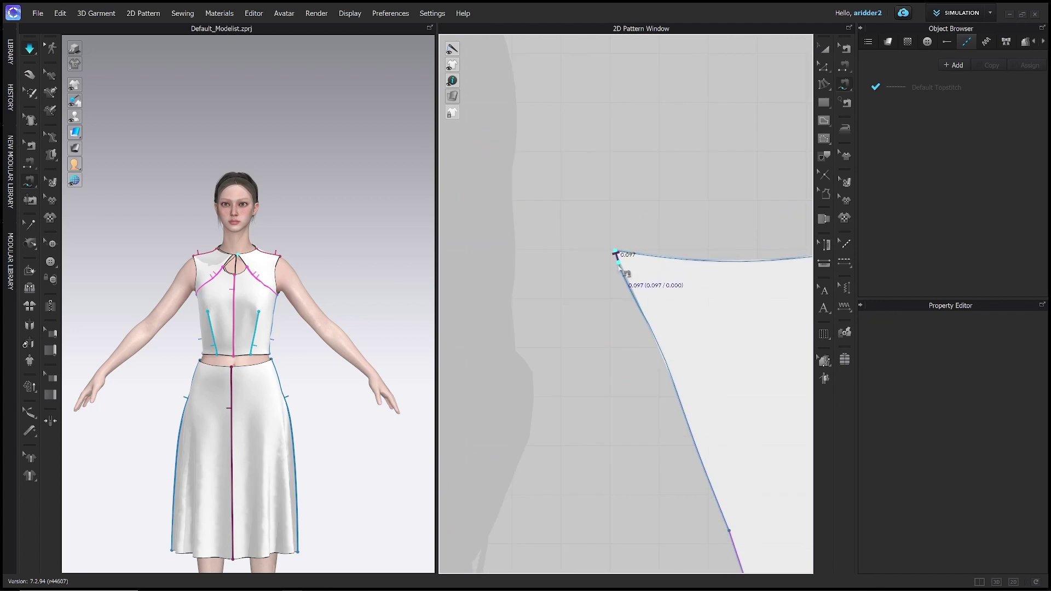
scroll(563, 375, down, 3)
scroll(557, 302, up, 3)
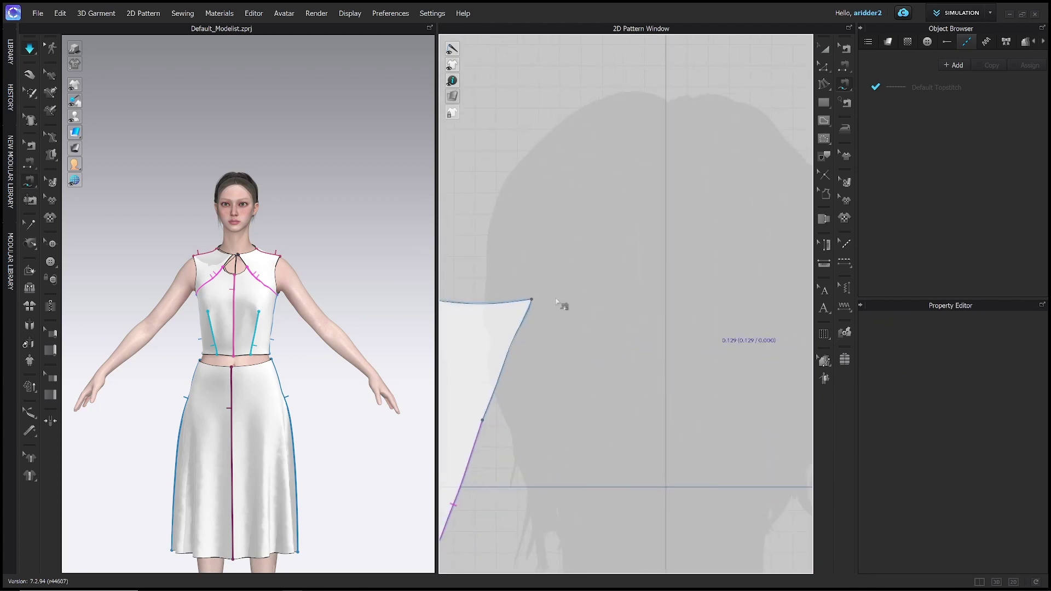
click(530, 306)
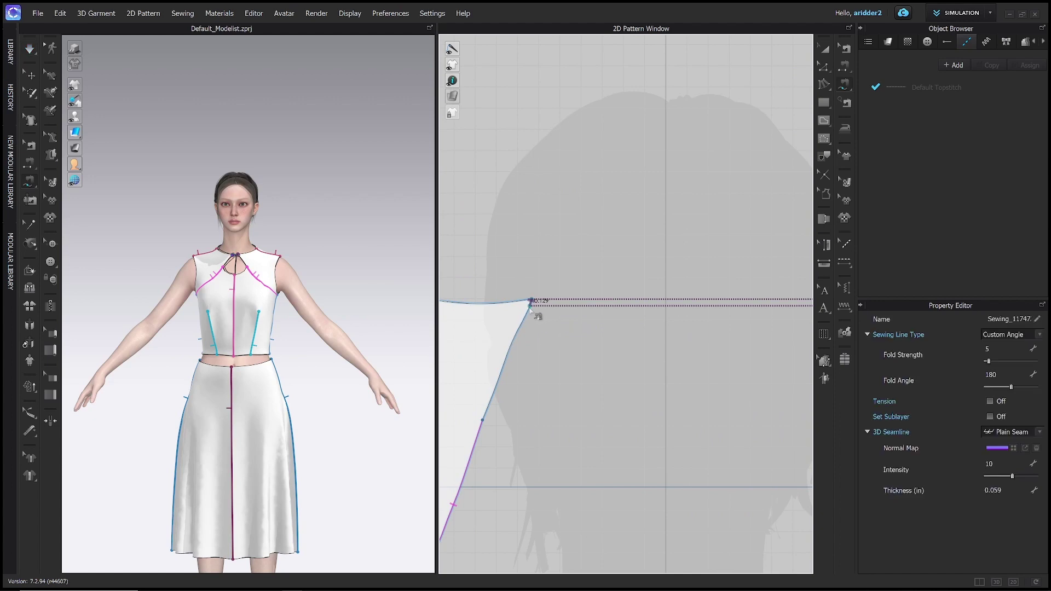
scroll(666, 366, down, 5)
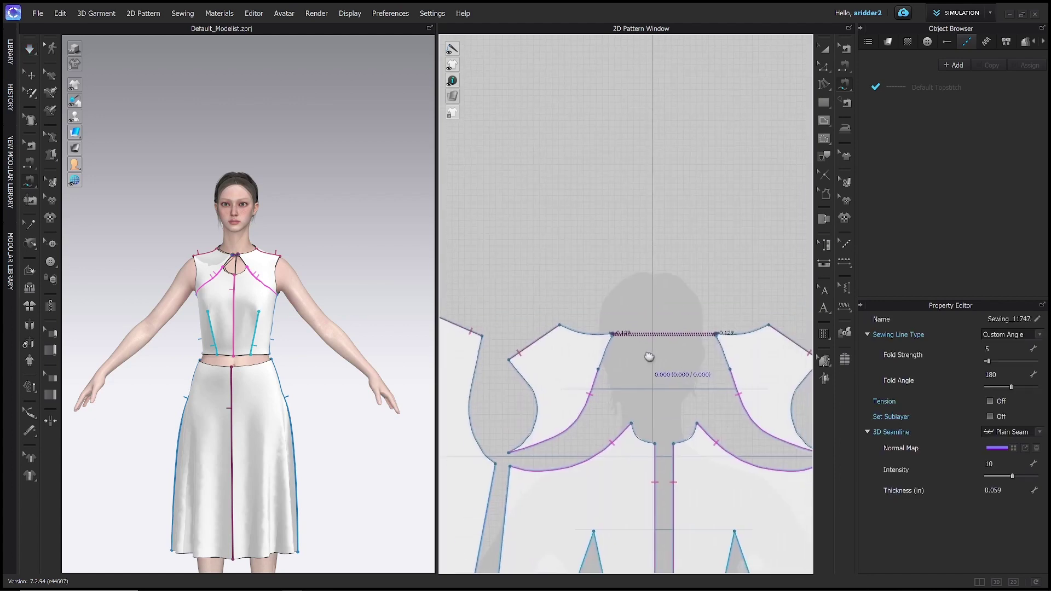
key(a)
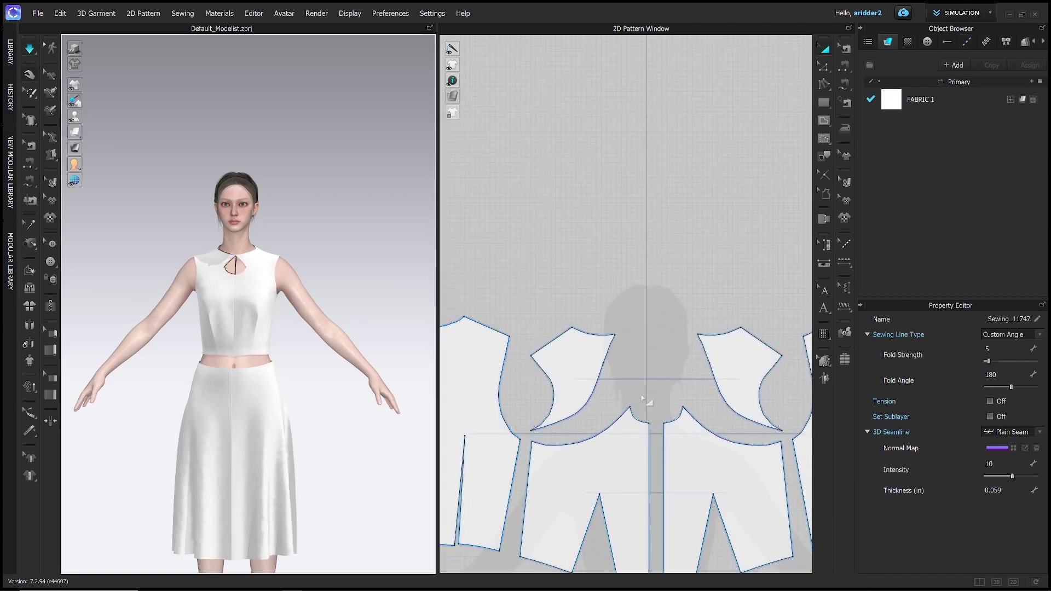
scroll(632, 362, up, 3)
scroll(632, 363, down, 5)
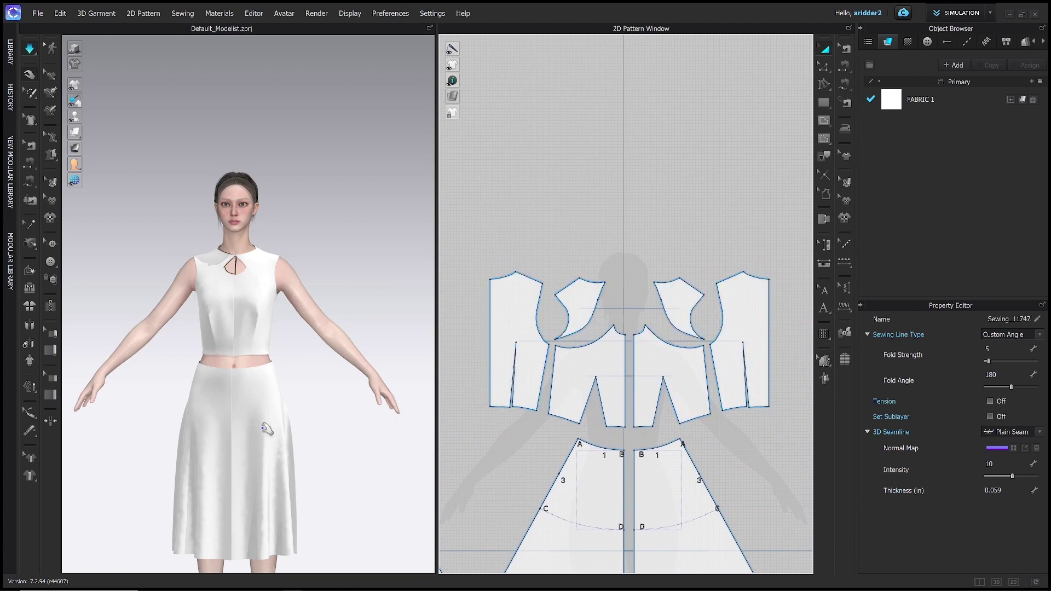
Apply Shape Dart Cap to both legs of the back bodice's waist dart and accept the suggested hem shape.
middle_drag(276, 366, 270, 346)
mouse_move(270, 346)
right_down()
mouse_move(369, 347)
mouse_move(268, 347)
right_up()
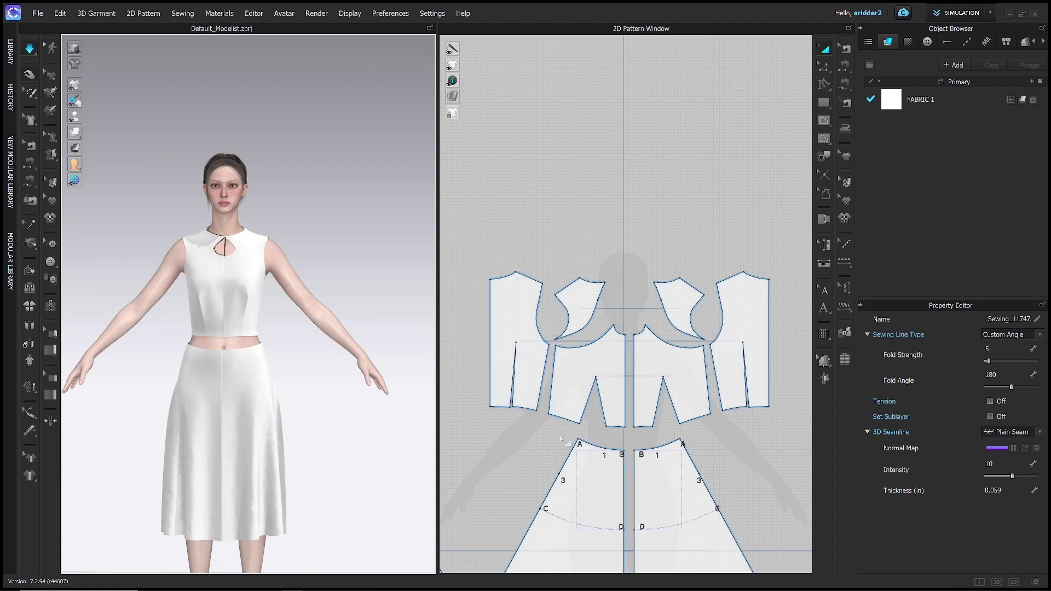
scroll(517, 383, up, 2)
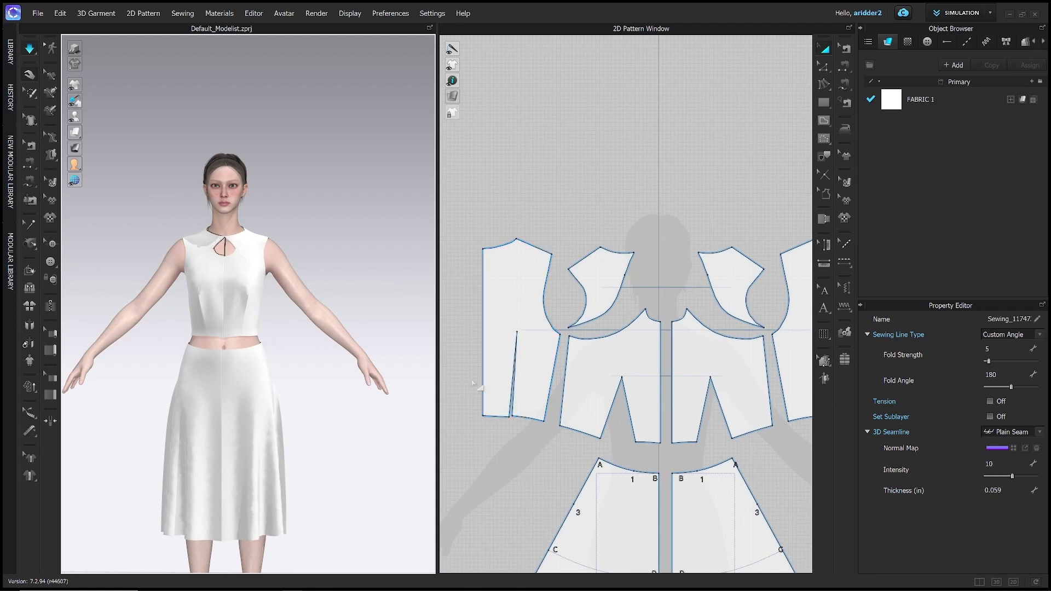
key(z)
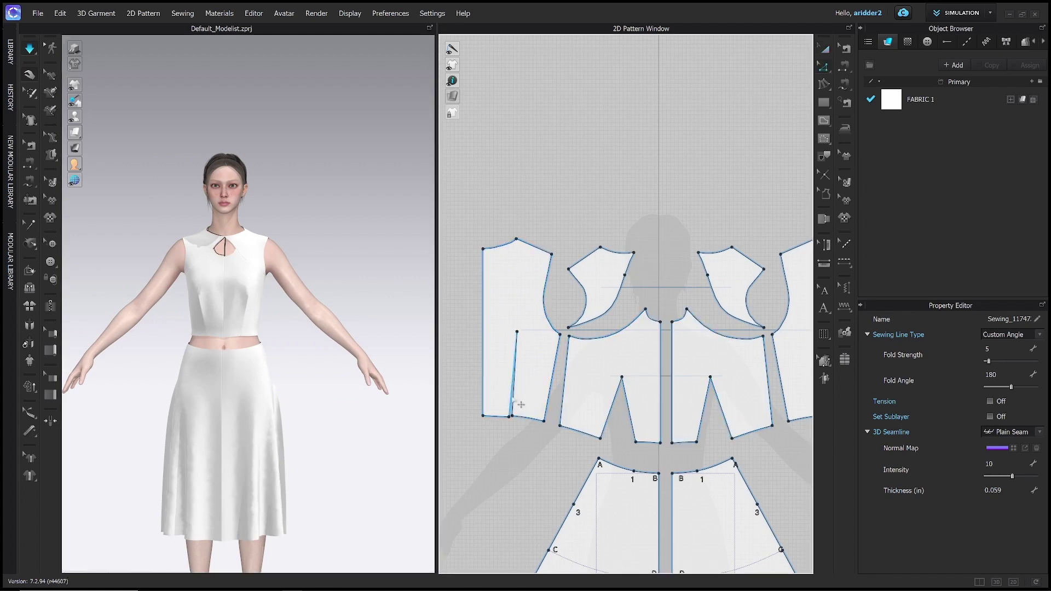
click(518, 398)
scroll(513, 399, up, 4)
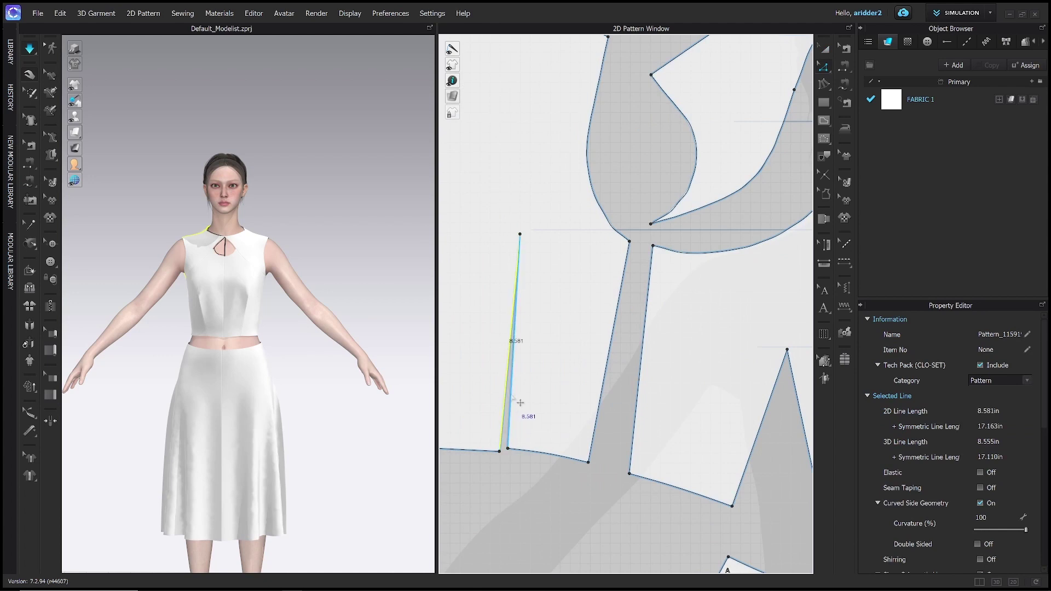
scroll(513, 401, down, 2)
scroll(514, 400, down, 1)
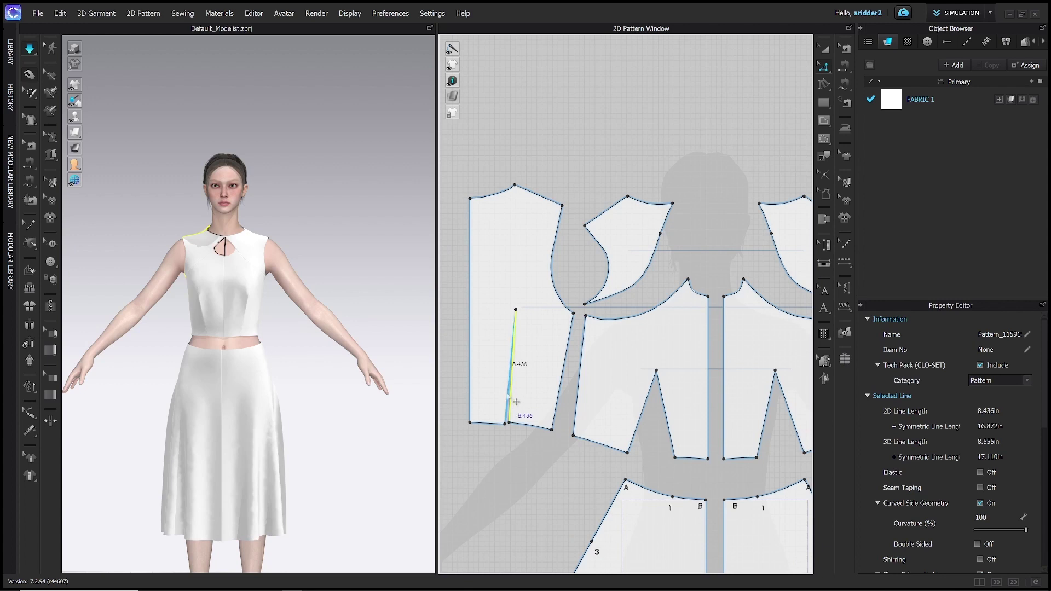
click(509, 395)
scroll(508, 394, down, 4)
scroll(508, 394, up, 9)
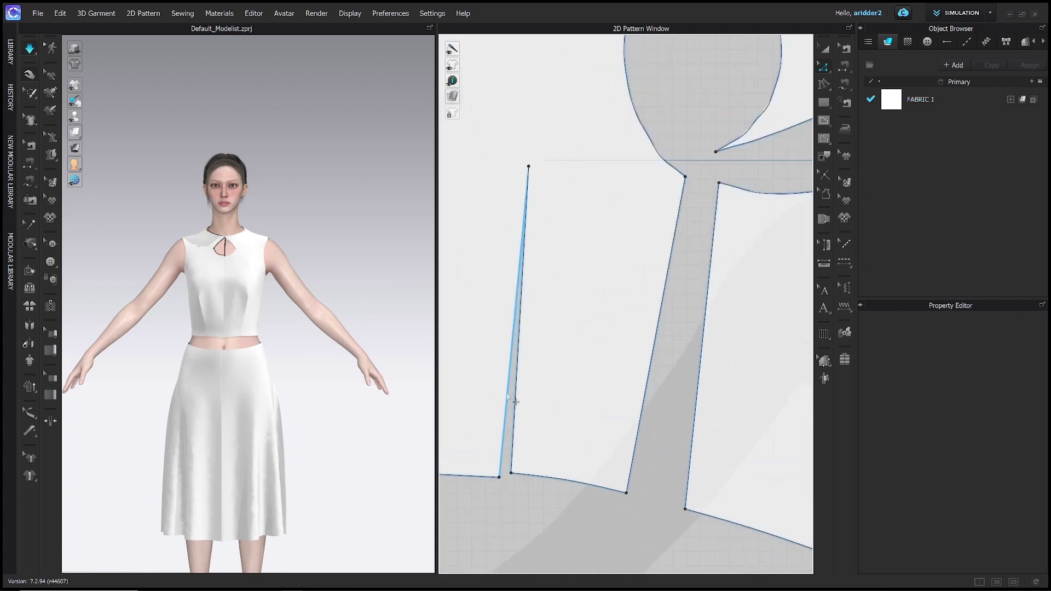
click(508, 396)
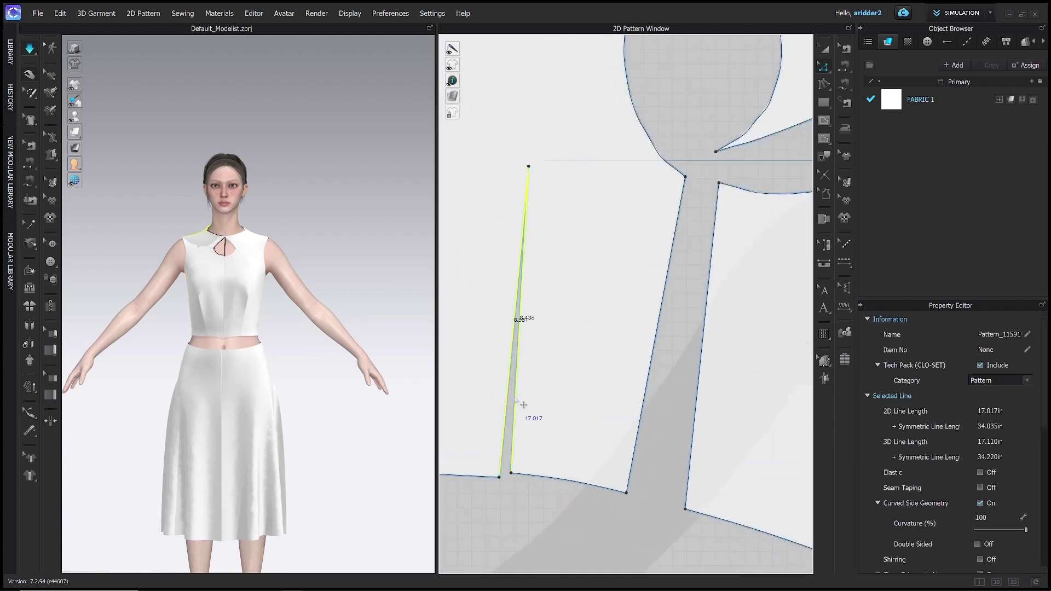
right_click(515, 399)
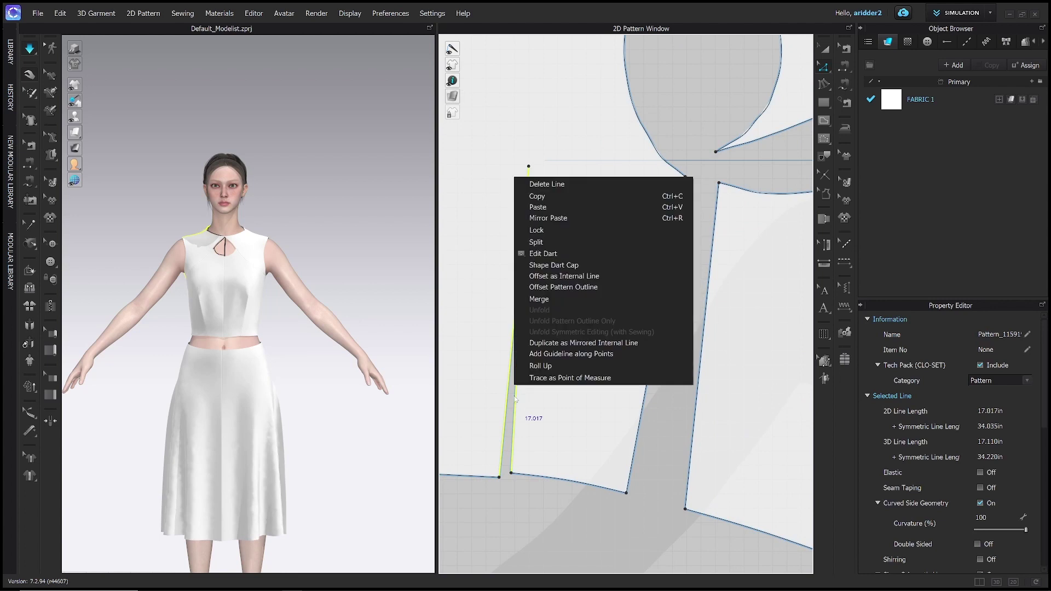
click(554, 265)
scroll(512, 455, down, 4)
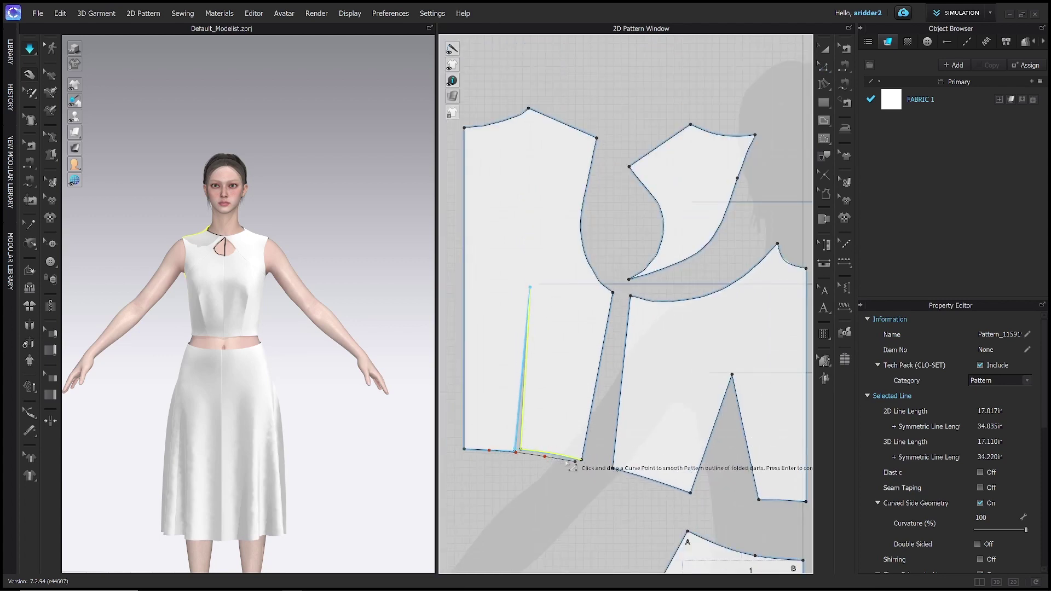
key(Return)
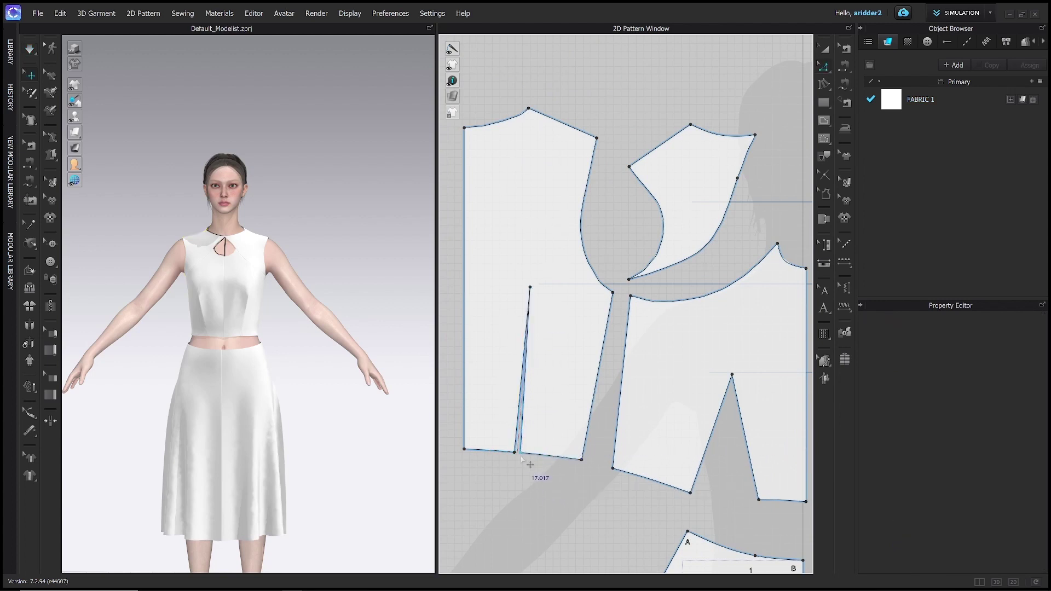
Apply Shape Dart Cap to both legs of the front bodice's waist dart, keeping the suggested hem shape.
middle_drag(741, 462, 684, 441)
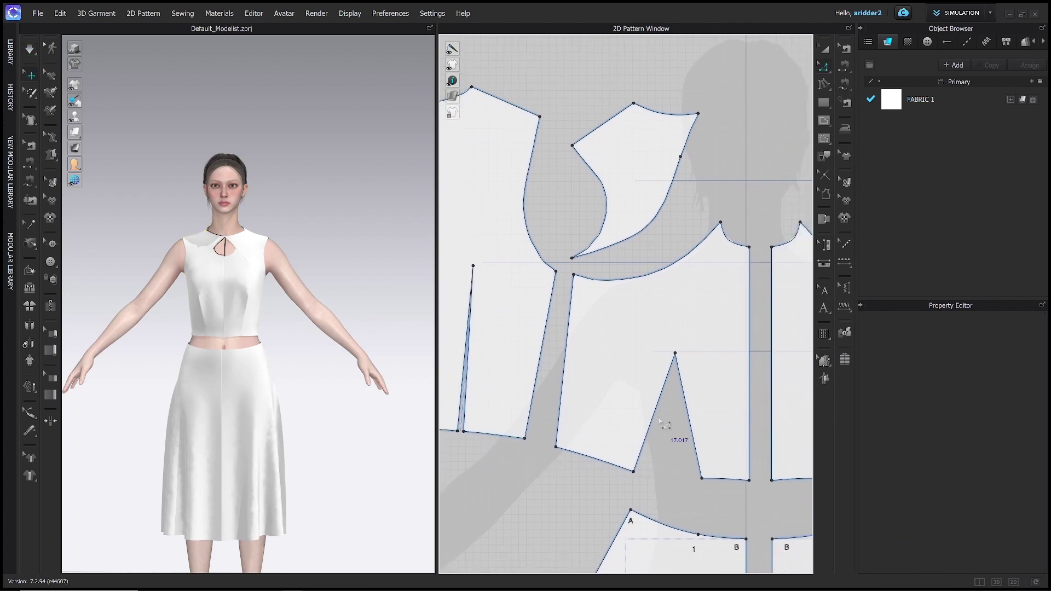
click(656, 416)
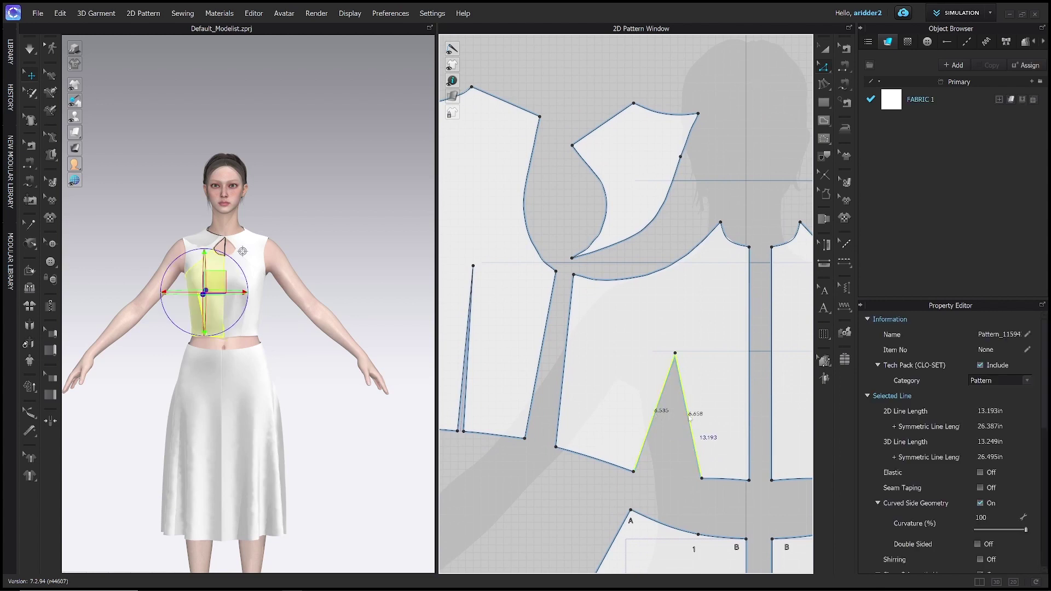
right_click(689, 419)
click(723, 294)
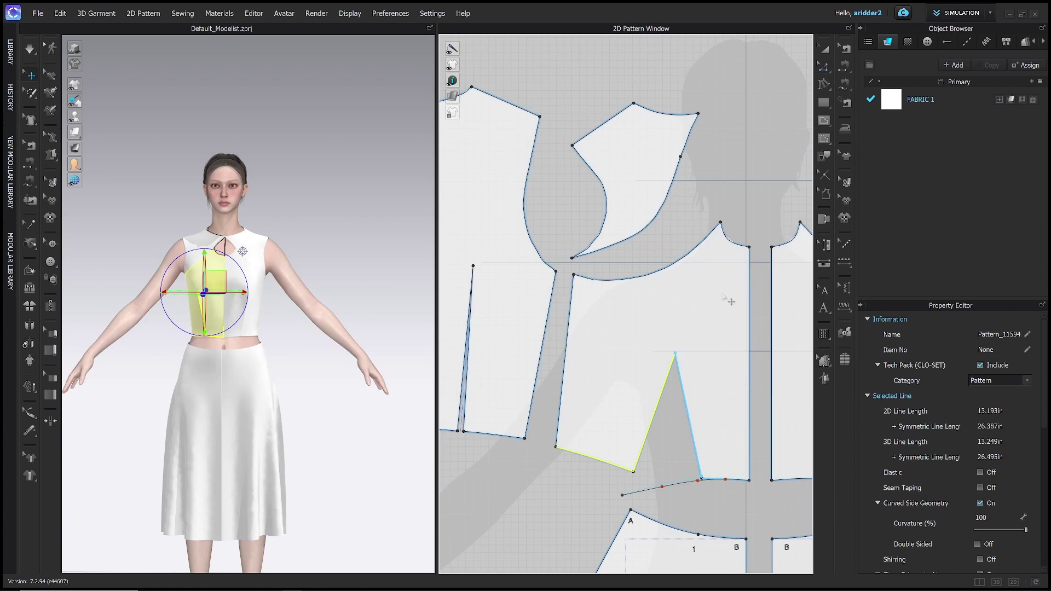
click(665, 467)
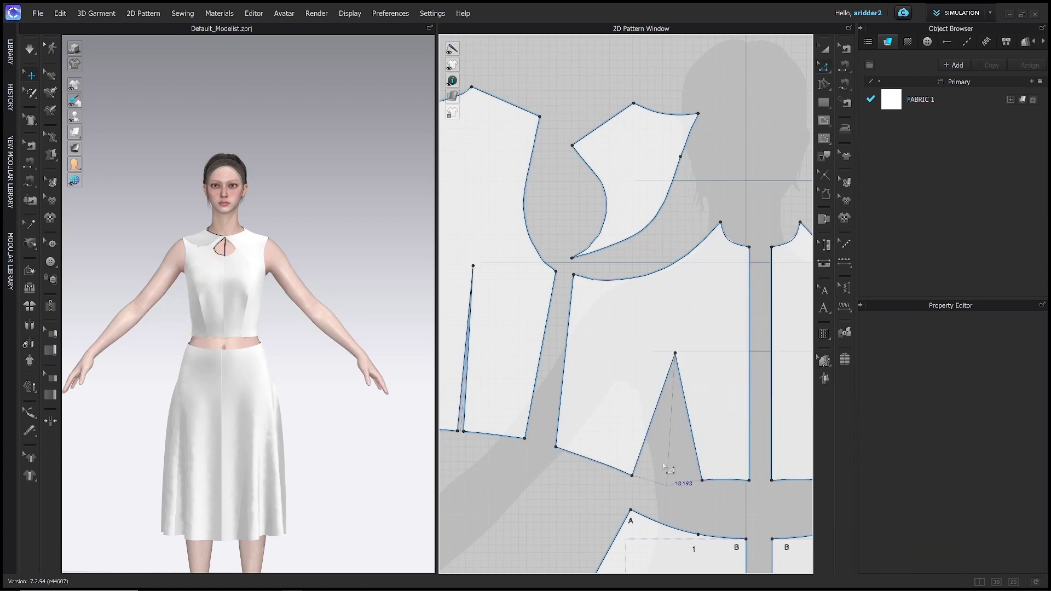
Segment-sew the front bodice hem to the front skirt waistline, joining the centre-front segments and the side segments.
scroll(592, 461, down, 6)
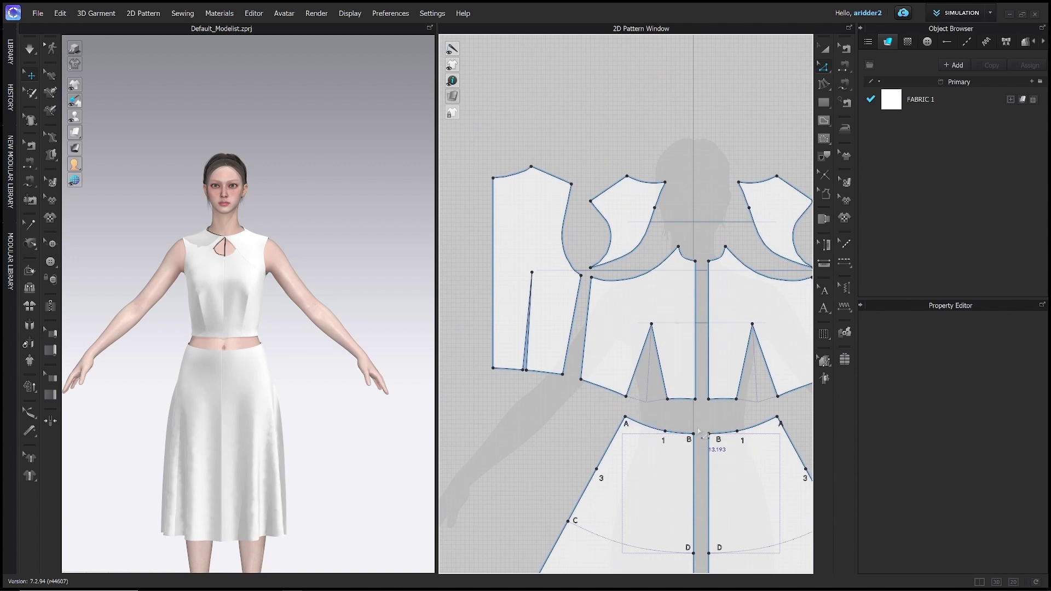
key(n)
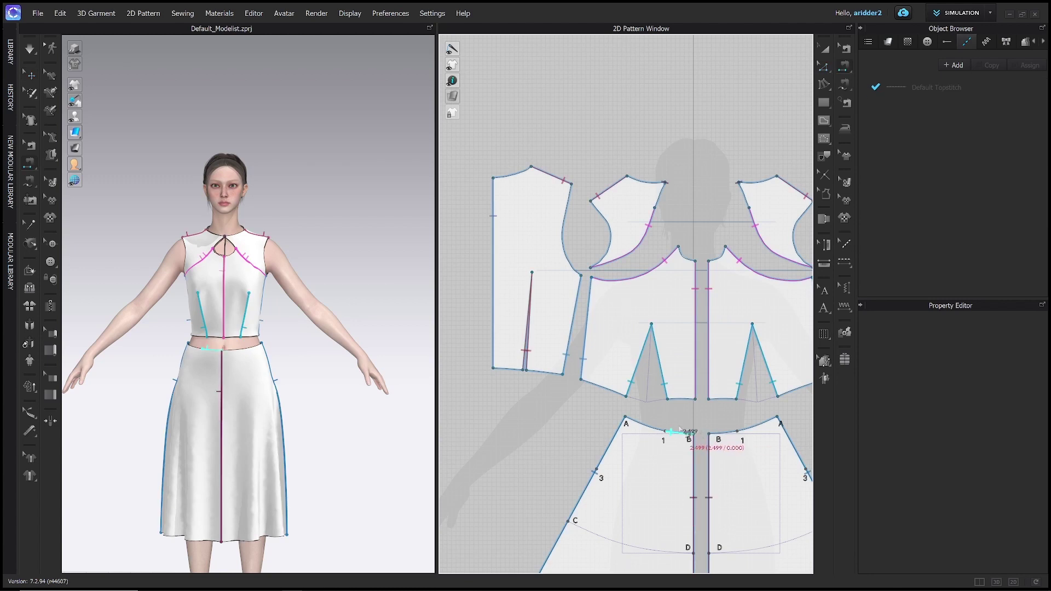
scroll(680, 429, up, 3)
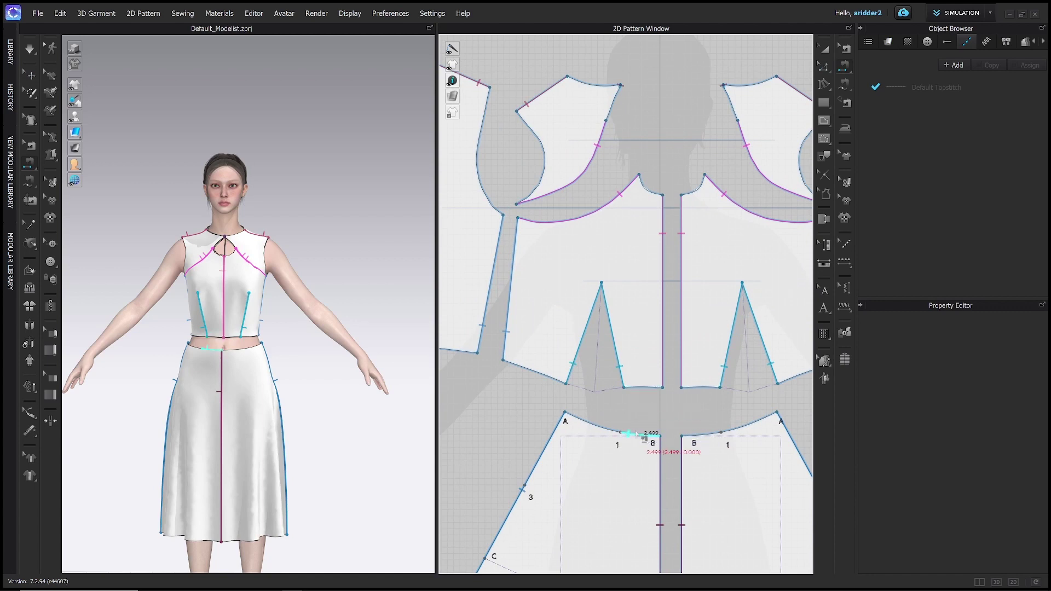
click(634, 388)
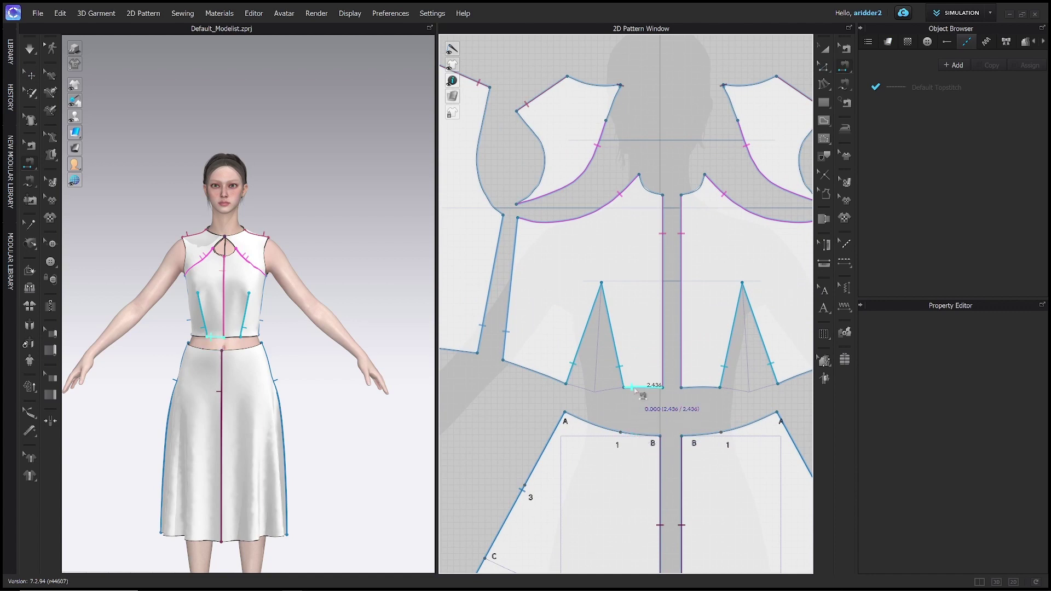
click(630, 434)
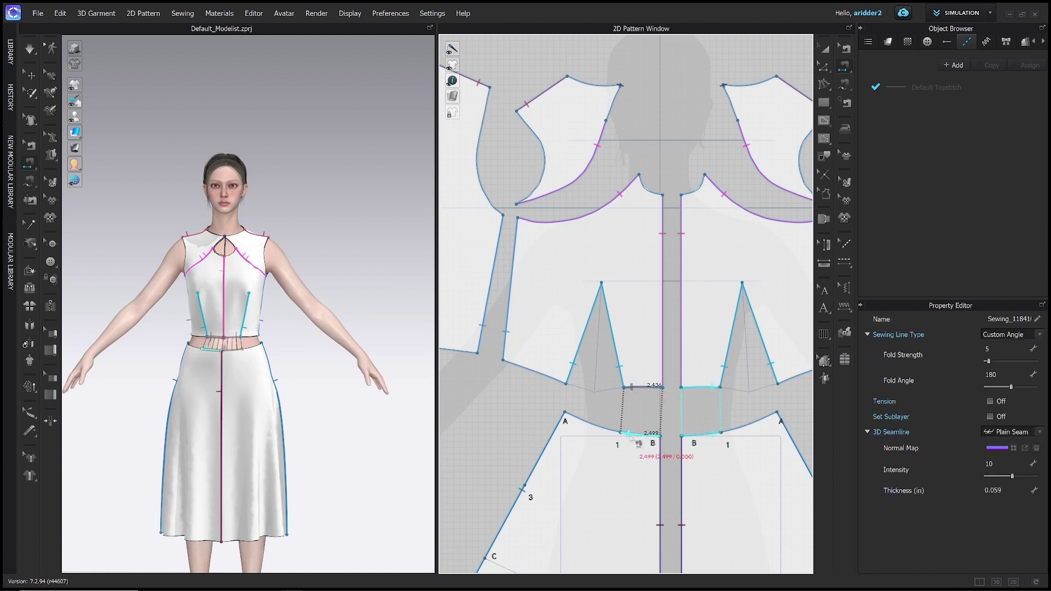
middle_drag(584, 423, 595, 422)
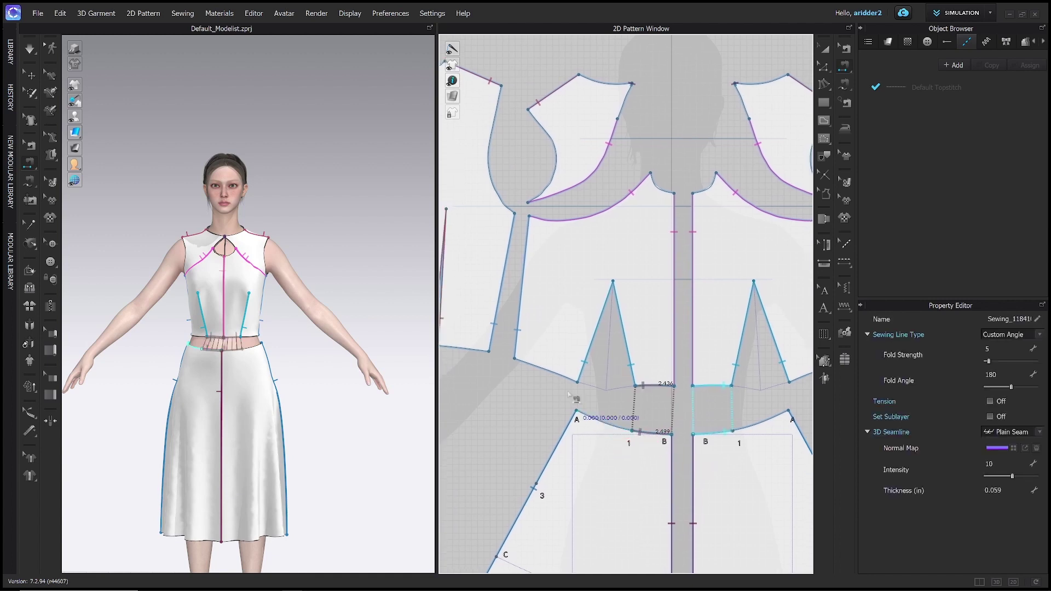
click(566, 379)
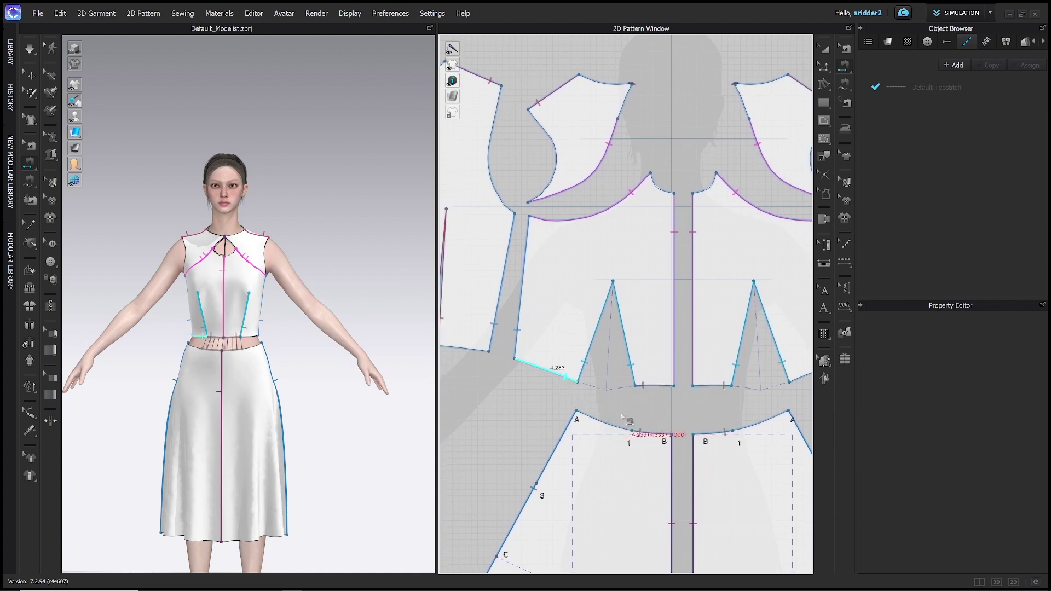
click(632, 435)
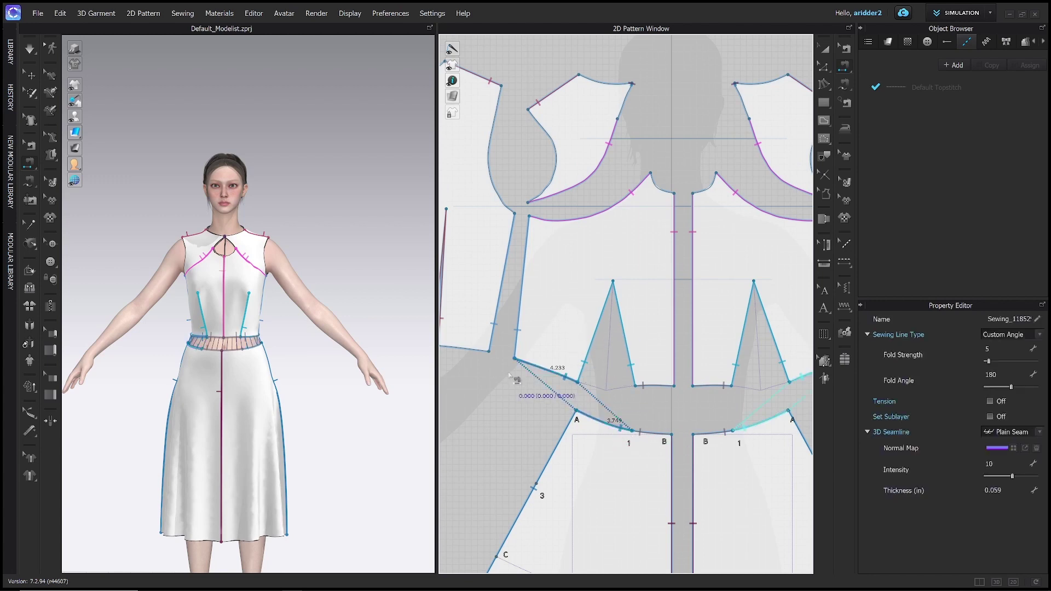
Segment-sew the back bodice hem to the back skirt waistline, joining the side segments and the centre-back segments.
scroll(617, 432, down, 3)
middle_drag(609, 426, 691, 355)
scroll(682, 366, down, 2)
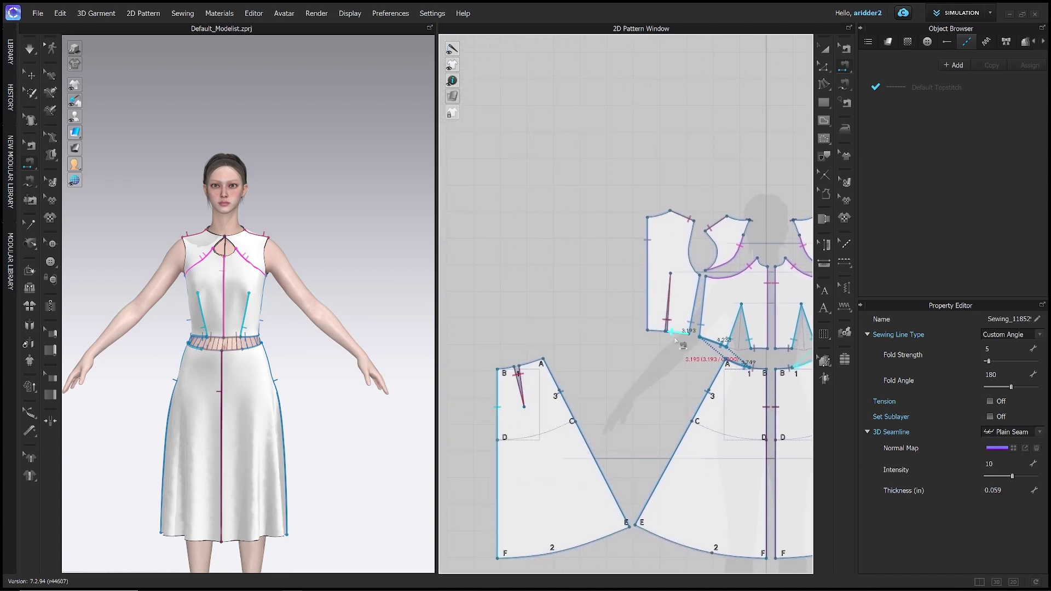
key(a)
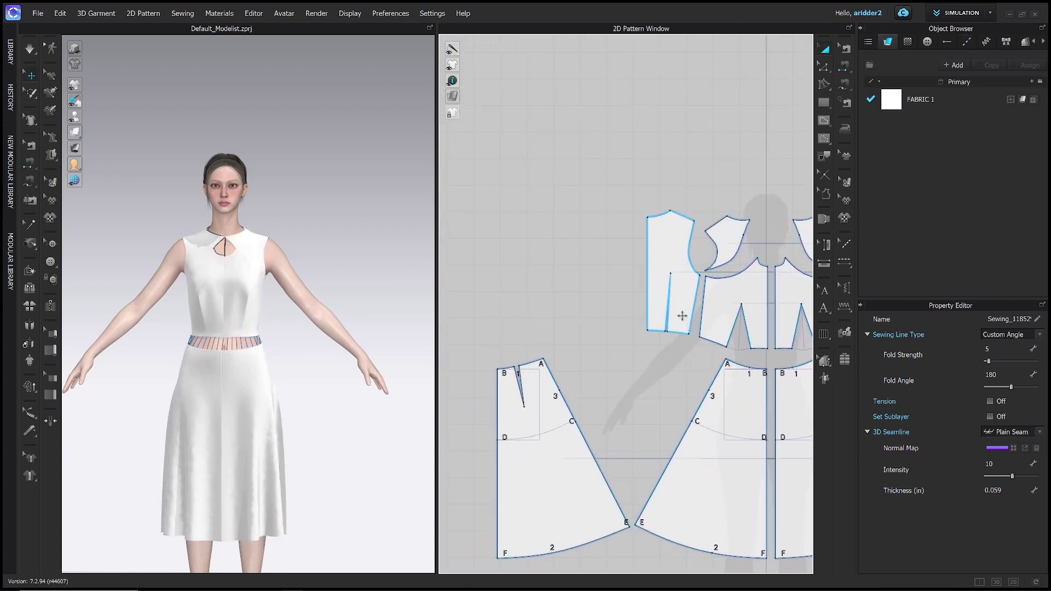
key(n)
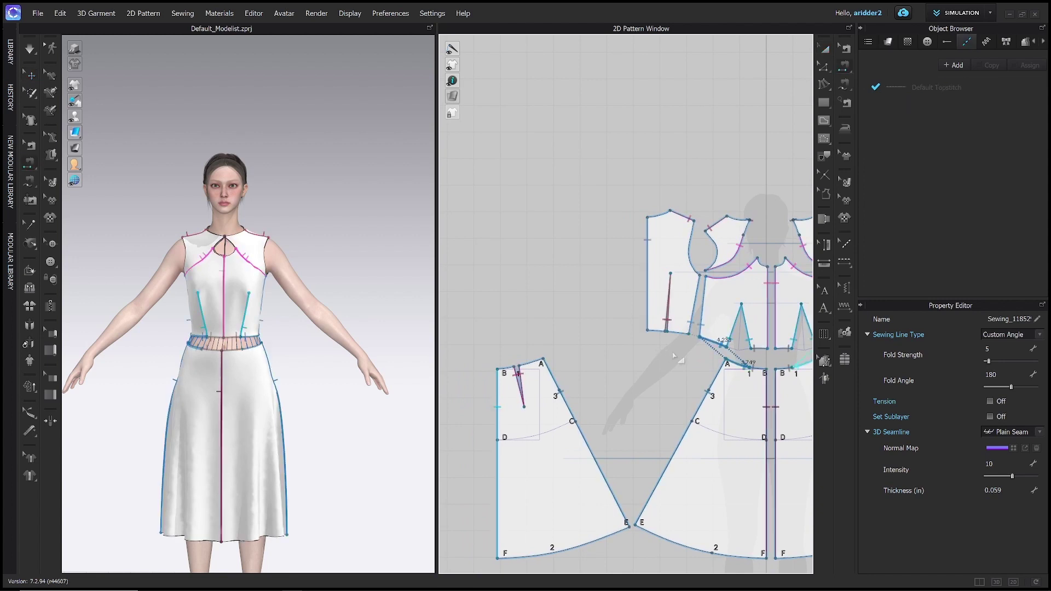
click(676, 333)
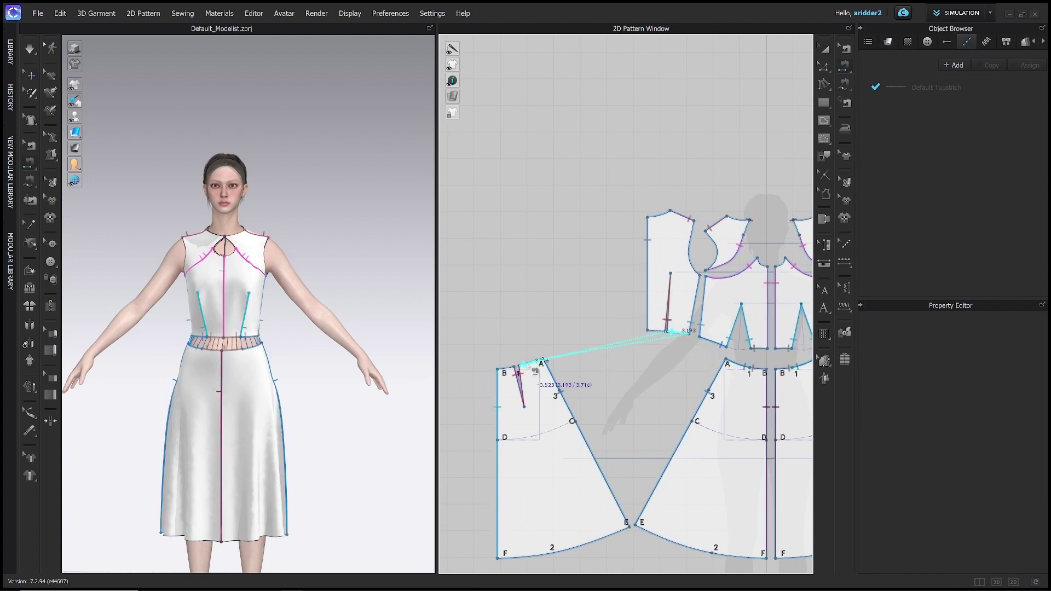
click(534, 363)
click(510, 367)
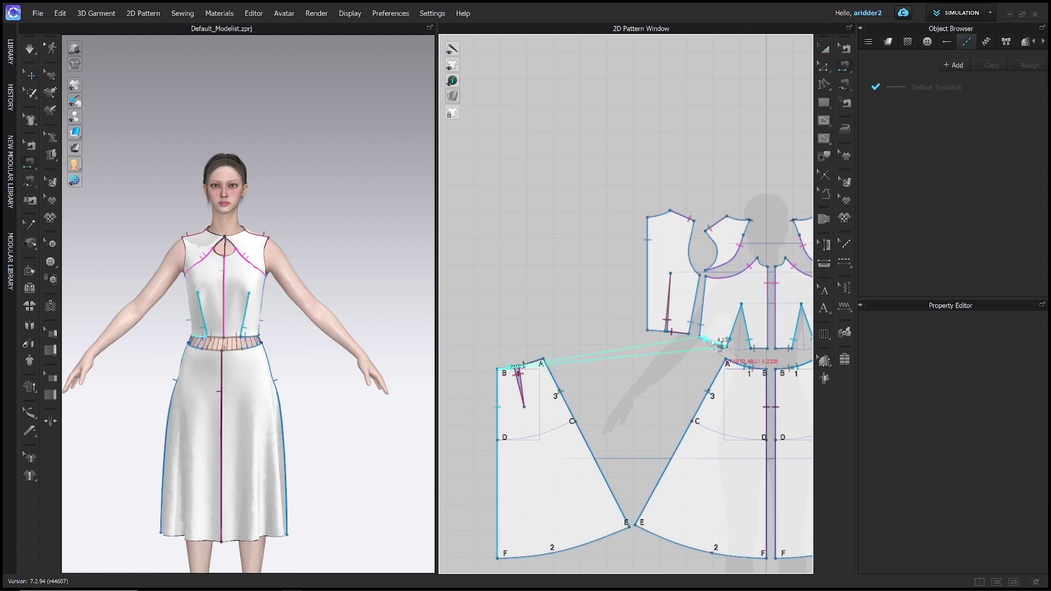
click(668, 332)
Simulate the garment to close the waist seam and view the joined dress from an angle.
key(space)
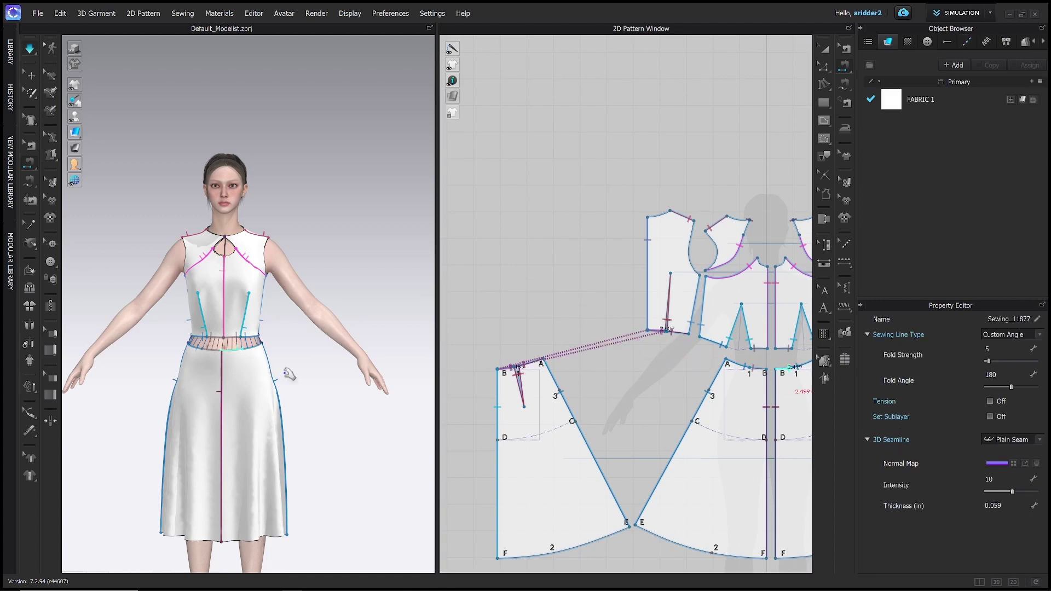
mouse_move(240, 341)
right_down()
mouse_move(371, 348)
mouse_move(333, 338)
mouse_move(241, 349)
right_up()
click(230, 335)
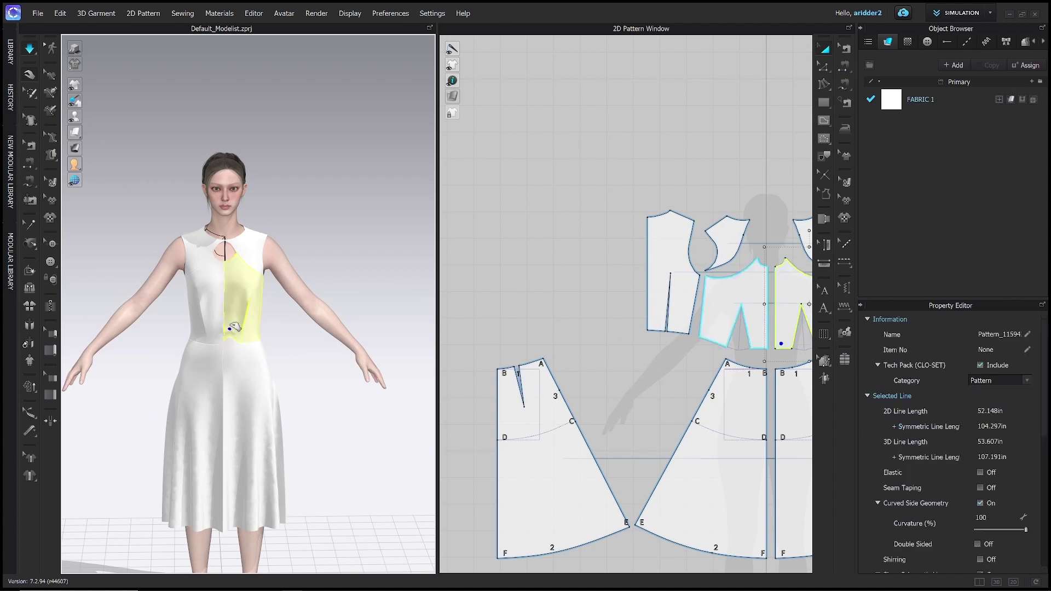
right_drag(338, 345, 330, 343)
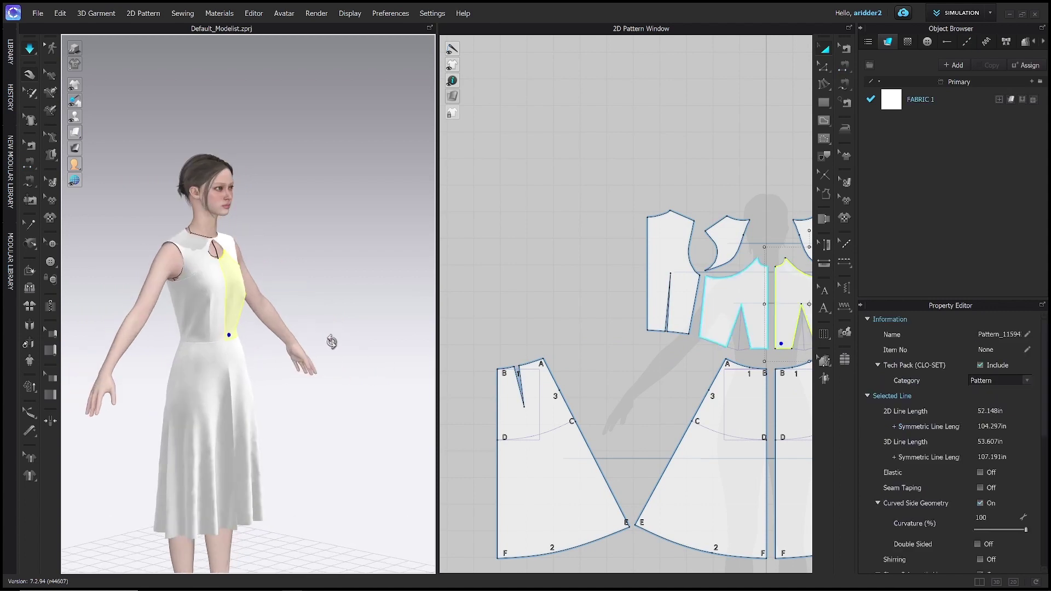
Run Check Sewing Length with a Length Difference of 0.125 in and examine the flagged seams around the waist.
right_drag(780, 408, 614, 341)
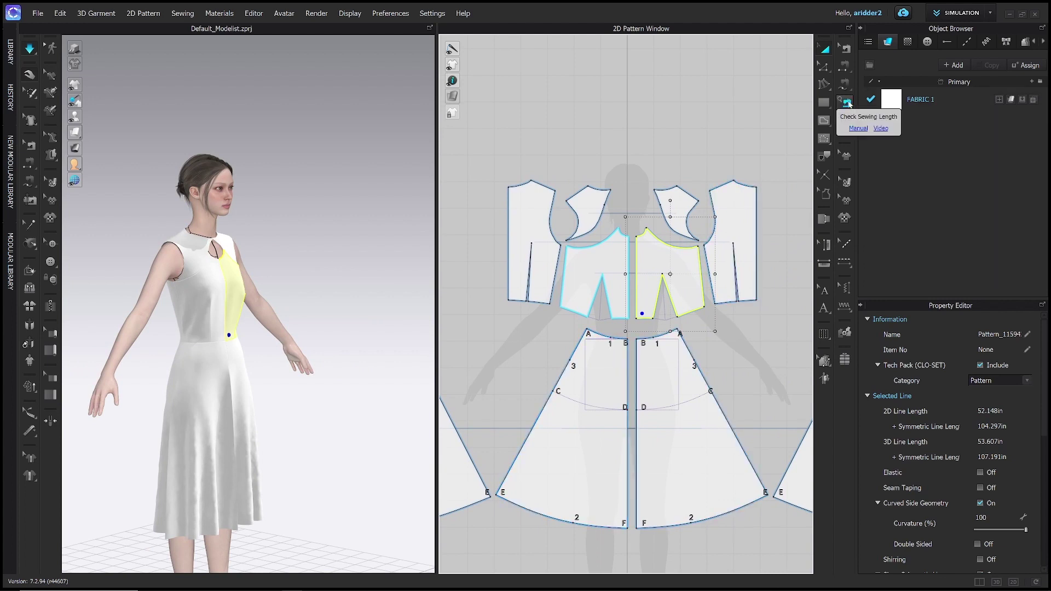
click(847, 103)
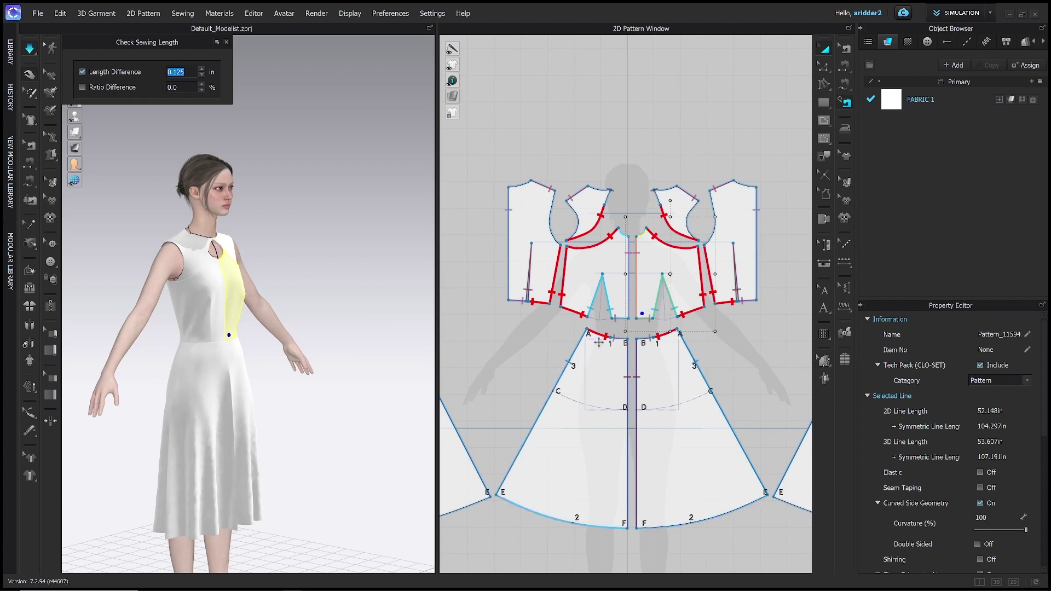
middle_drag(562, 354, 657, 344)
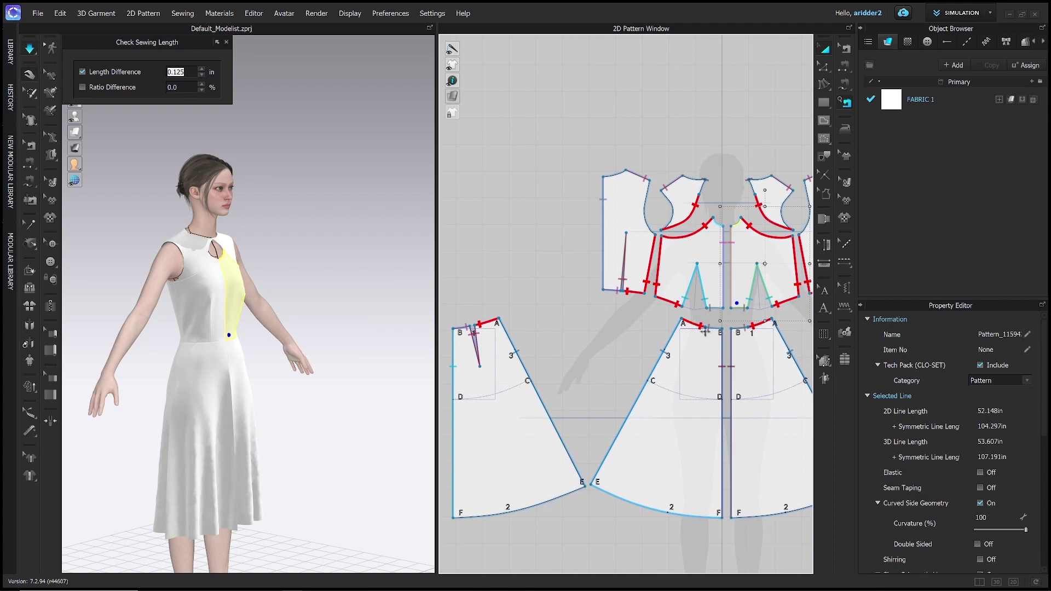
right_drag(406, 345, 223, 340)
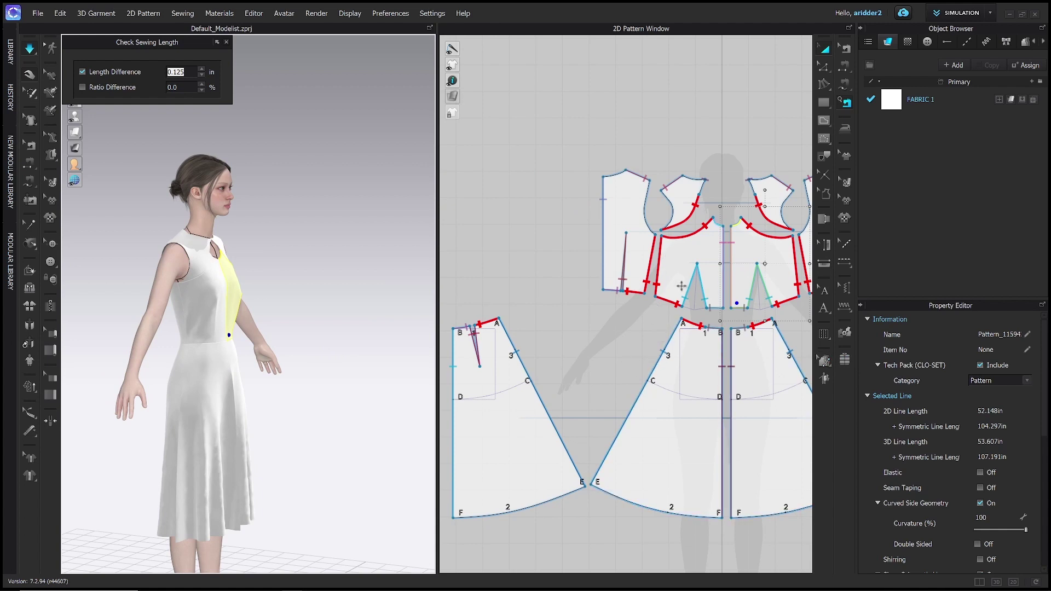
scroll(702, 336, up, 3)
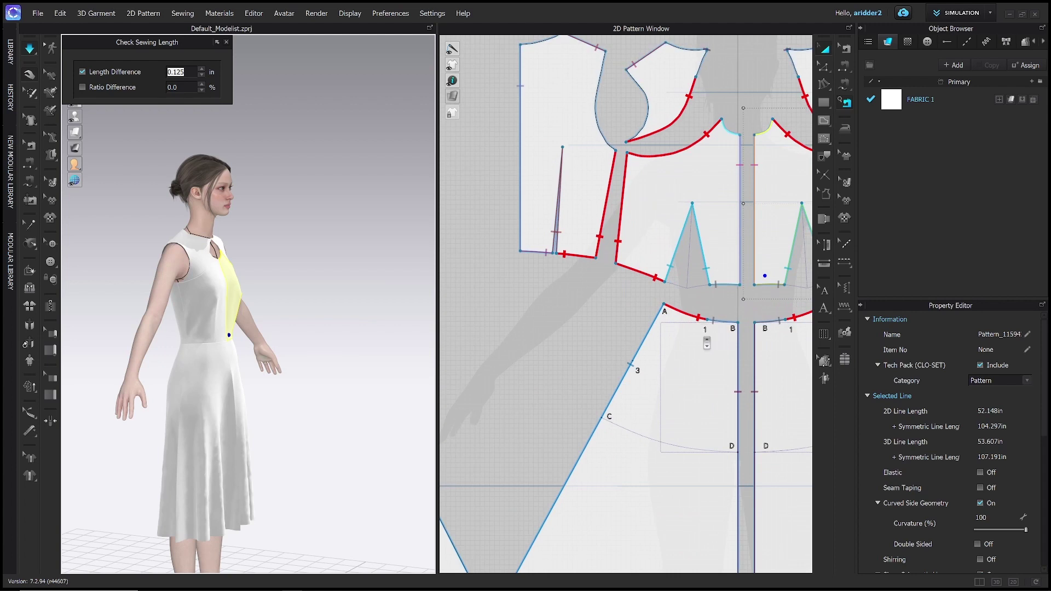
Inspect the length difference of the side seam joining the front bodice hem to the front skirt waistline.
key(b)
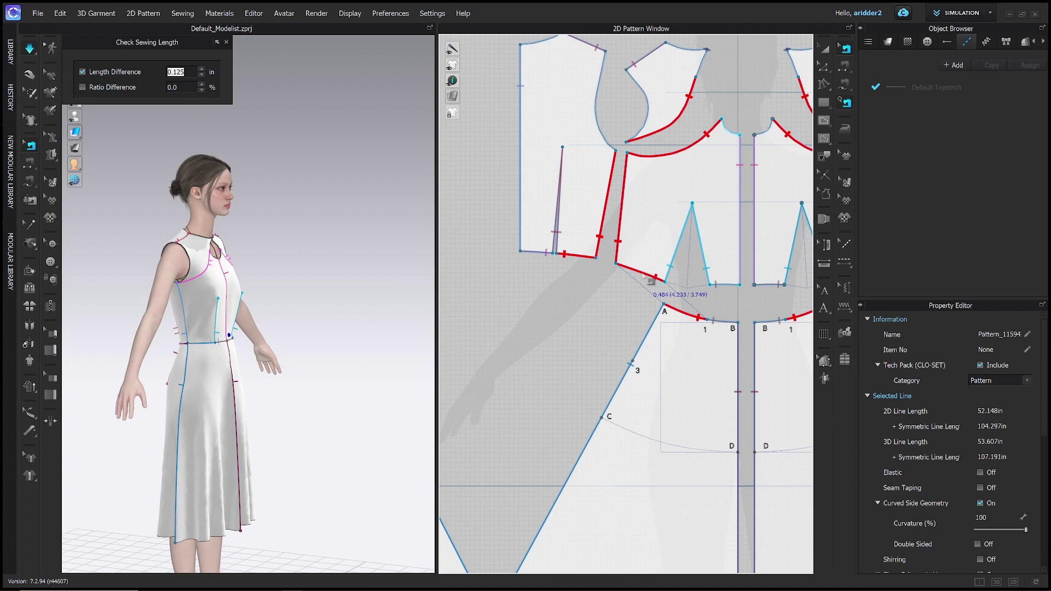
click(687, 314)
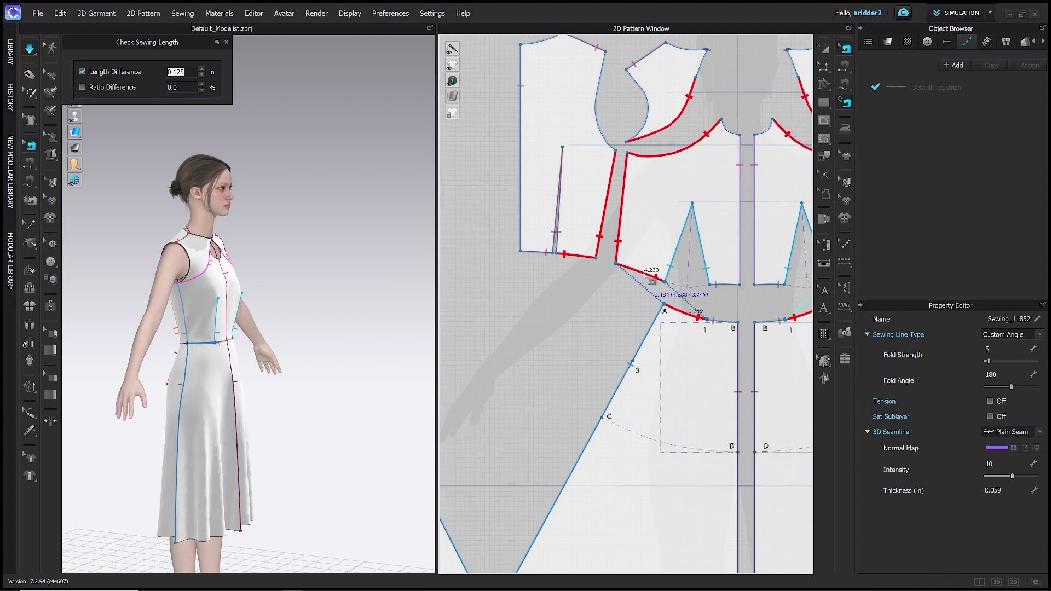
right_click(644, 273)
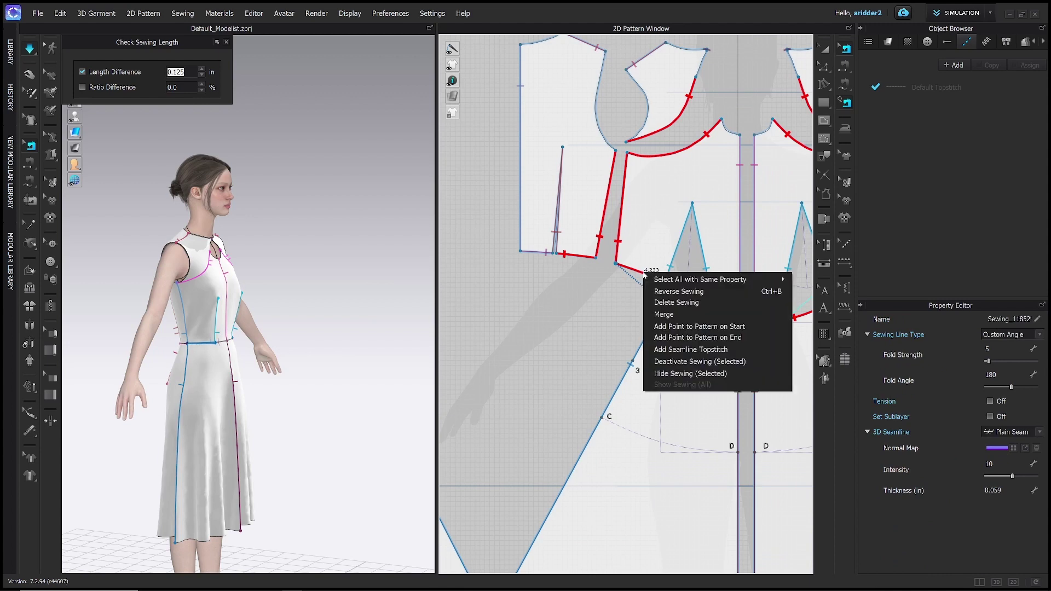
click(652, 291)
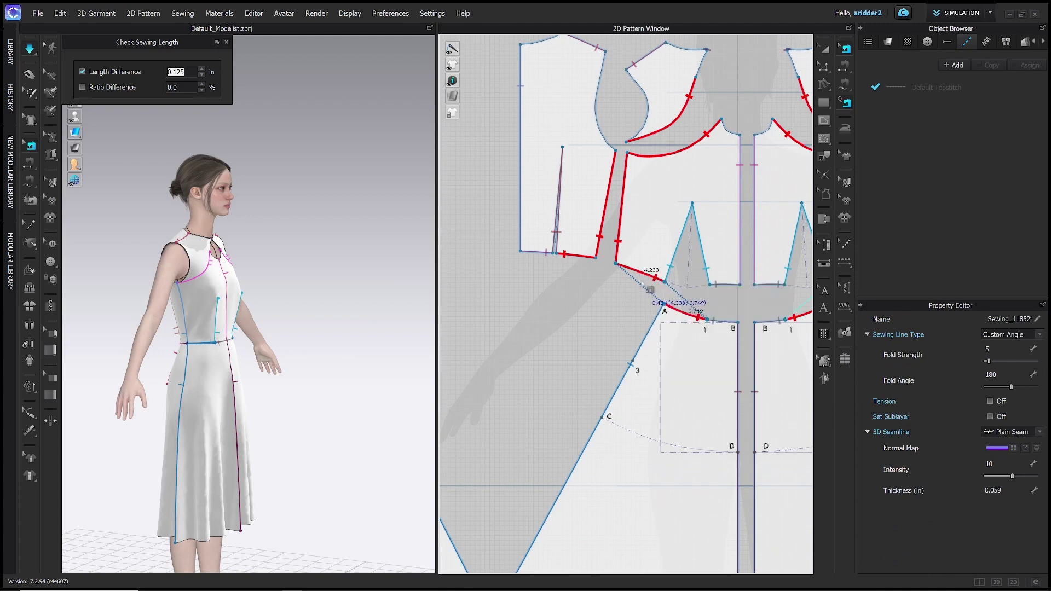
Change the length of the front bodice hem's side segment to 3.75 in with the direction set to End.
key(z)
click(654, 279)
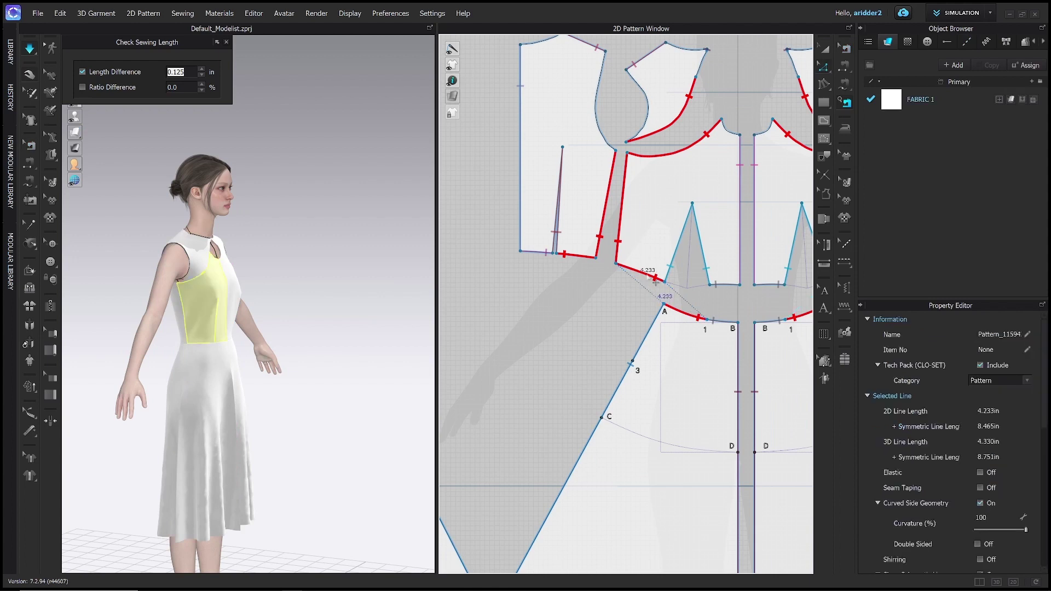
right_click(647, 276)
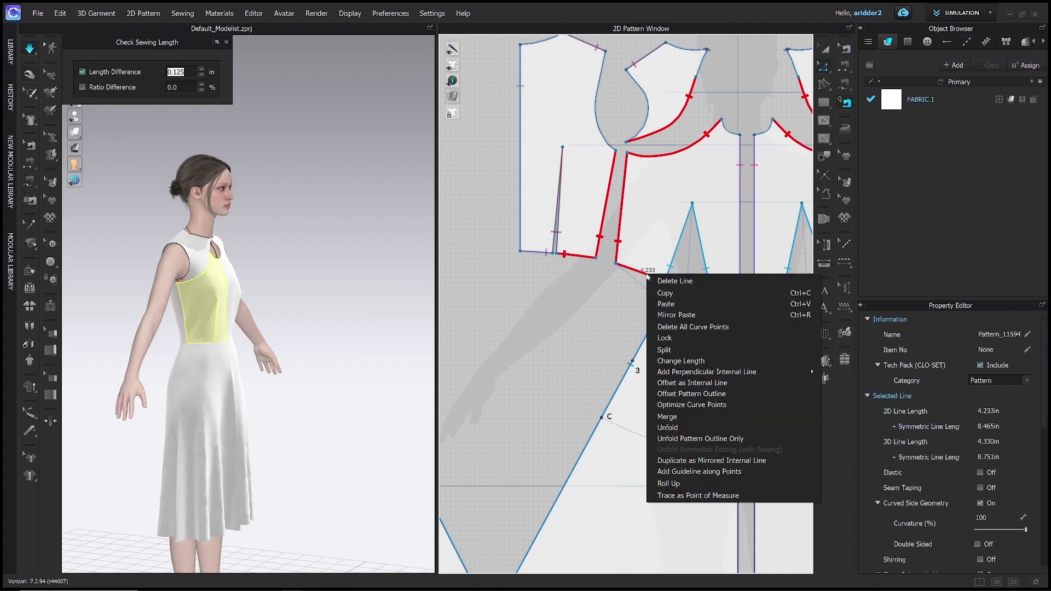
click(680, 361)
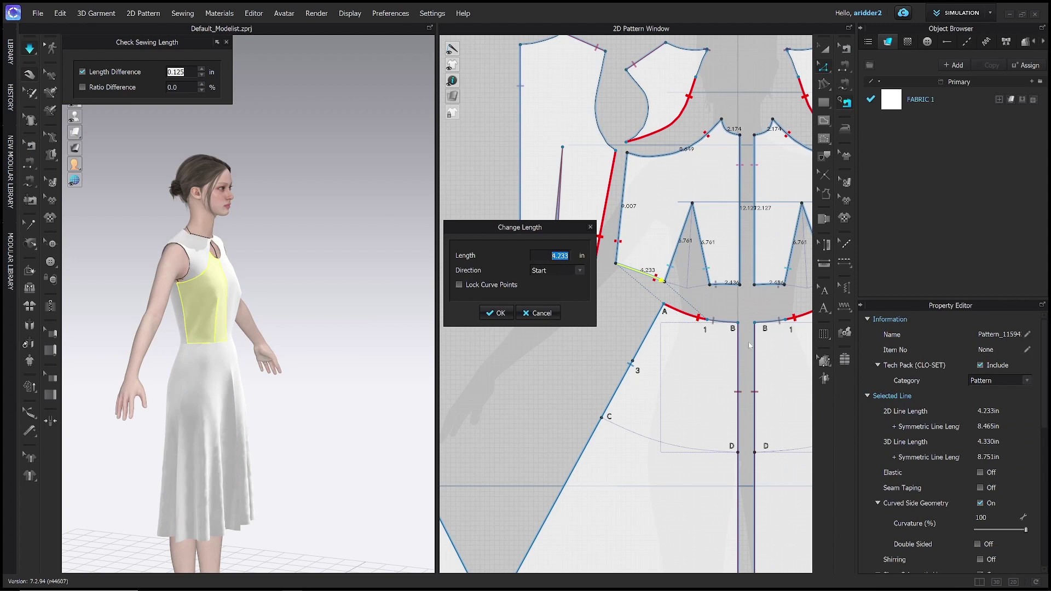
text(3,75)
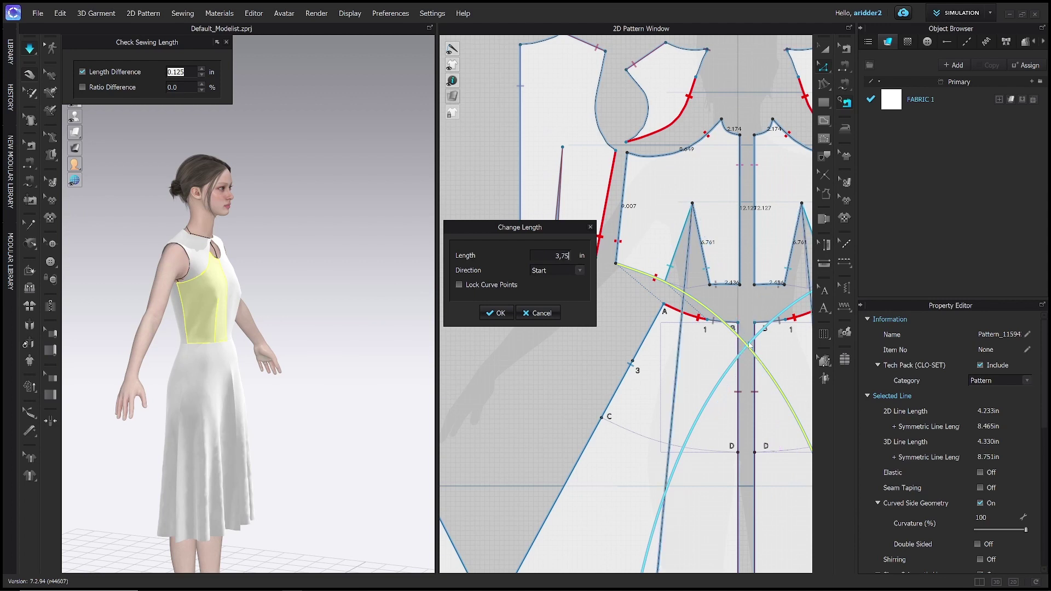
key(BackSpace)
key(BackSpace)
key(BackSpace)
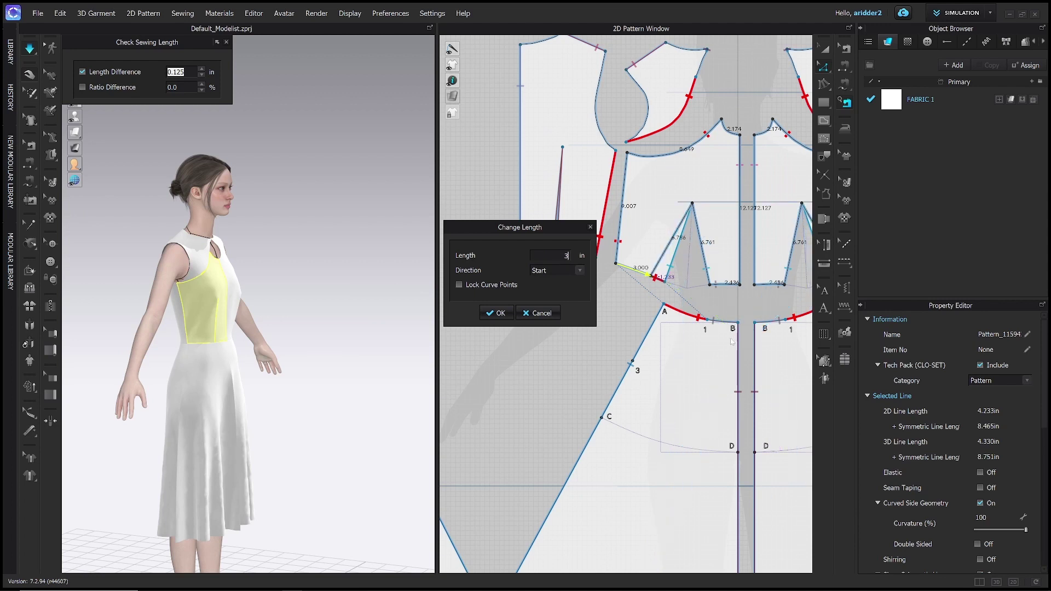
text(.75)
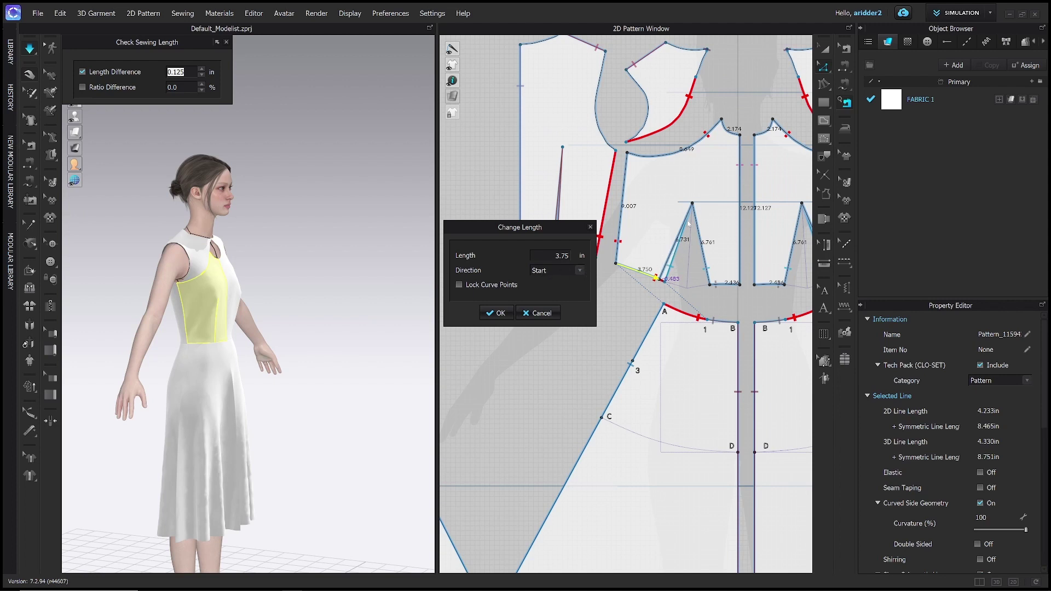
click(580, 271)
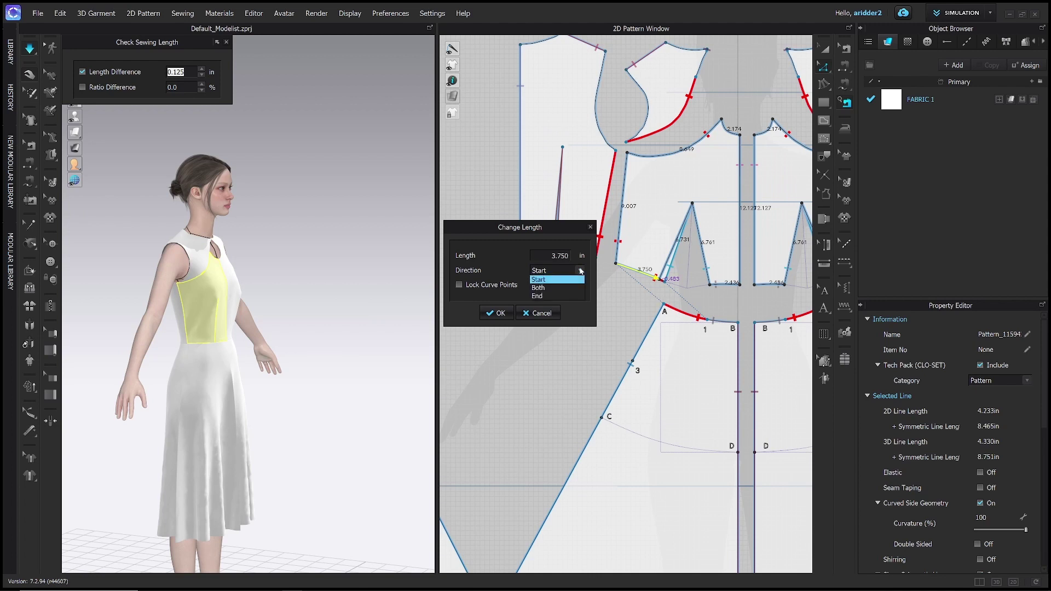
click(557, 296)
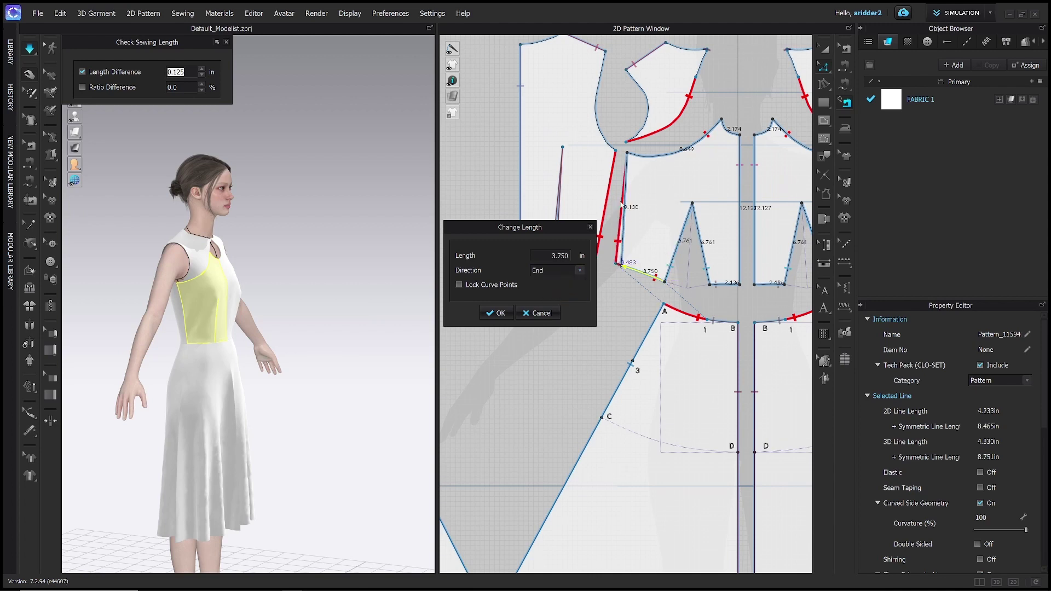
click(498, 313)
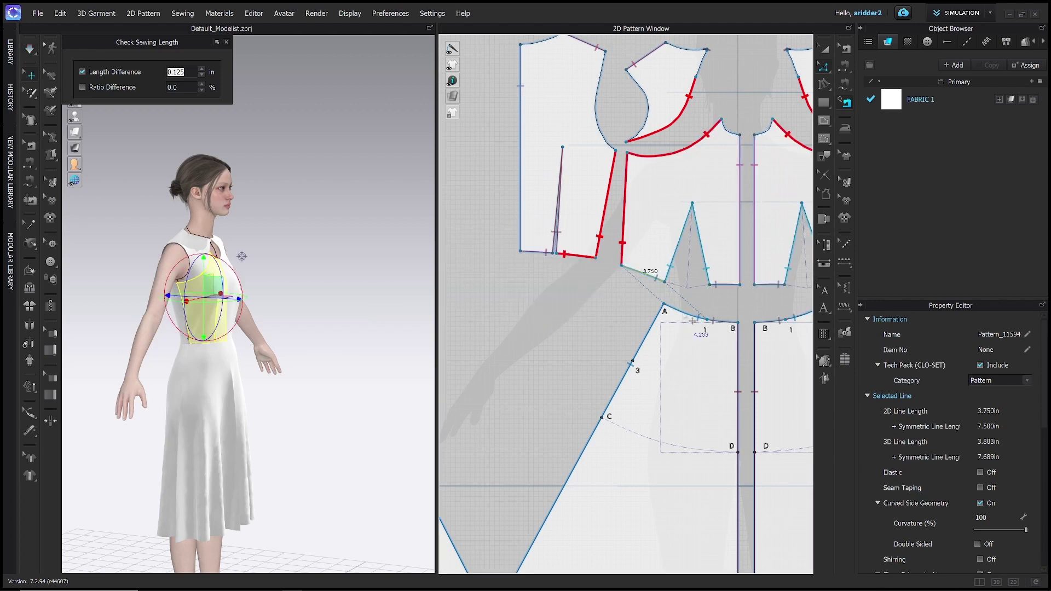
Check the length of the back skirt waistline's side segment between the dart and the side seam.
scroll(576, 276, down, 3)
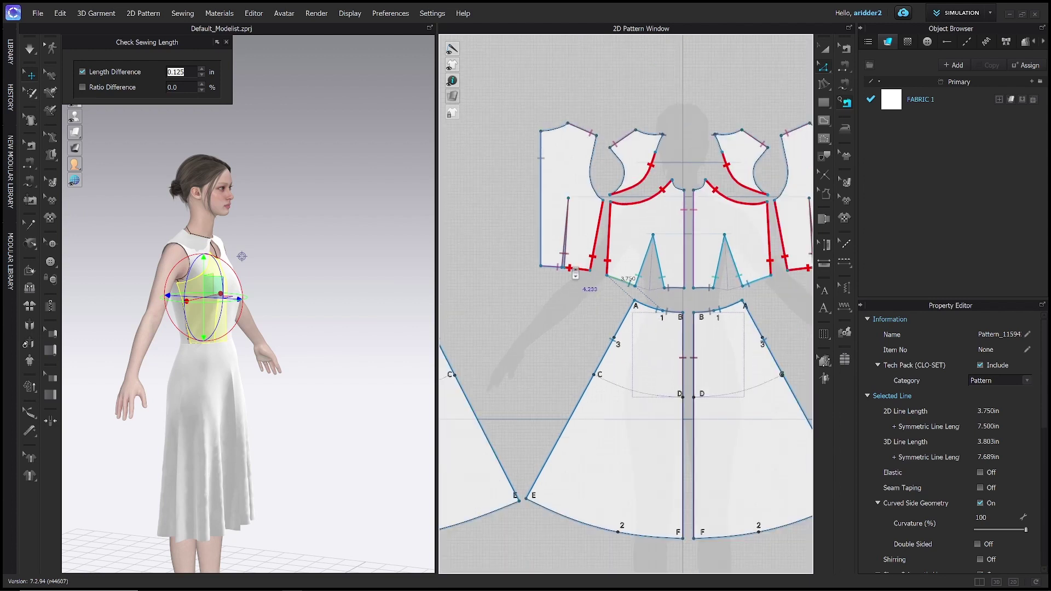
right_drag(573, 268, 679, 272)
click(522, 311)
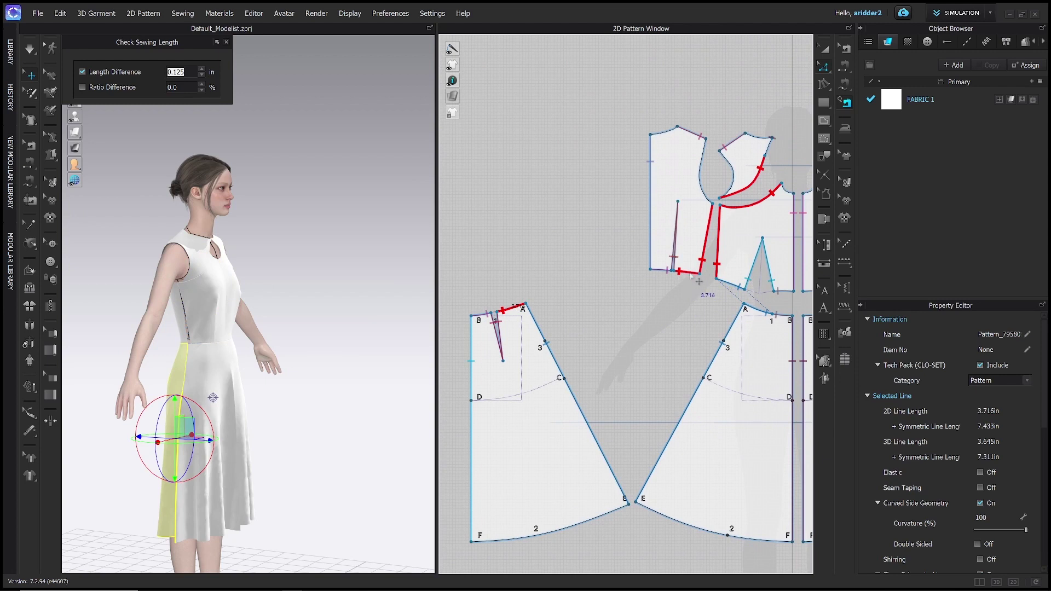
Change the length of the back bodice hem's side segment to 3.75 in with the direction set to End and re-simulate the dress.
click(691, 278)
scroll(693, 278, up, 2)
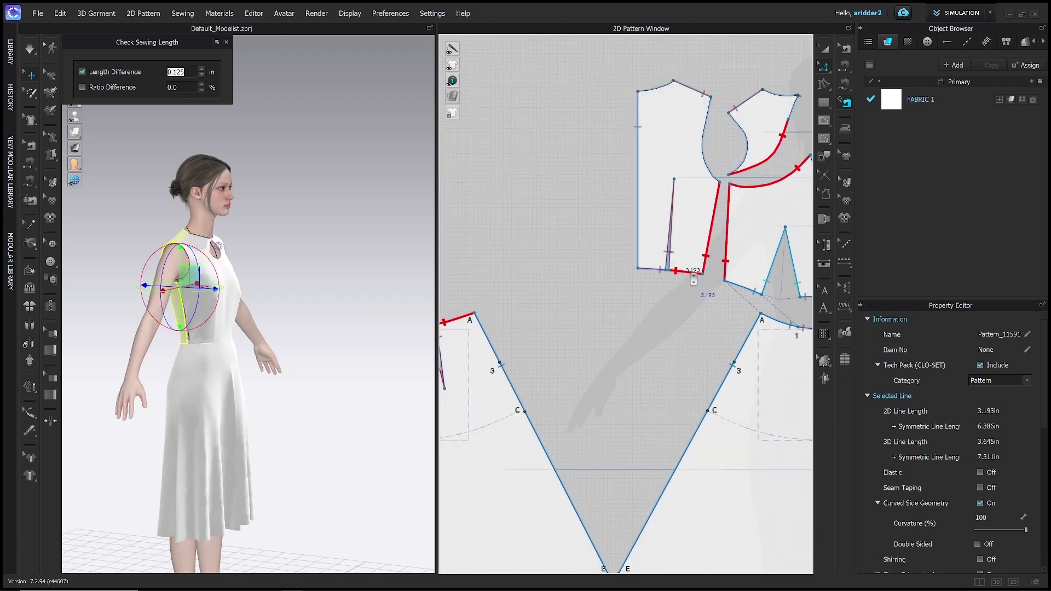
right_click(691, 275)
click(674, 280)
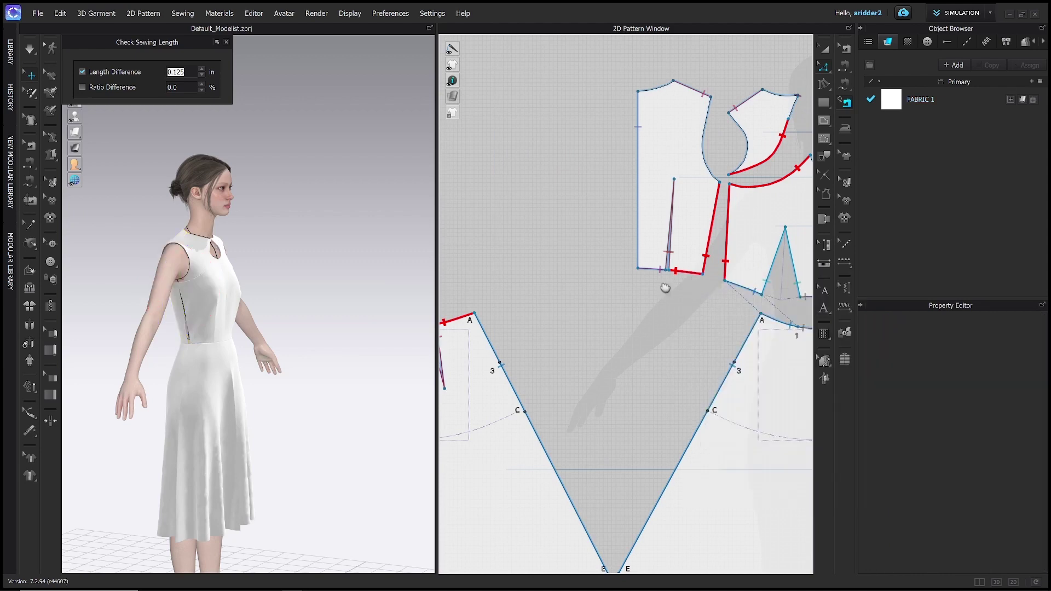
right_drag(664, 286, 589, 306)
right_click(619, 295)
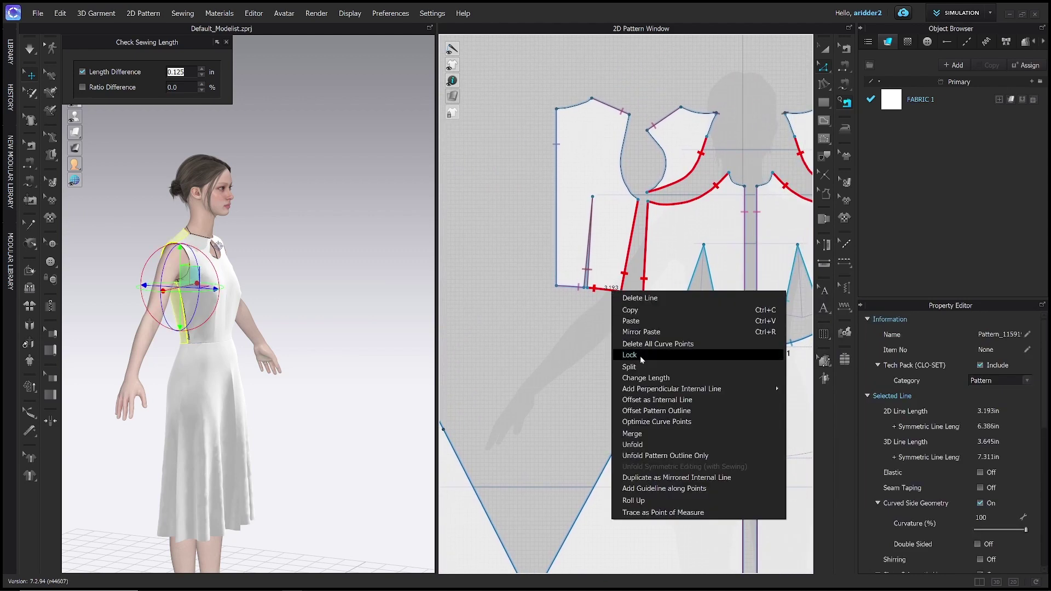
click(641, 380)
drag(551, 219, 555, 330)
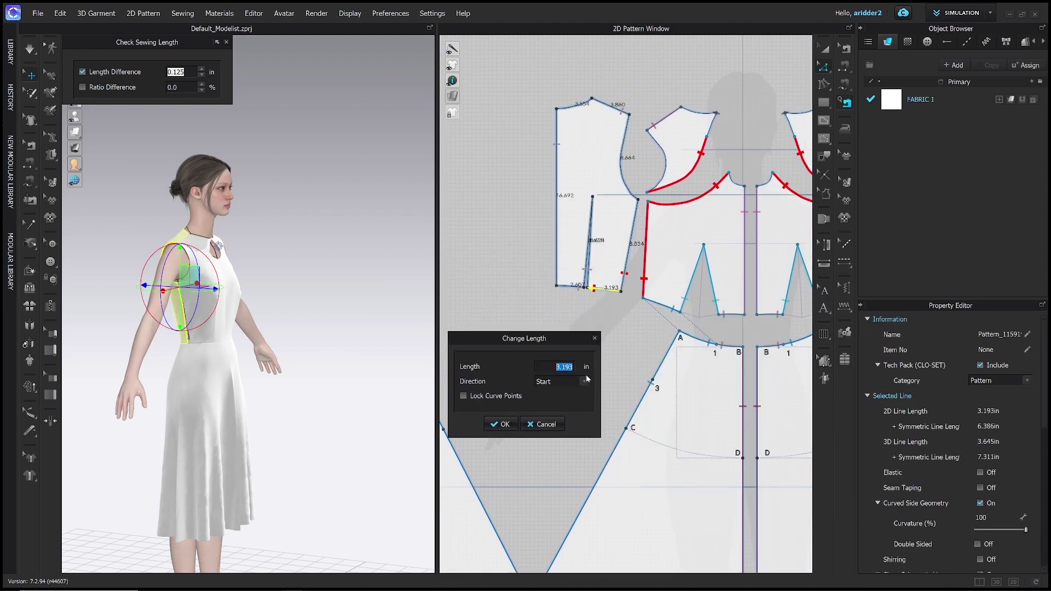
text(3.75)
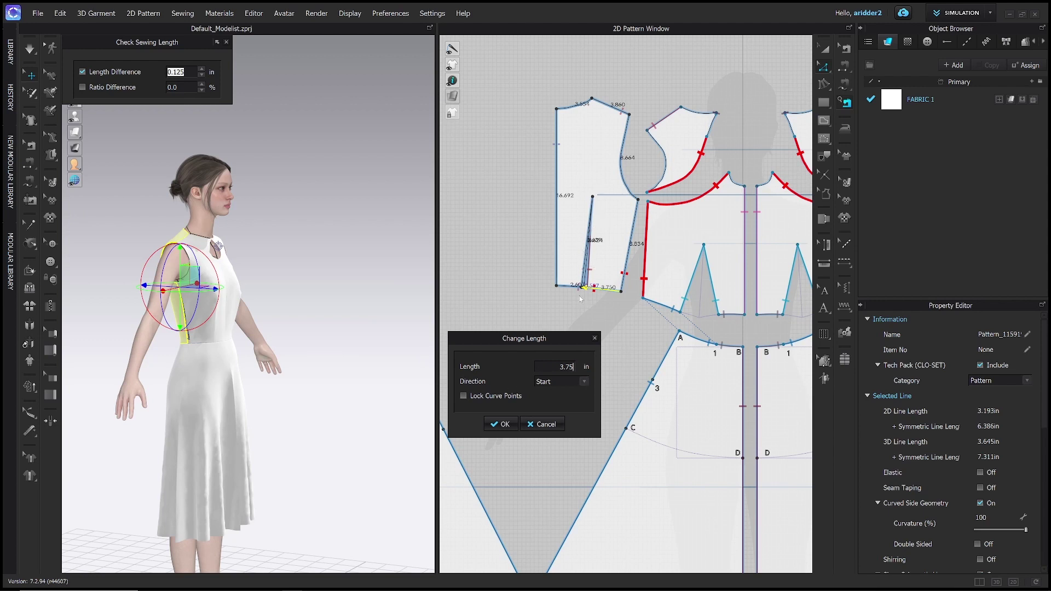
click(584, 382)
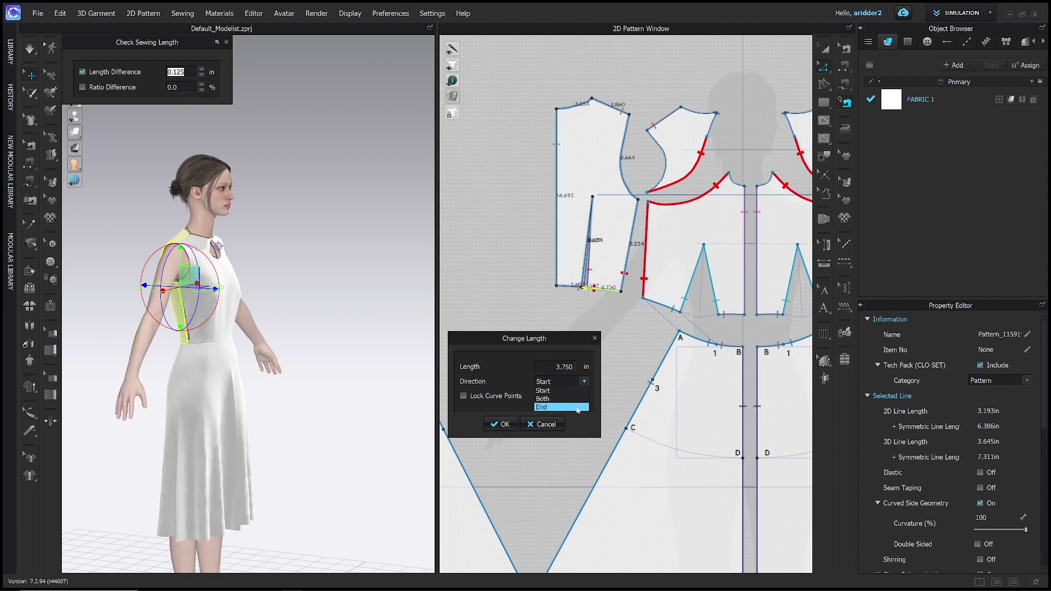
click(556, 406)
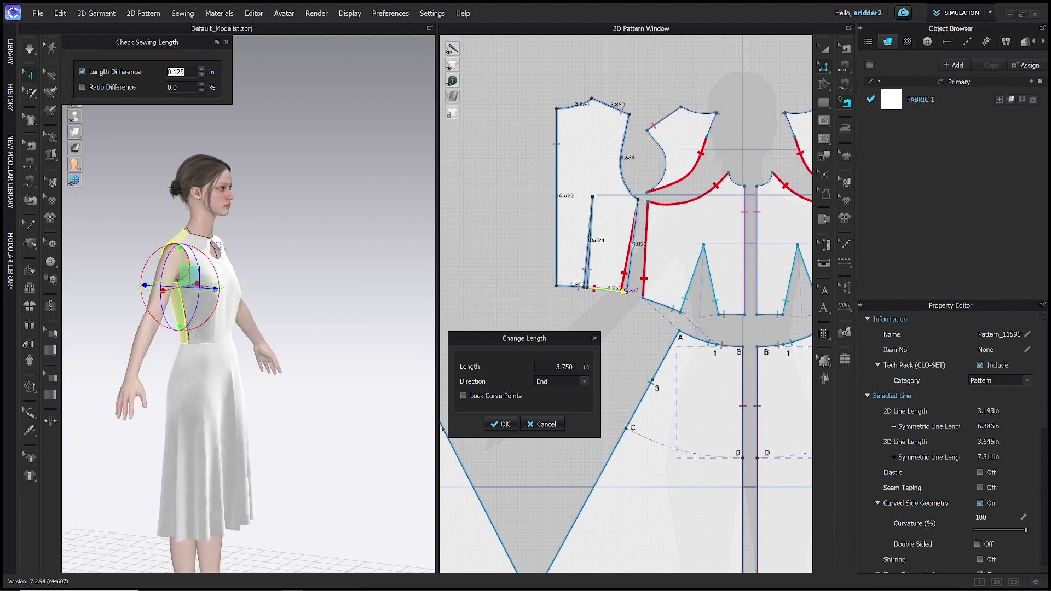
click(495, 425)
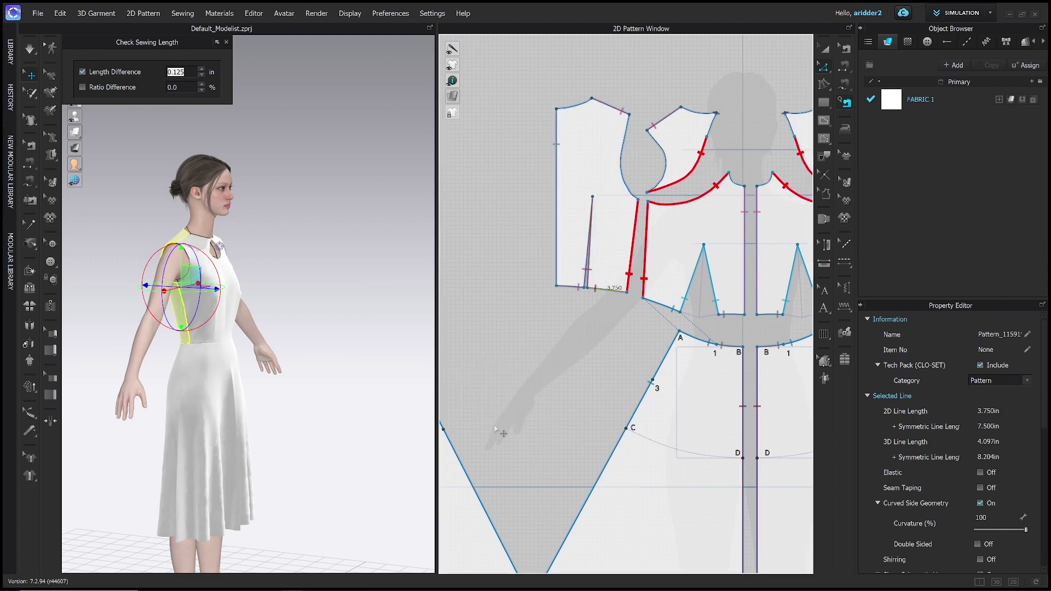
key(space)
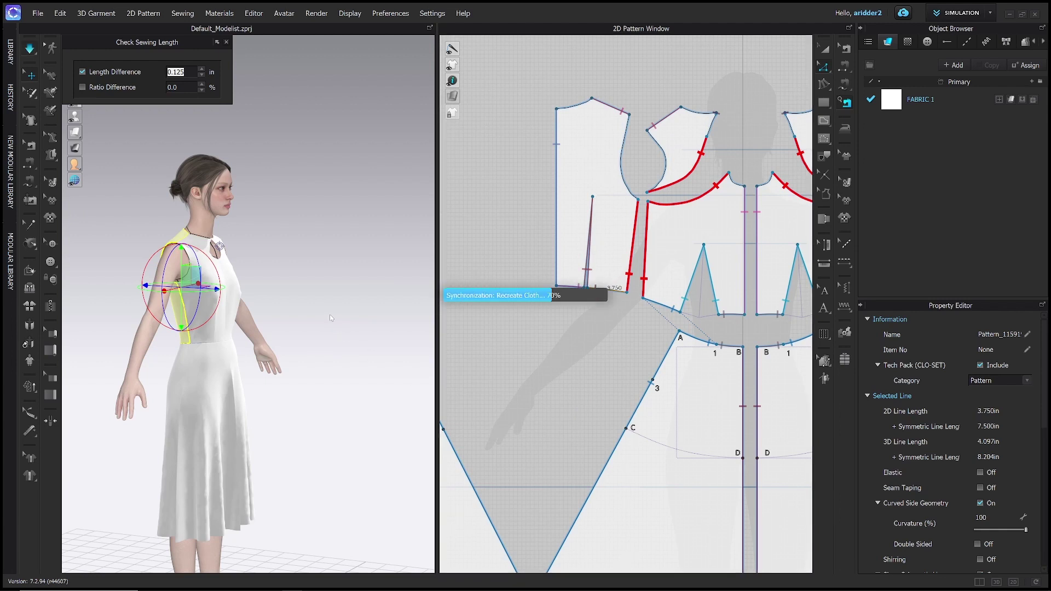
right_drag(334, 320, 264, 307)
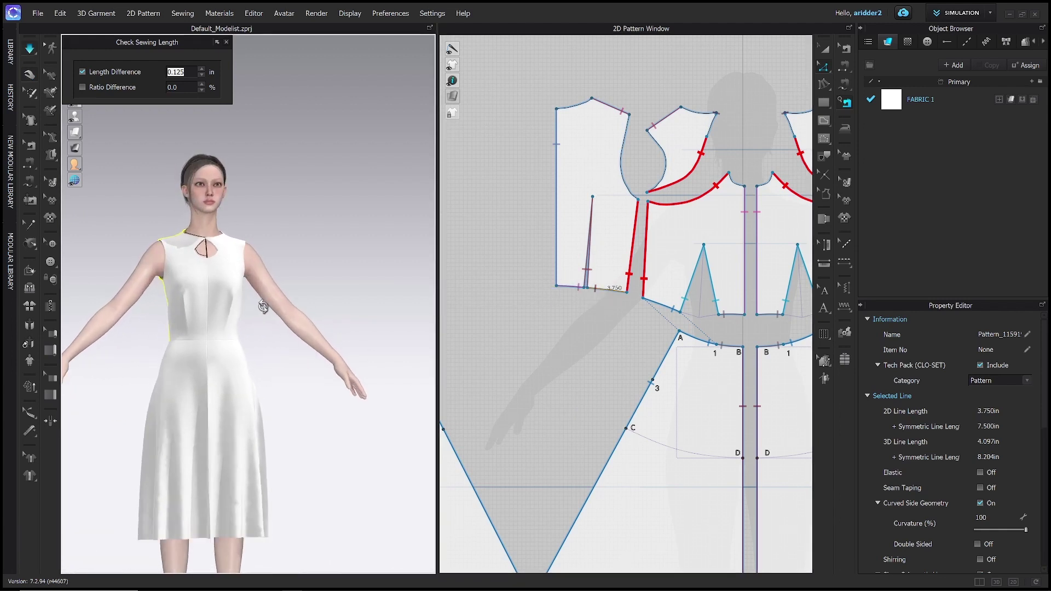
Raise both segments of the front bodice hem about 0.24 in to shorten the front side seam.
middle_drag(686, 218, 634, 248)
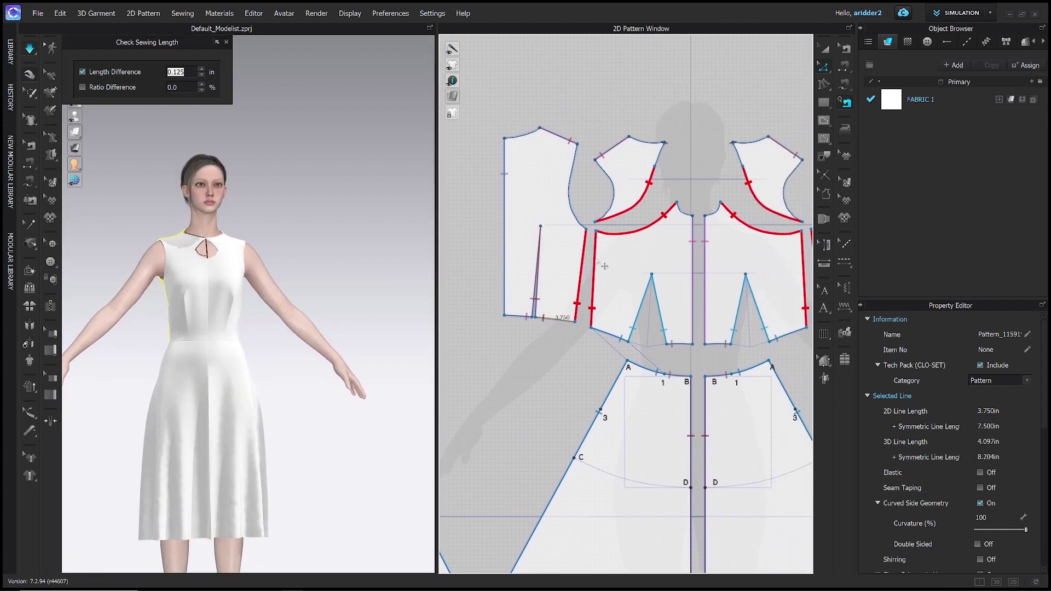
scroll(602, 265, up, 5)
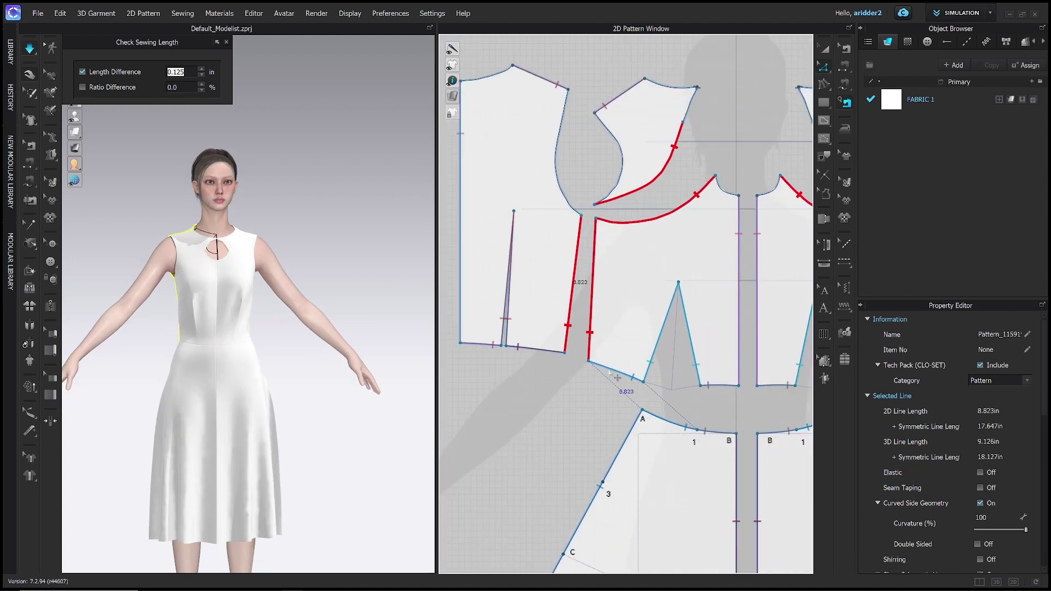
click(610, 372)
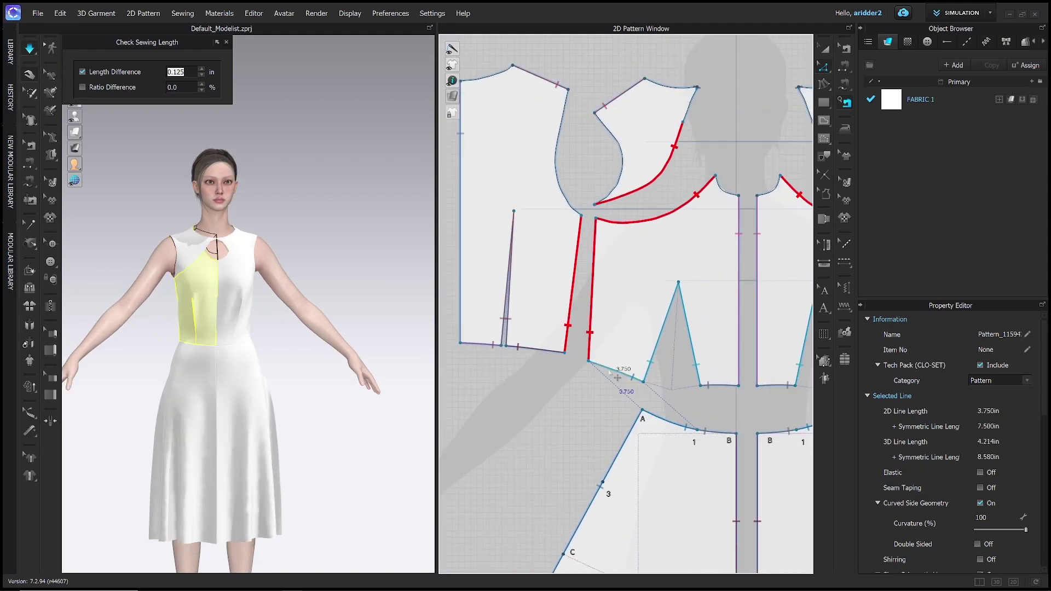
shift+click(721, 386)
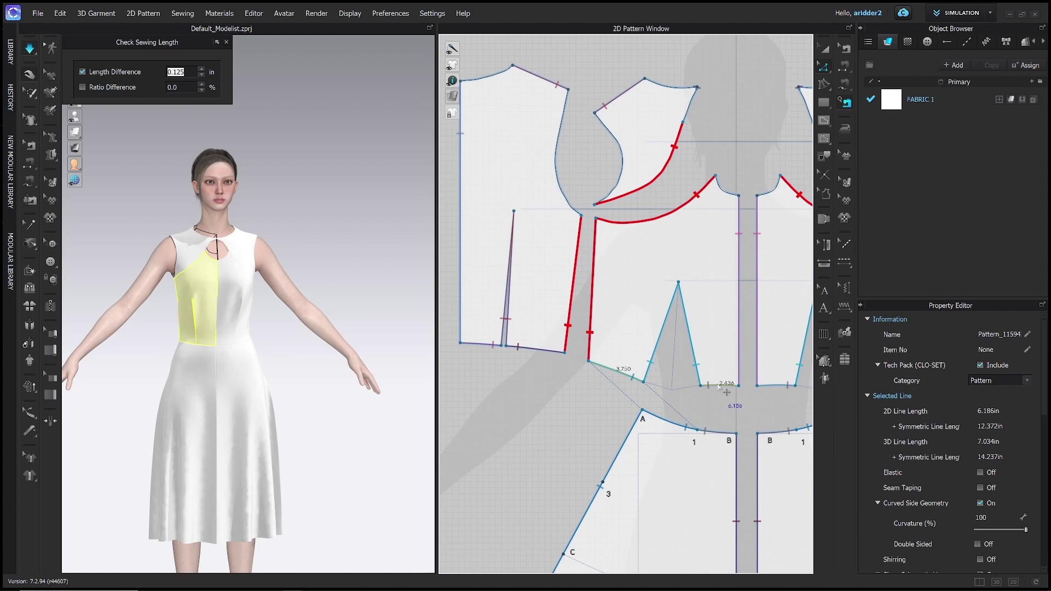
drag(719, 387, 726, 387)
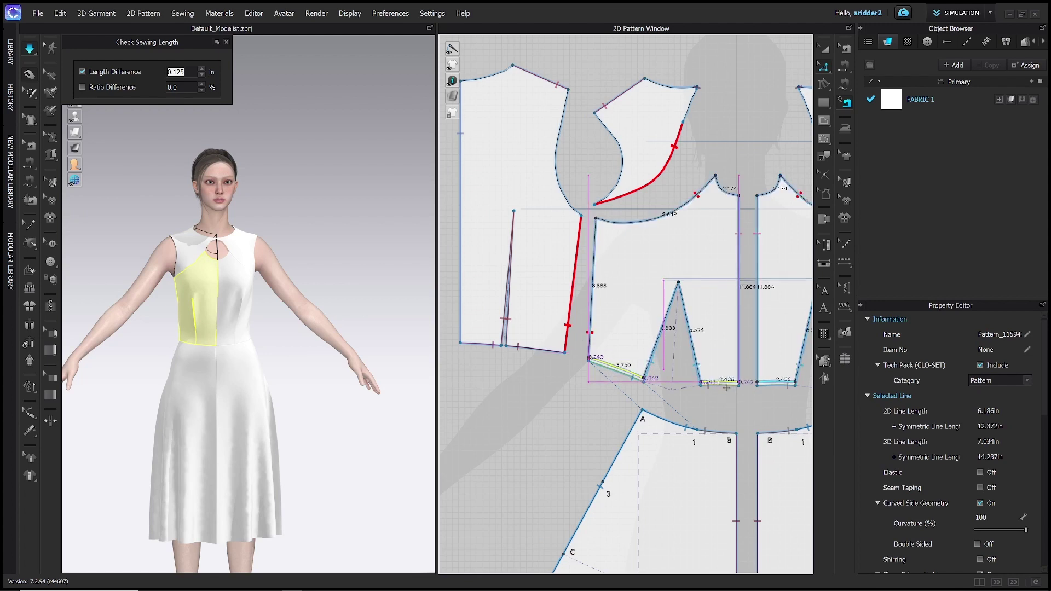
drag(726, 387, 726, 387)
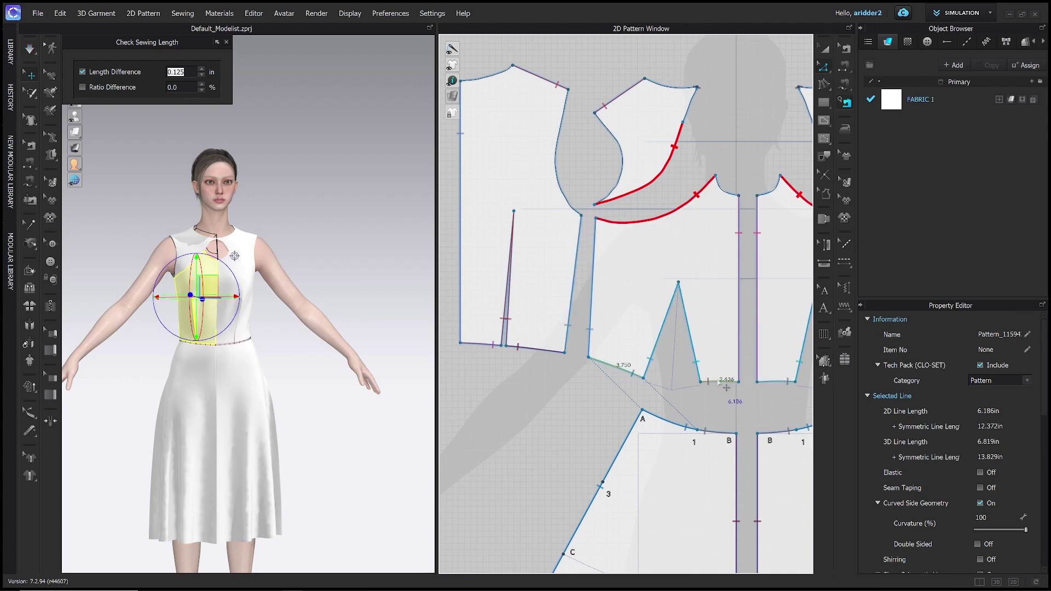
Simulate the dress and tug the bodice and skirt fabric around the waist so the garment settles on the avatar.
key(space)
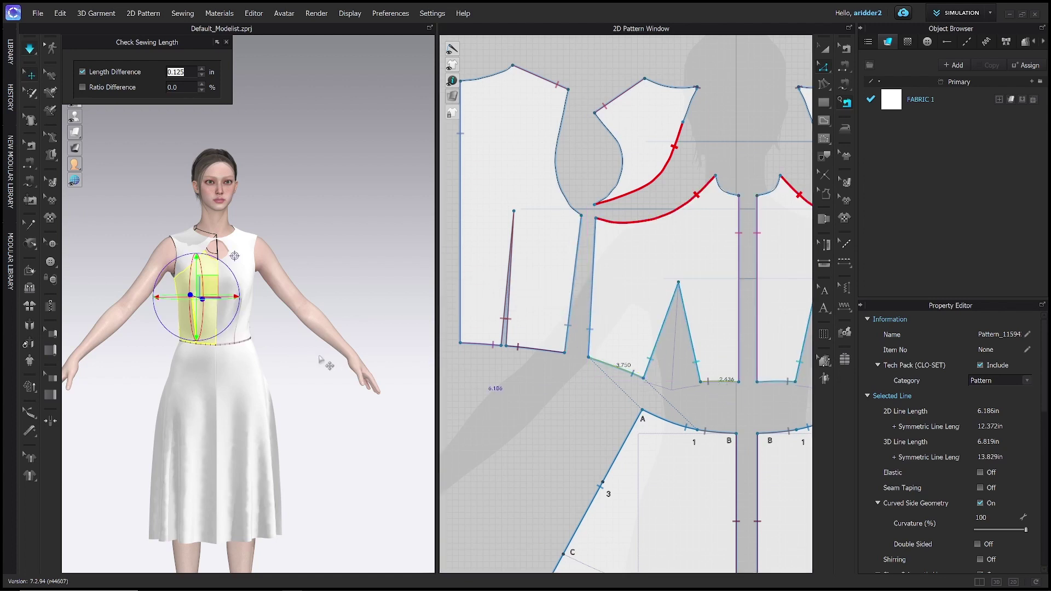
right_drag(276, 345, 312, 348)
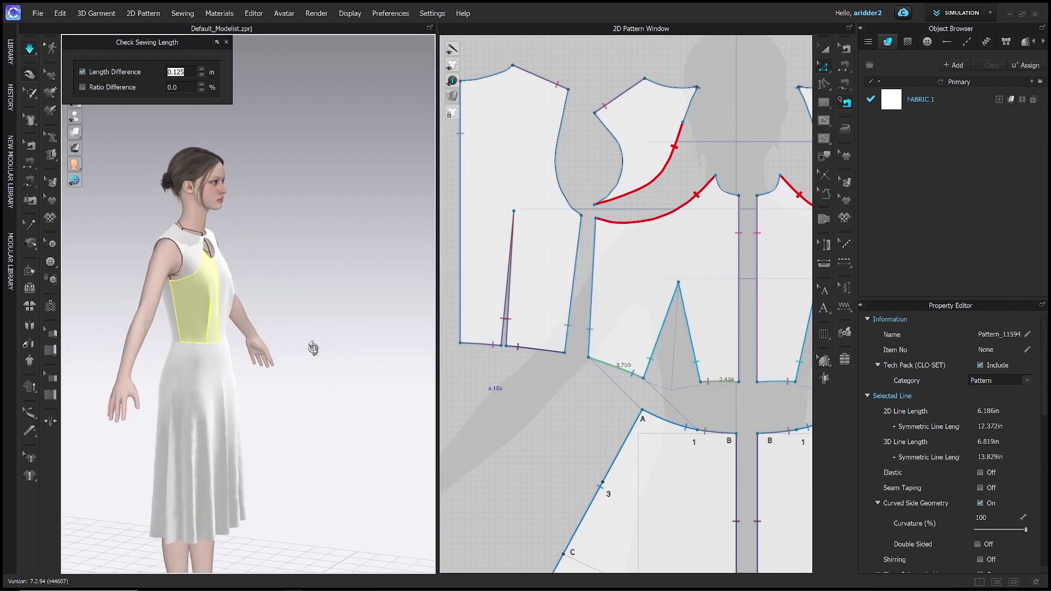
drag(188, 357, 171, 366)
right_drag(238, 362, 153, 362)
click(224, 328)
mouse_move(250, 364)
right_down()
mouse_move(176, 359)
mouse_move(251, 368)
right_up()
click(241, 374)
click(175, 300)
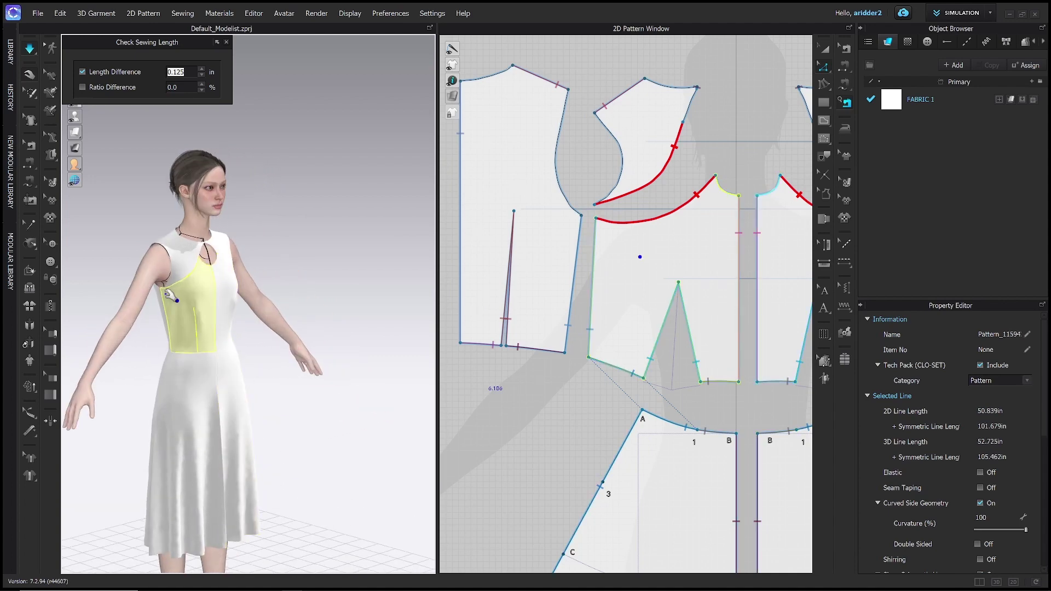
right_drag(175, 300, 211, 361)
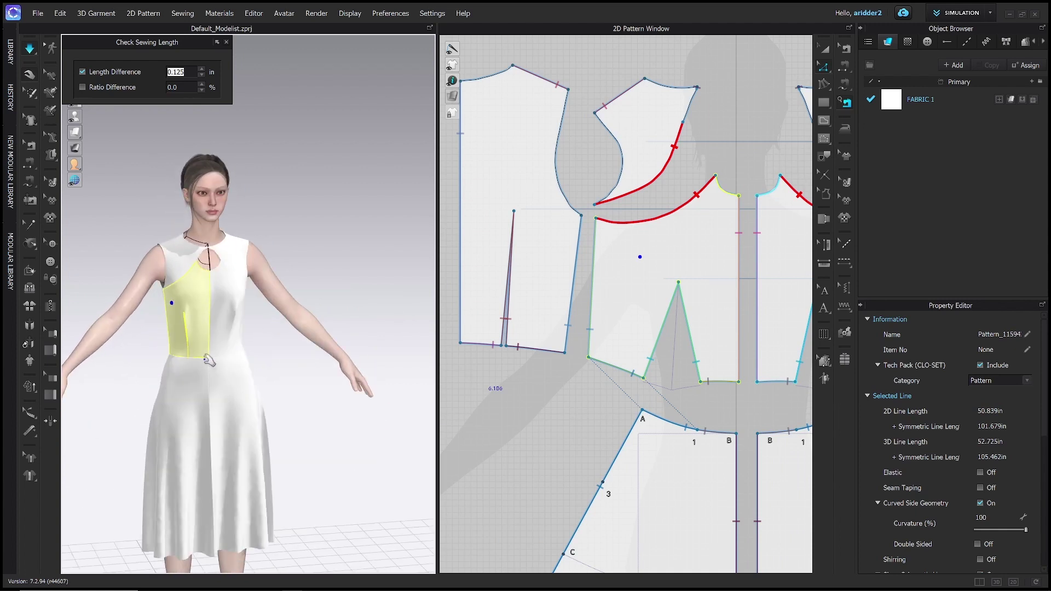
click(175, 360)
drag(175, 360, 177, 383)
Compare the lengths of the flagged curved seam edges joining the front yoke to the front bodice.
click(572, 375)
middle_drag(571, 375, 543, 442)
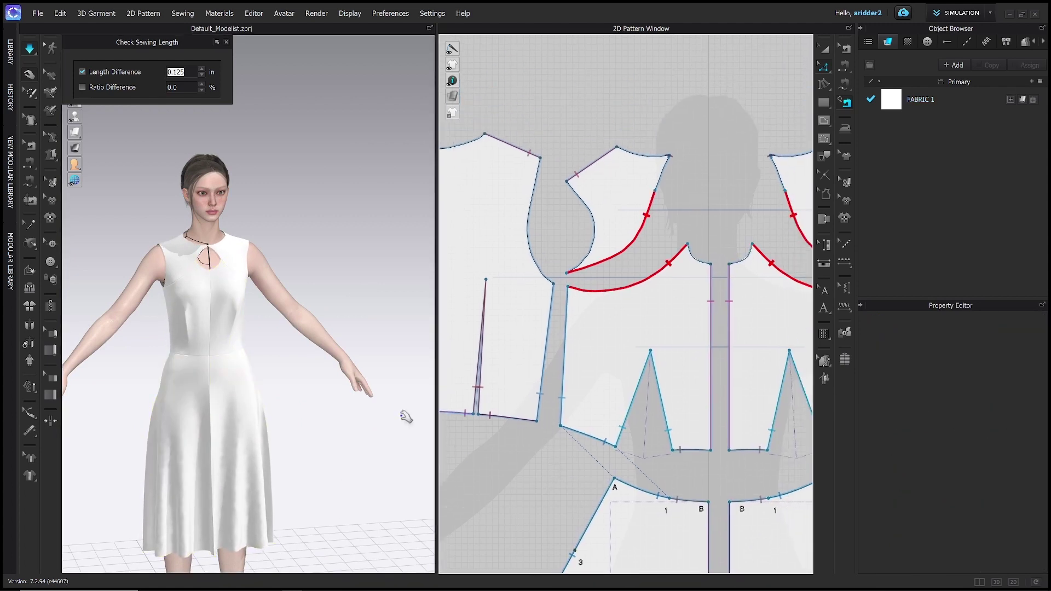
click(653, 290)
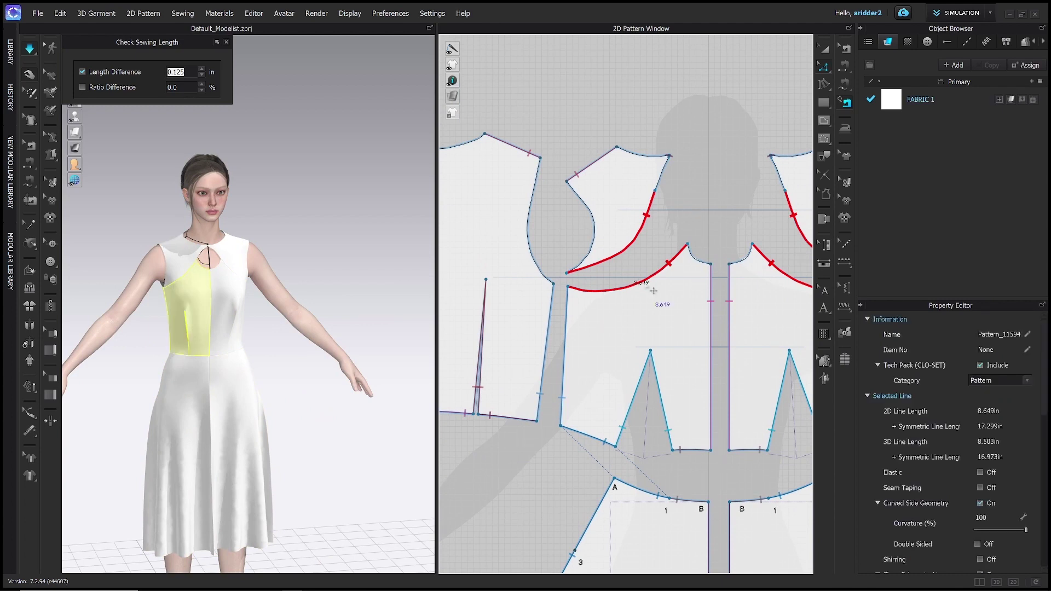
click(638, 253)
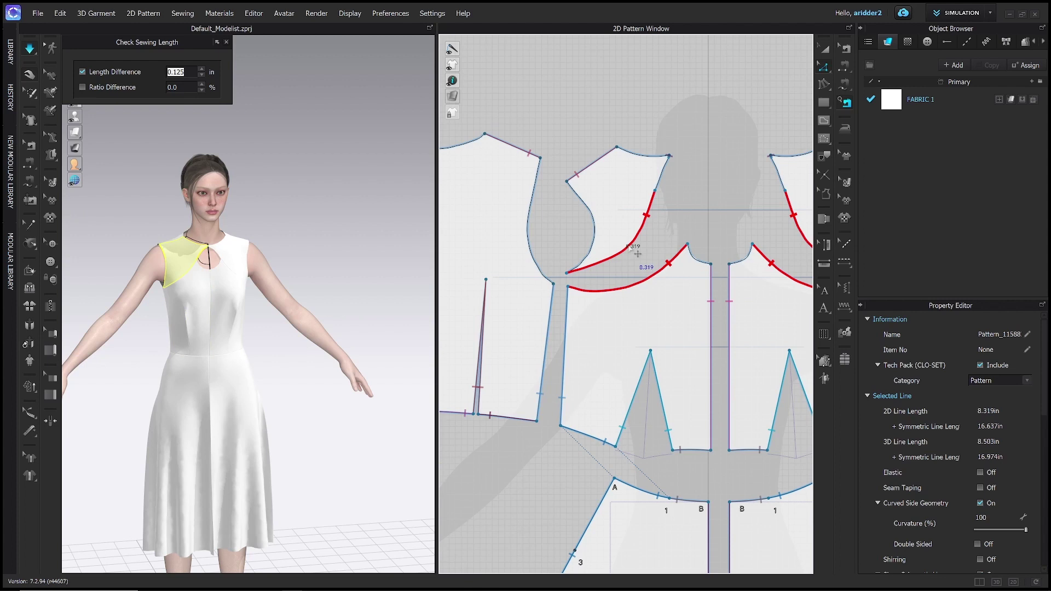
click(659, 273)
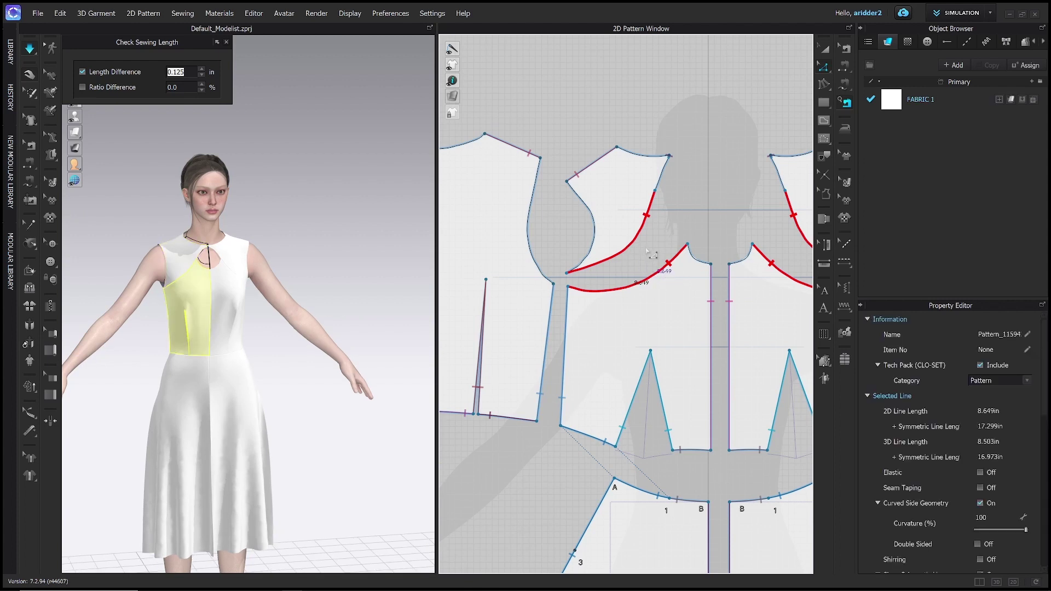
Change the length of the front yoke's curved seam edge to 8.65 in with the direction set to Start and re-simulate.
click(651, 212)
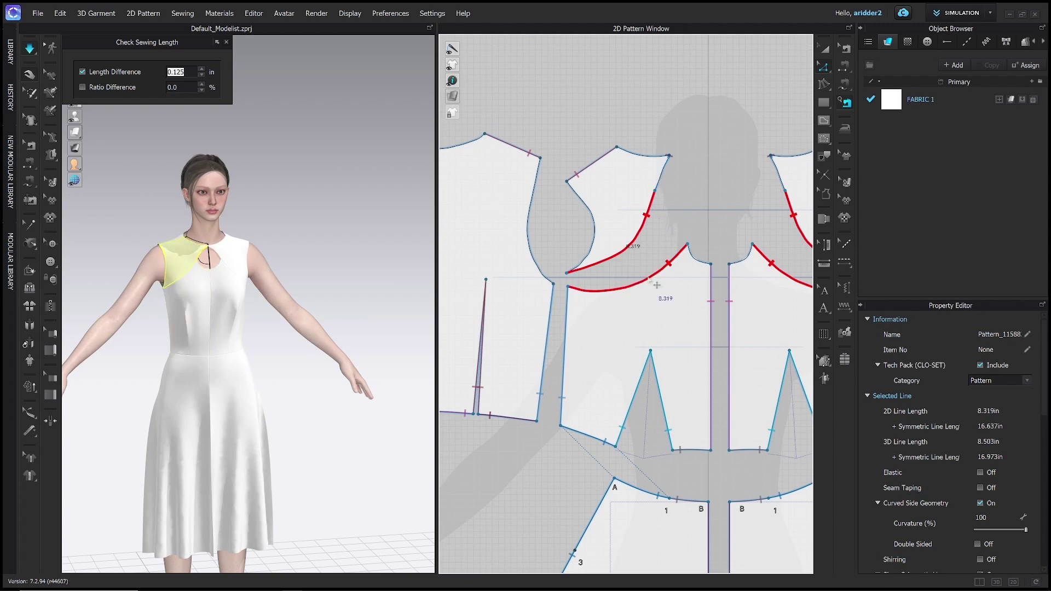
right_click(639, 232)
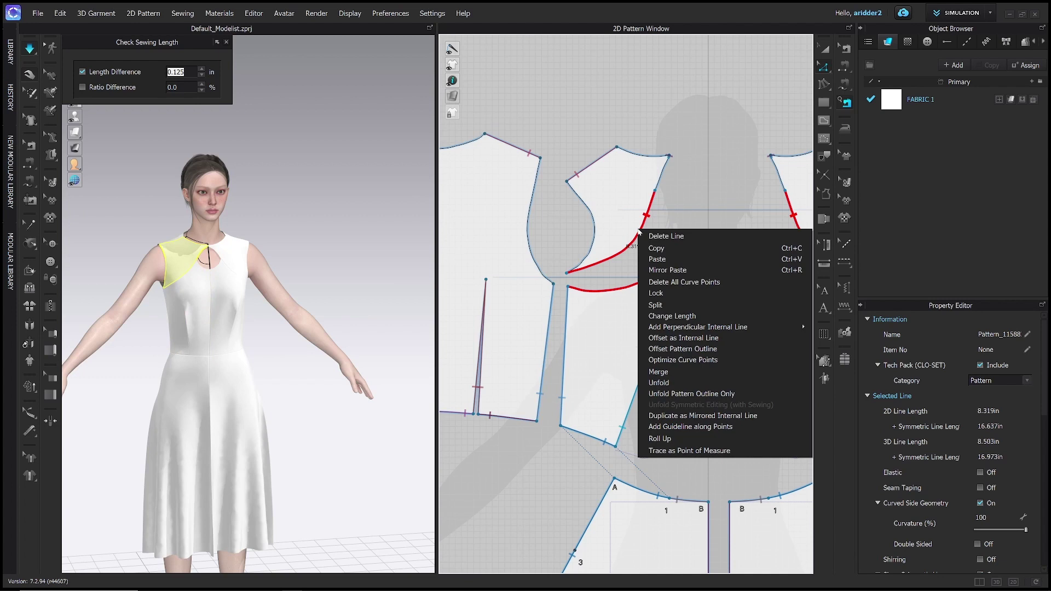
click(659, 316)
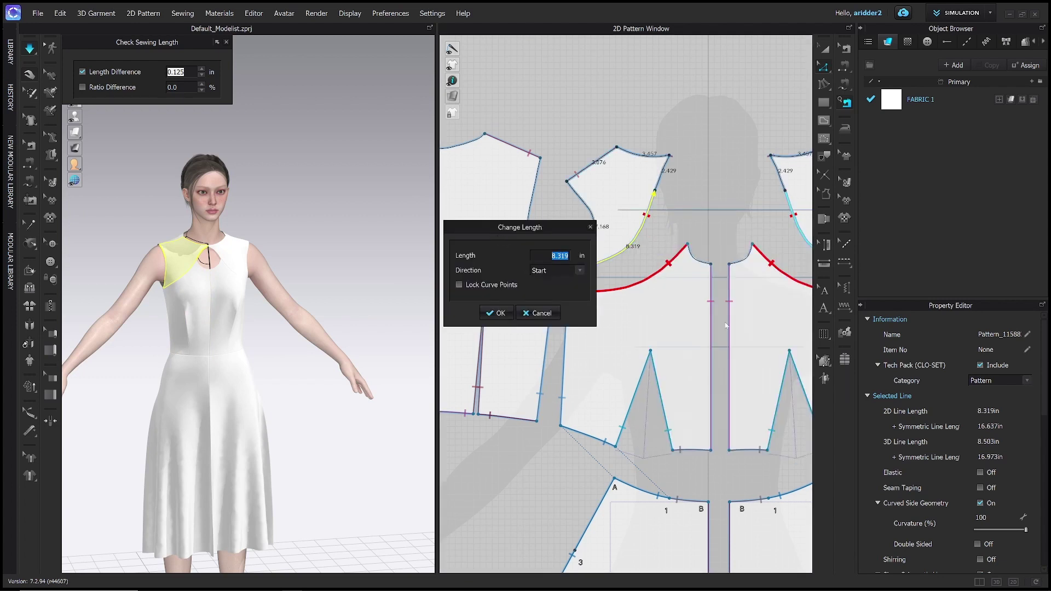
text(8.65)
drag(536, 231, 469, 204)
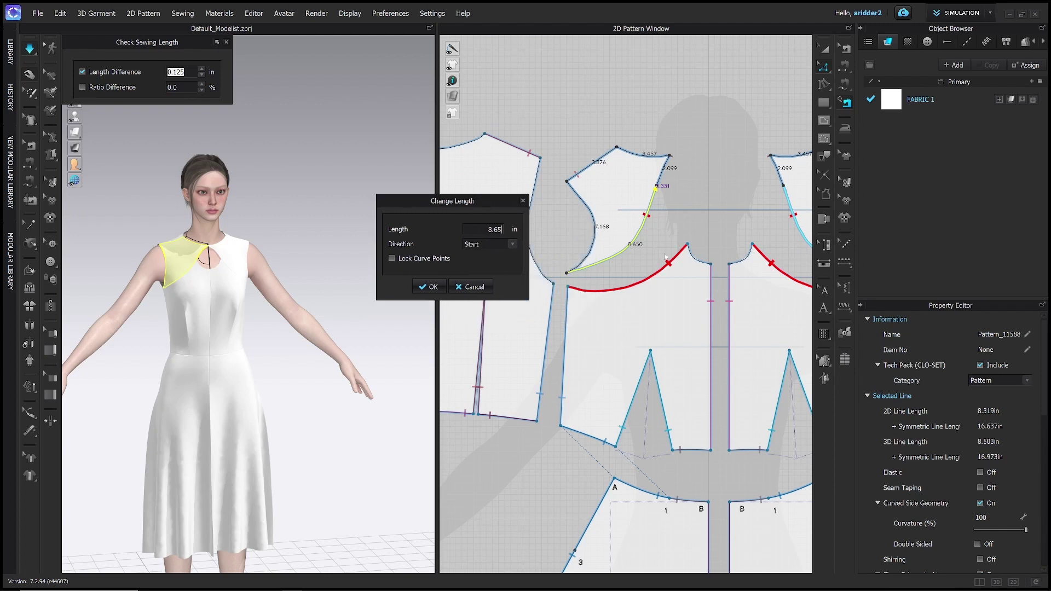
click(431, 289)
key(space)
middle_drag(247, 276, 265, 267)
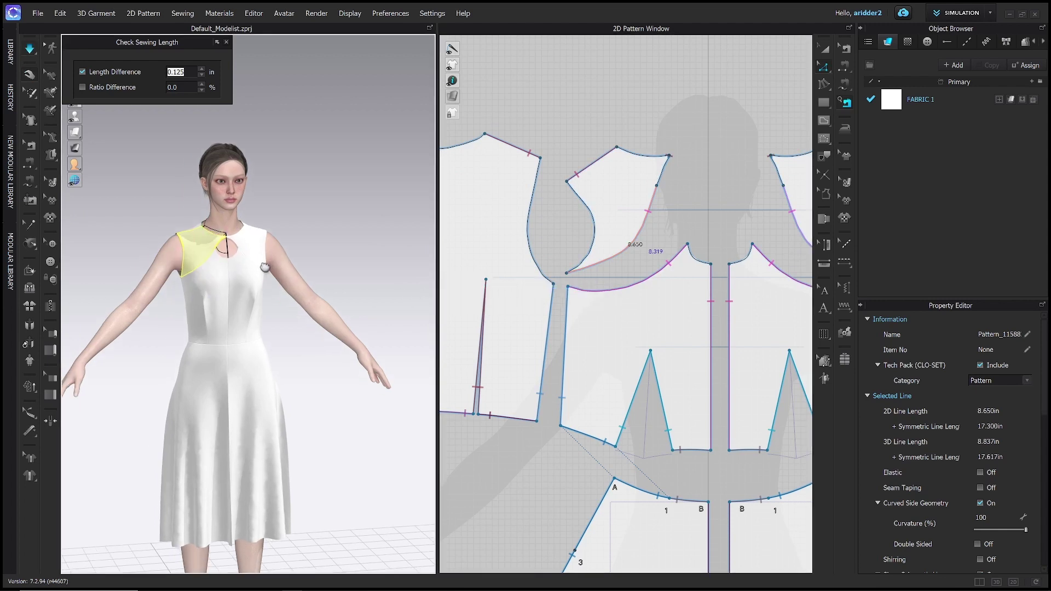
mouse_move(264, 268)
right_down()
mouse_move(230, 267)
mouse_move(259, 267)
right_up()
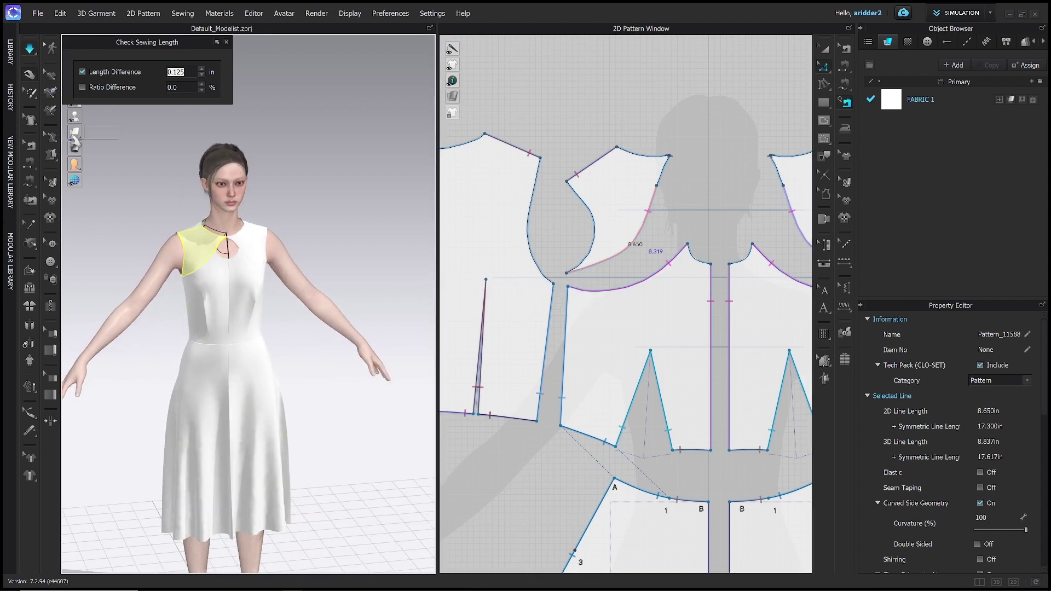
Show the garment fit map and examine the simulated dress from the front and side.
mouse_move(75, 148)
click(124, 148)
mouse_move(198, 201)
right_down()
mouse_move(138, 207)
mouse_move(190, 205)
mouse_move(183, 199)
right_up()
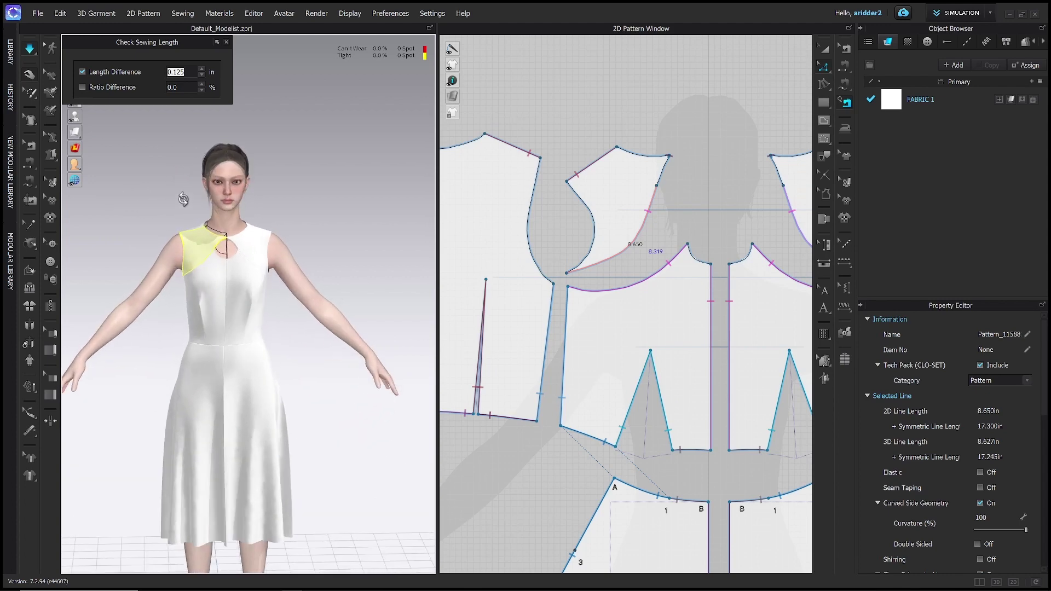
scroll(322, 326, down, 2)
scroll(322, 327, down, 2)
right_drag(294, 262, 368, 261)
Reduce the curve points on the back bodice's armhole using Optimize Curve Points.
scroll(642, 357, down, 2)
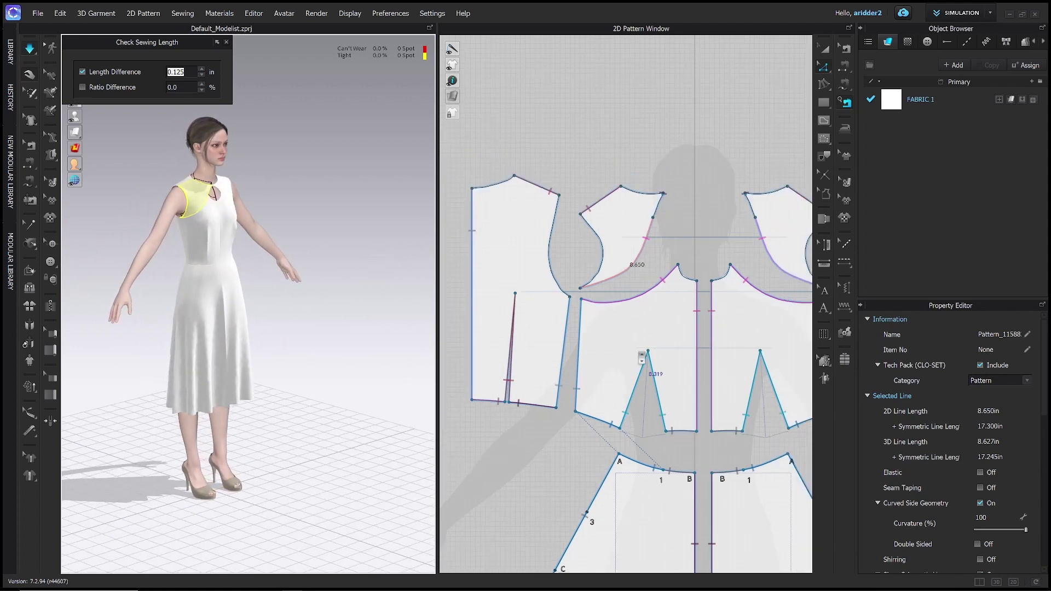
scroll(643, 356, down, 3)
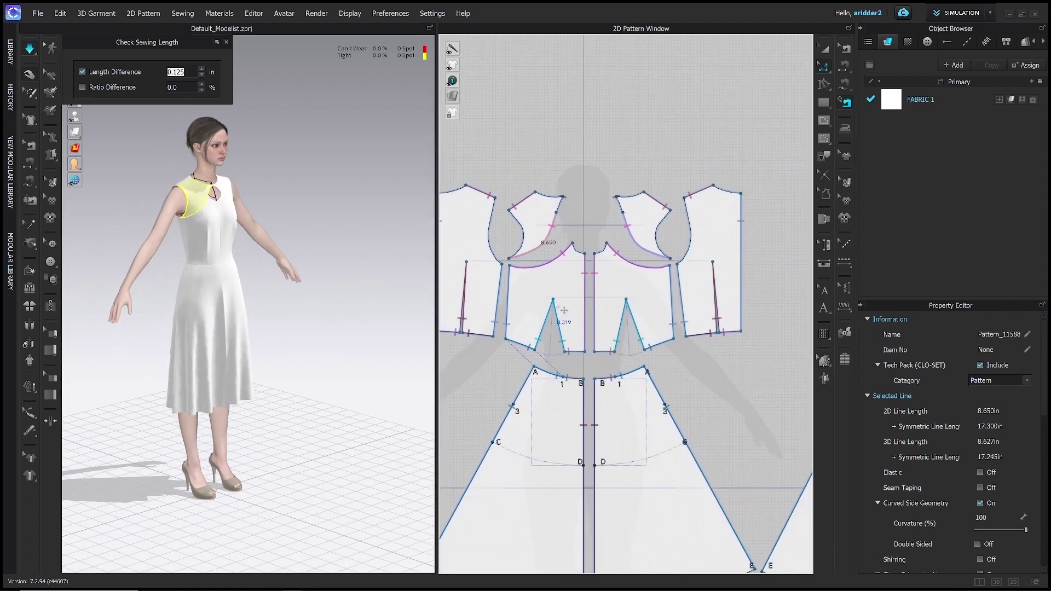
right_drag(643, 356, 618, 306)
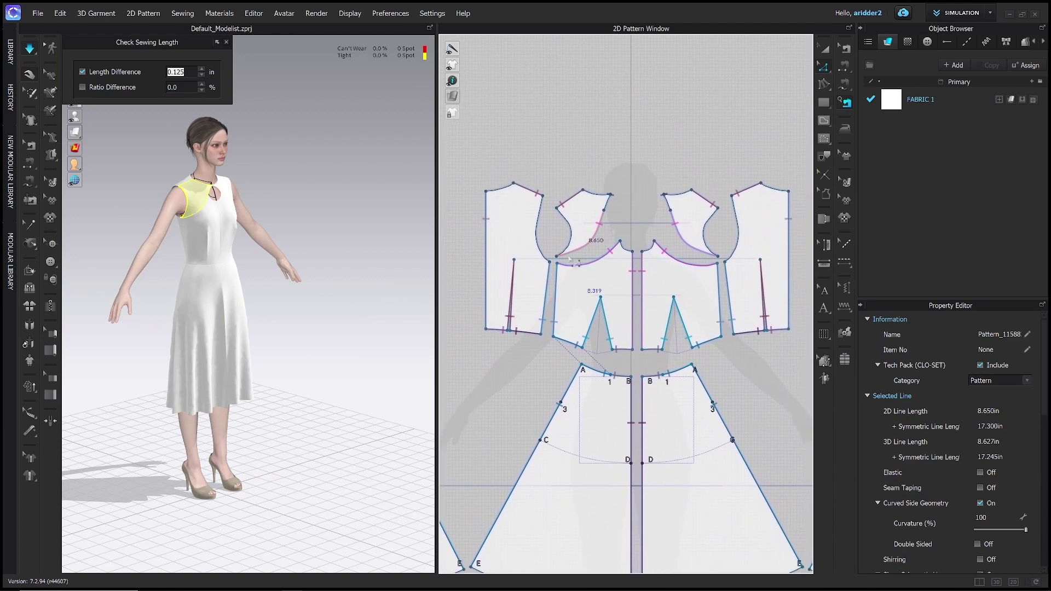
scroll(582, 241, up, 3)
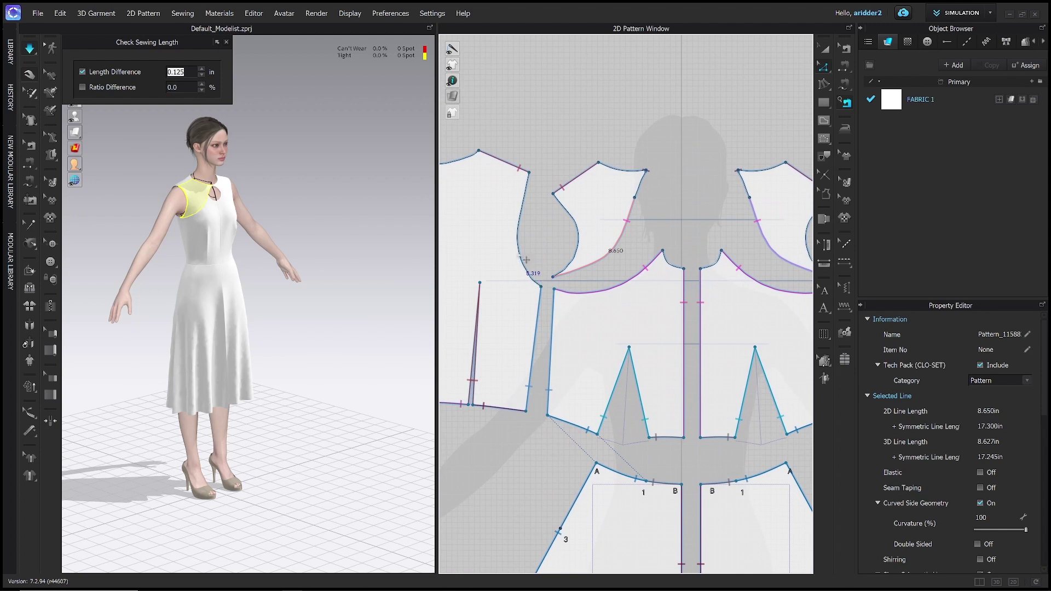
right_drag(664, 220, 664, 197)
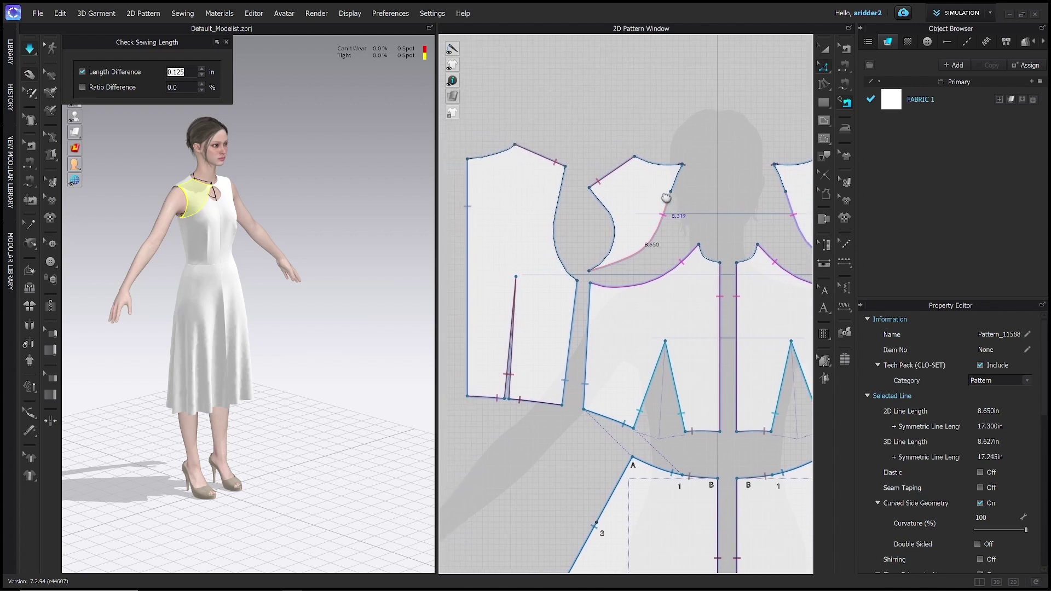
click(561, 262)
right_click(561, 259)
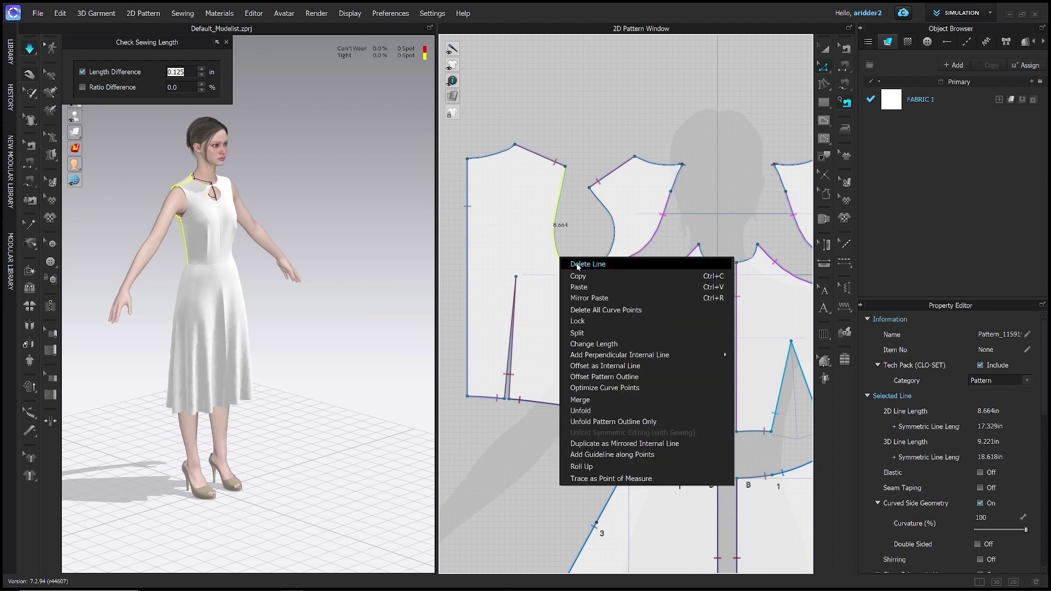
click(629, 390)
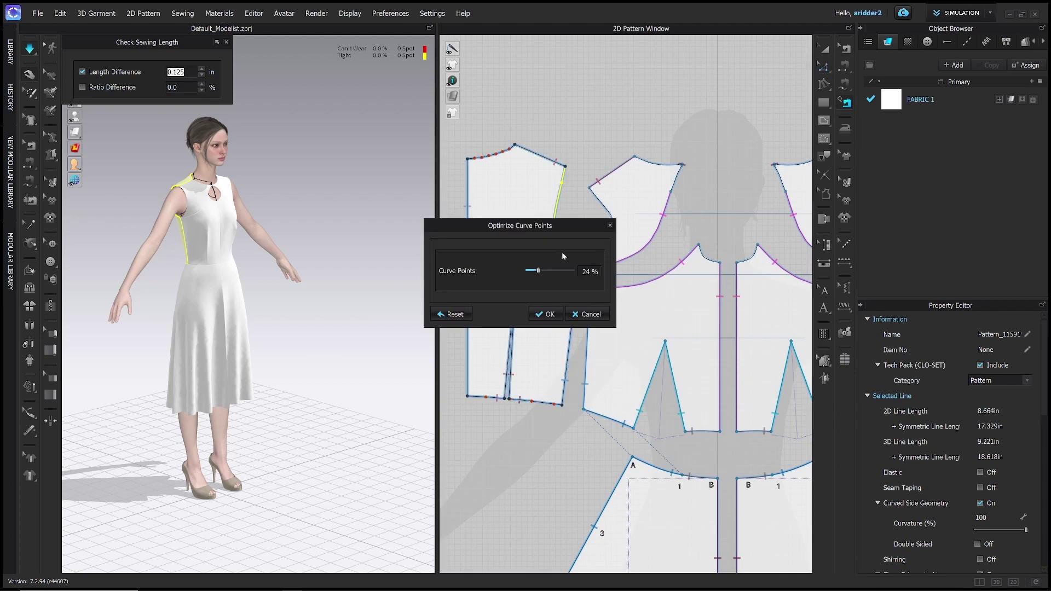
drag(561, 229, 618, 333)
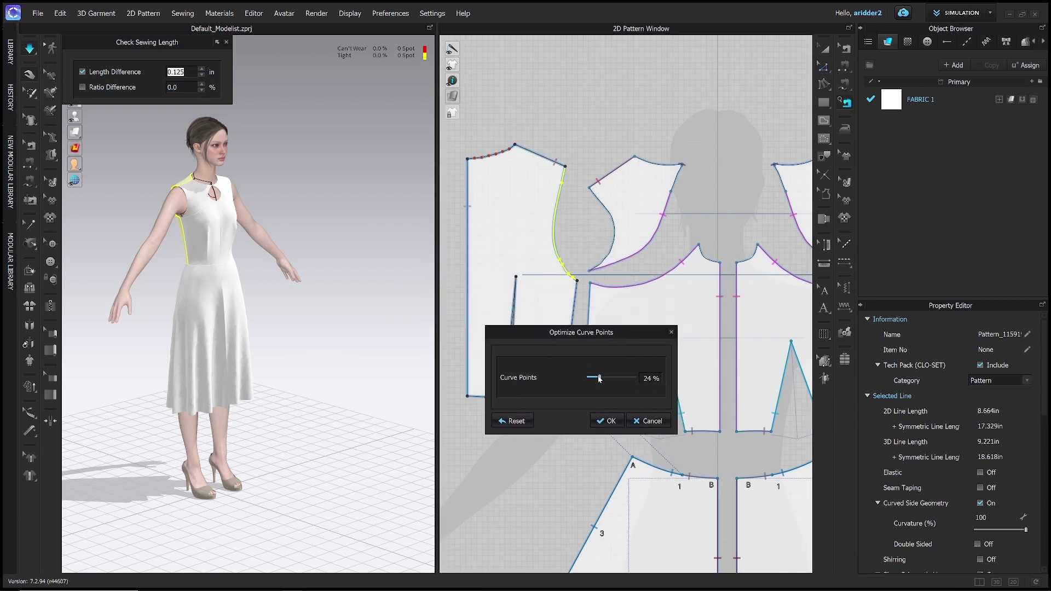
drag(599, 378, 591, 379)
mouse_move(591, 378)
mouse_down()
mouse_move(651, 376)
mouse_move(591, 378)
mouse_up()
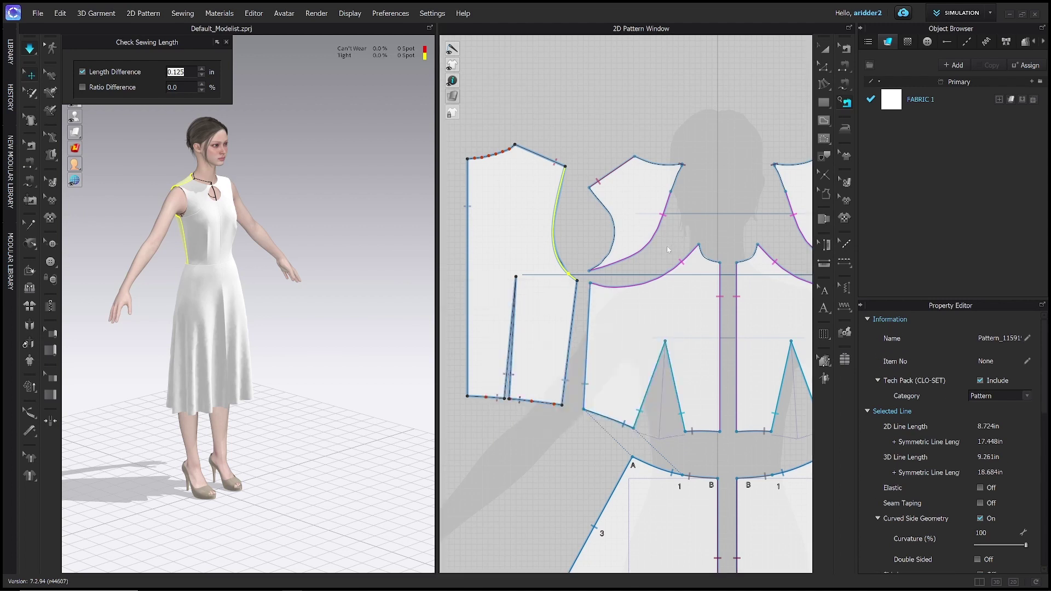
Optimize the curve points along the armhole edge of the front yoke.
middle_drag(667, 254, 646, 278)
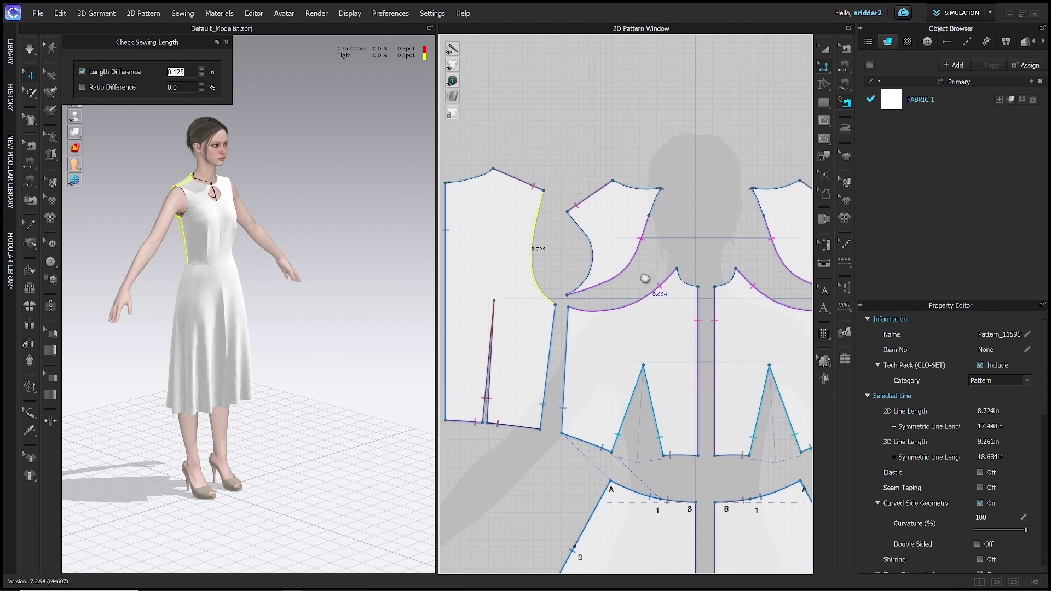
click(589, 268)
right_click(589, 268)
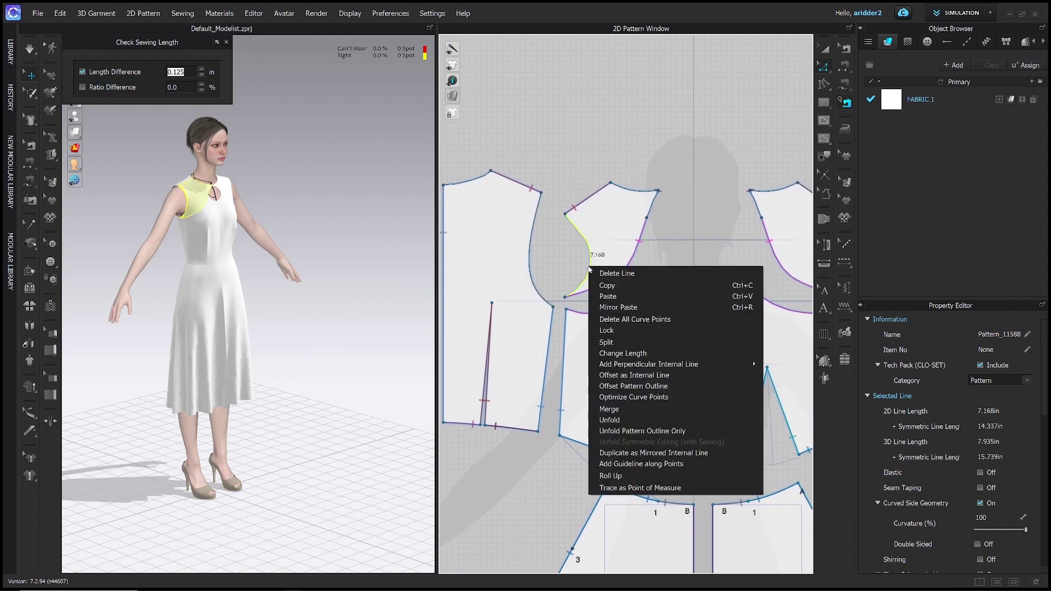
click(631, 397)
drag(574, 223, 616, 357)
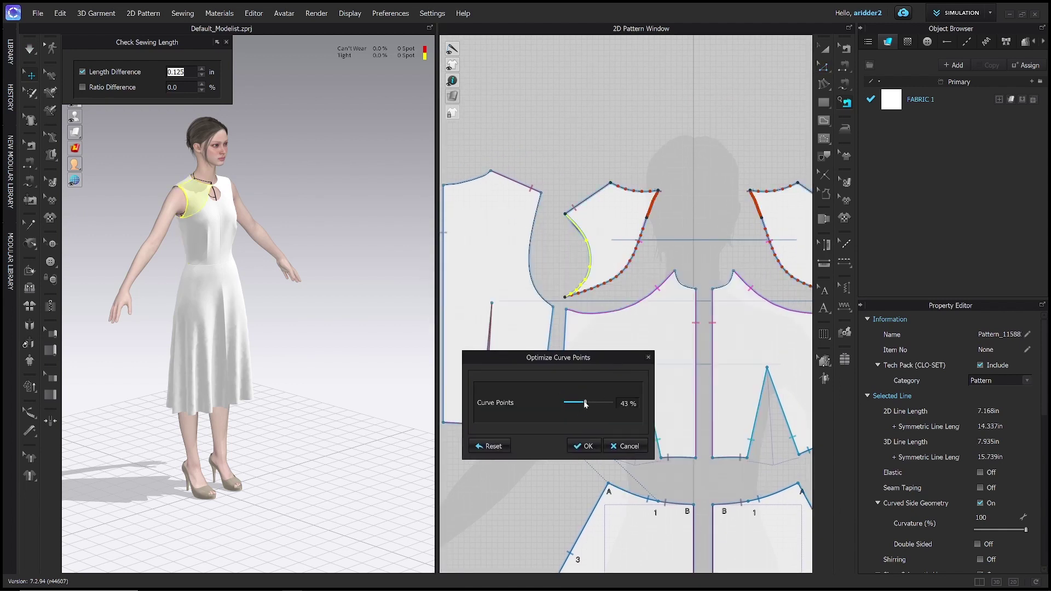
mouse_move(585, 404)
mouse_down()
mouse_move(566, 404)
mouse_move(585, 402)
mouse_up()
click(586, 446)
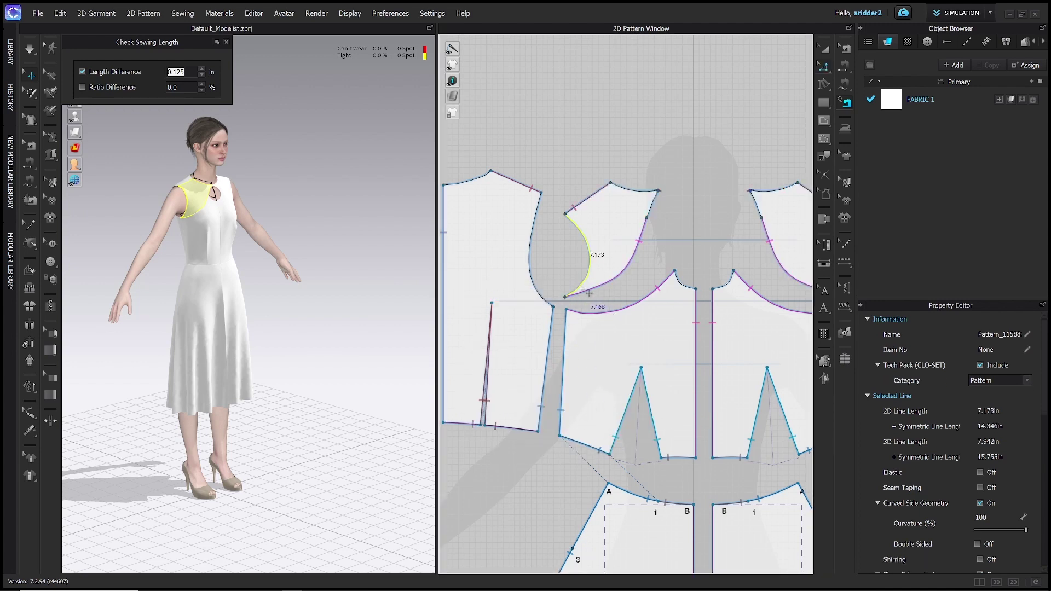
Optimize the curve points of the short keyhole curve at the top of the lower front bodice to 13%.
middle_drag(576, 256, 515, 273)
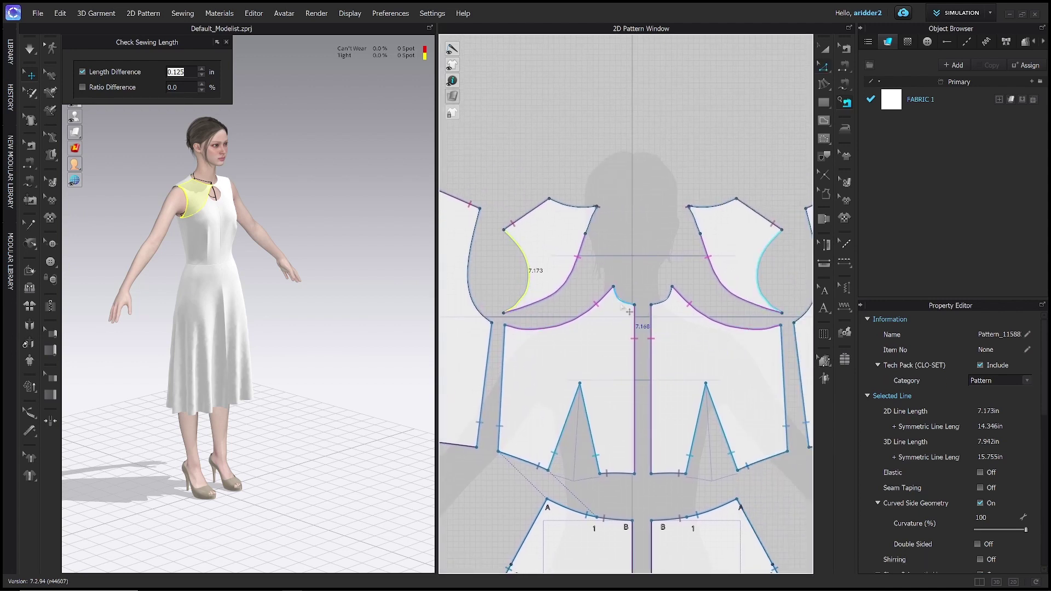
click(617, 296)
right_click(618, 300)
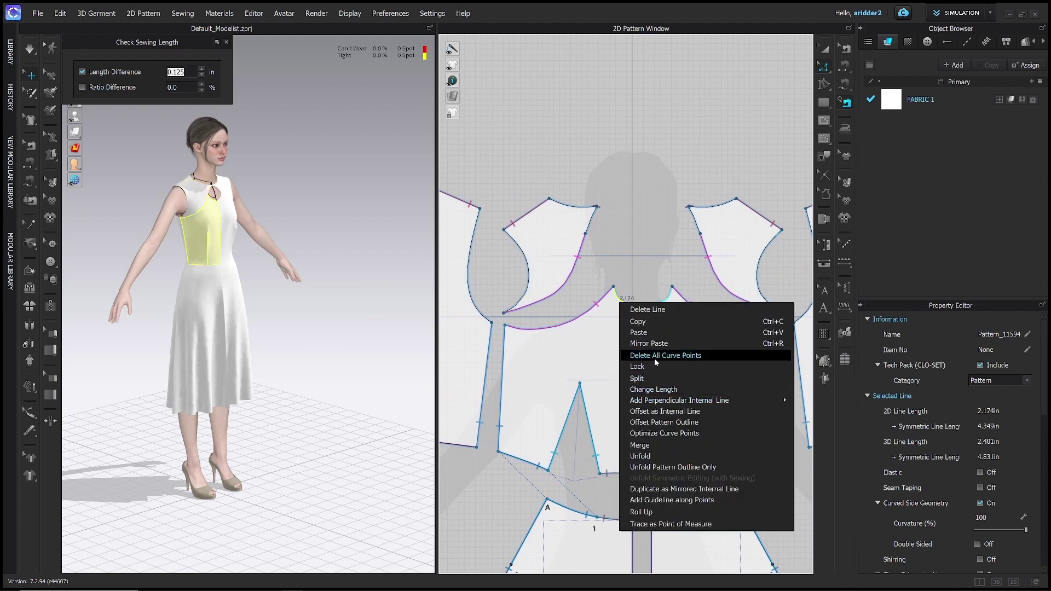
click(664, 433)
drag(570, 224, 591, 365)
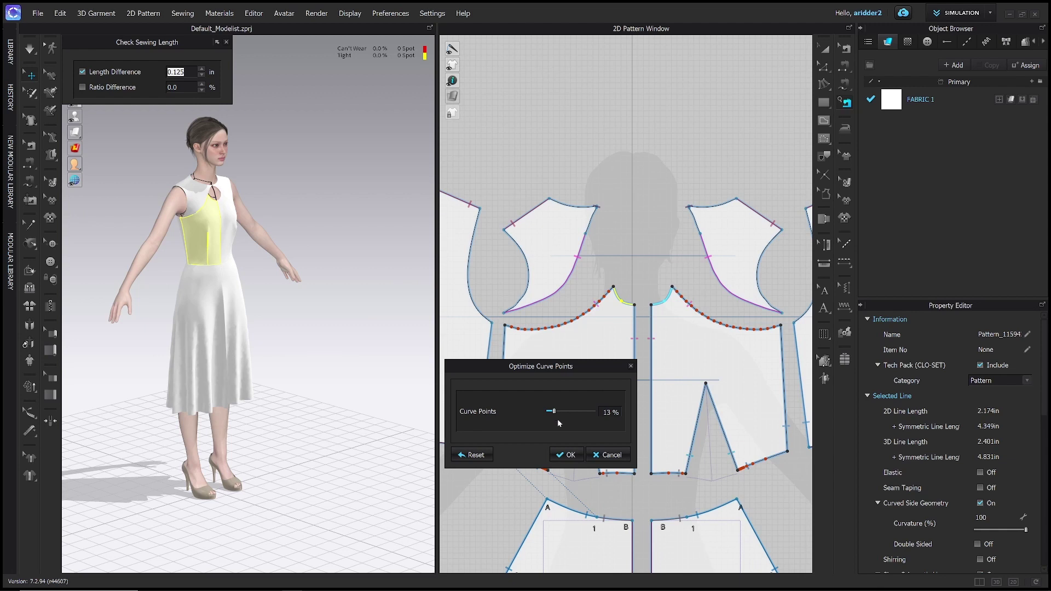
click(568, 455)
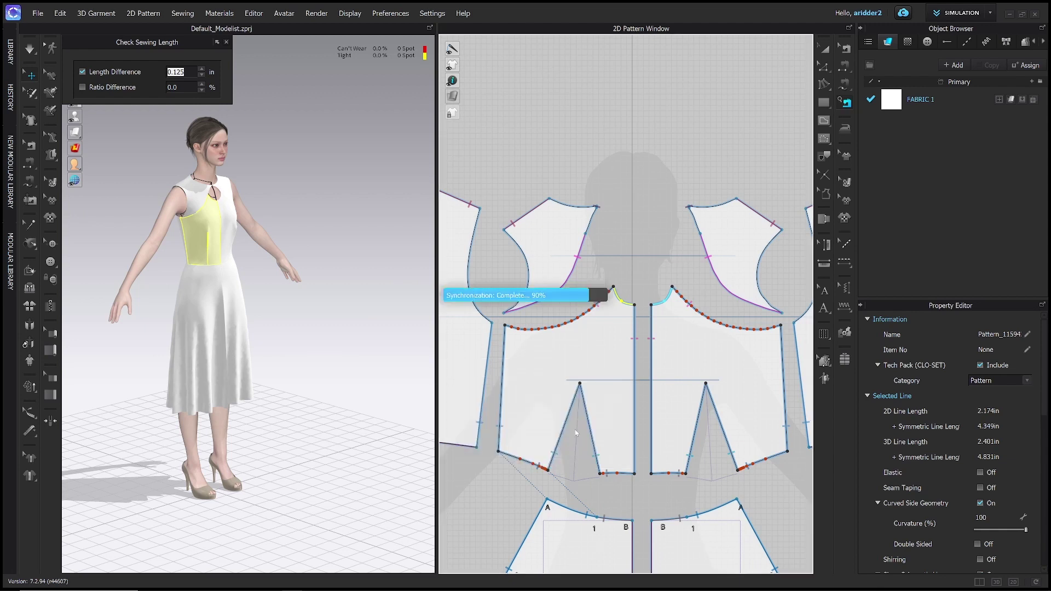
Optimize the curve points of the front yoke's short keyhole edge, setting them to 0%.
click(591, 220)
right_click(589, 218)
click(642, 350)
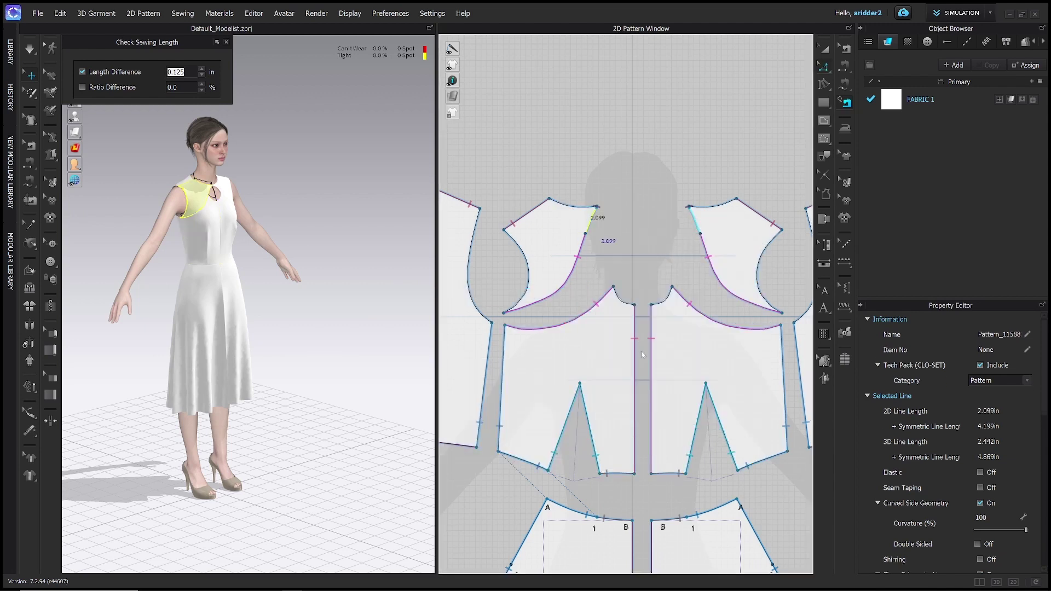
drag(585, 222, 627, 307)
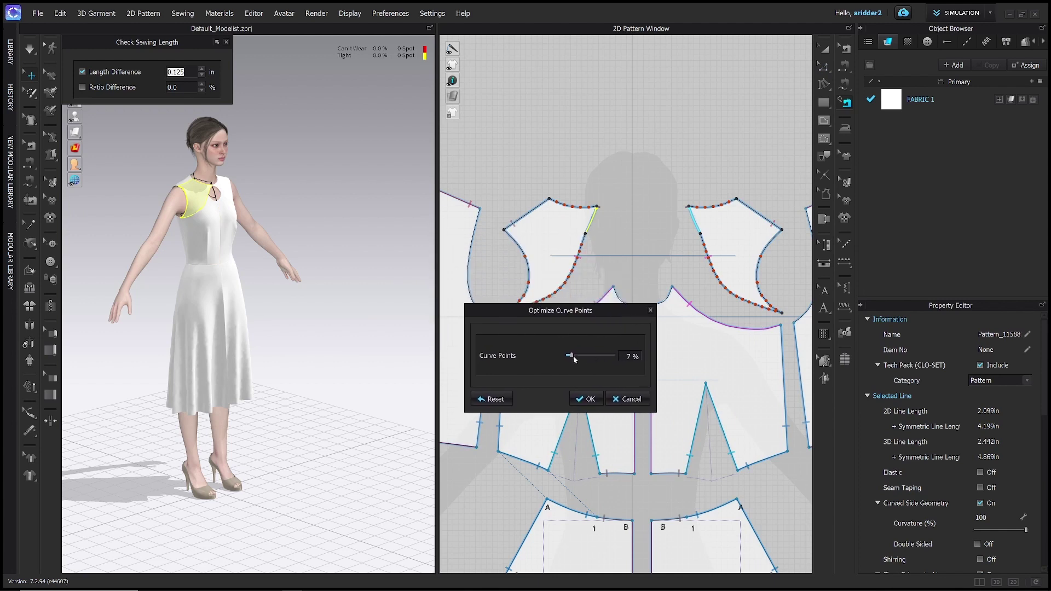
drag(573, 359, 568, 357)
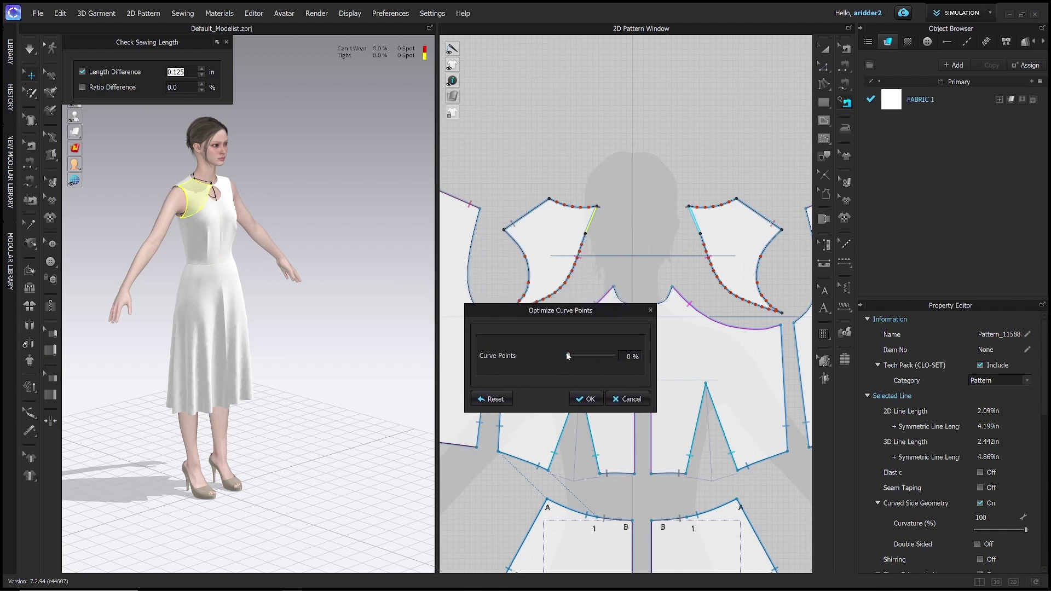
click(590, 400)
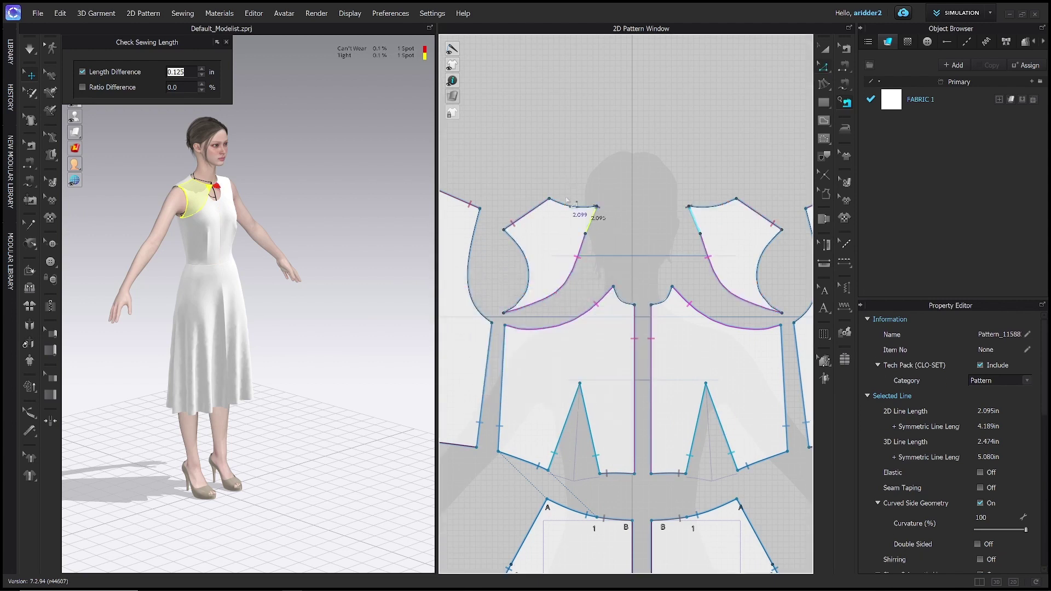
Optimize the curve points along the front yoke's neckline, setting them below 40%.
middle_drag(571, 216, 637, 232)
click(639, 221)
right_click(634, 220)
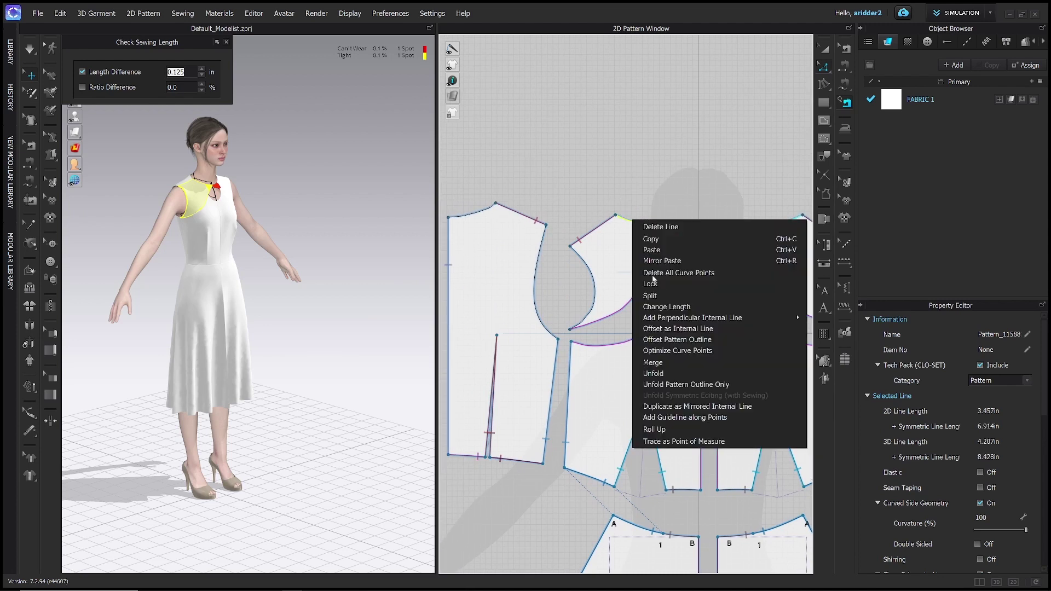
click(671, 354)
drag(583, 223, 621, 322)
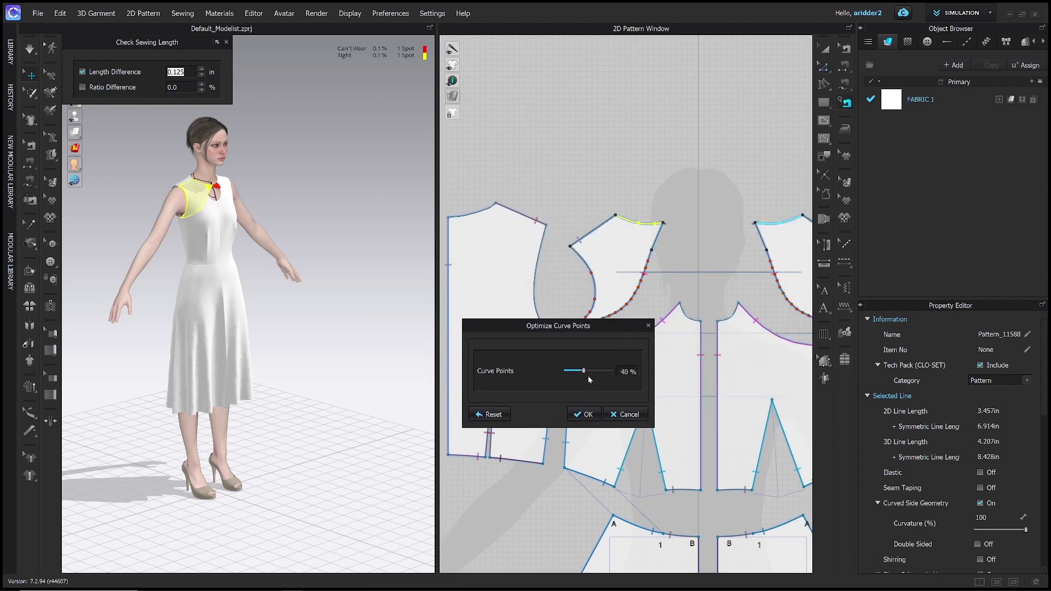
drag(582, 373, 576, 372)
click(583, 414)
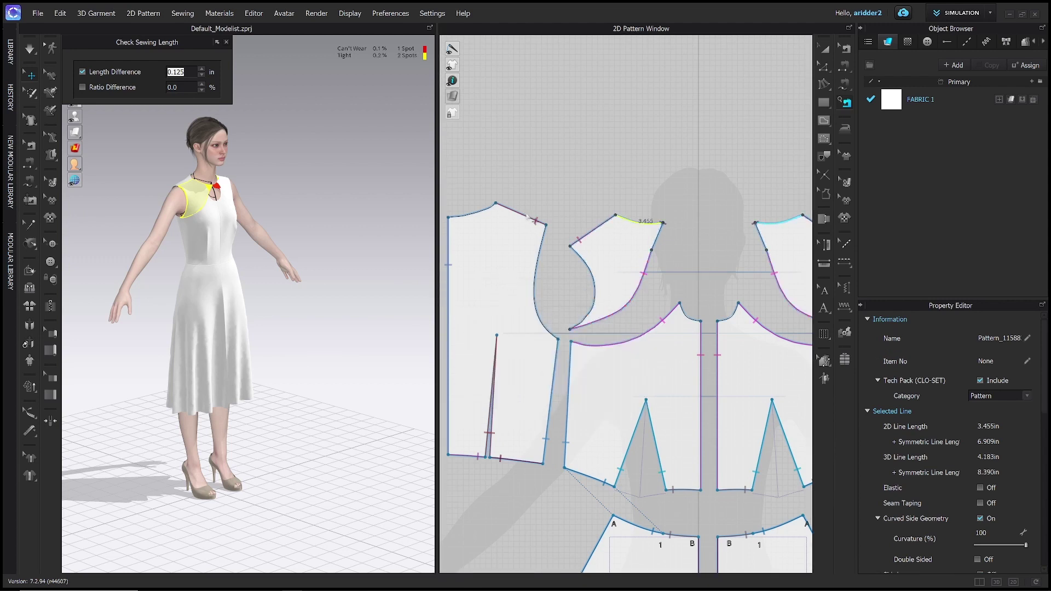
Optimize the back bodice neckline with fewer than 50% of its curve points and run the garment simulation.
middle_drag(529, 217, 604, 230)
click(553, 225)
right_click(554, 227)
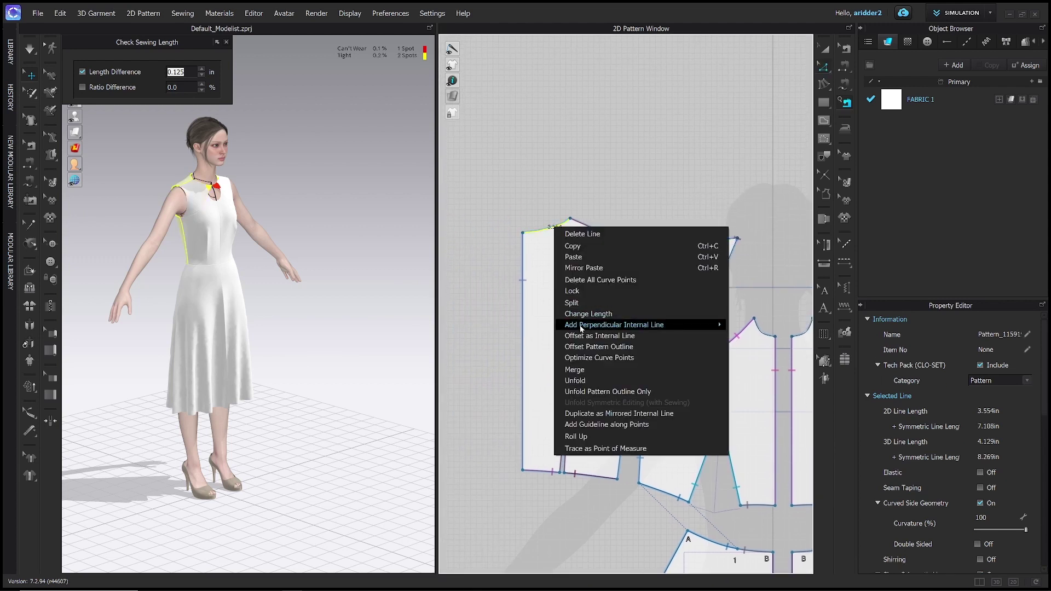
click(575, 357)
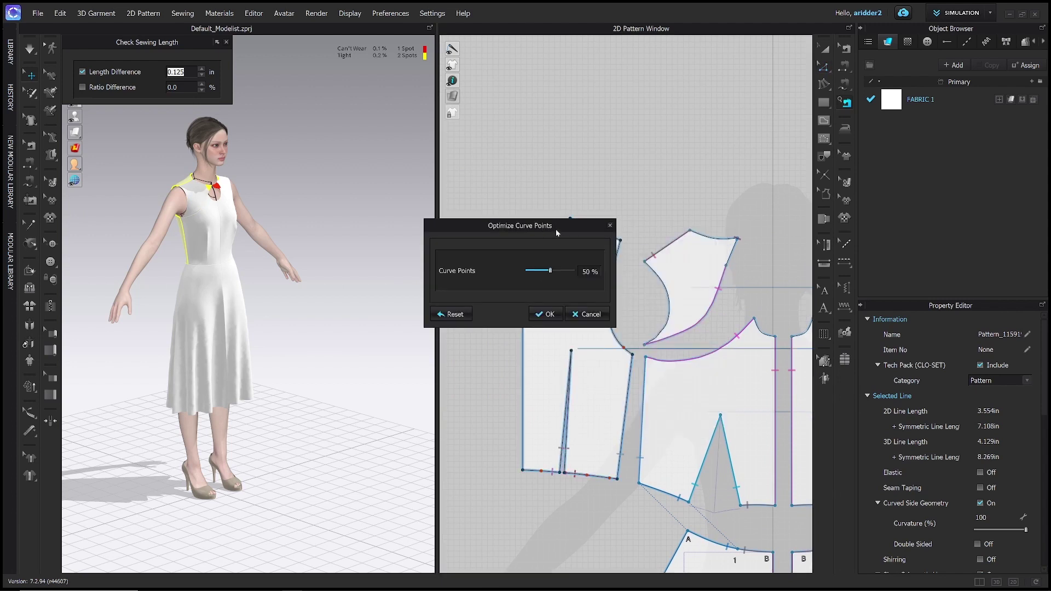
drag(557, 233, 565, 316)
drag(559, 354, 542, 354)
click(555, 396)
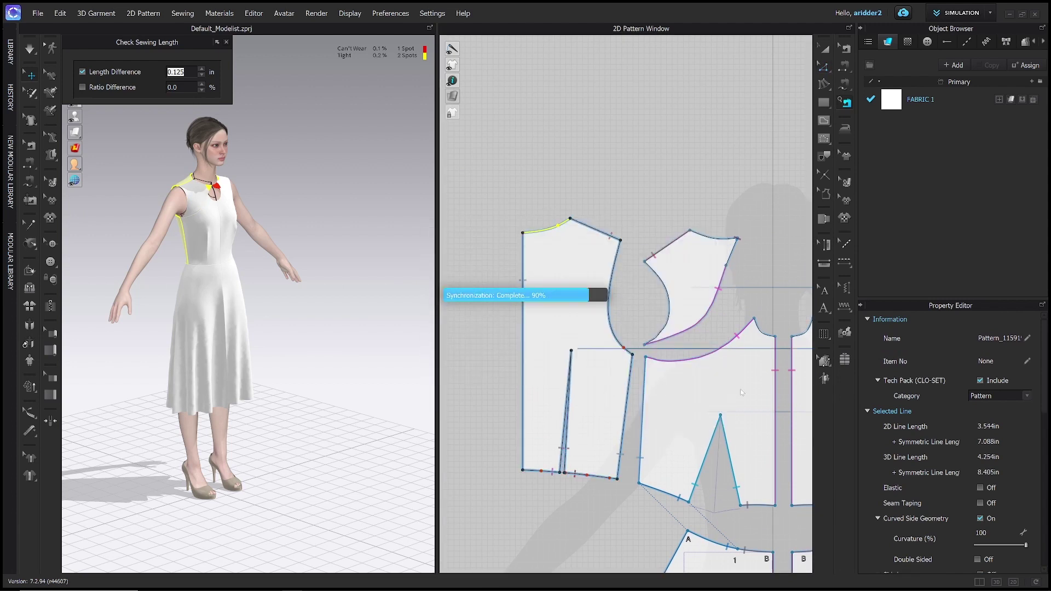
key(space)
Optimize the curve points of the lower front bodice's long curved yoke seam to 12%.
right_drag(264, 164, 345, 180)
middle_drag(716, 352, 630, 289)
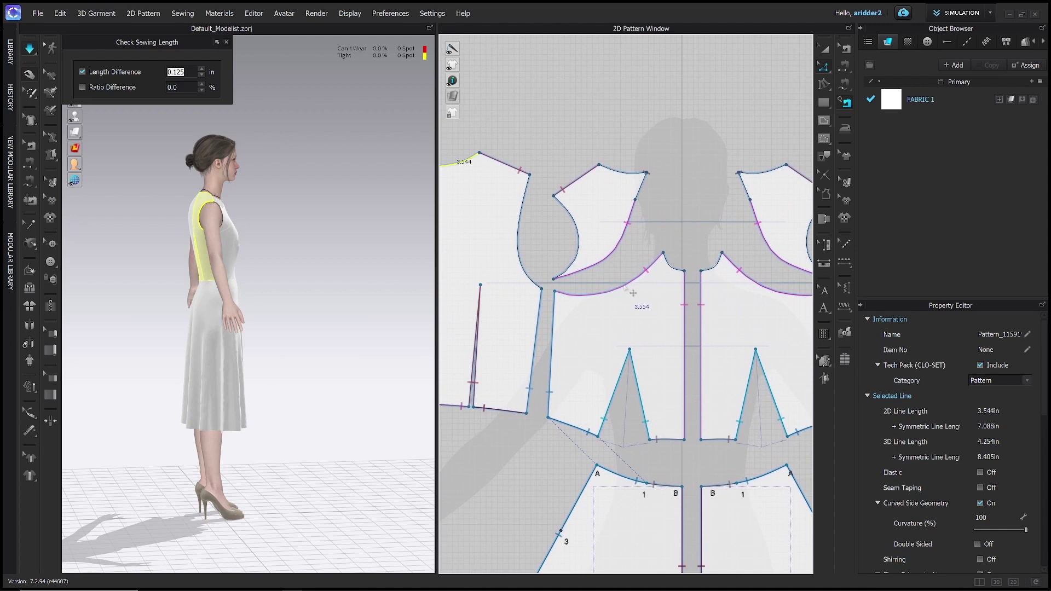
right_click(625, 285)
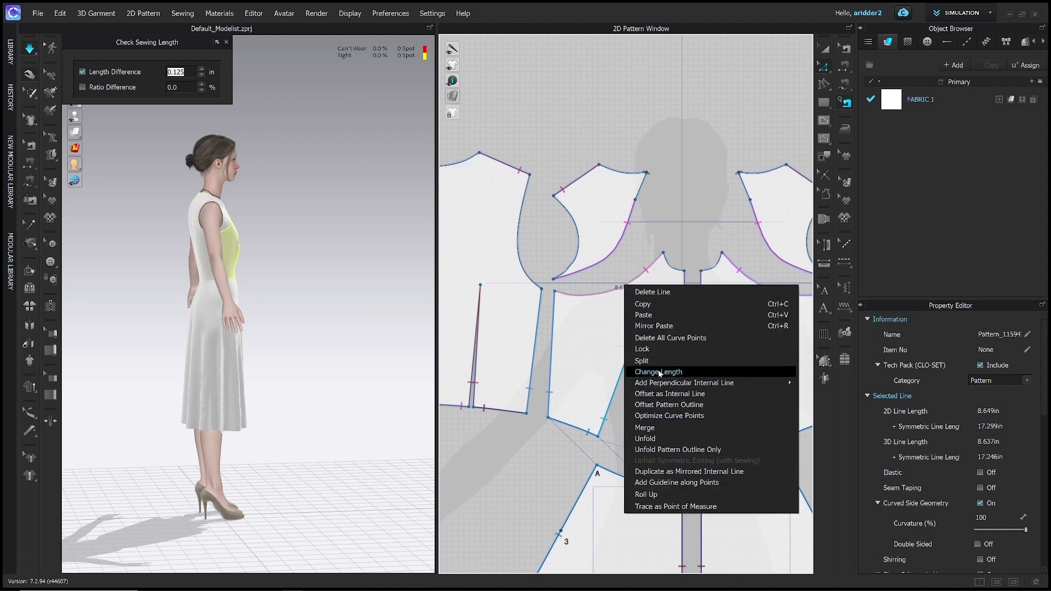
click(660, 415)
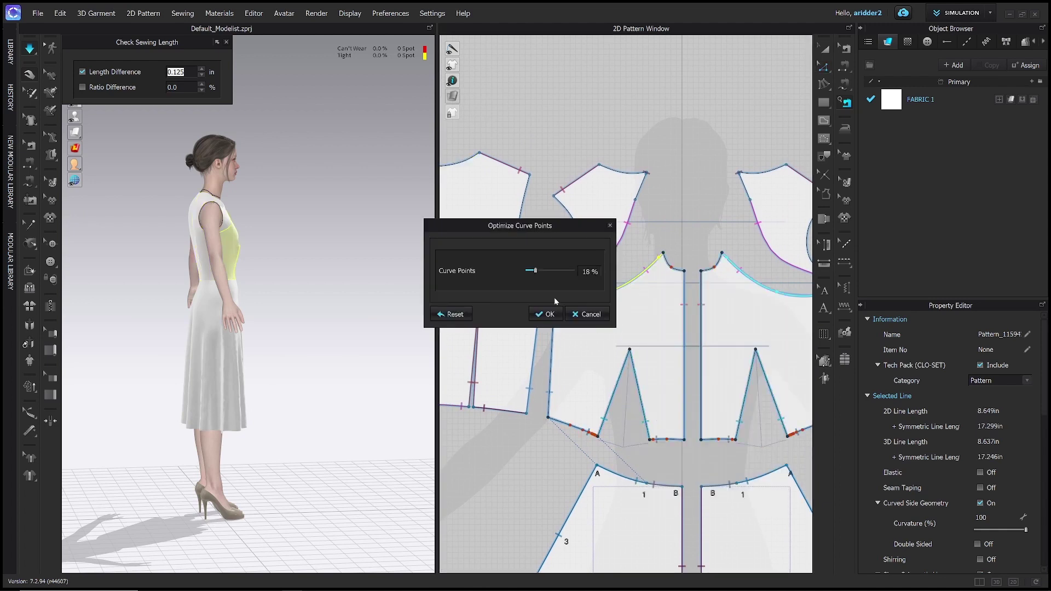
drag(553, 227, 505, 286)
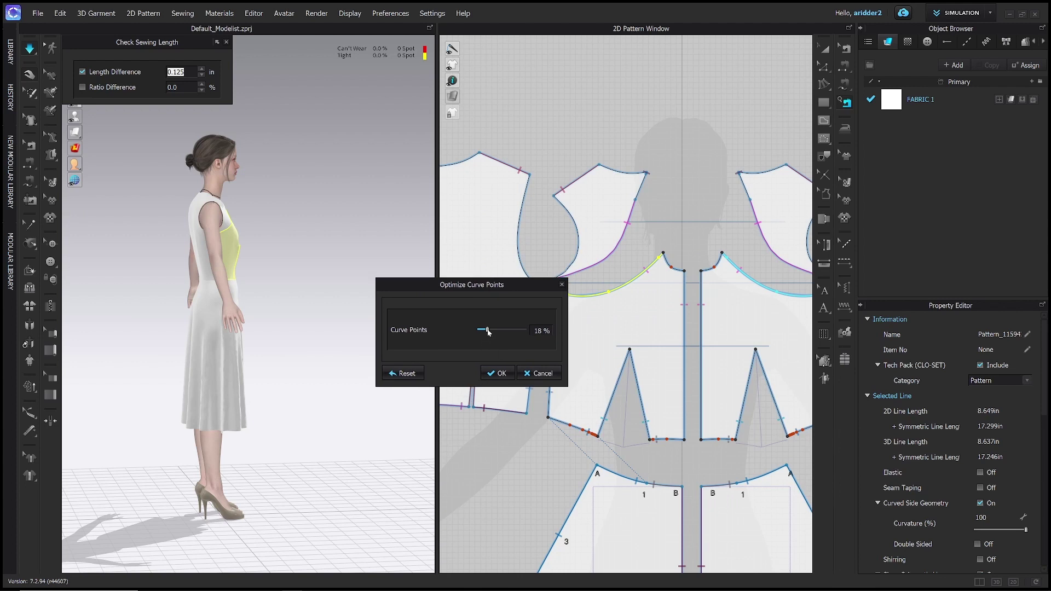
drag(488, 332, 486, 331)
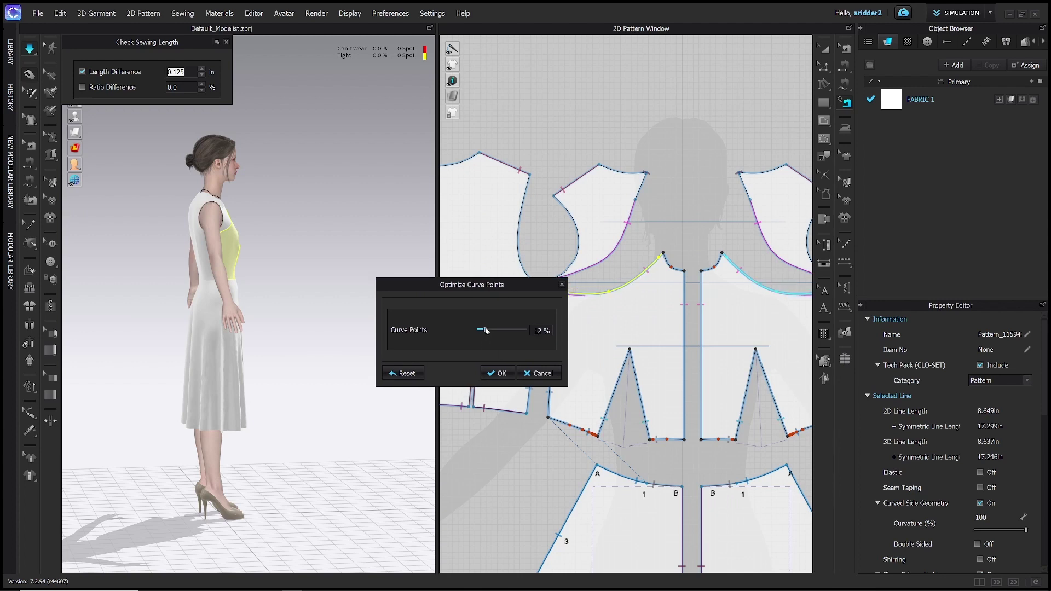
click(498, 373)
Optimize the curve points of the front yoke's long lower seam at 6%.
right_click(618, 244)
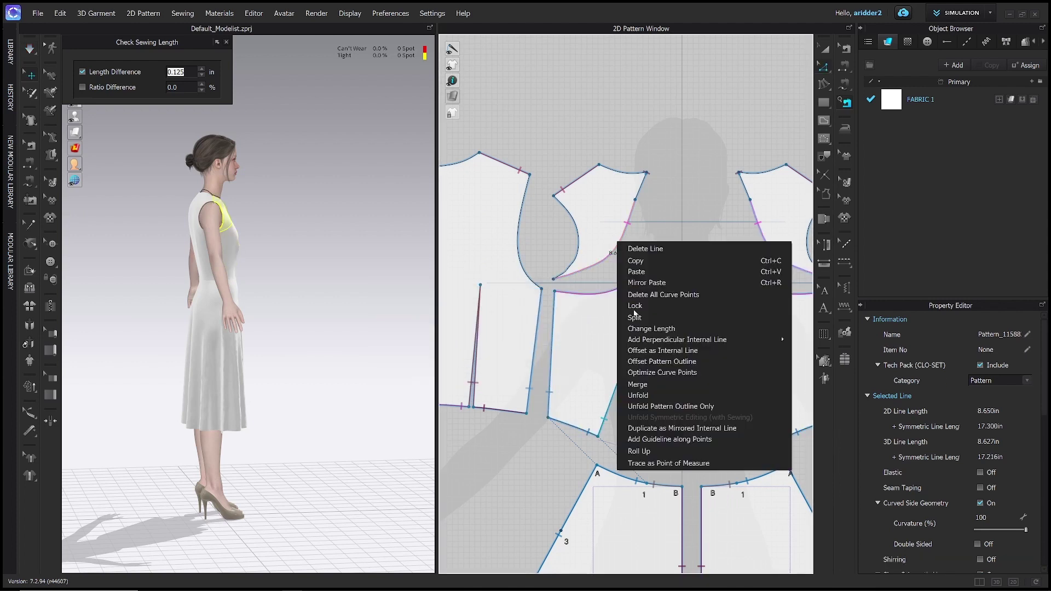
click(655, 373)
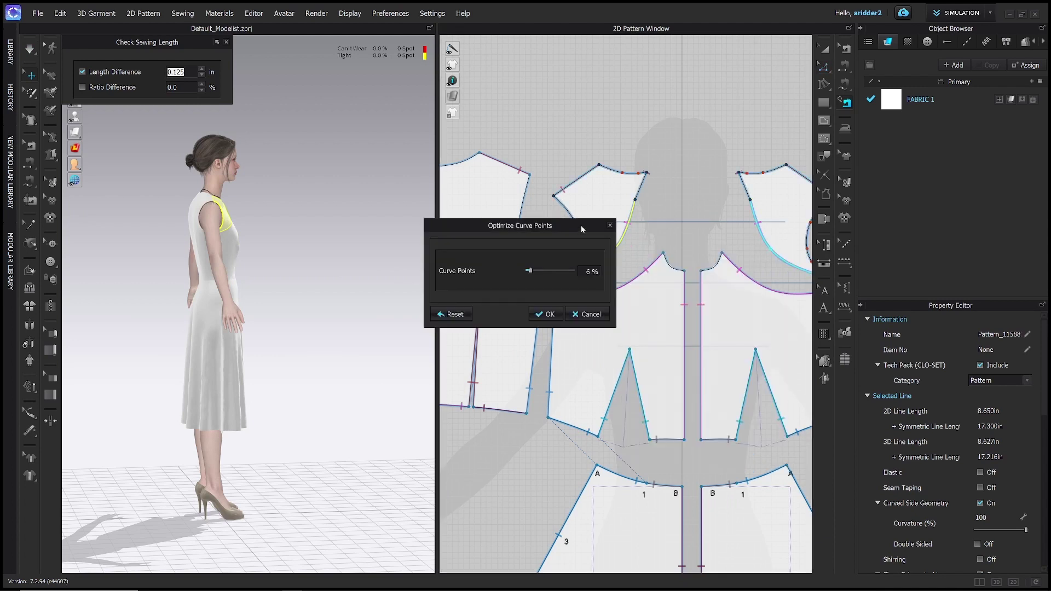
drag(581, 229, 582, 340)
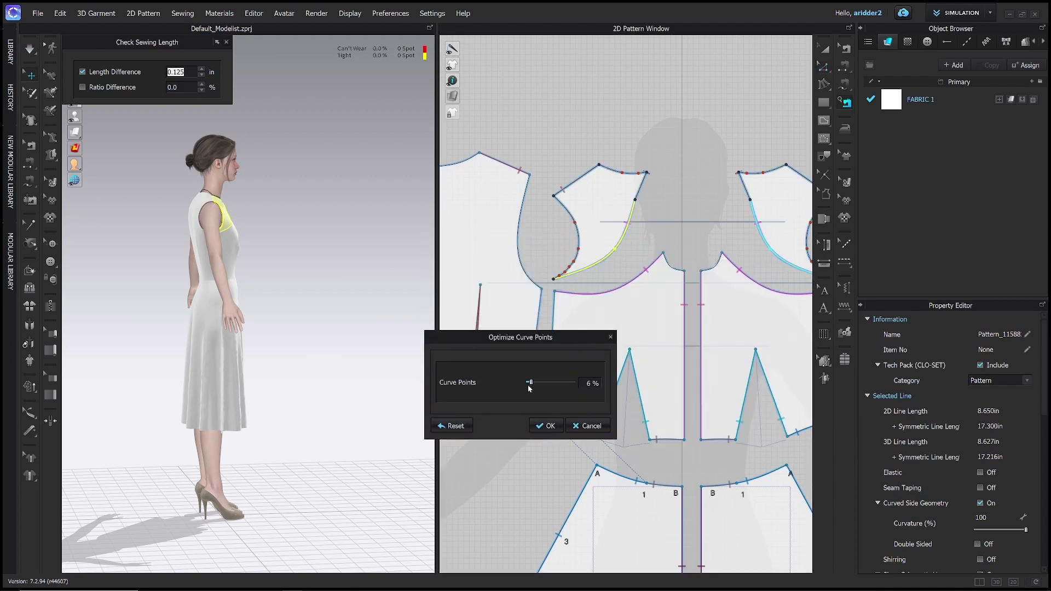
click(546, 426)
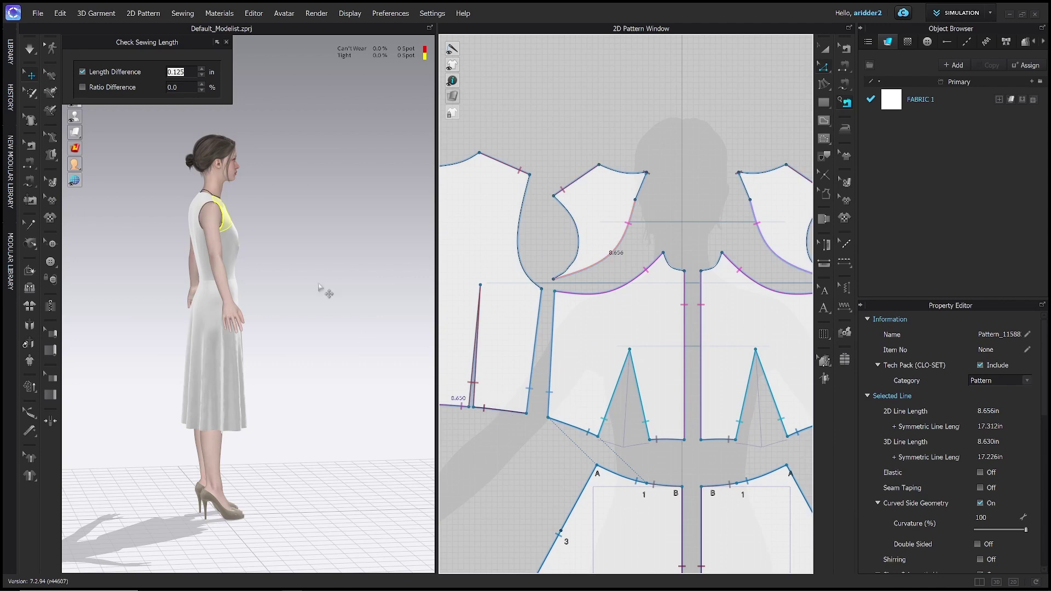
Run the garment simulation and check the dress's drape from the front.
right_drag(319, 286, 259, 252)
mouse_move(288, 287)
right_down()
mouse_move(290, 257)
mouse_move(309, 260)
mouse_move(252, 240)
mouse_move(281, 291)
mouse_move(378, 291)
mouse_move(227, 284)
mouse_move(284, 289)
right_up()
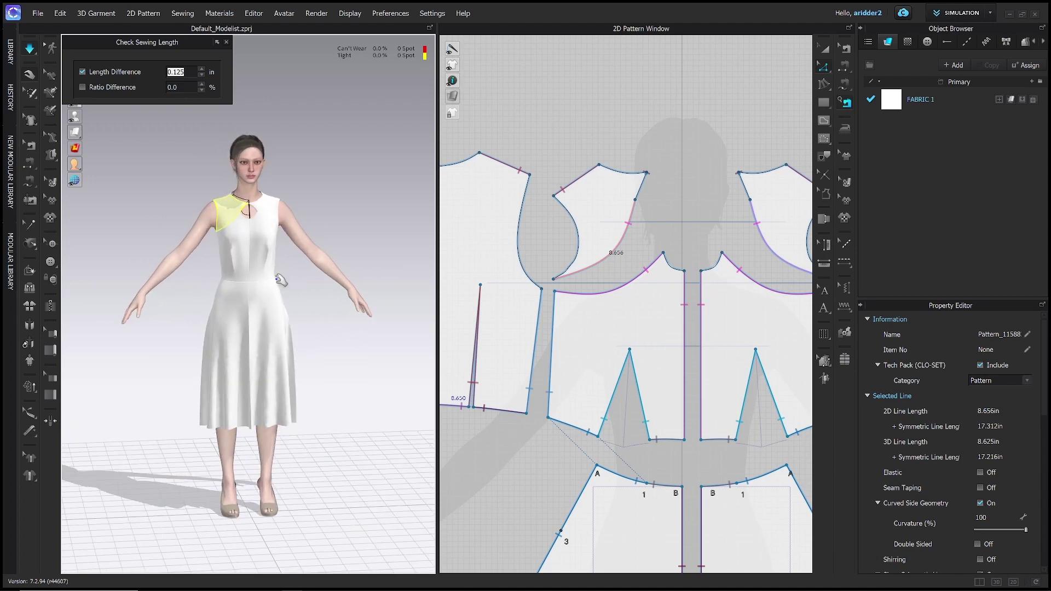
scroll(347, 344, up, 2)
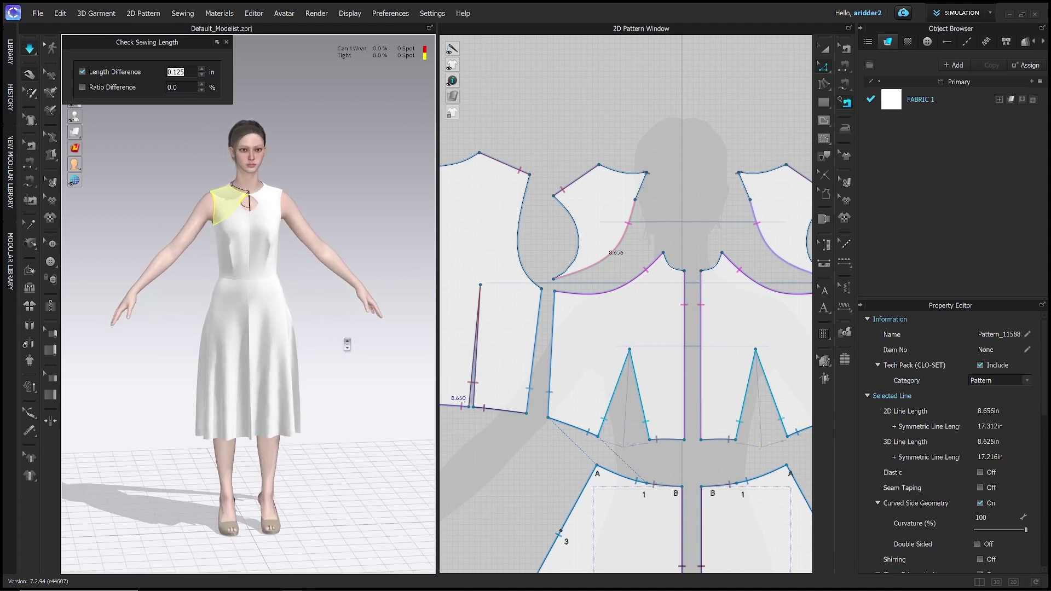
scroll(347, 345, down, 2)
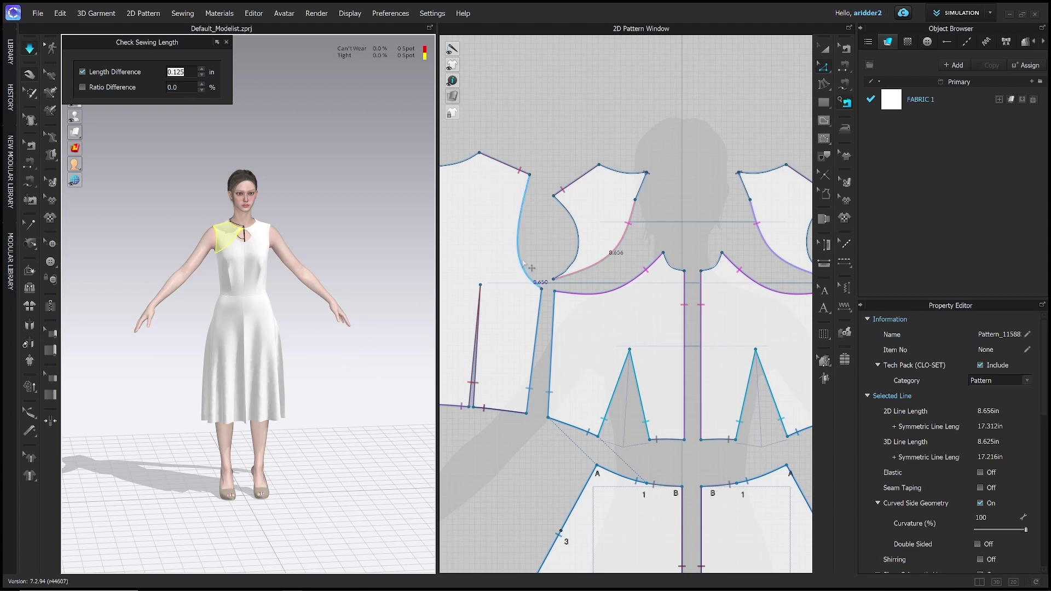
Change the back bodice armhole's length to 9 in, extending it from the End direction at the shoulder.
middle_drag(522, 265, 551, 296)
scroll(633, 283, down, 2)
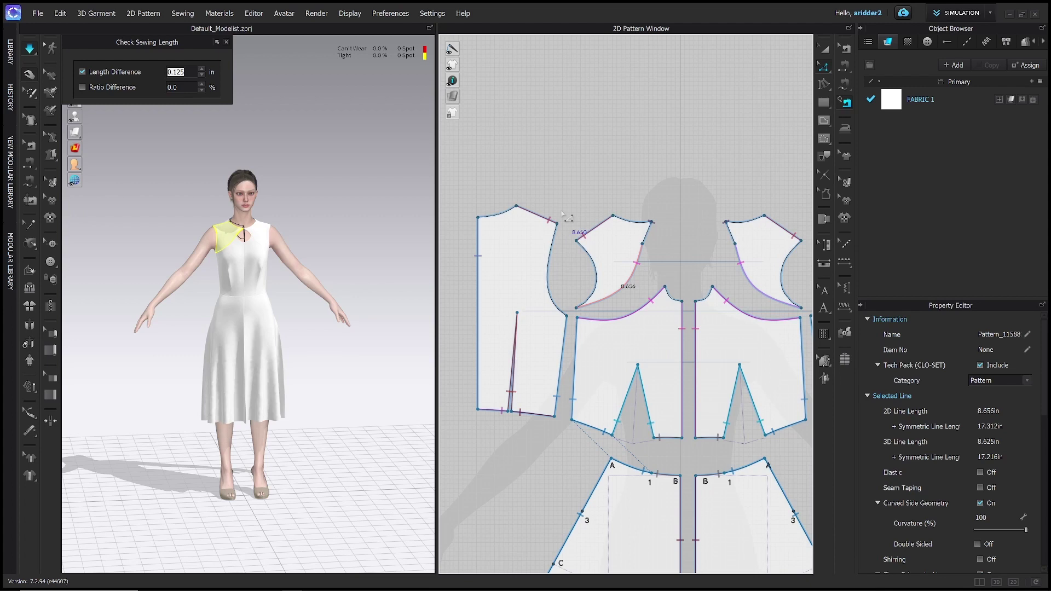
middle_drag(561, 225, 535, 246)
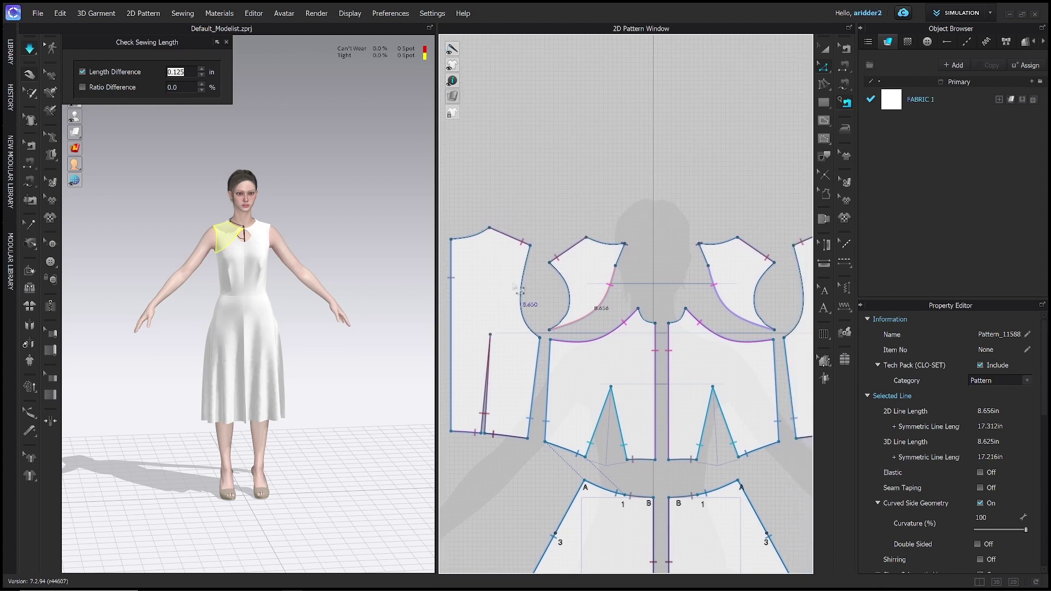
click(530, 265)
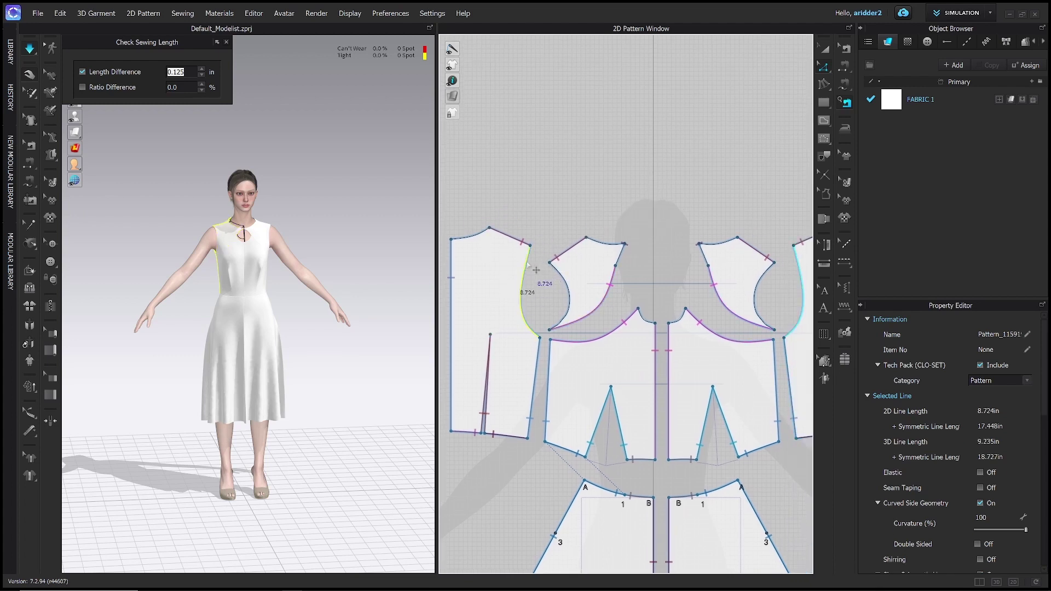
right_click(528, 263)
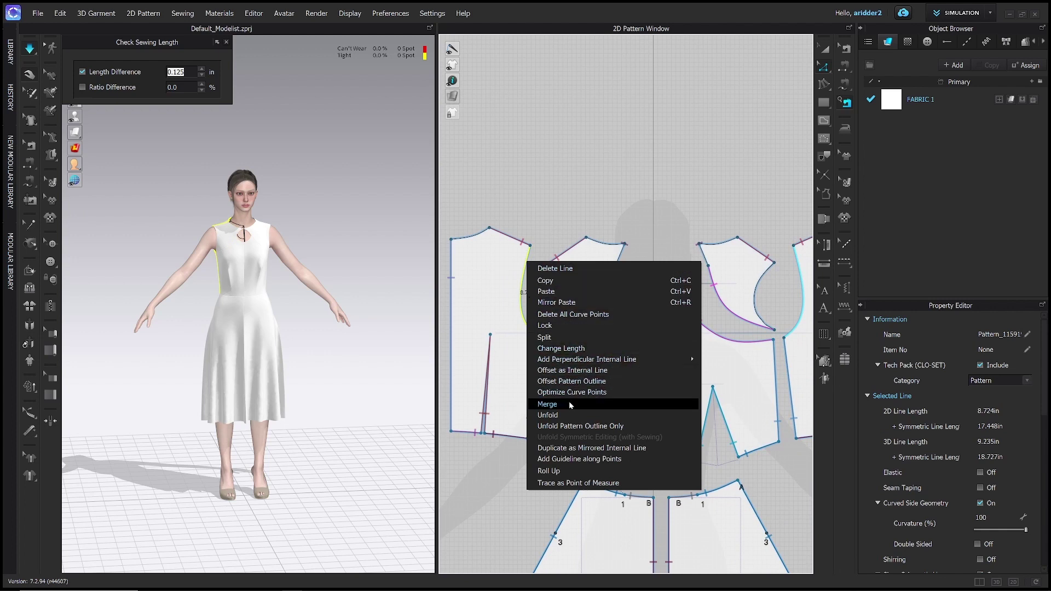
click(562, 349)
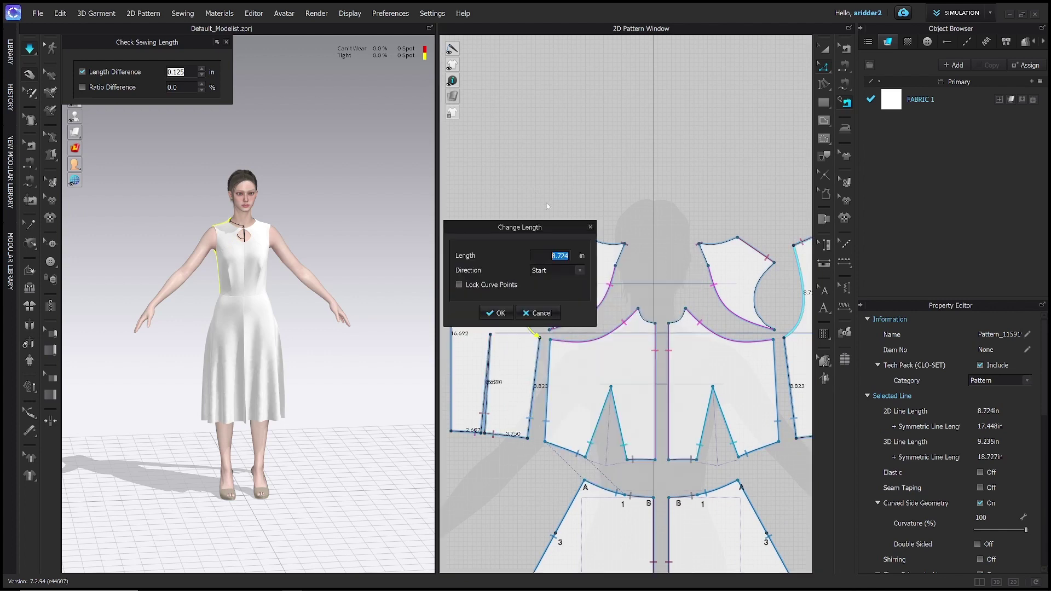
drag(556, 224, 669, 346)
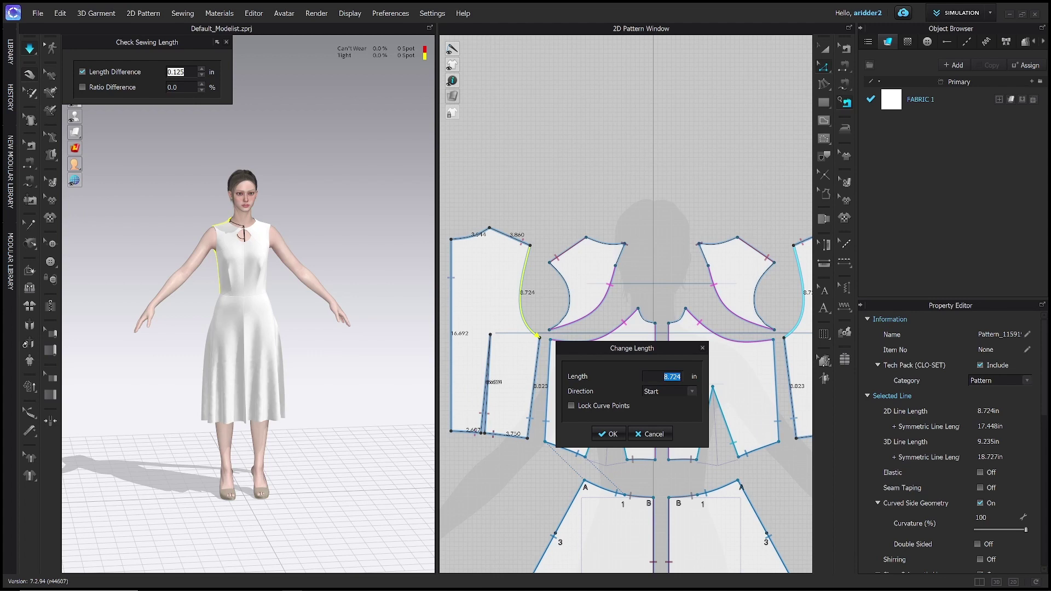
text(9)
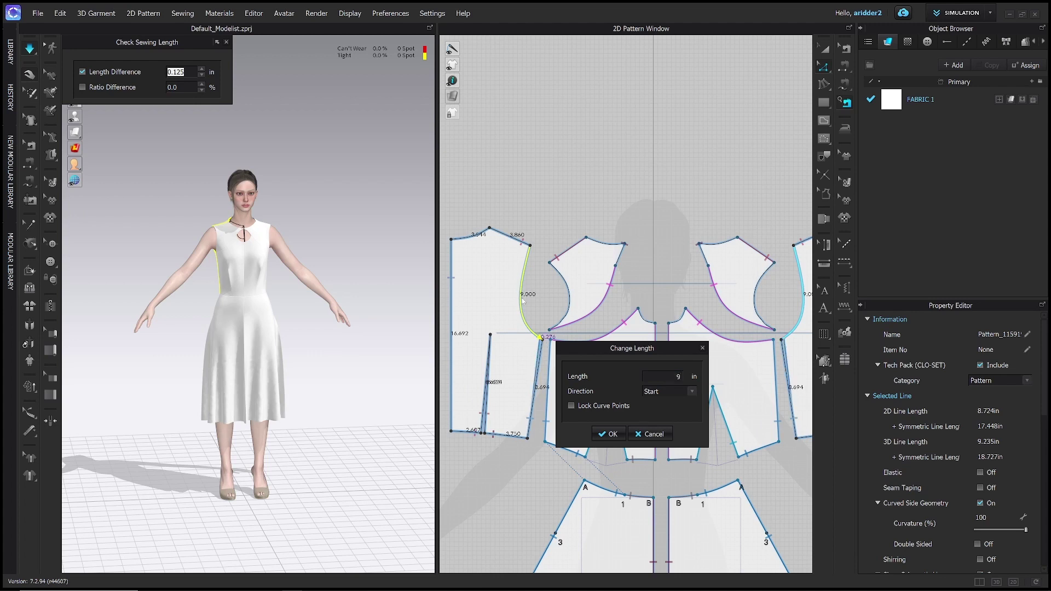
click(692, 390)
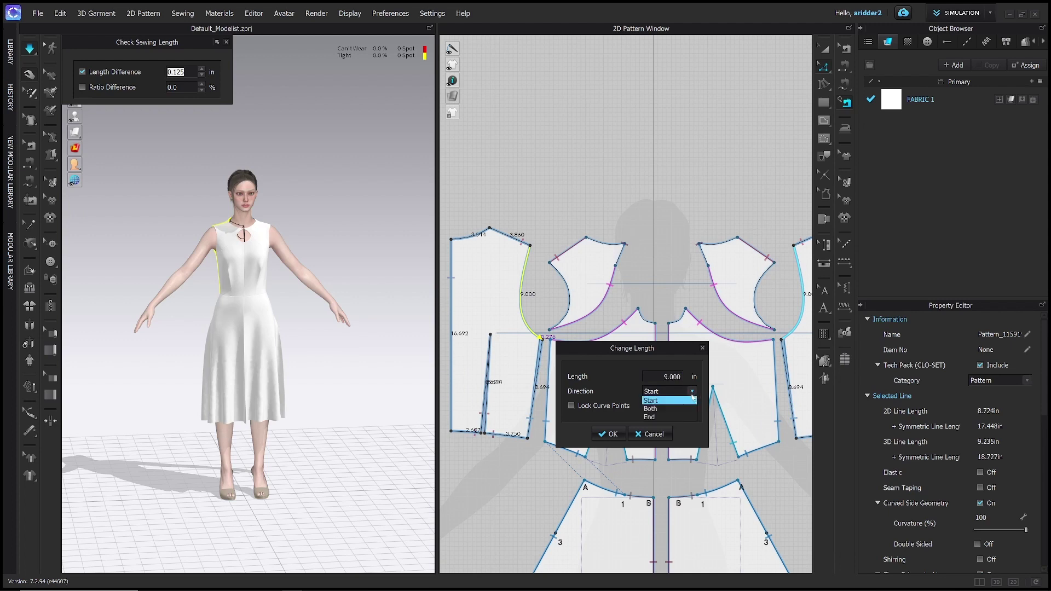
click(672, 417)
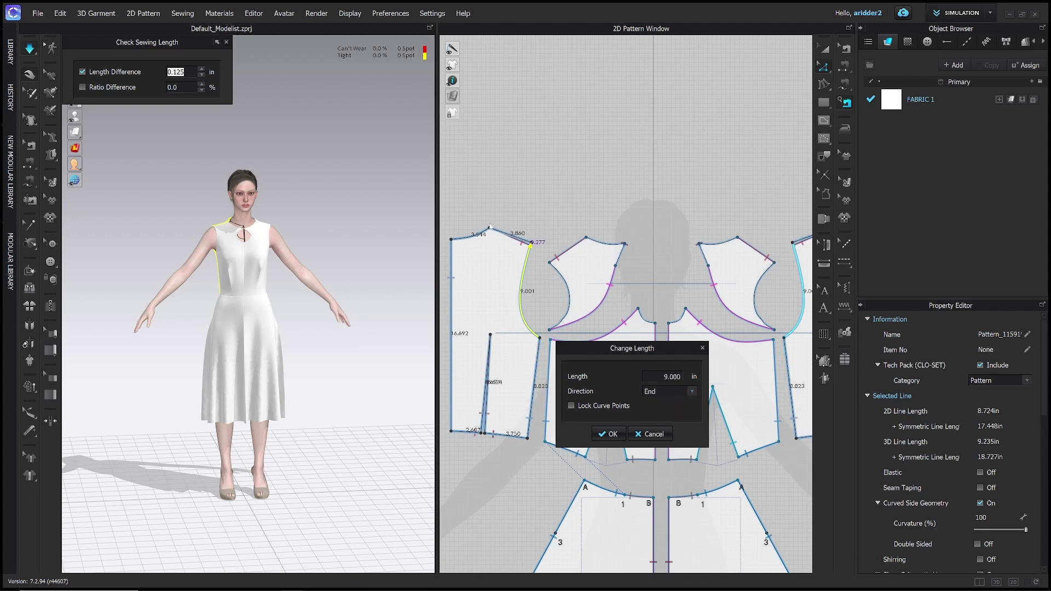
click(612, 434)
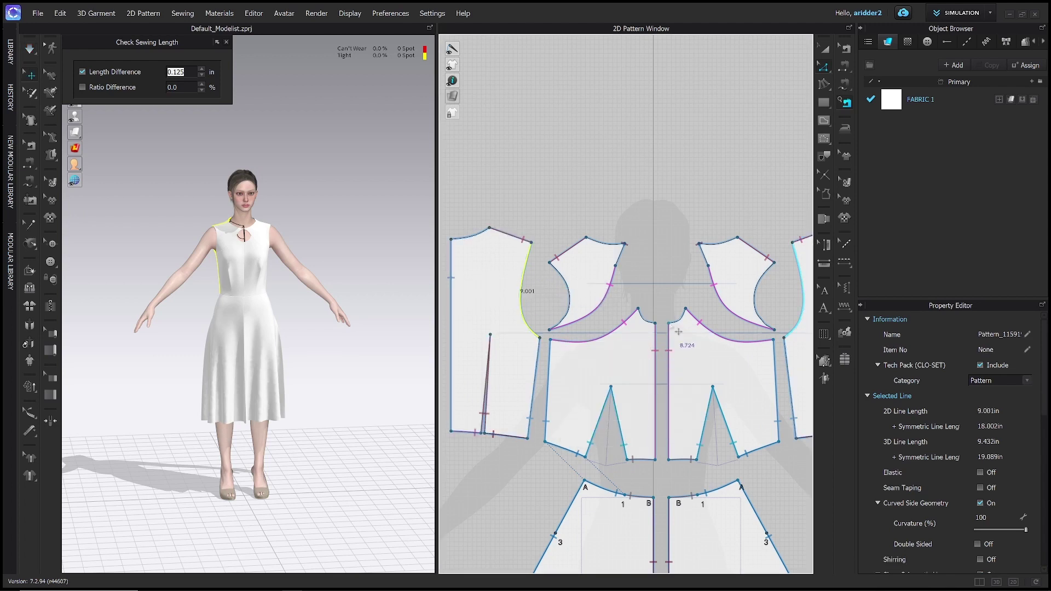
Change the front yoke armhole's length to 7.325 in, using the End direction.
right_drag(675, 327, 656, 327)
middle_drag(656, 327, 683, 301)
click(572, 252)
right_click(573, 252)
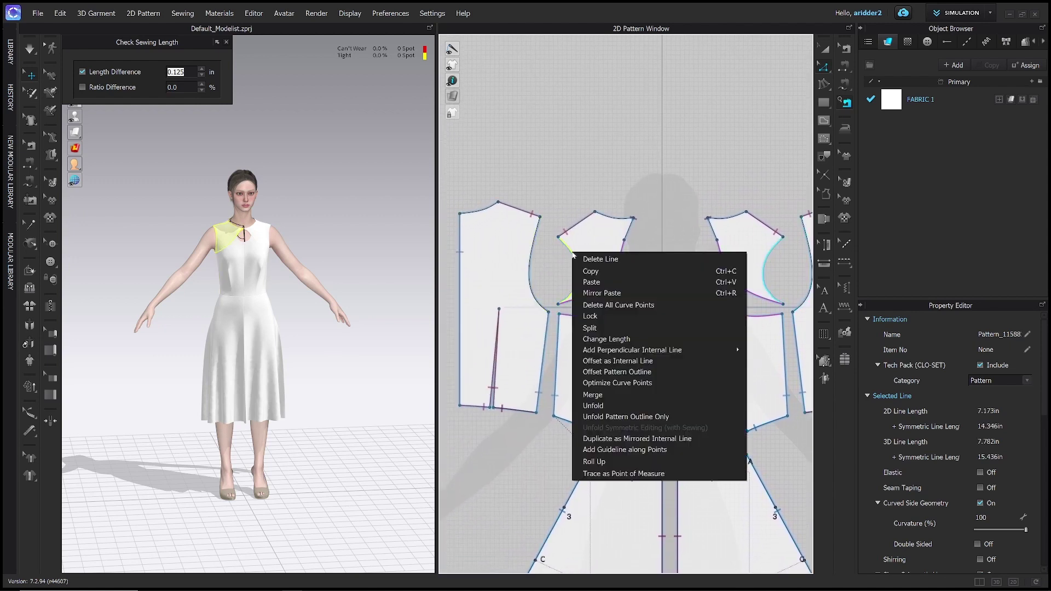
click(606, 339)
drag(560, 225, 576, 317)
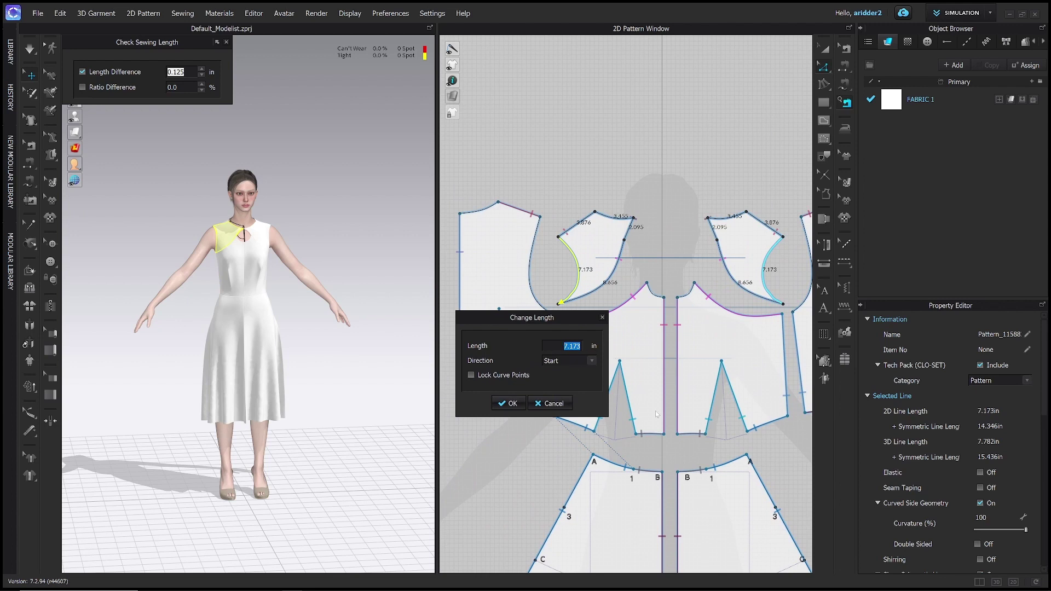
text(7.325)
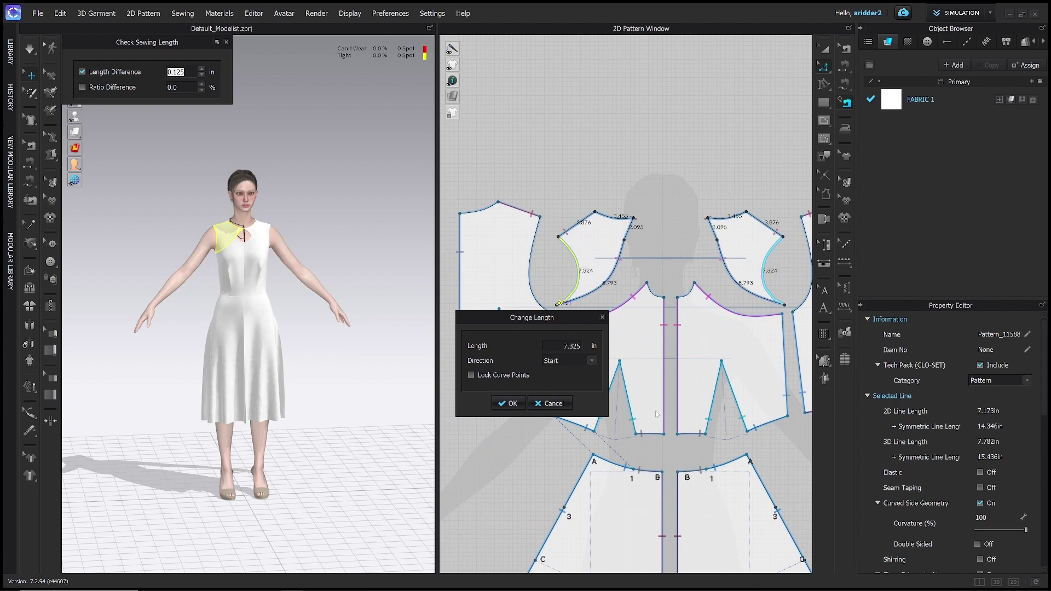
click(570, 363)
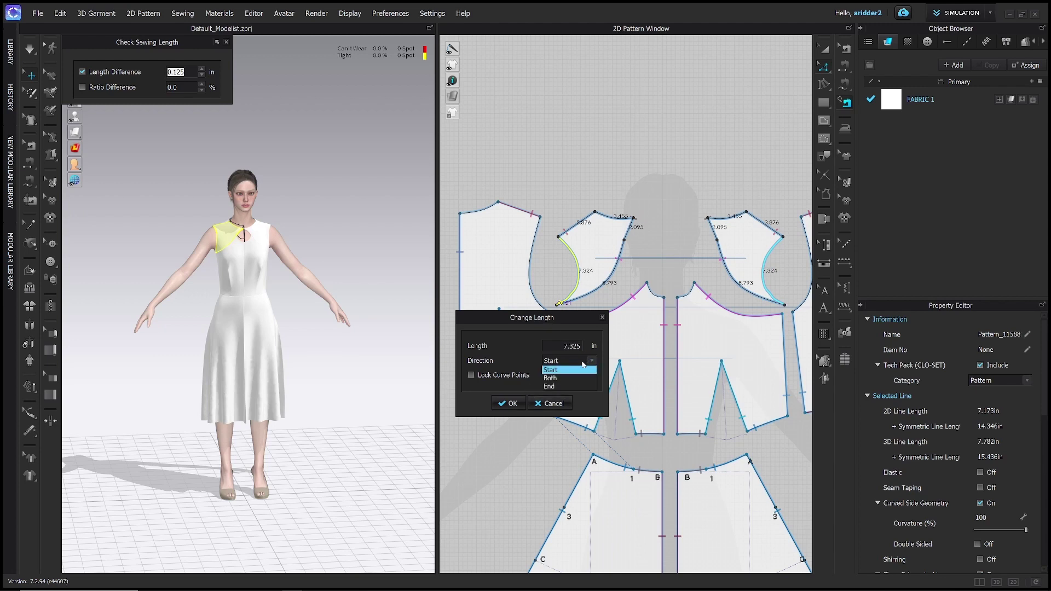
click(569, 386)
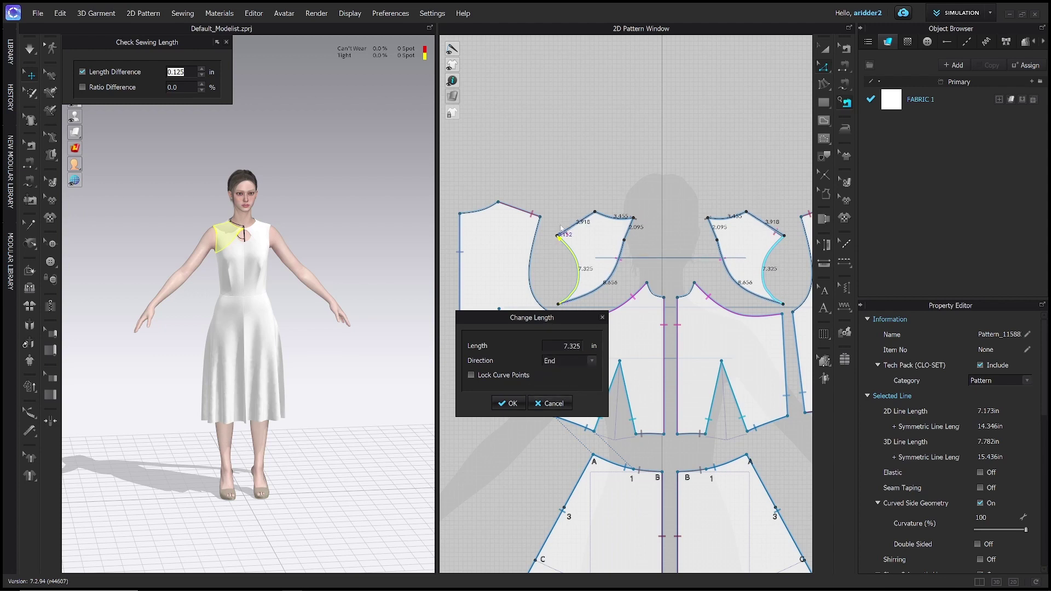
click(511, 404)
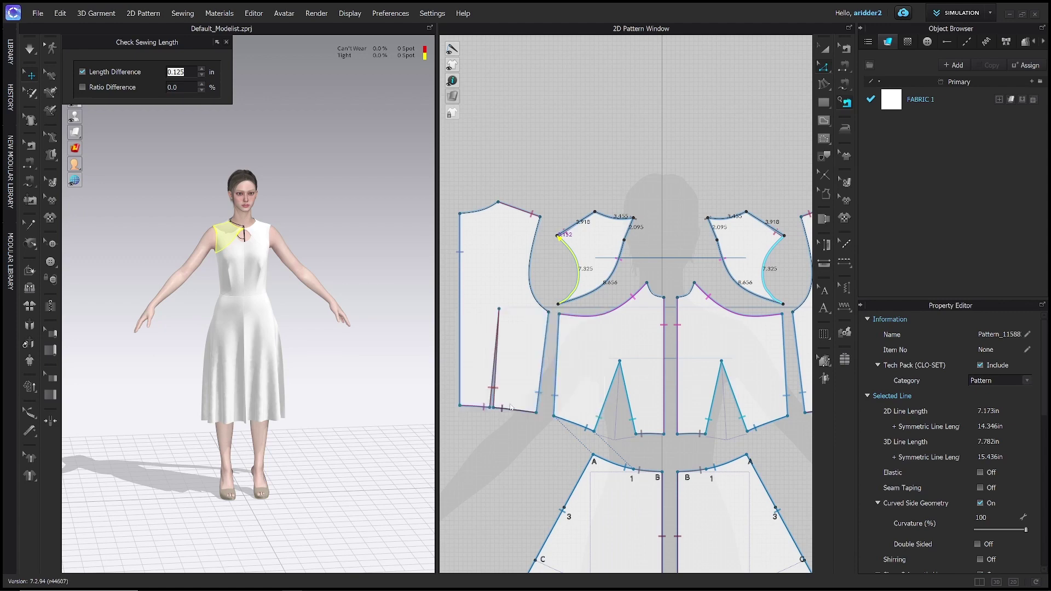
Change the back bodice shoulder seam's length to 4.25 in, using the Start direction.
scroll(224, 204, up, 5)
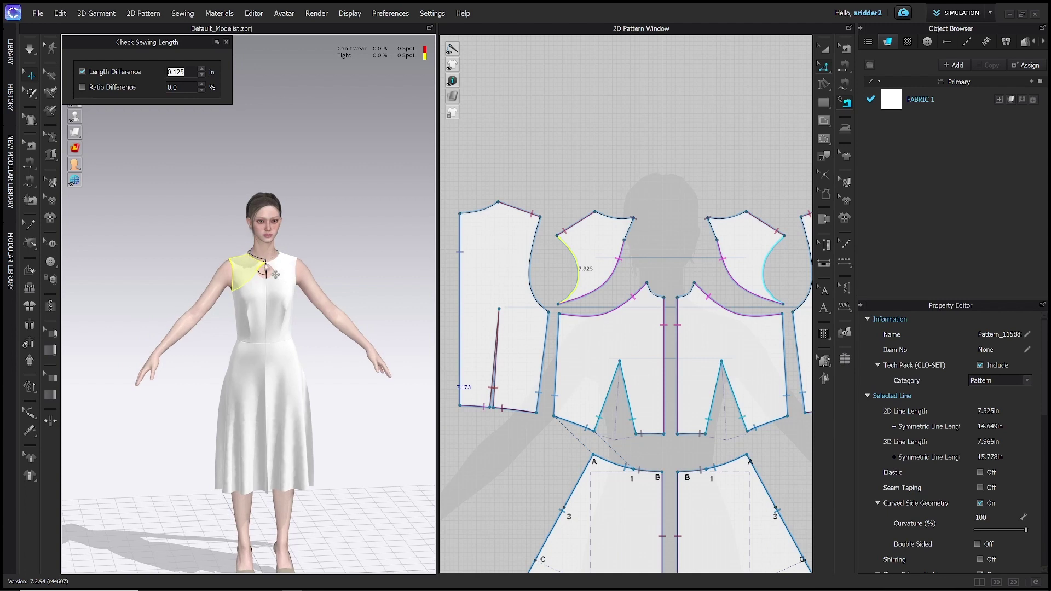
click(535, 219)
right_click(535, 220)
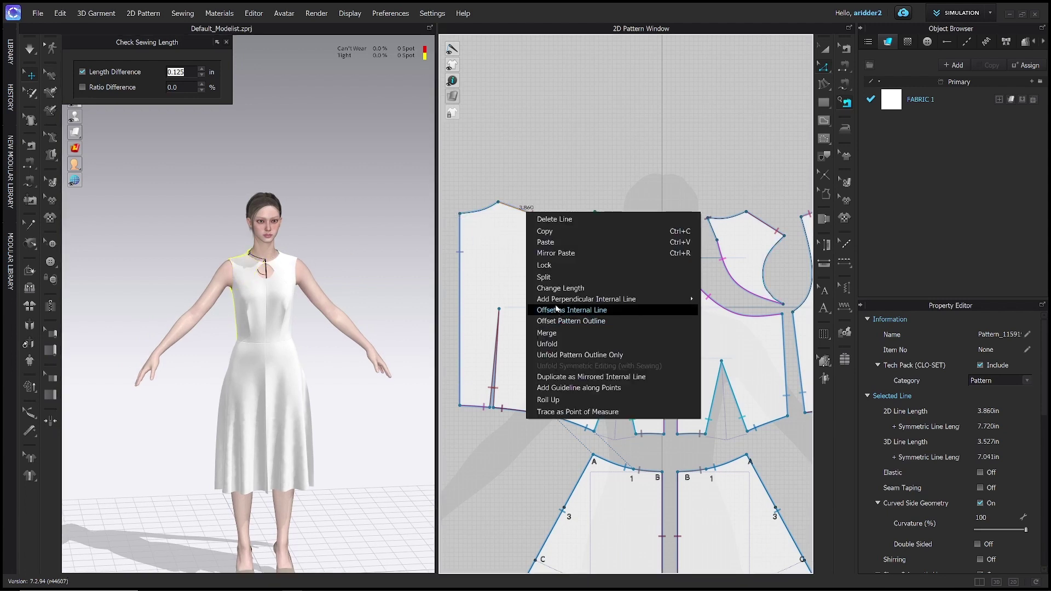
click(552, 288)
drag(546, 231, 564, 384)
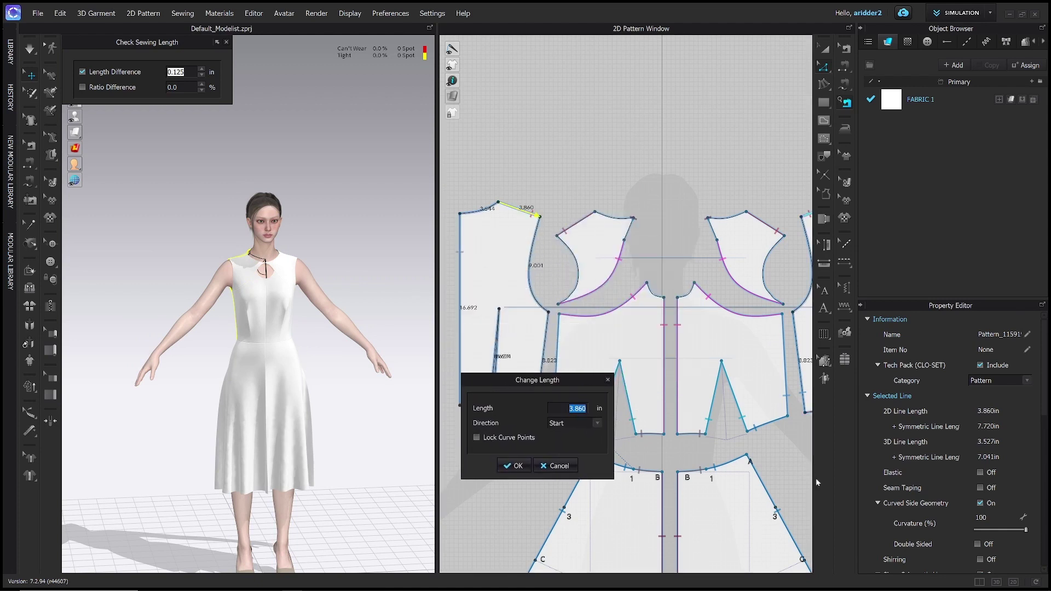
text(4.25)
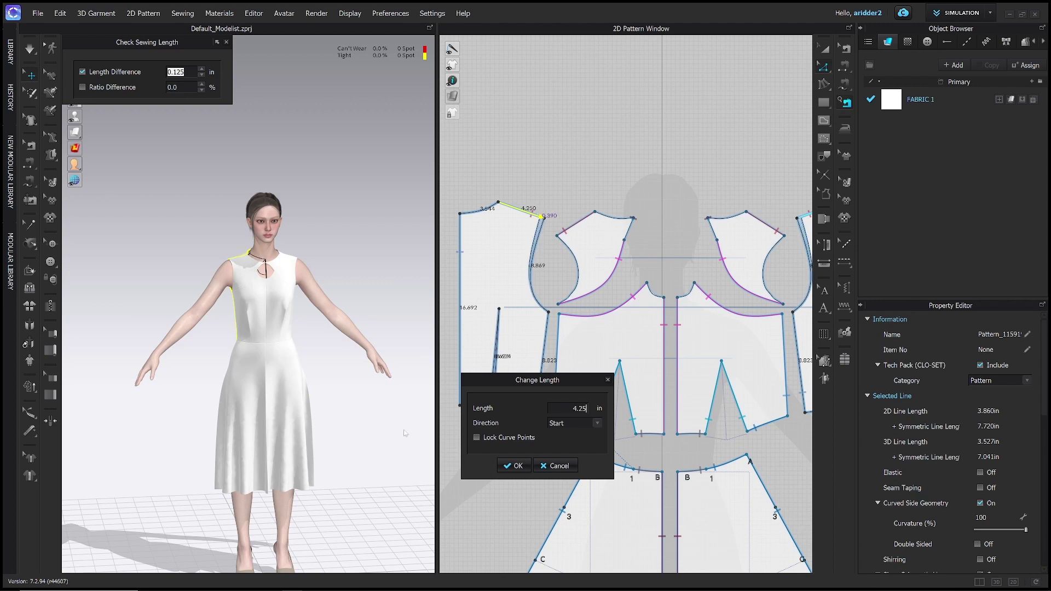
click(513, 468)
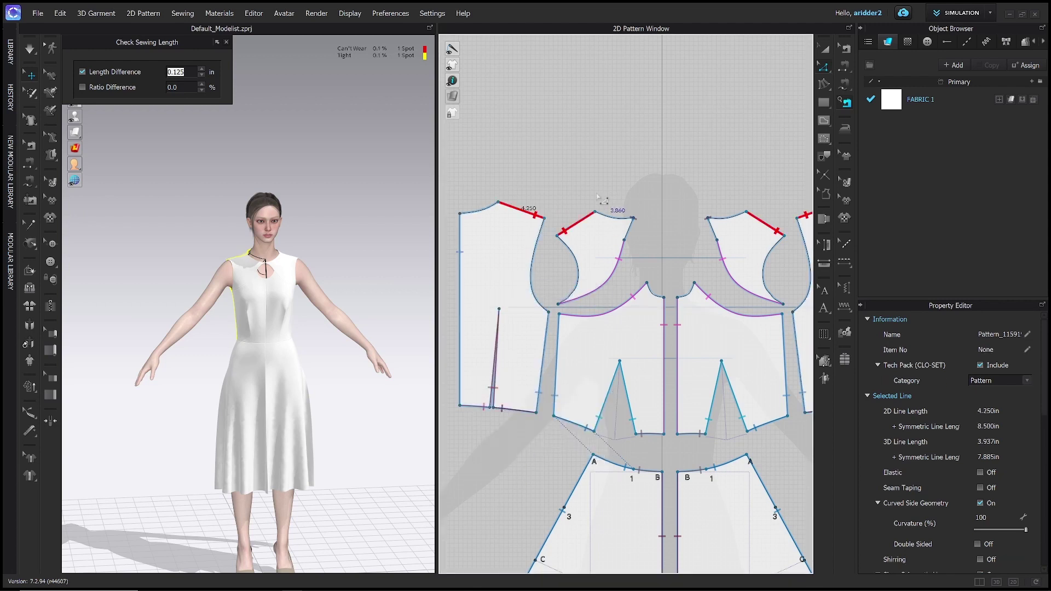
Match the front yoke's shoulder seam to the back by changing its length to 4.25 in in the Start direction.
click(586, 223)
right_click(587, 223)
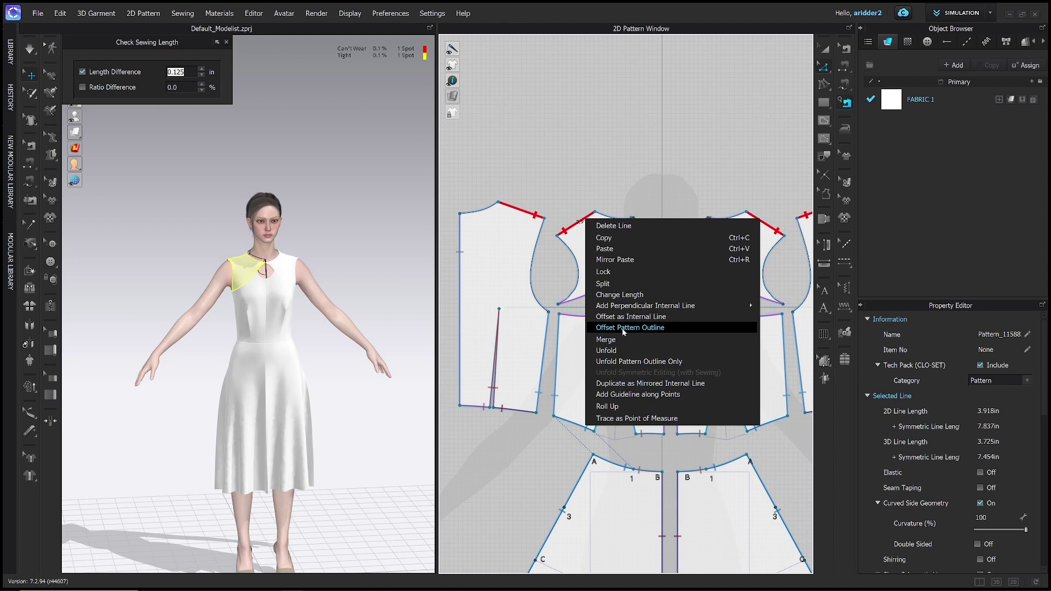
click(619, 295)
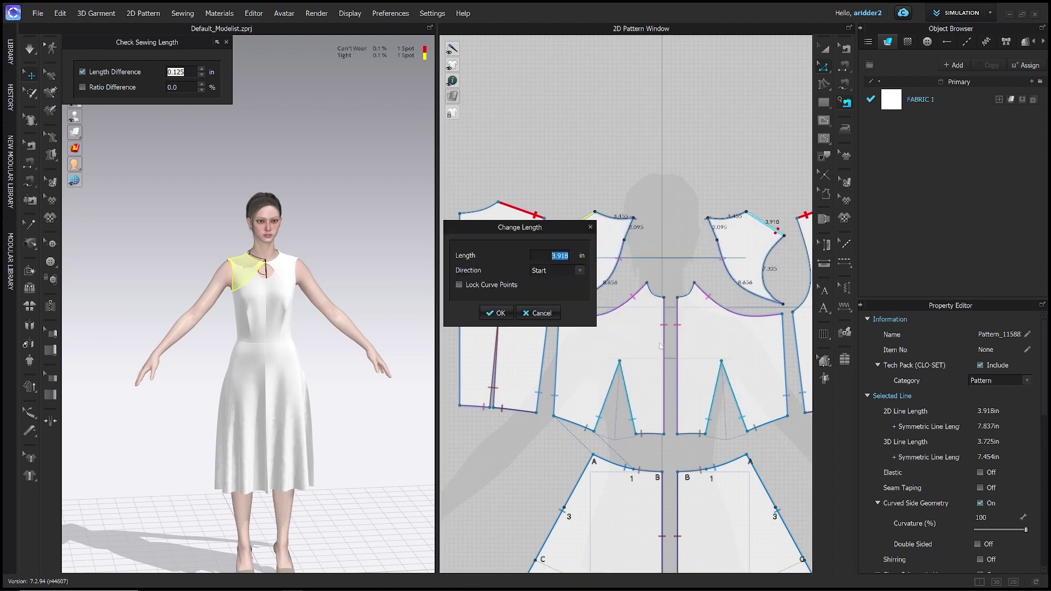
text(4,25)
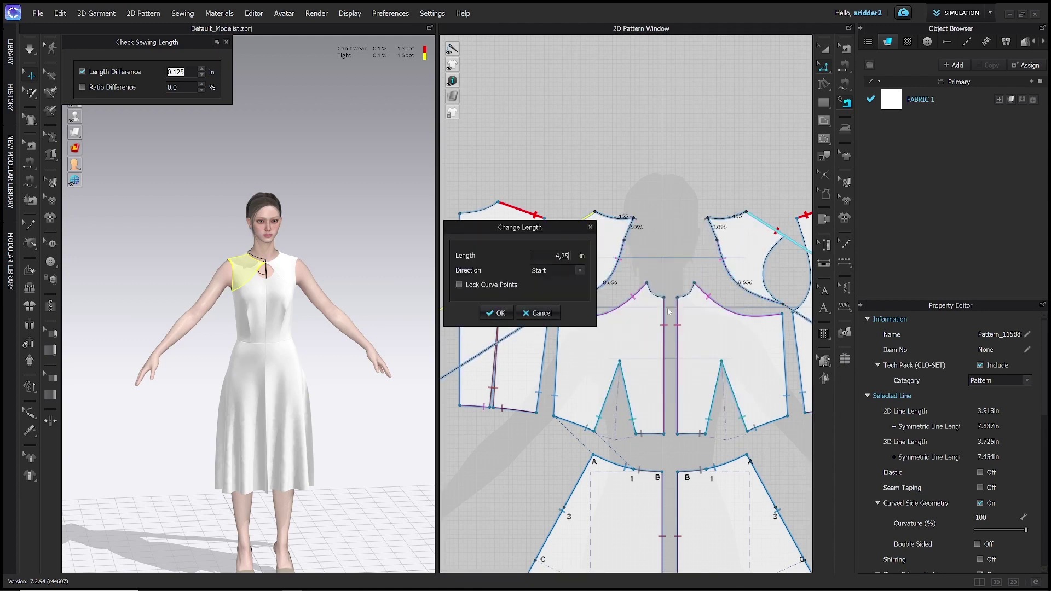
key(BackSpace)
key(BackSpace)
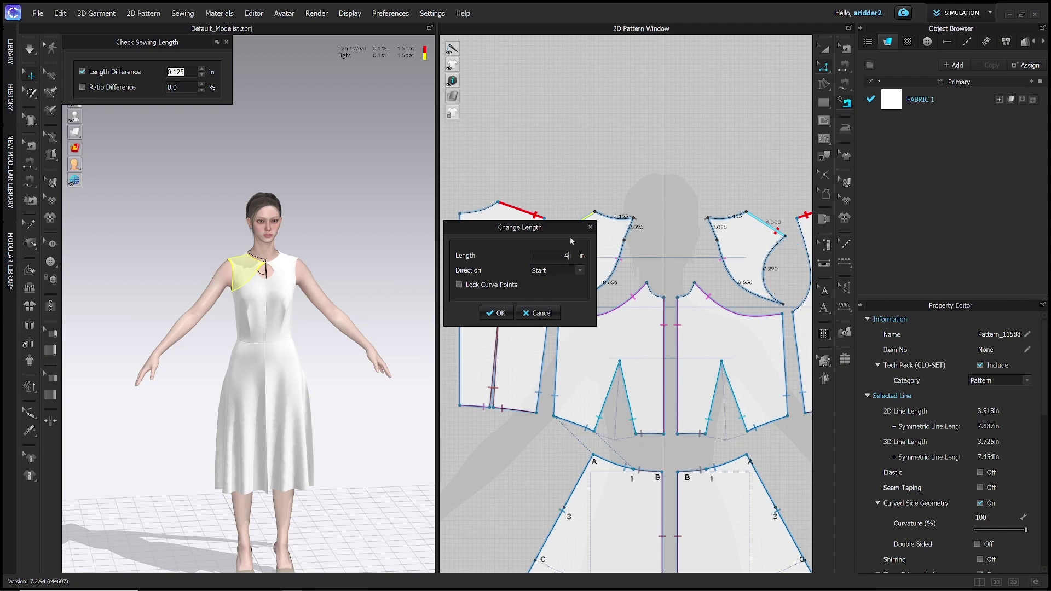
text(.25)
drag(545, 227, 593, 347)
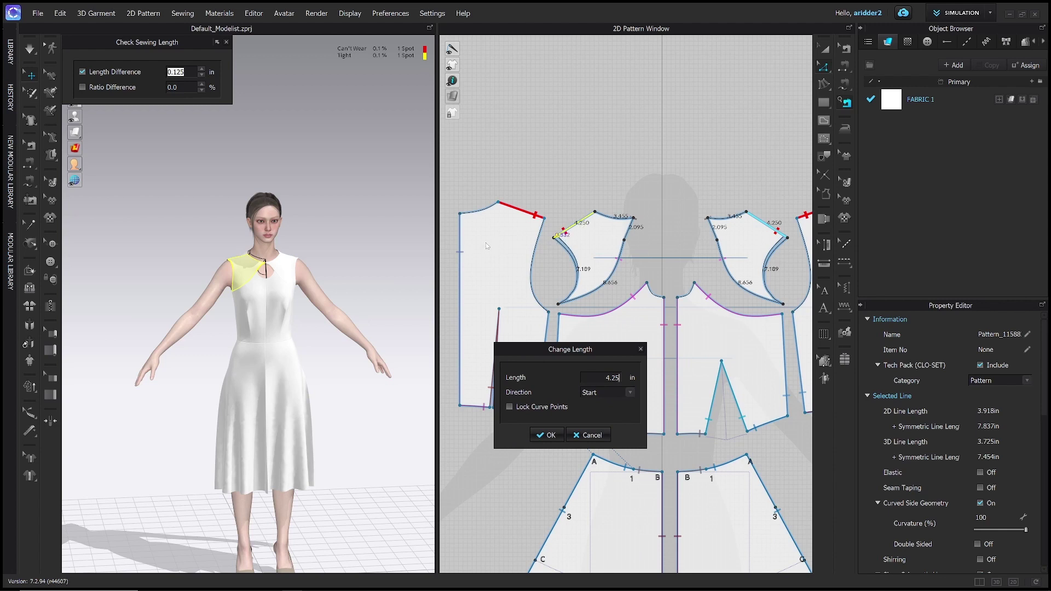
click(549, 435)
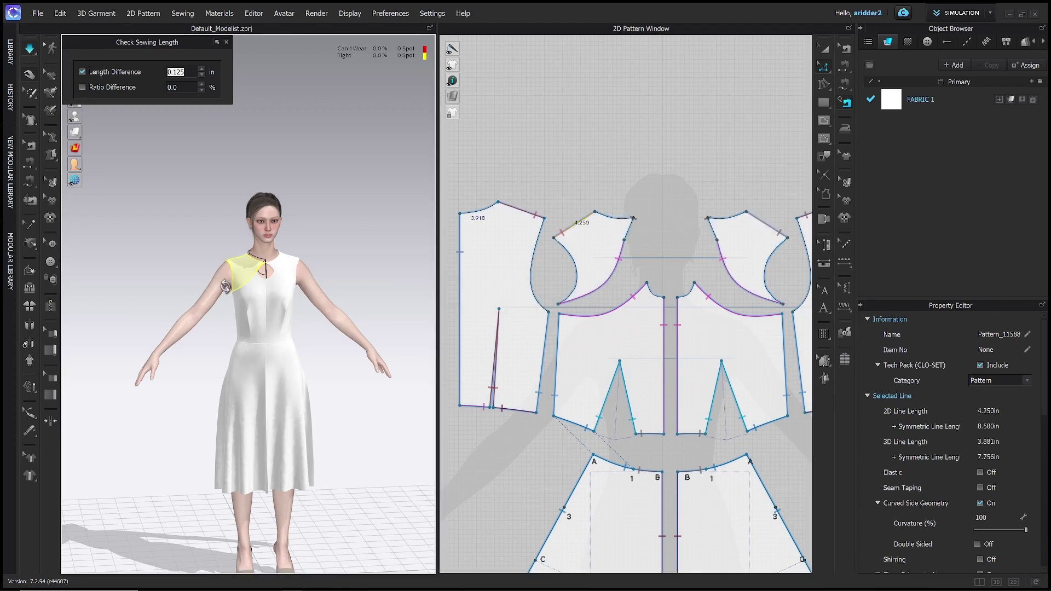
Simulate the garment with the widened shoulders and examine the bodice from the front.
right_drag(227, 287, 313, 285)
click(263, 267)
scroll(274, 299, up, 1)
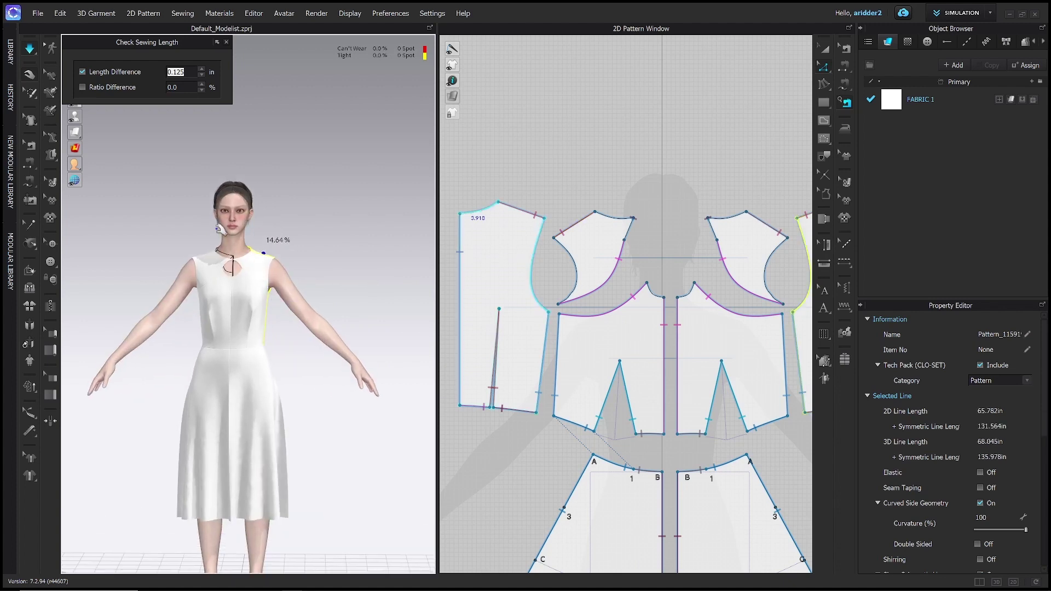
scroll(221, 230, up, 1)
key(w)
scroll(219, 189, up, 1)
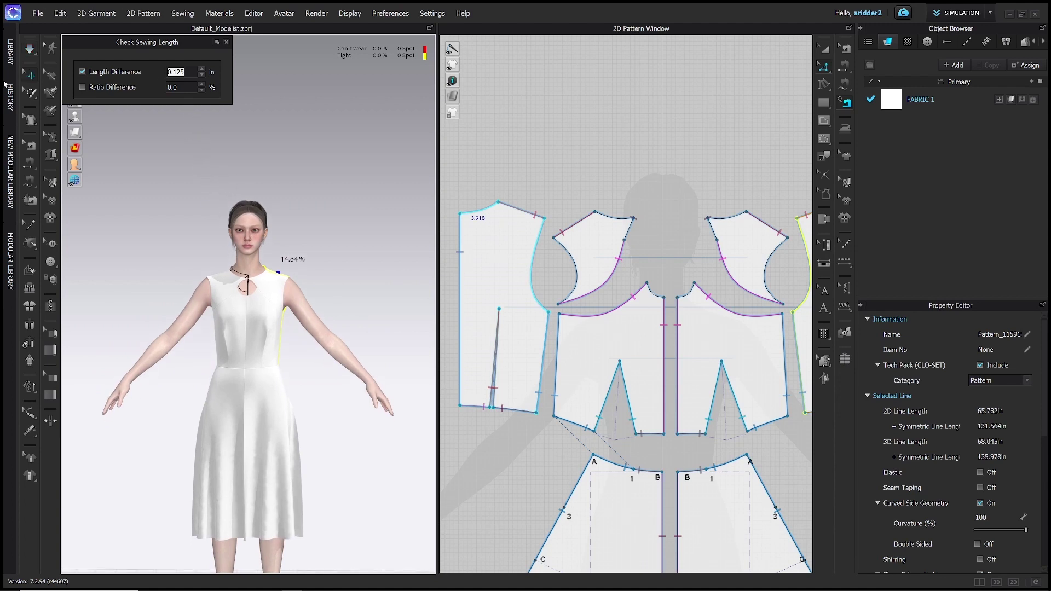
Close the sewing length check and open the shoulder pad folder of the Hardware and Trims library.
click(227, 43)
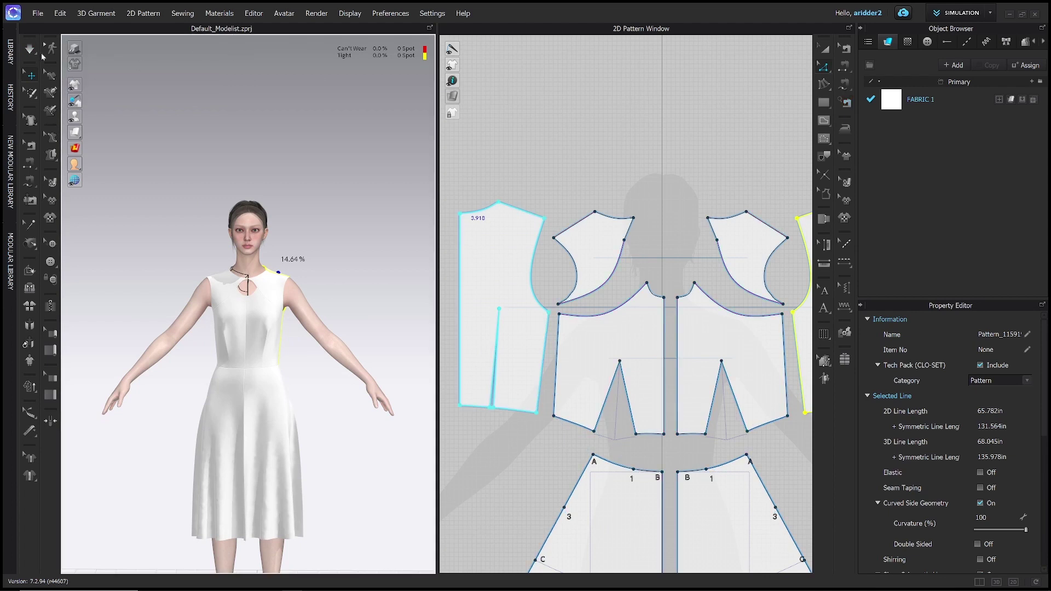
click(10, 52)
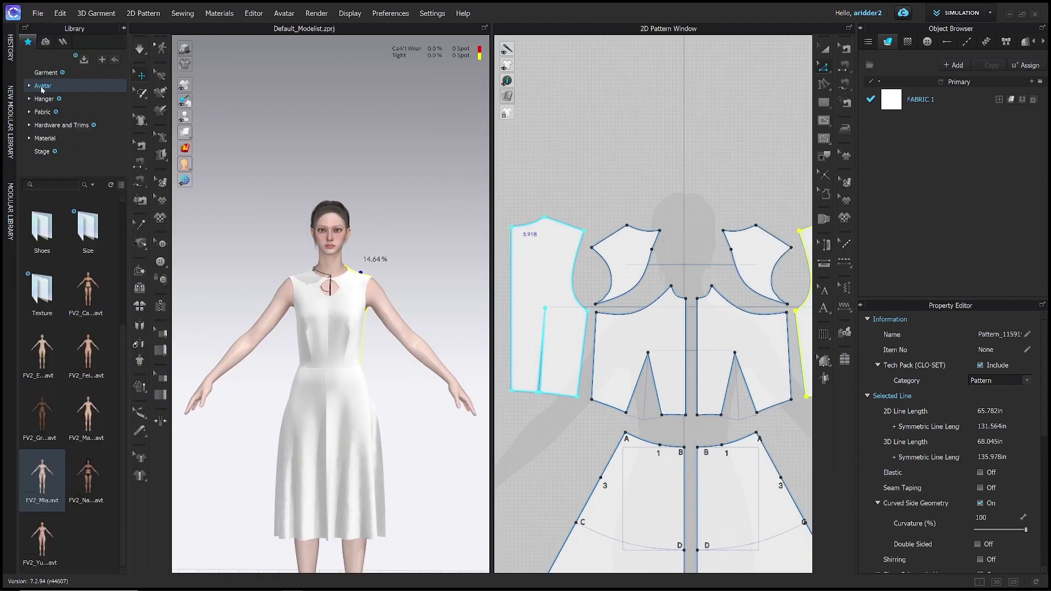
click(52, 125)
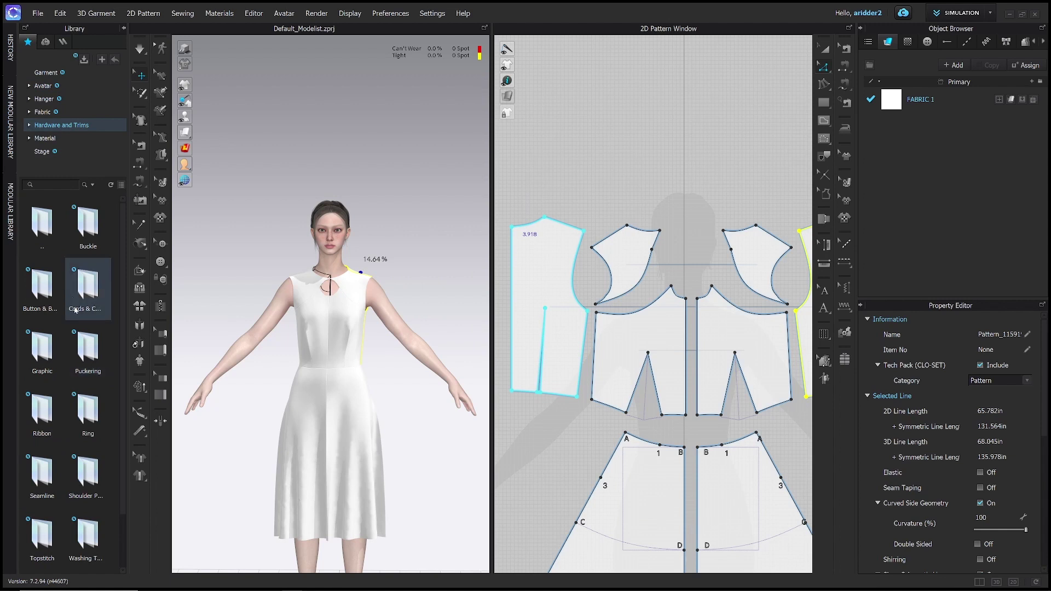
double_click(93, 475)
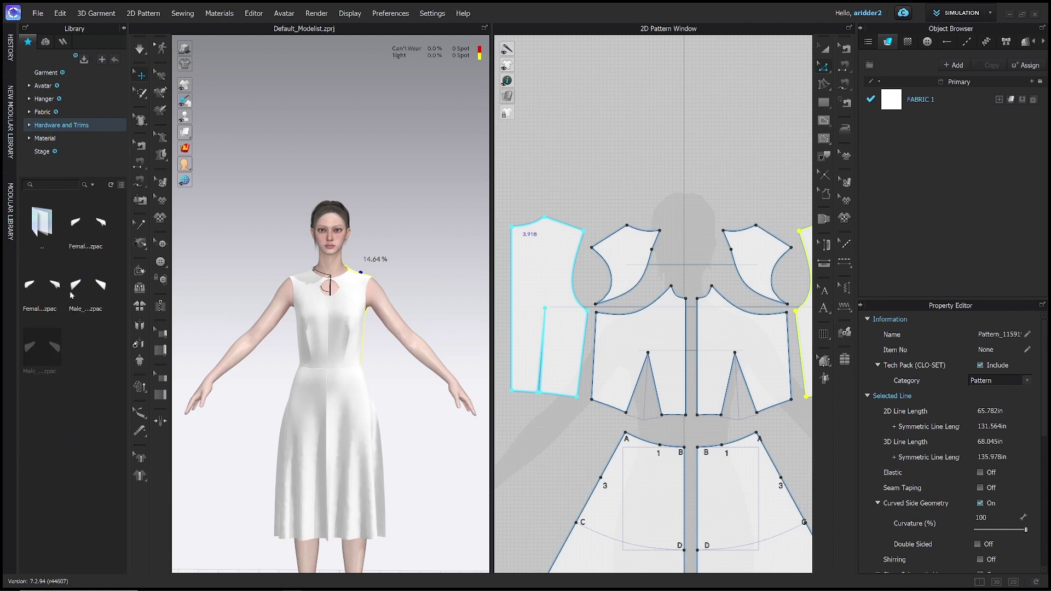
Add Female_Shoulder_Pad_4mm.zpac to the current garment, maintaining the current avatar's size and pose.
mouse_move(70, 218)
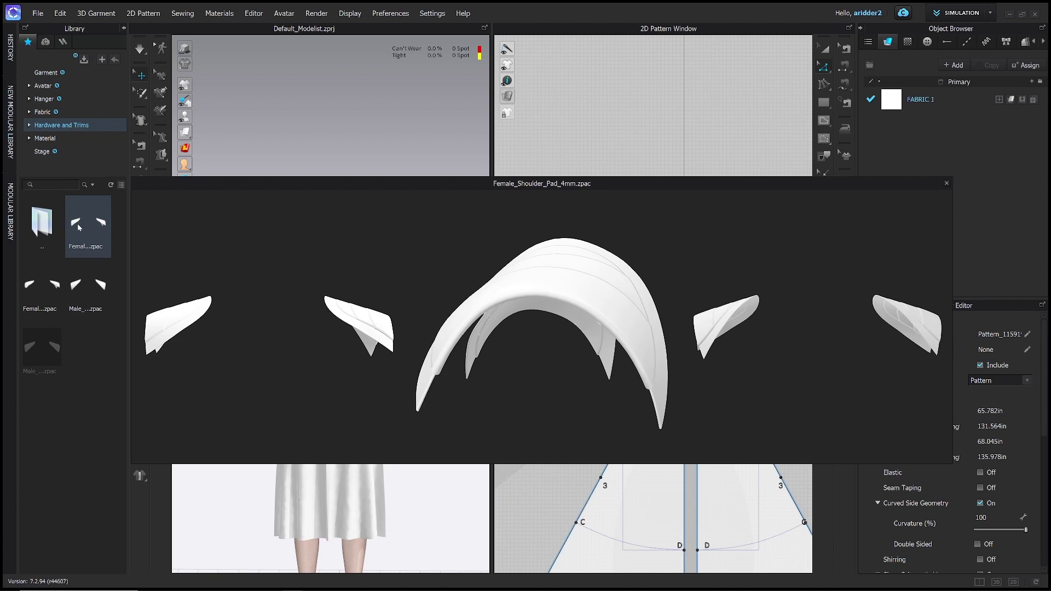
double_click(77, 223)
click(471, 280)
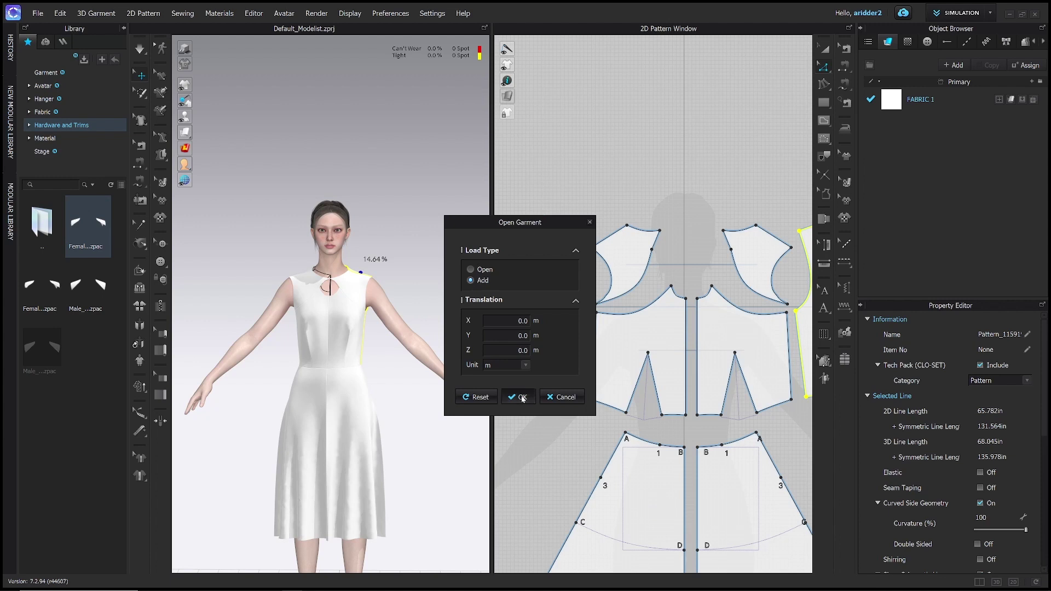
click(522, 397)
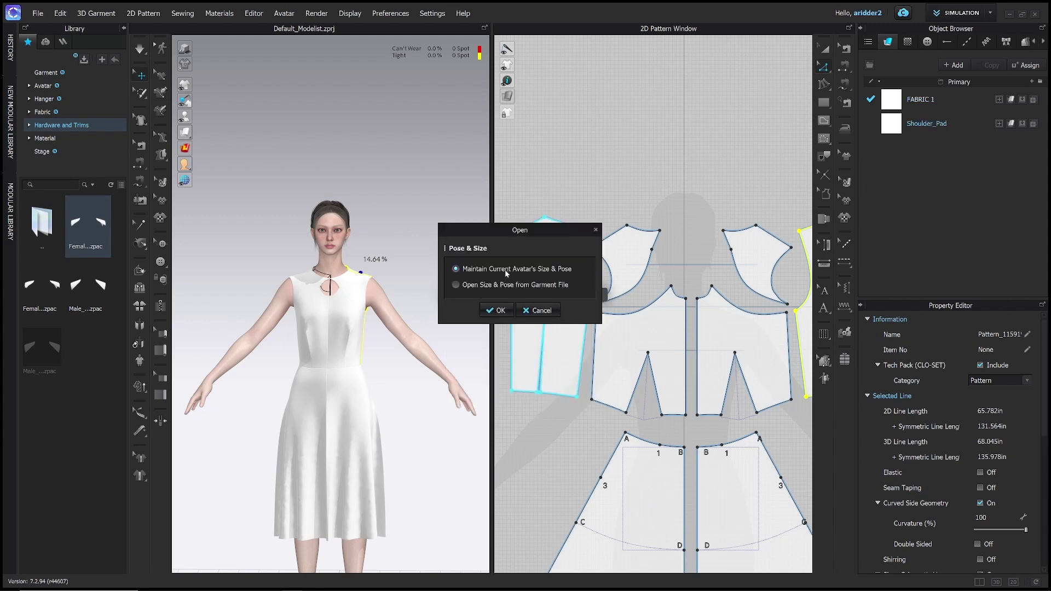
click(496, 310)
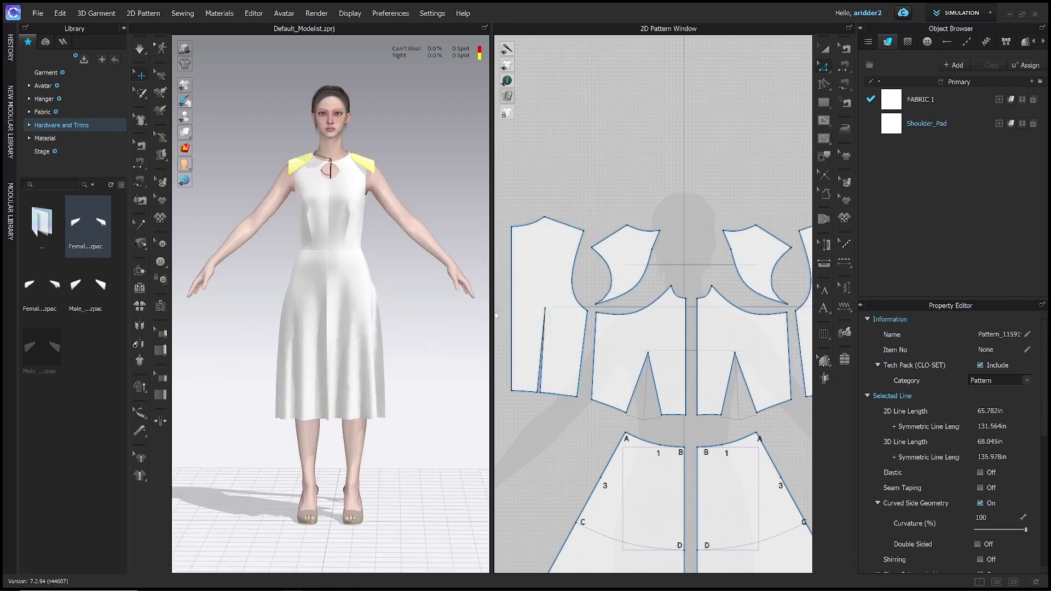
Shift the shoulder pads slightly toward the back of the shoulders and check their placement from the side and front.
right_drag(425, 225, 338, 259)
scroll(337, 259, up, 4)
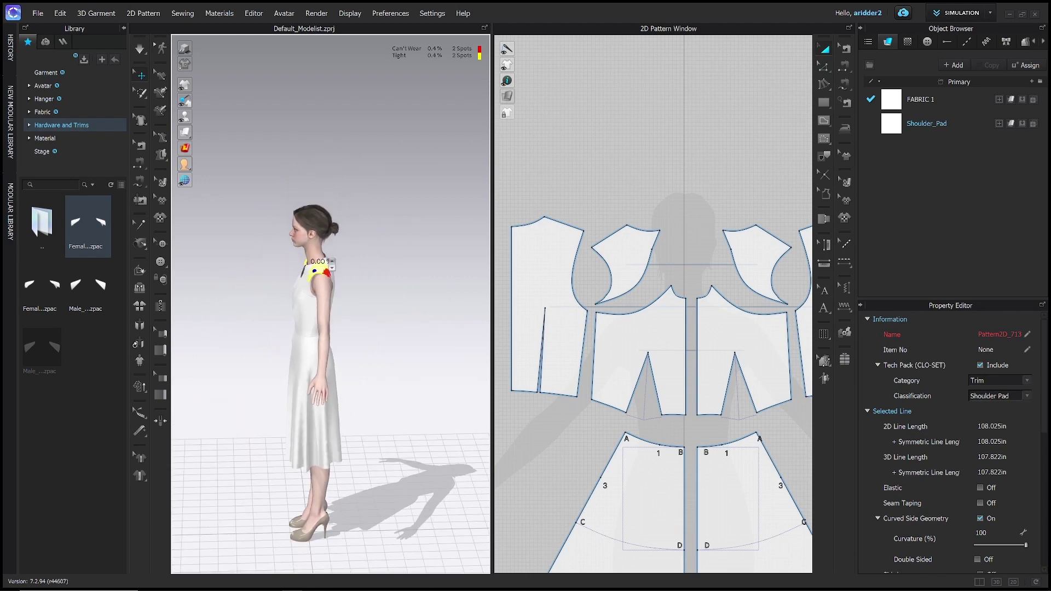
scroll(323, 274, up, 2)
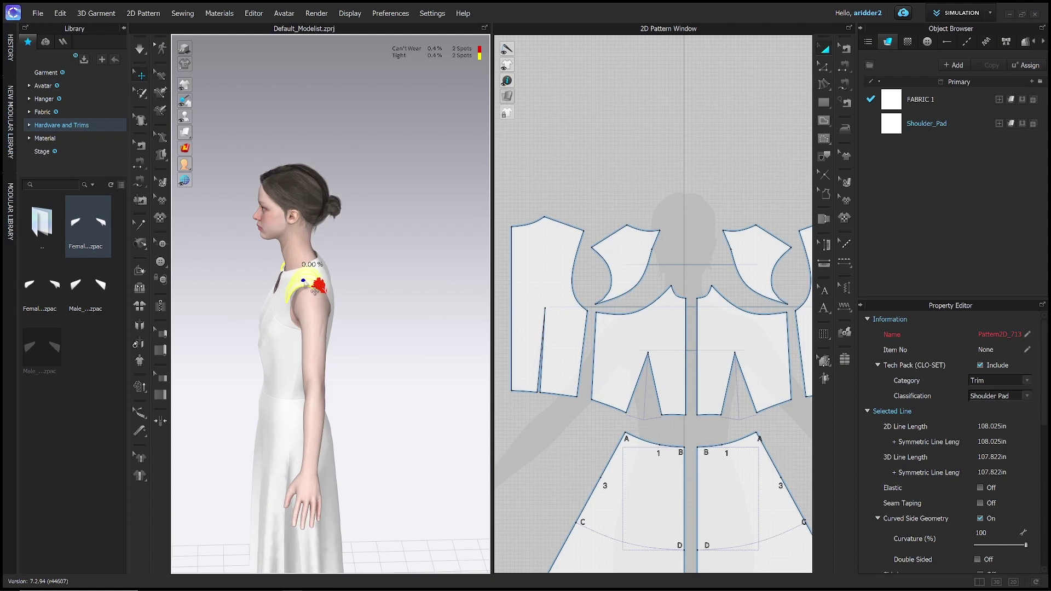
drag(303, 281, 310, 284)
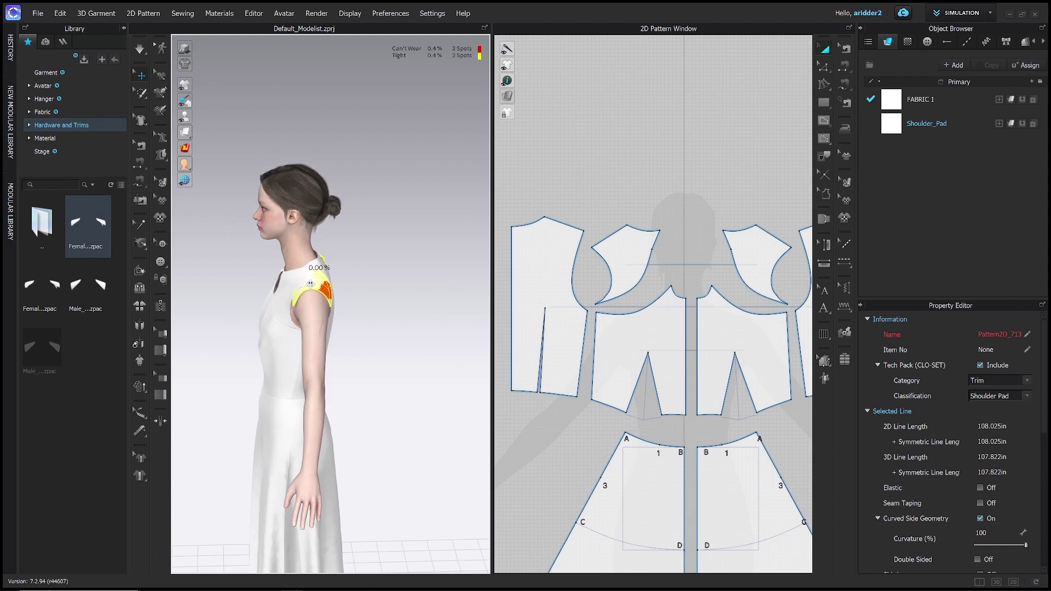
right_drag(311, 283, 425, 284)
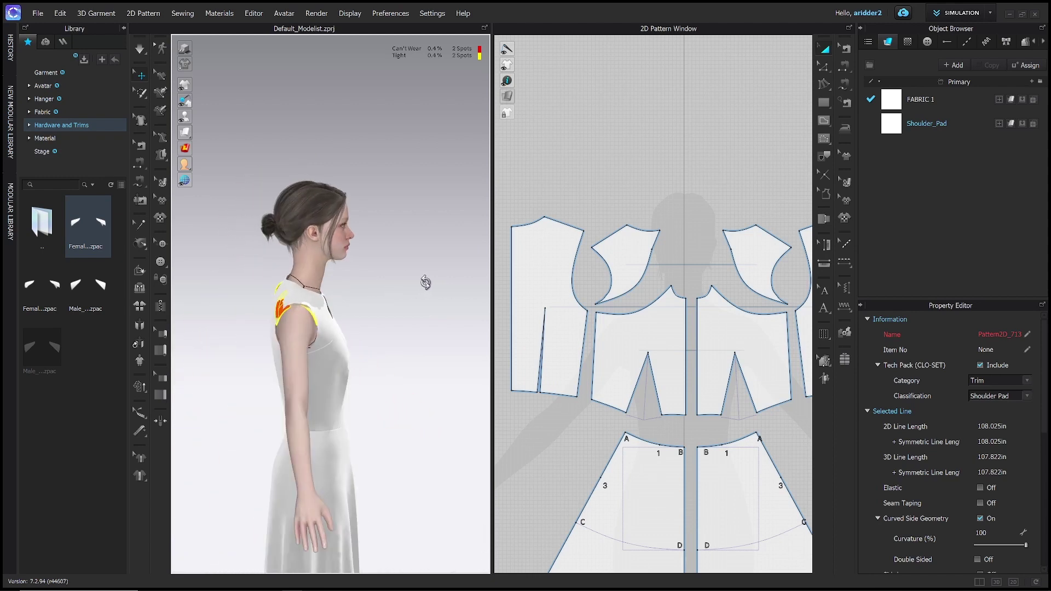
right_drag(361, 305, 343, 268)
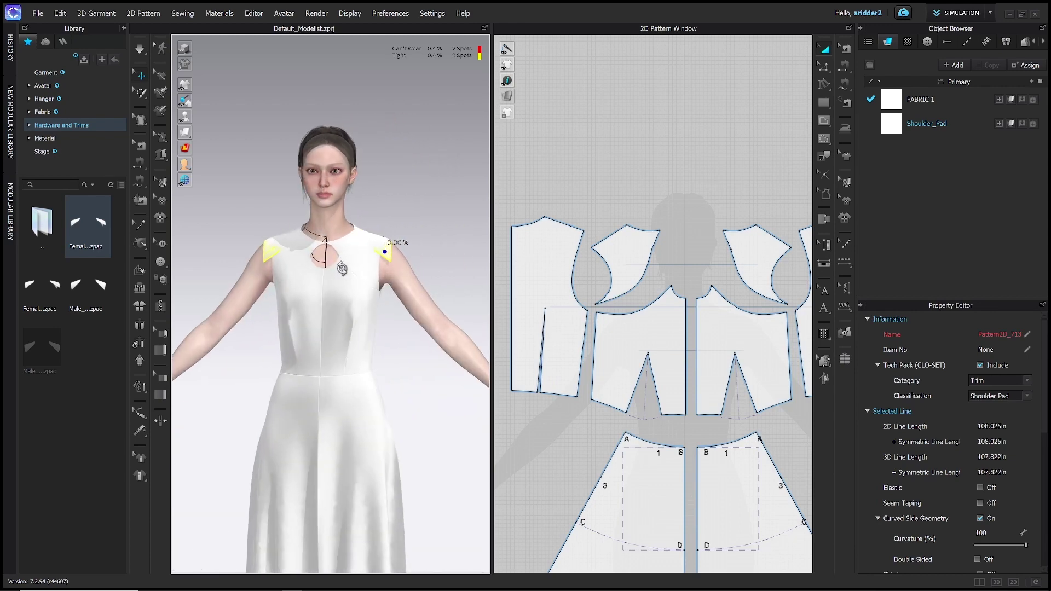
Freeze the shoulder pads and start the garment simulation over them.
right_click(388, 253)
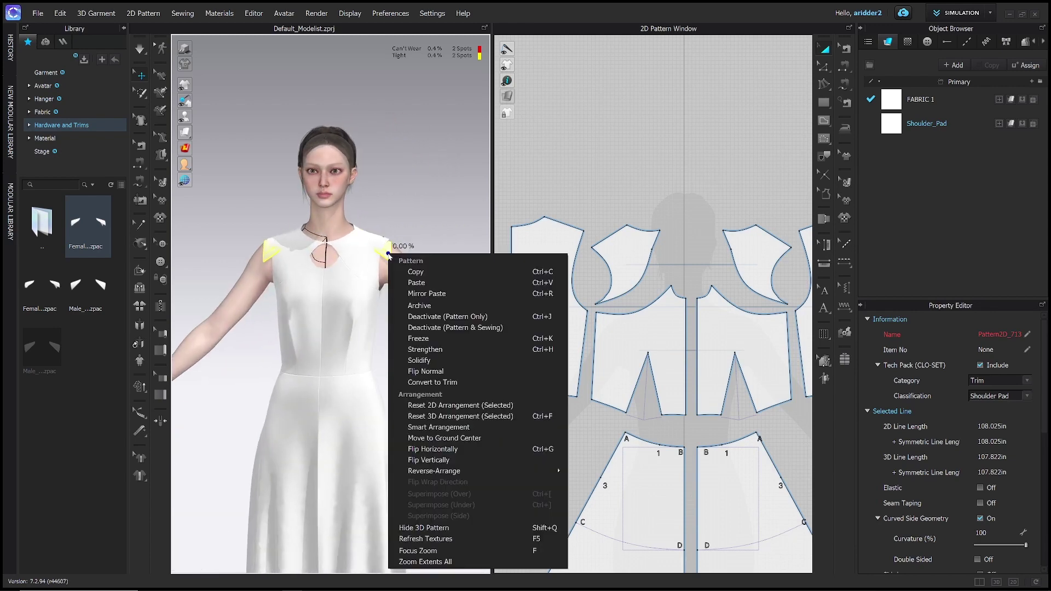
click(435, 340)
key(space)
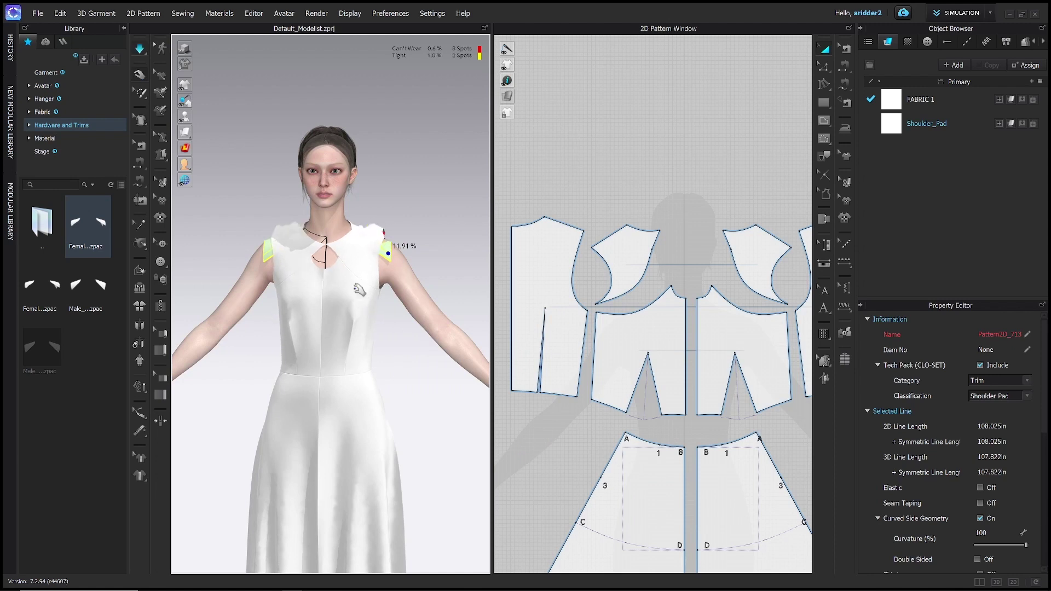
Adjust the bodice shoulders over the frozen pads during simulation, check them from the back and front, and close the library.
click(281, 236)
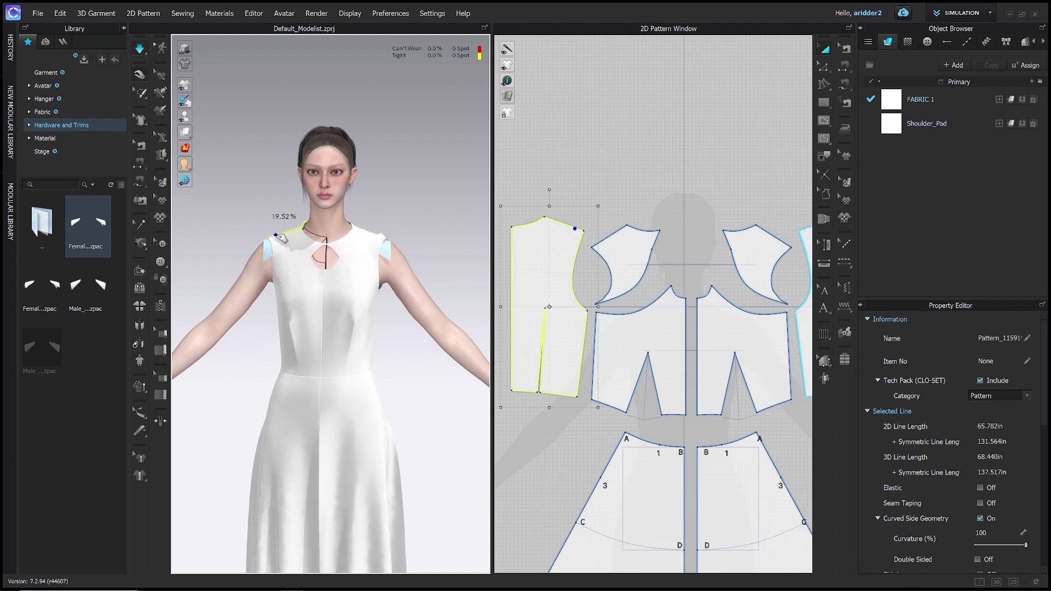
click(280, 237)
click(383, 241)
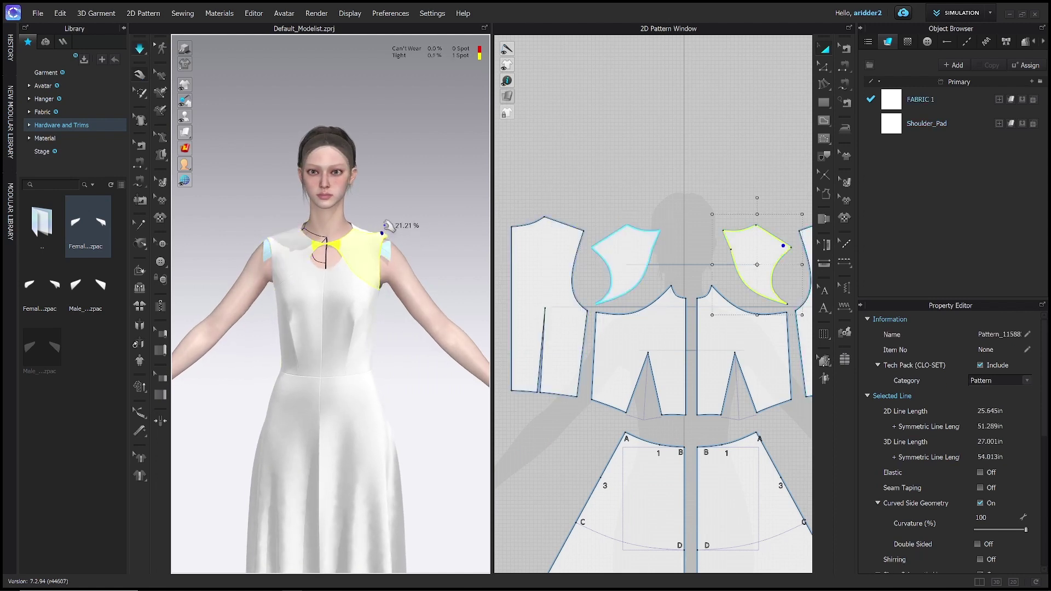
right_drag(383, 241, 272, 246)
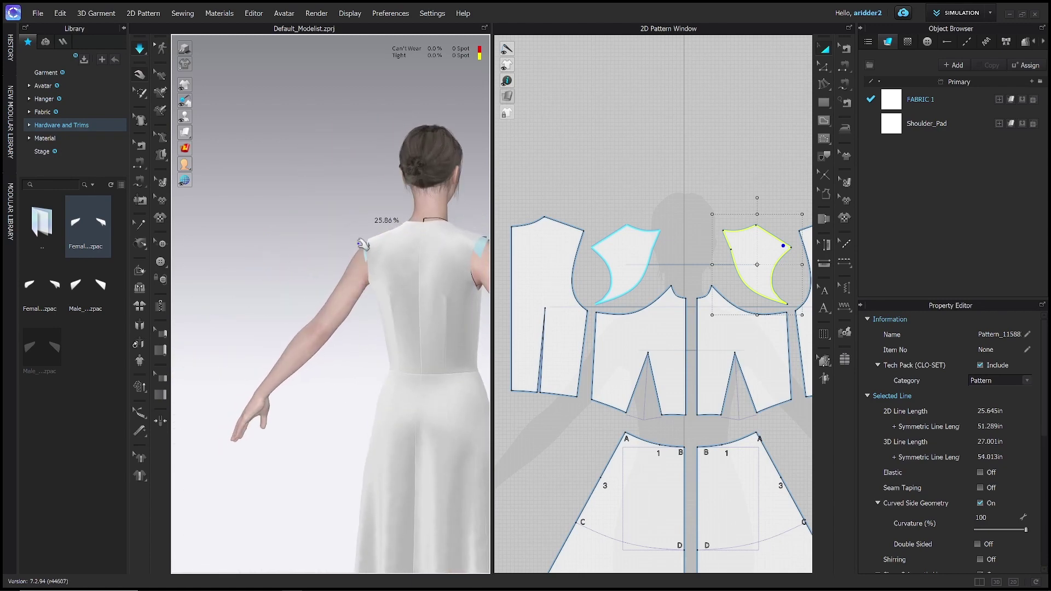
click(362, 256)
key(Escape)
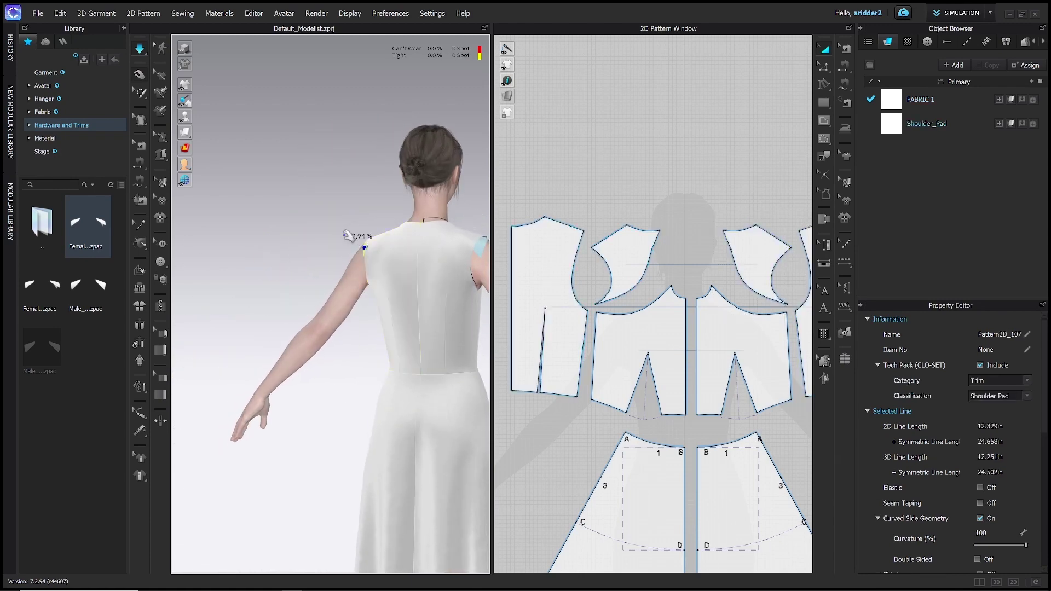
key(2)
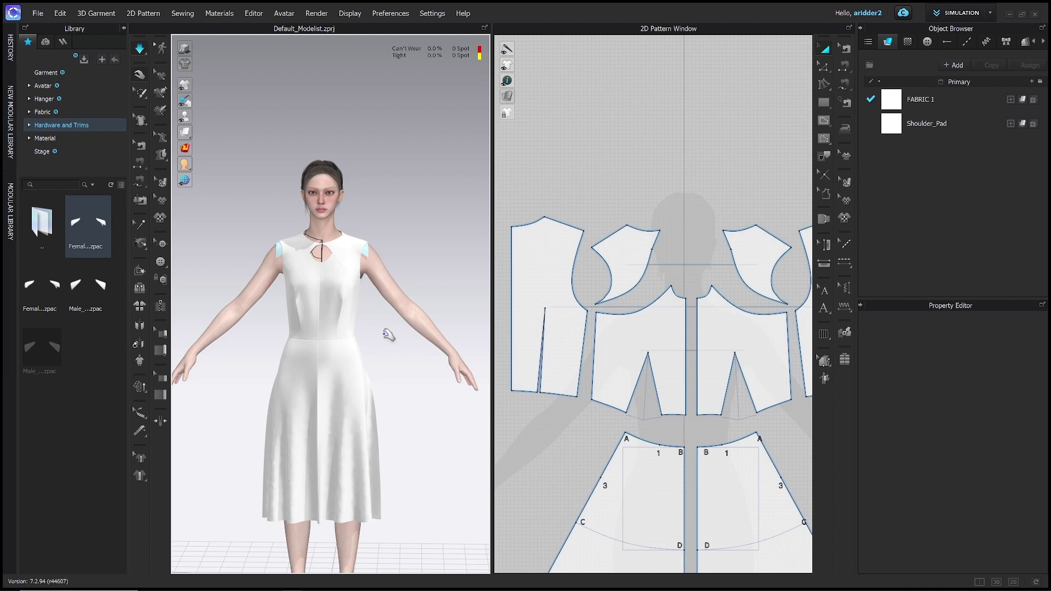
click(125, 30)
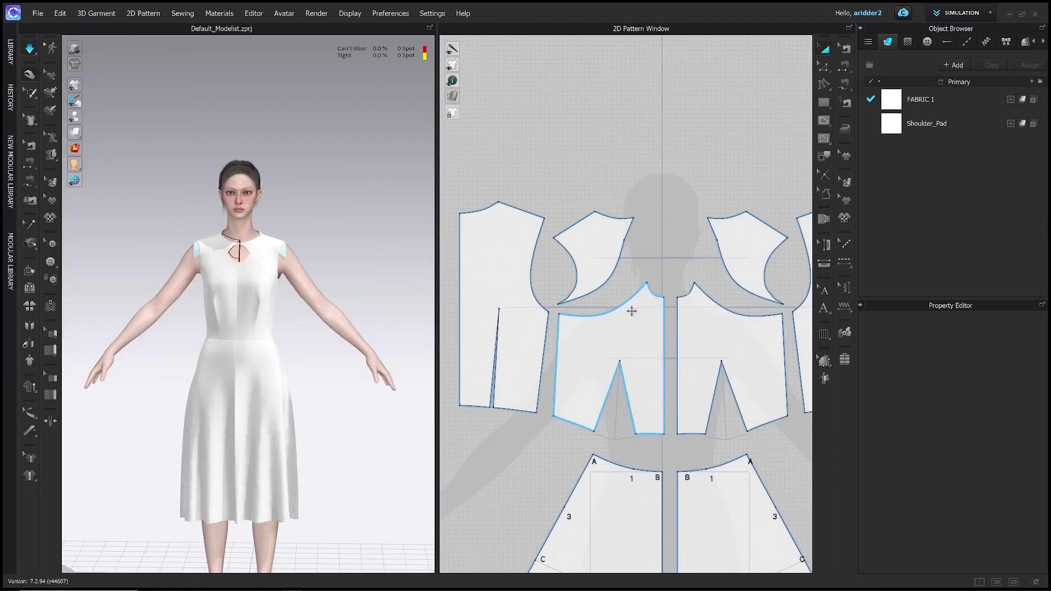
scroll(630, 311, down, 5)
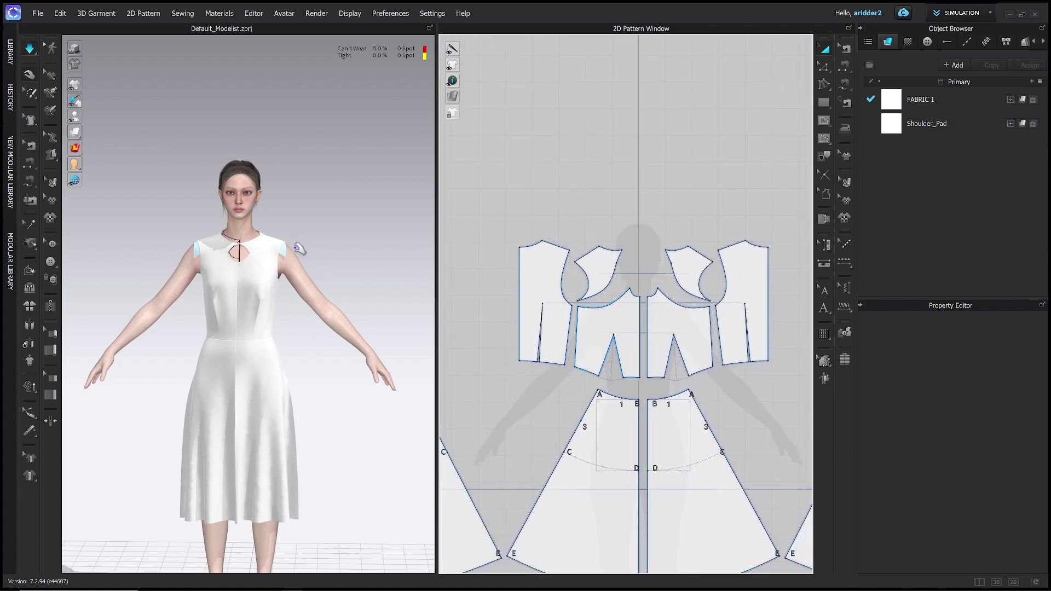
right_drag(706, 310, 694, 305)
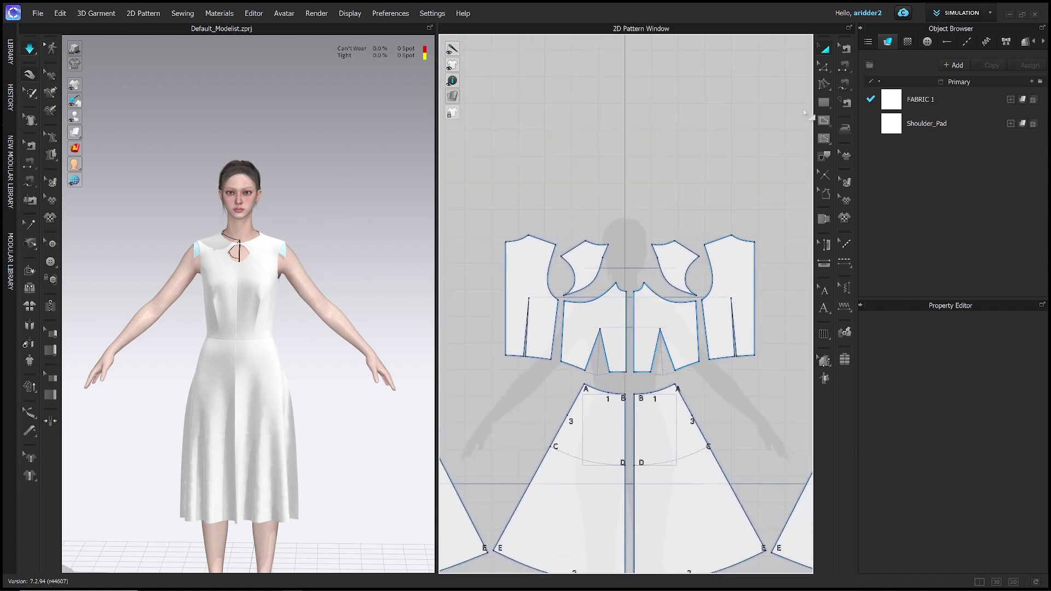
click(825, 102)
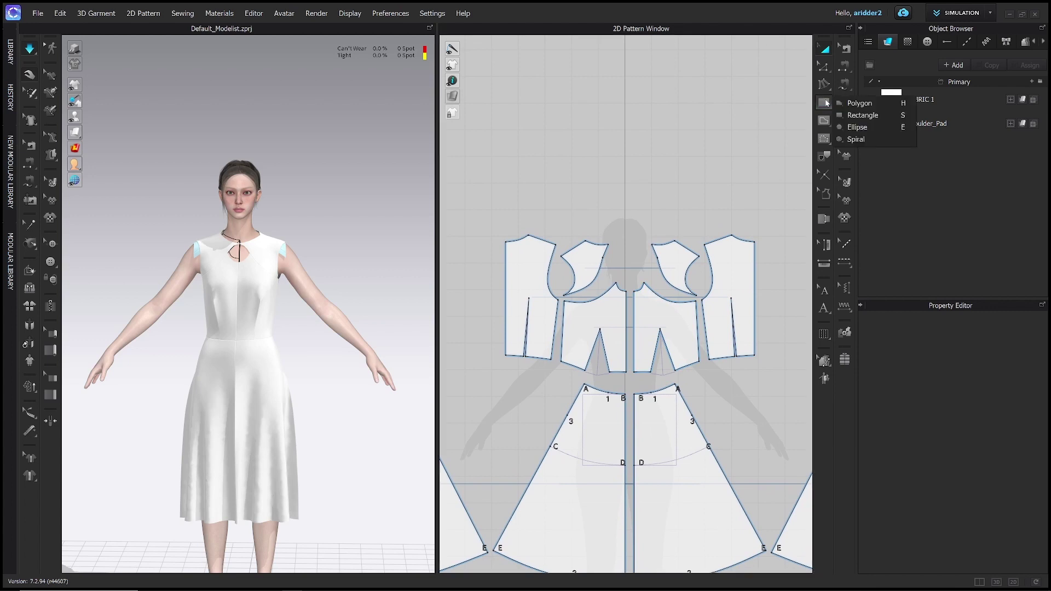
click(857, 127)
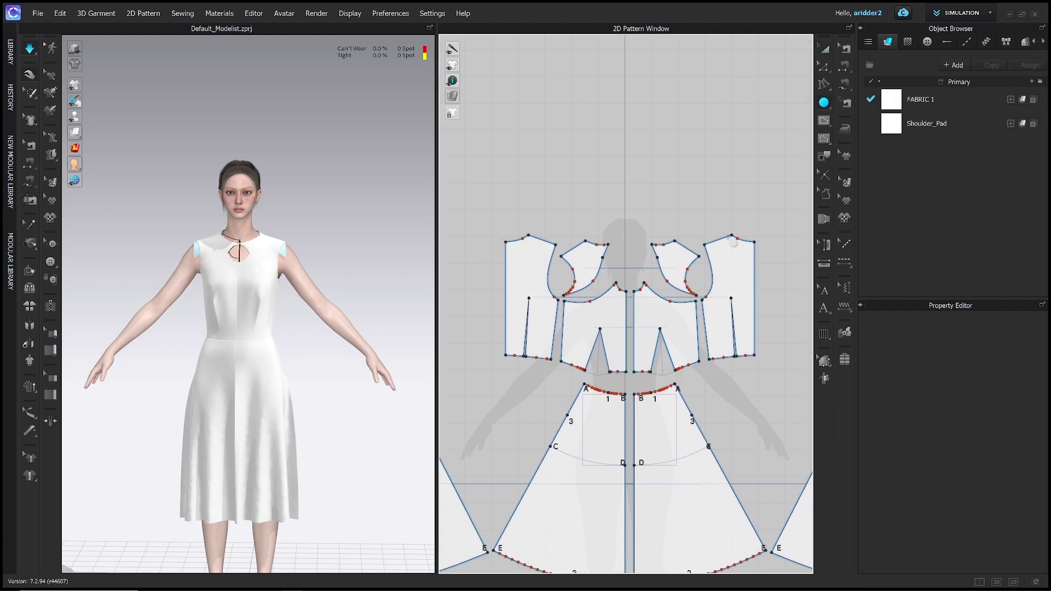
click(556, 169)
drag(553, 143, 405, 143)
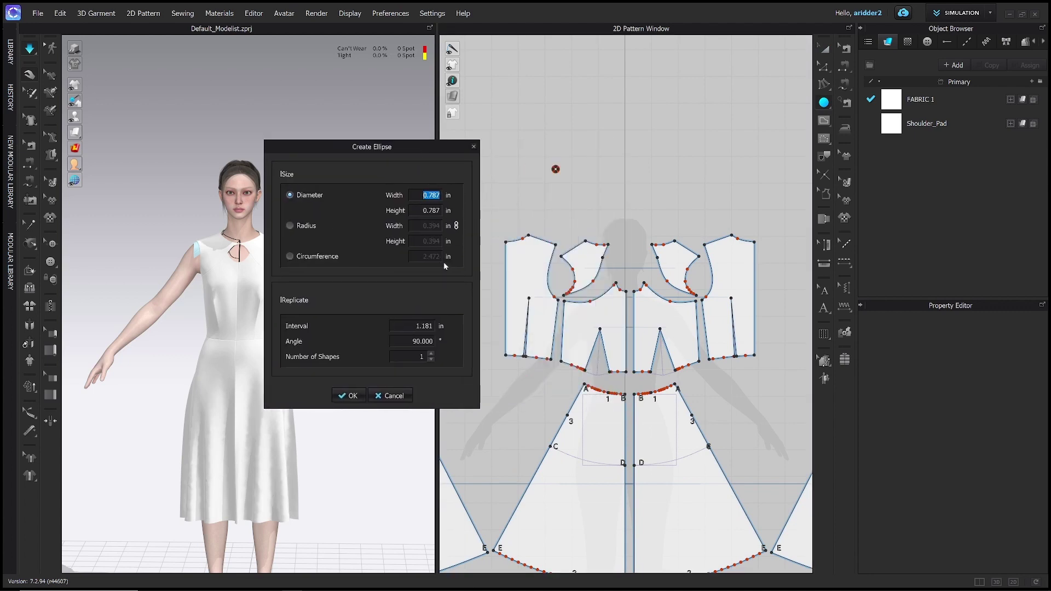
click(397, 396)
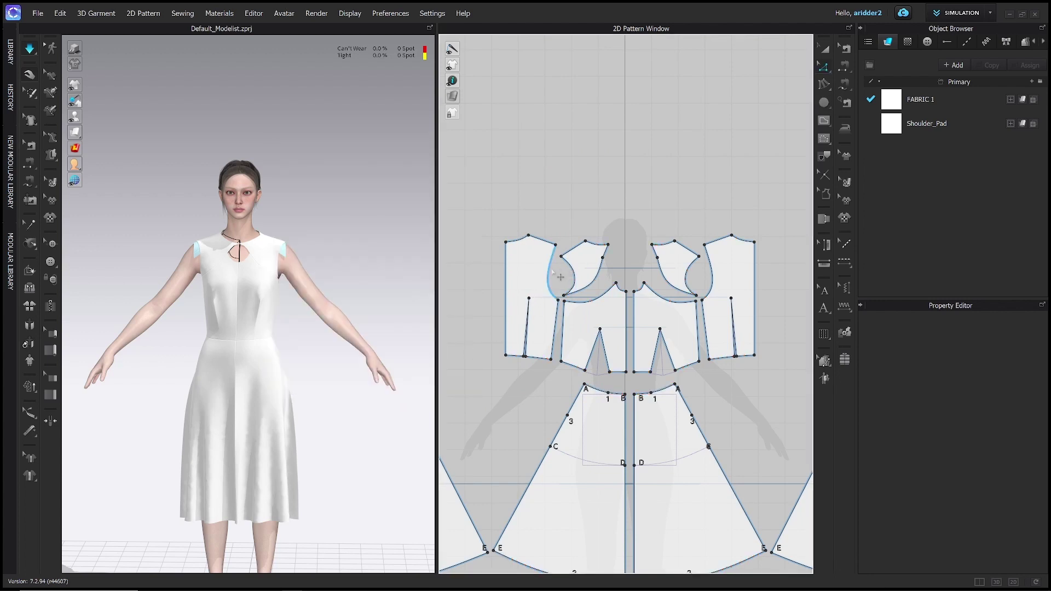
Measure the combined length of the back bodice armhole and the front yoke armhole.
scroll(560, 277, up, 4)
click(555, 277)
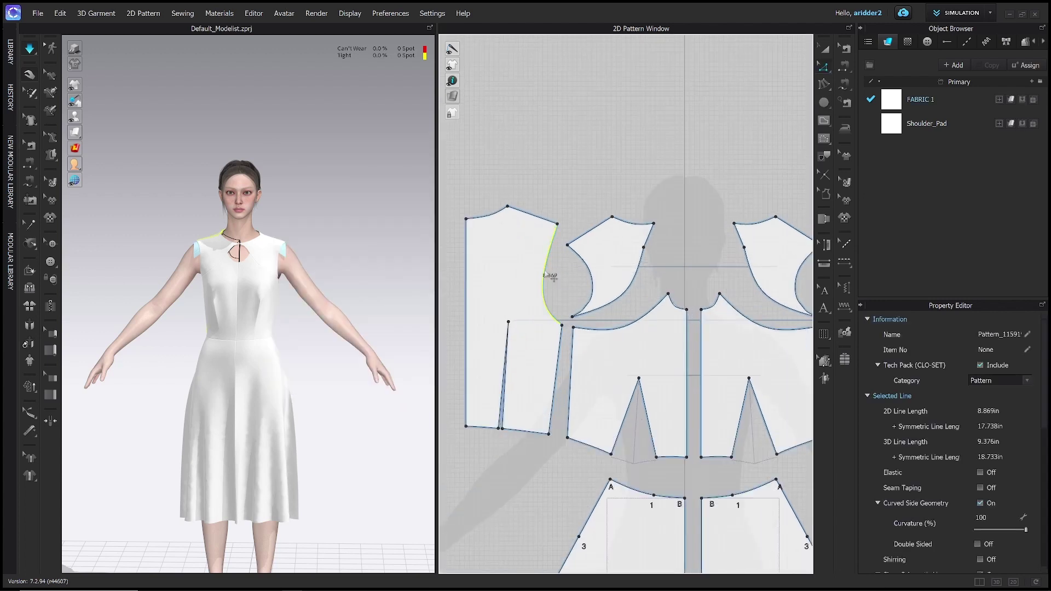
shift+click(594, 283)
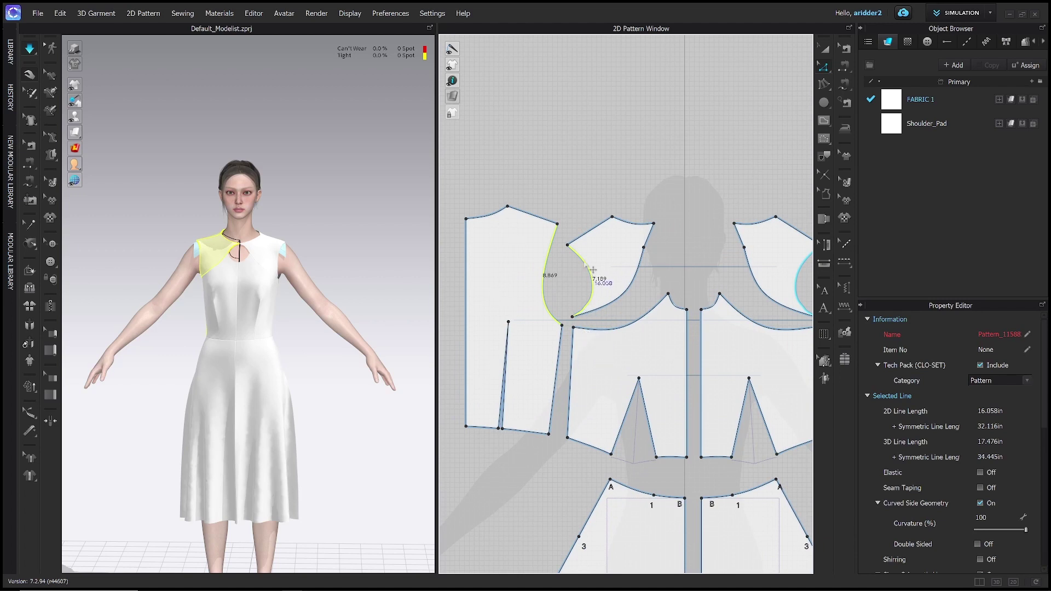
click(566, 263)
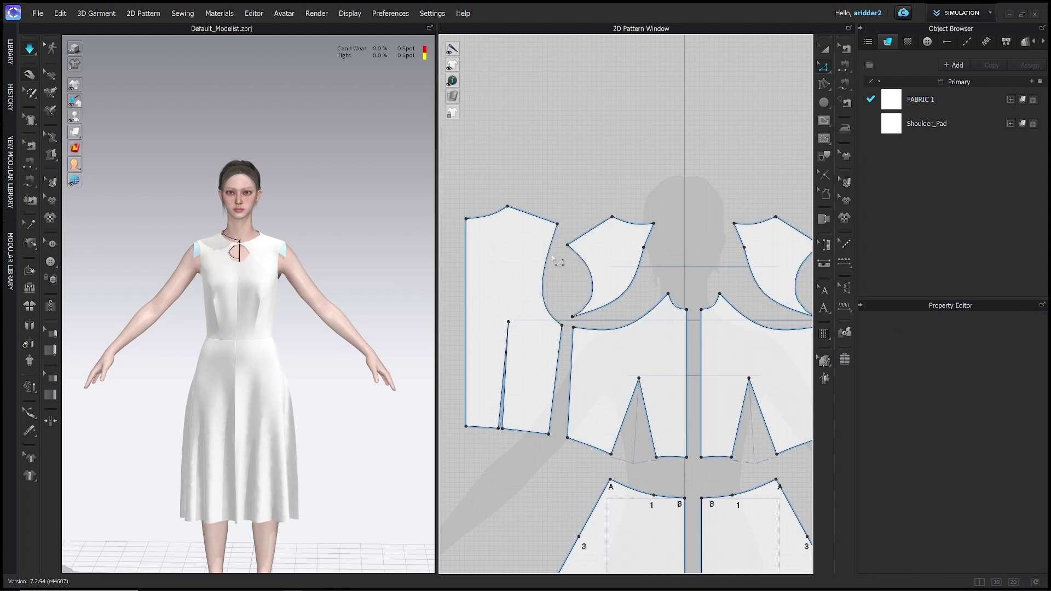
click(545, 262)
shift+click(600, 281)
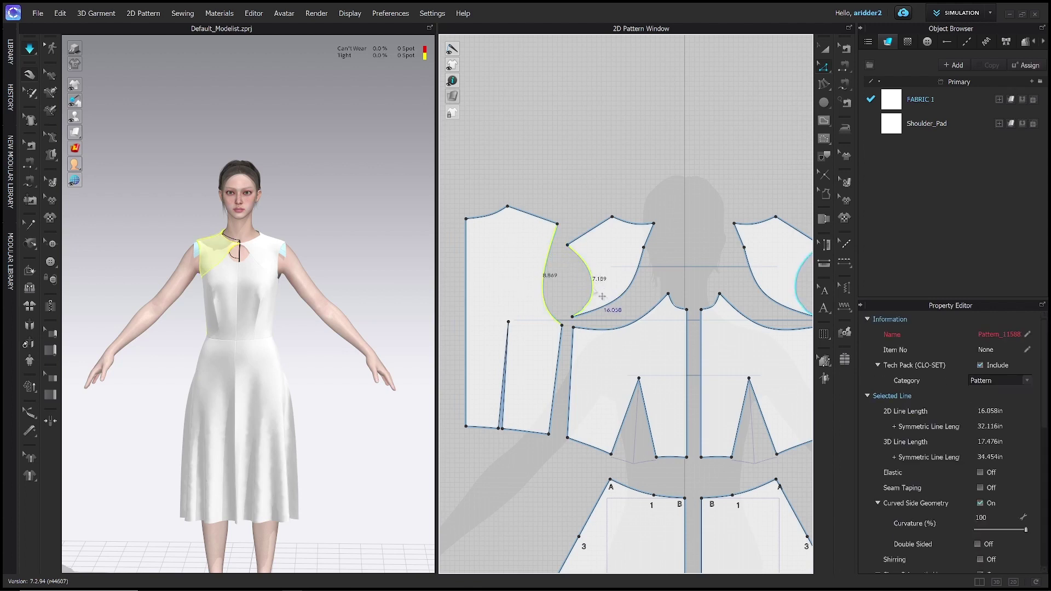
scroll(593, 289, up, 3)
scroll(593, 289, down, 5)
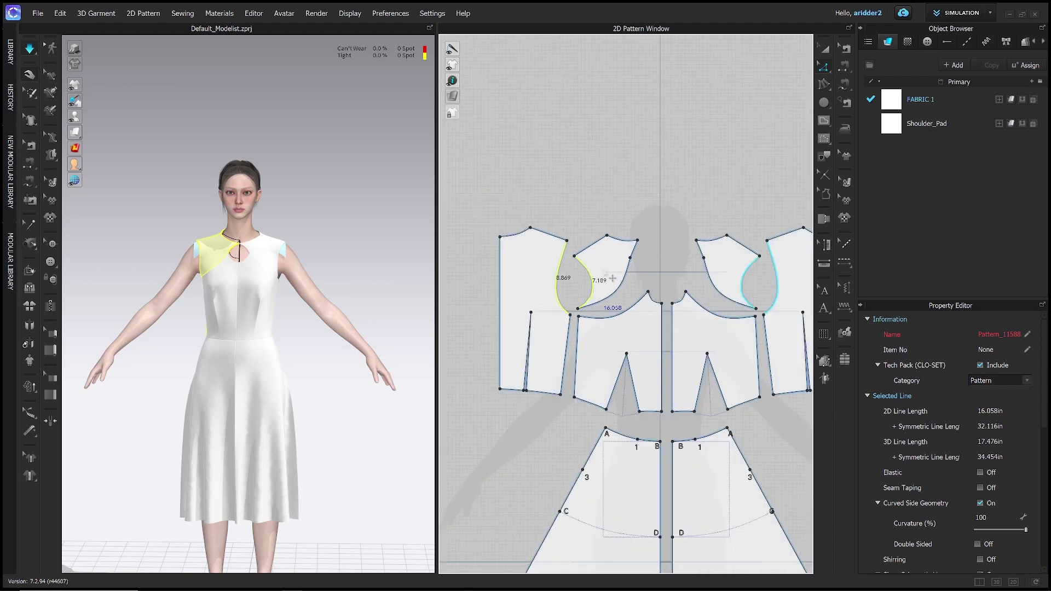
Create an ellipse pattern above the bodice pieces with a diameter width of 16 in and height of 4 in.
click(824, 103)
middle_drag(735, 139, 680, 139)
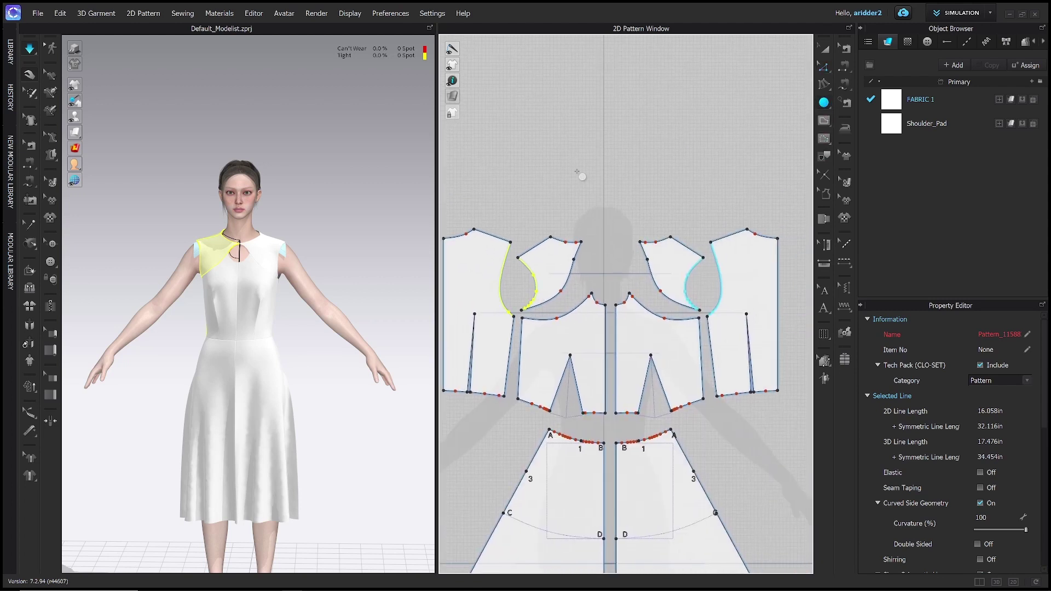
click(721, 251)
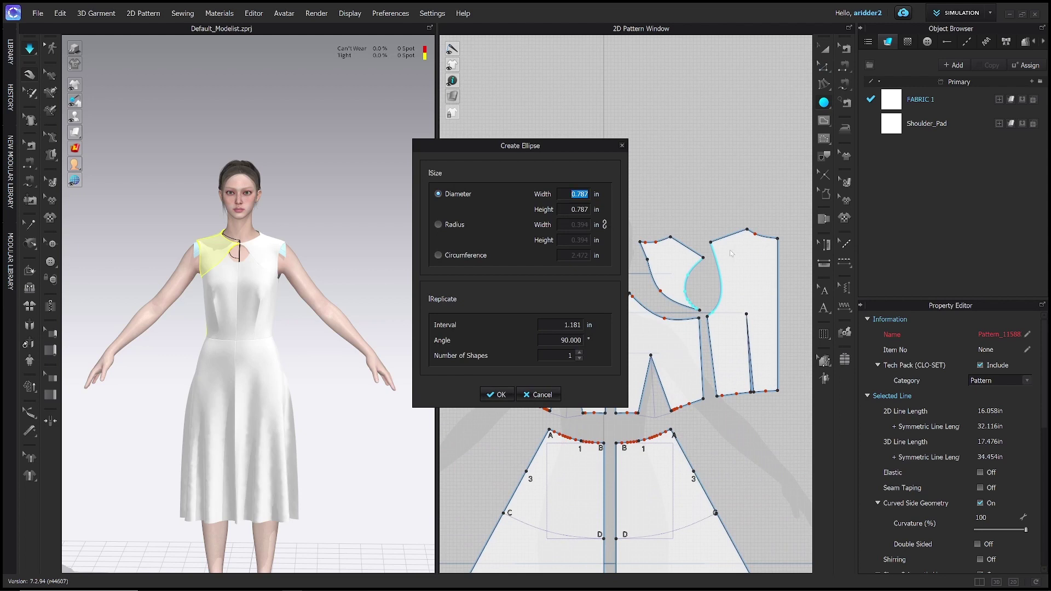
text(16)
key(Tab)
text(4)
drag(579, 146, 415, 140)
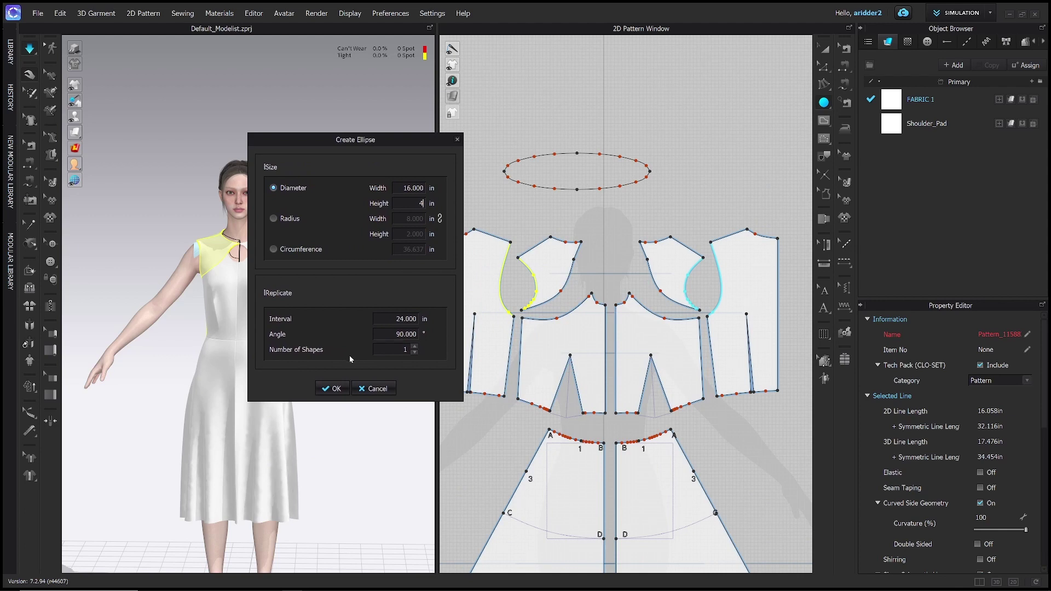
click(332, 389)
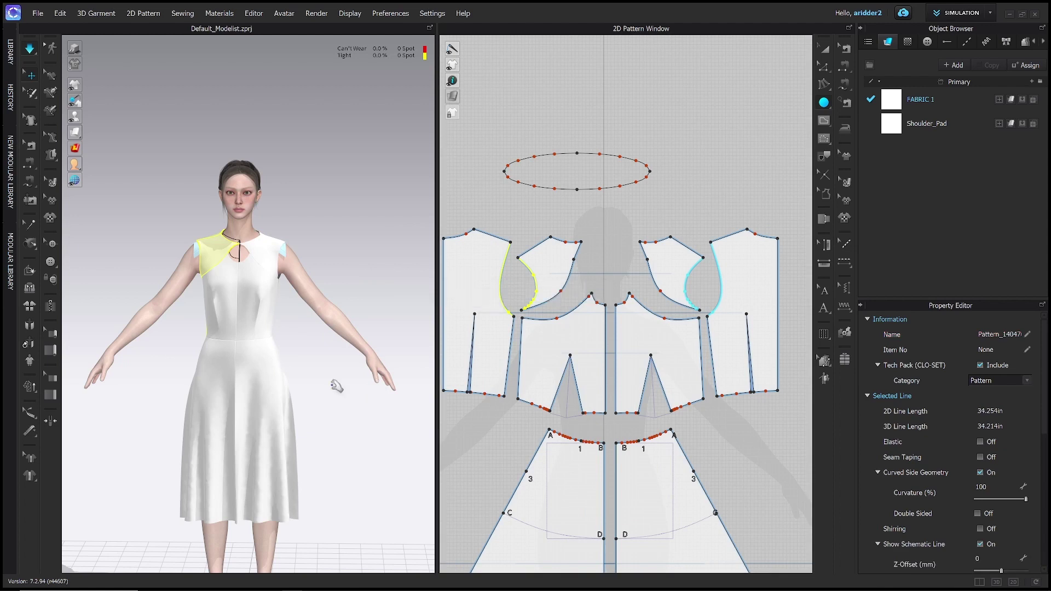
Draw a 16 in internal line along the ellipse's long axis, connecting its two end points, and deselect it.
middle_drag(506, 240, 511, 300)
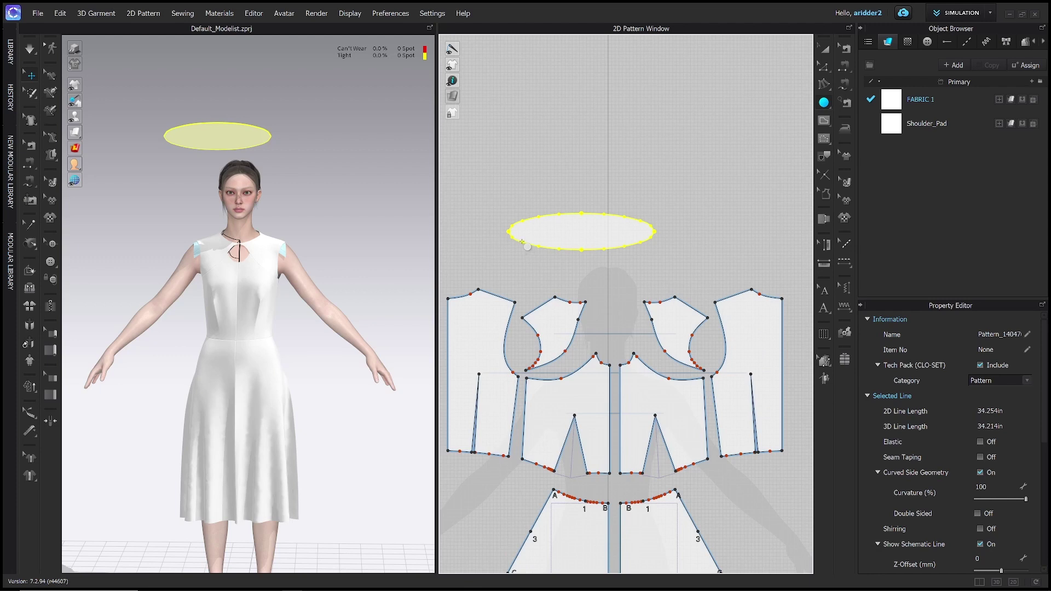
key(g)
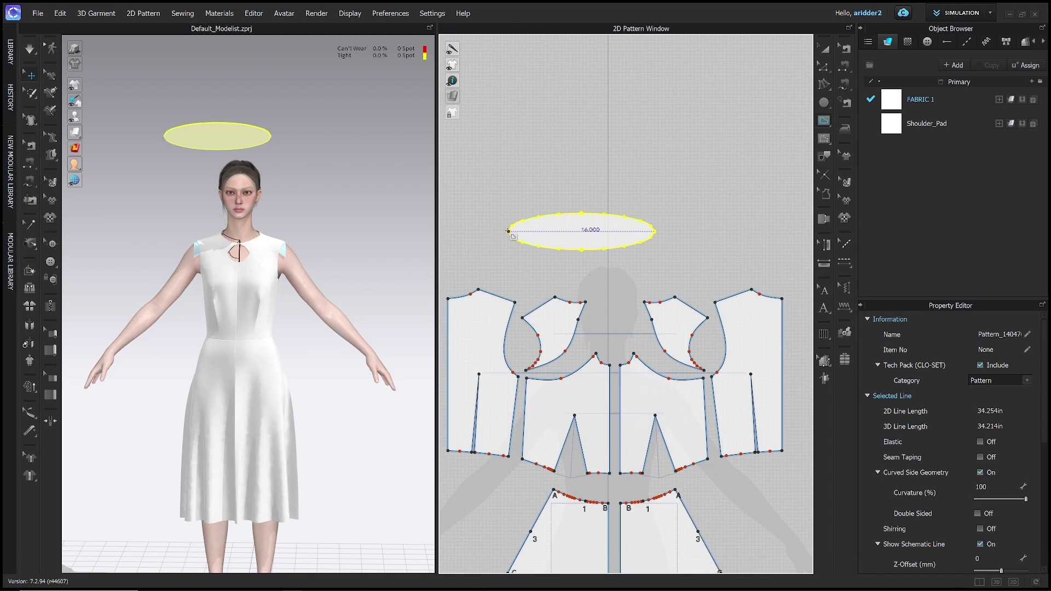
click(508, 231)
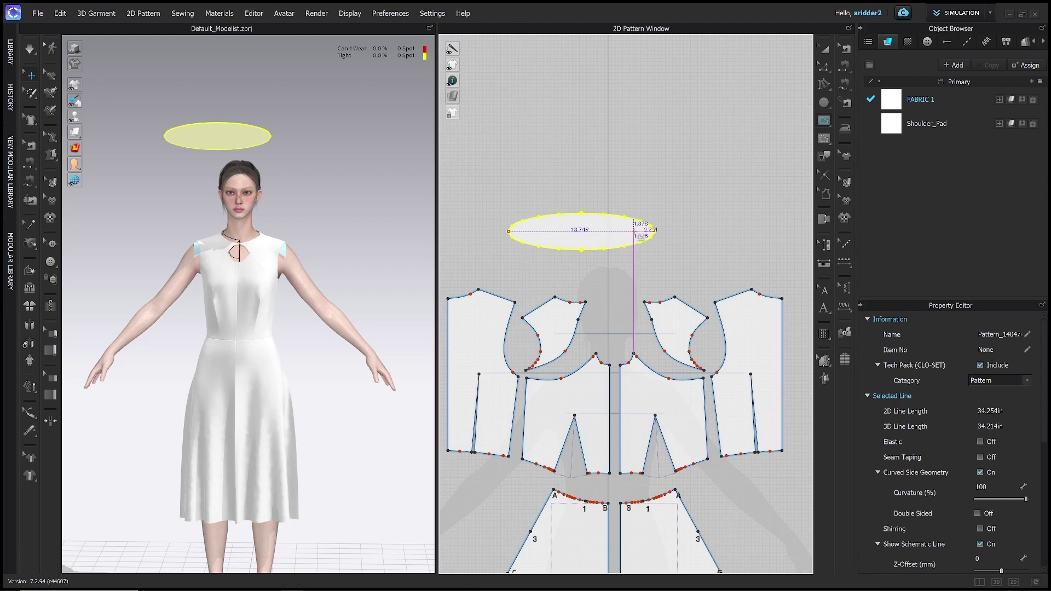
click(655, 231)
key(a)
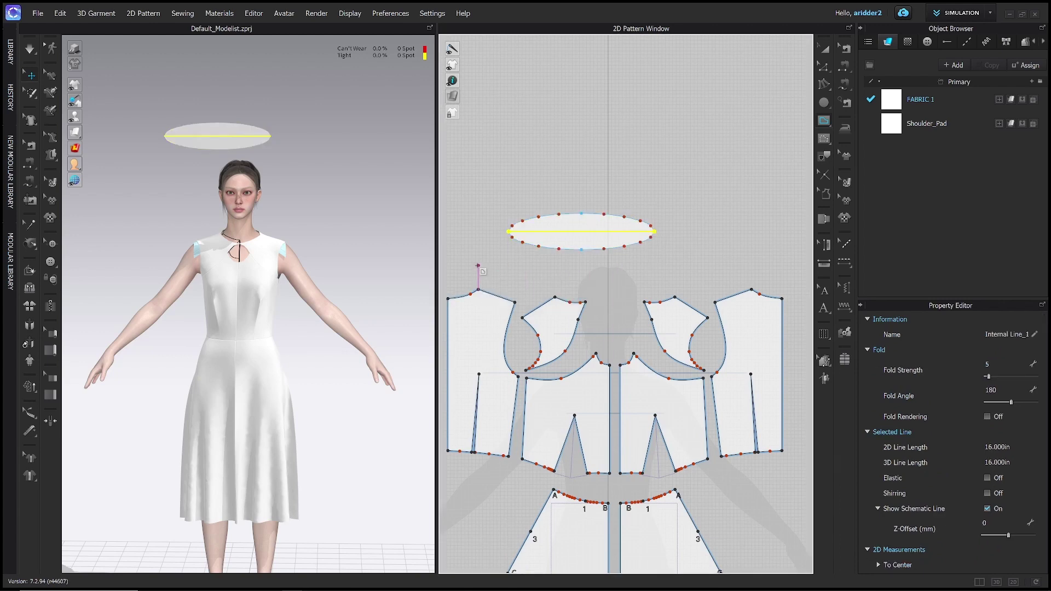
click(468, 263)
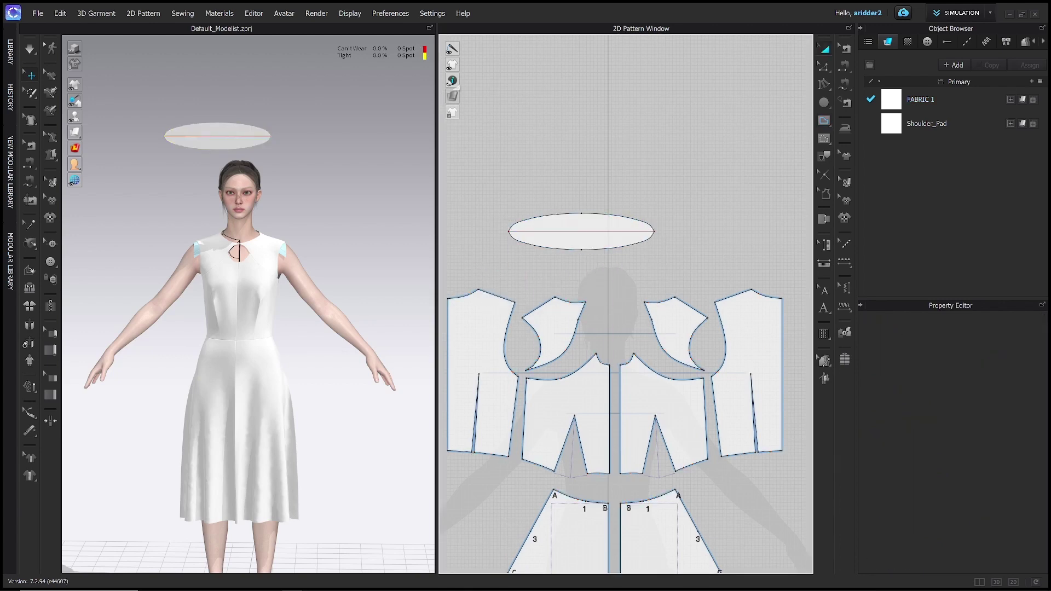
Show the patterns as mesh, examine how the triangles follow the ellipse's internal line, and restore the normal fabric display.
mouse_move(453, 96)
click(511, 97)
scroll(566, 235, up, 5)
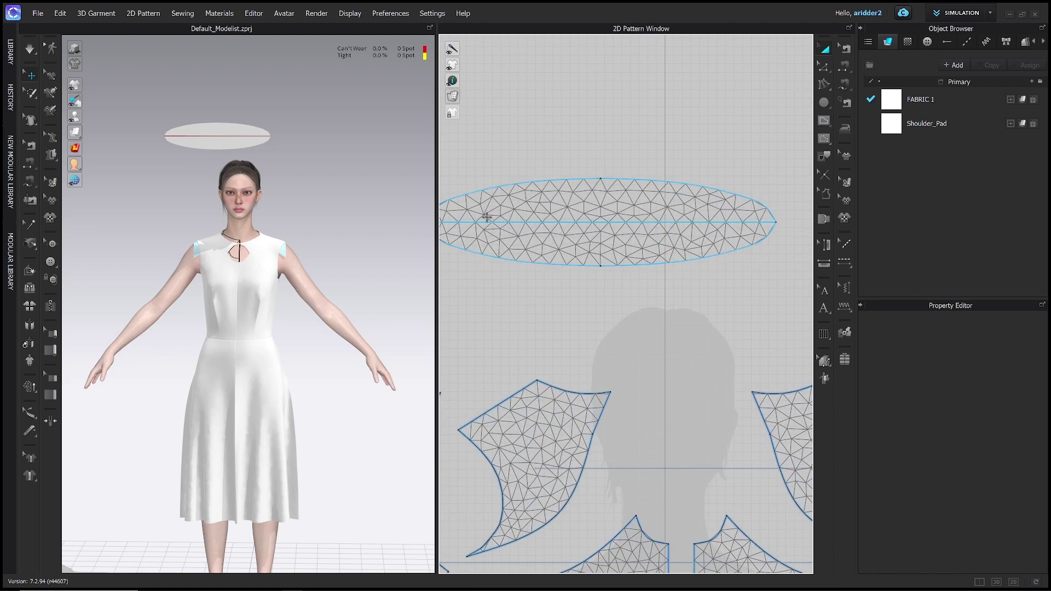
scroll(526, 244, down, 4)
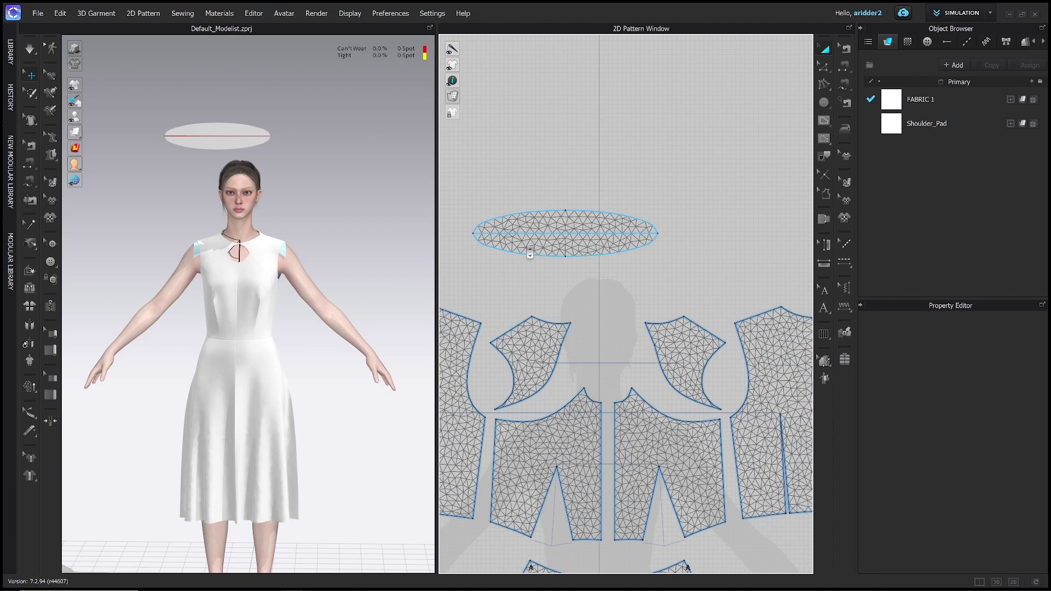
click(517, 226)
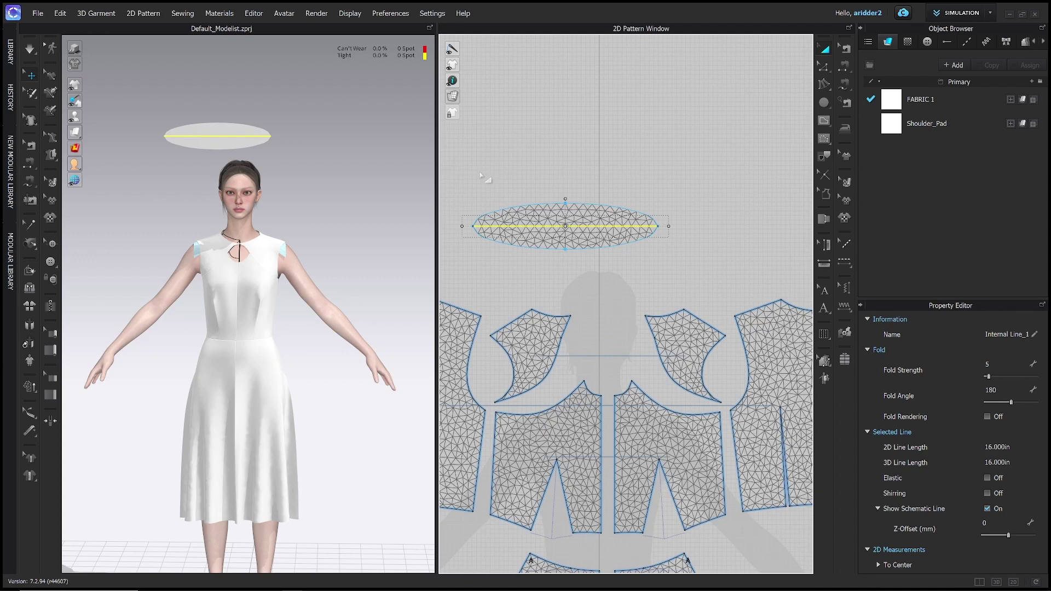
click(512, 154)
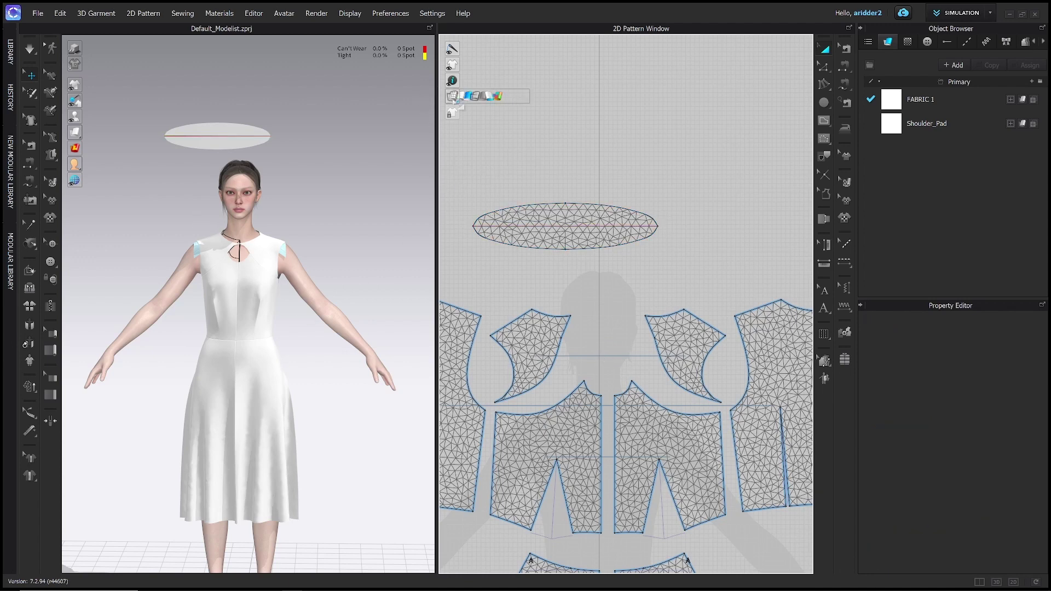
click(501, 97)
scroll(605, 305, down, 5)
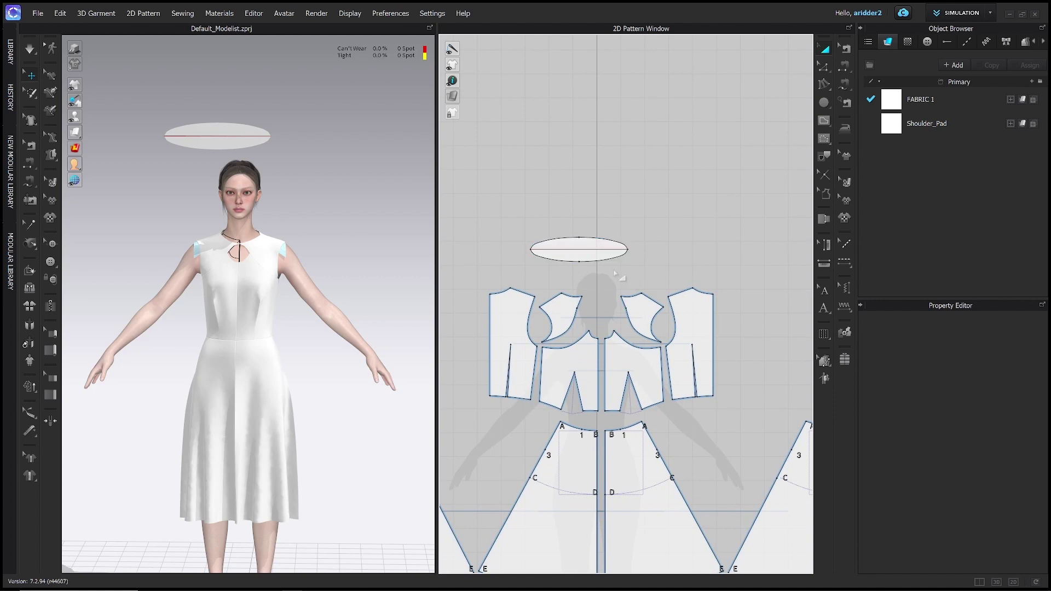
Sew the upper right half of the ellipse to the front yoke armhole and the upper left half to the back bodice armhole.
key(n)
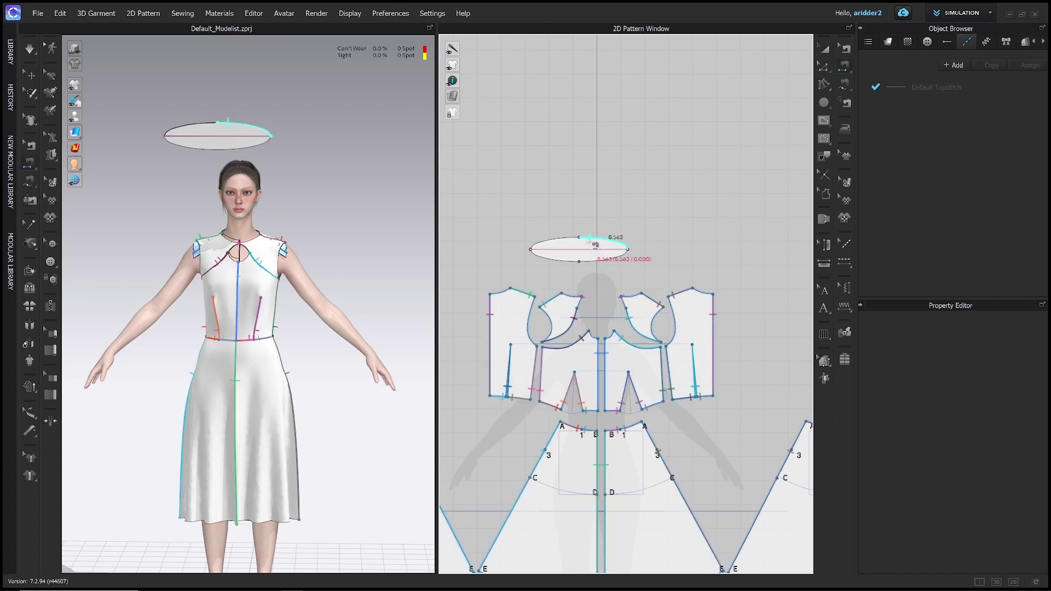
click(595, 245)
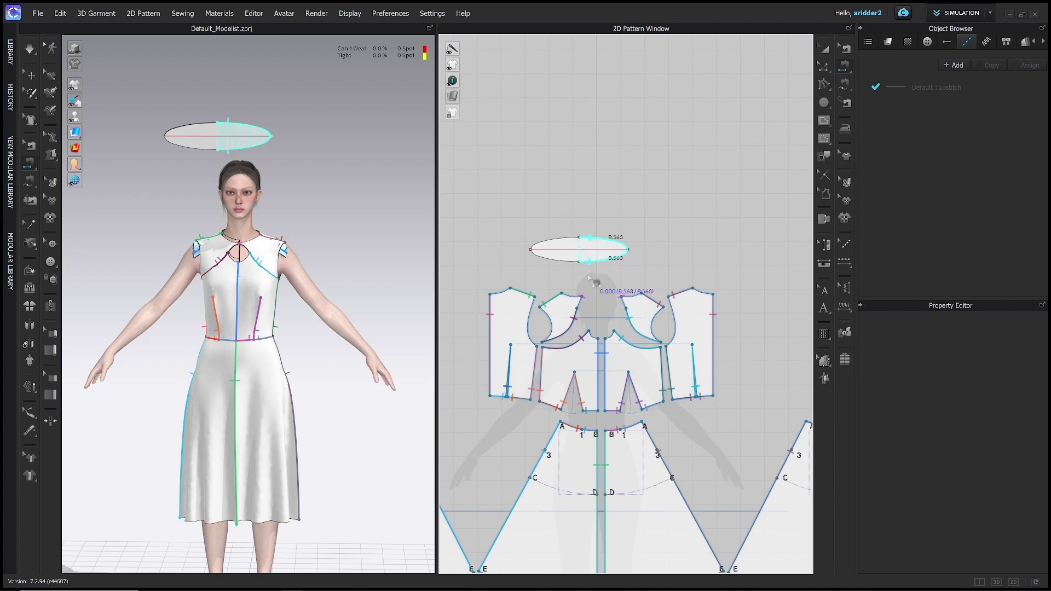
click(554, 322)
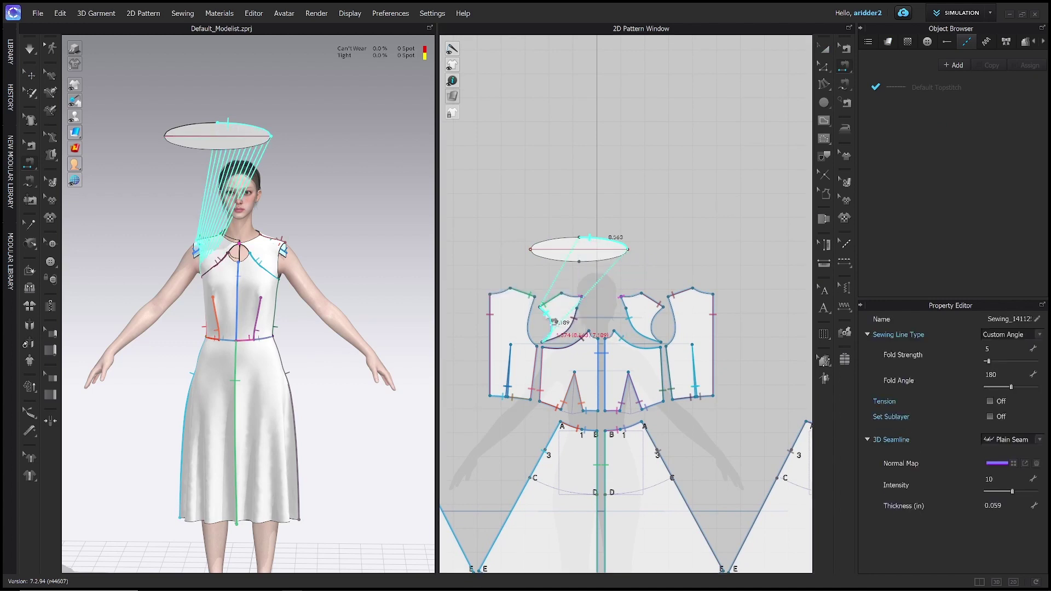
click(568, 248)
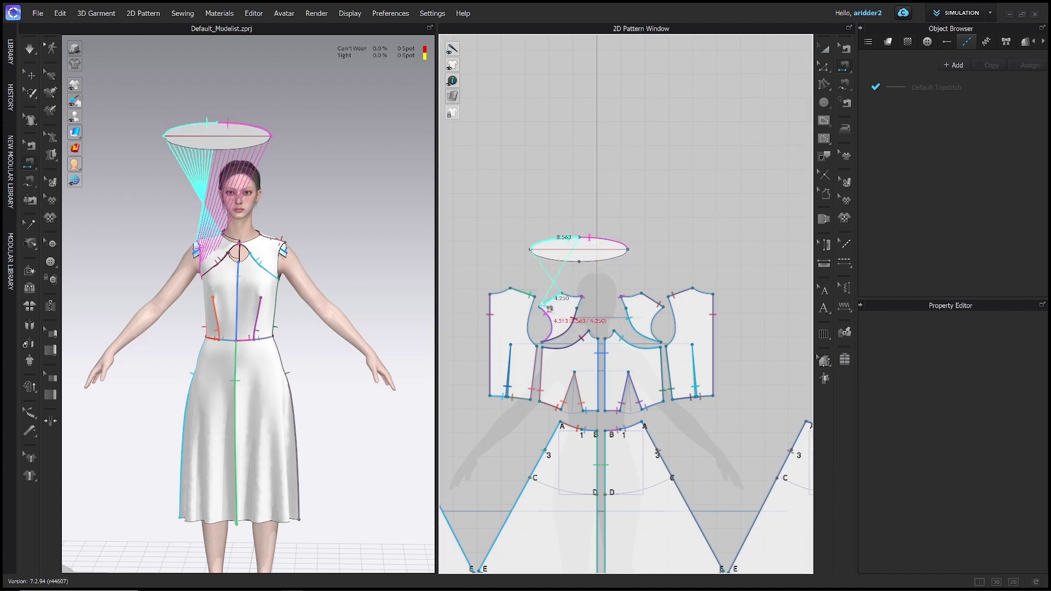
click(538, 322)
Superimpose the ellipse onto the sewn armhole in 3D, simulate the garment, and view it from the front.
right_drag(272, 251, 263, 175)
key(q)
click(266, 167)
right_click(266, 167)
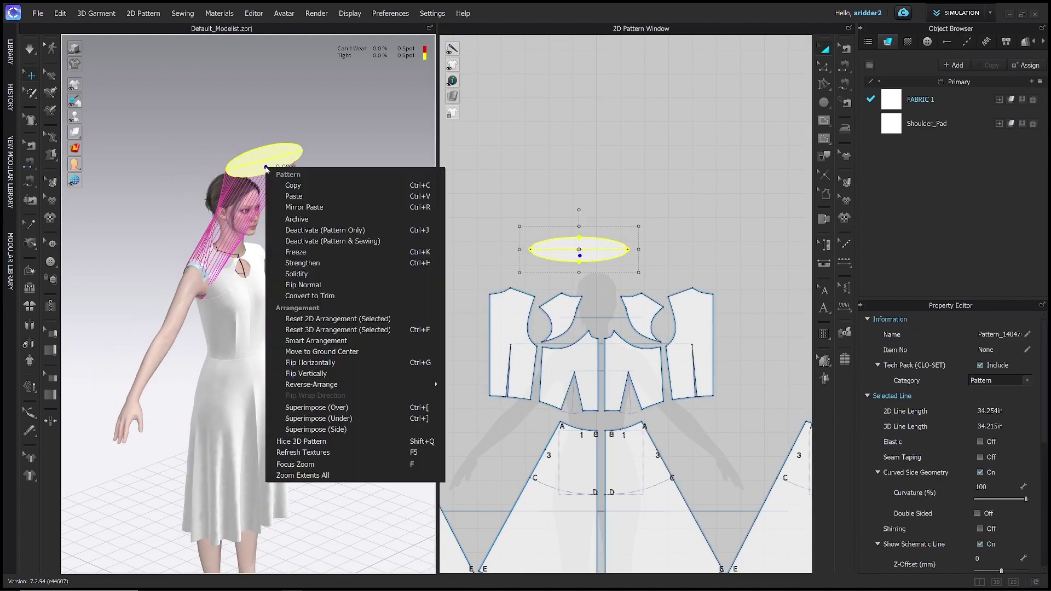
click(325, 421)
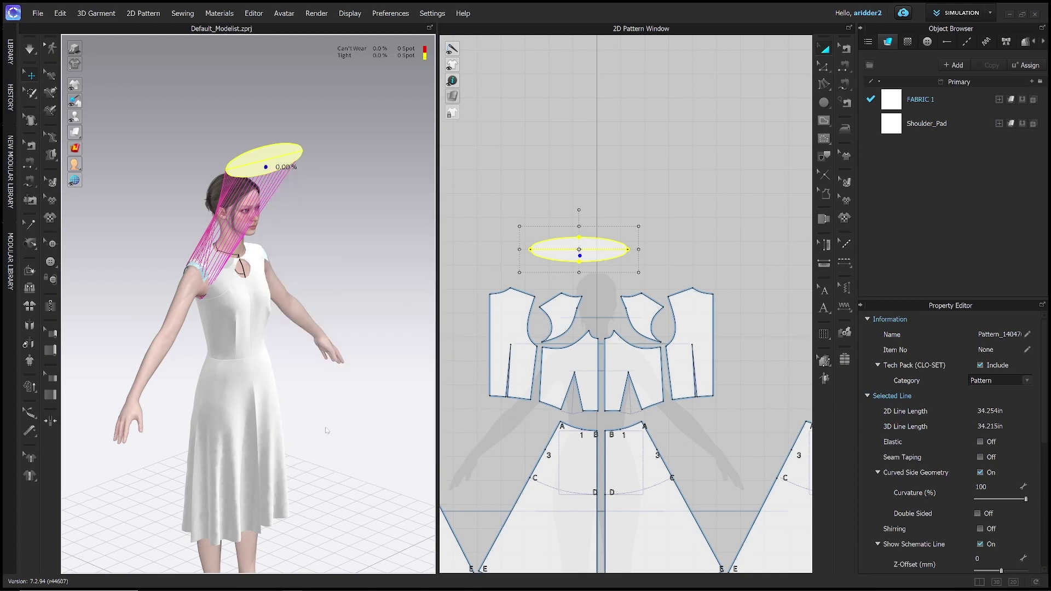
key(2)
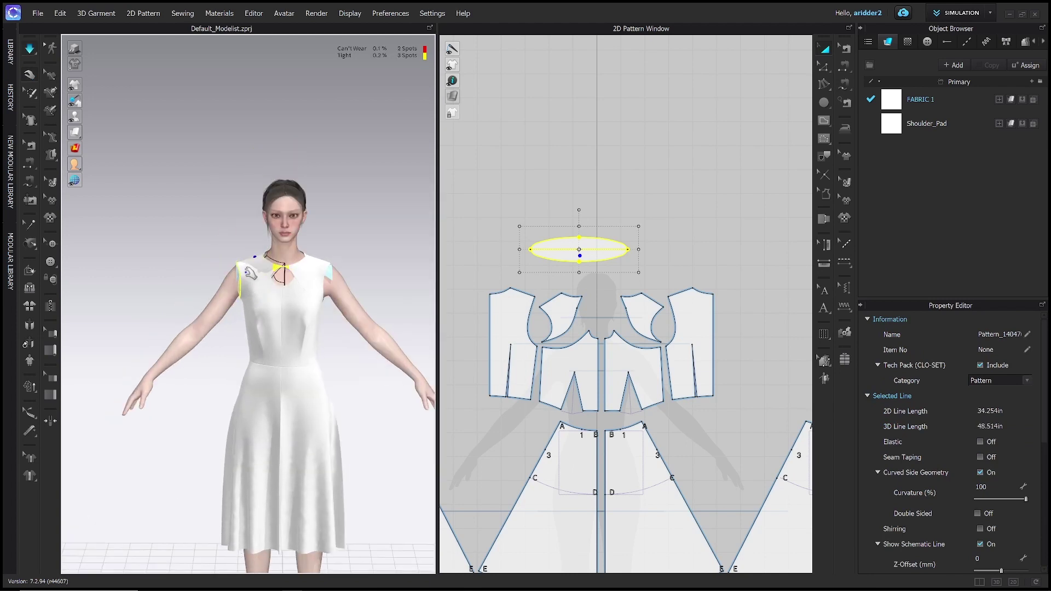
Pull the front yoke into place at the shoulder during simulation and check the cap sleeve from the side.
click(247, 278)
drag(241, 277, 267, 268)
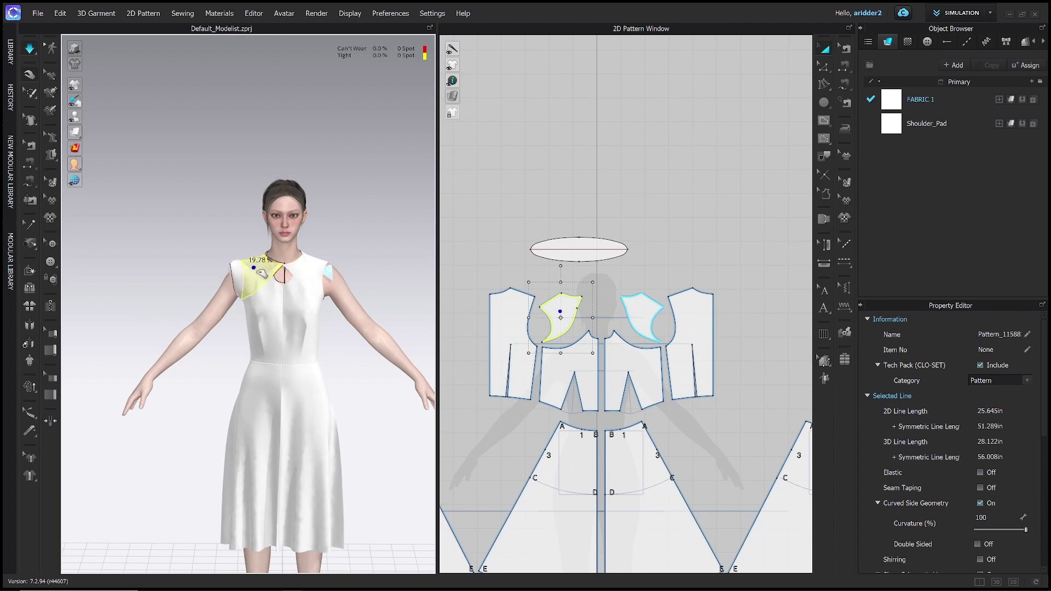
right_drag(266, 267, 300, 285)
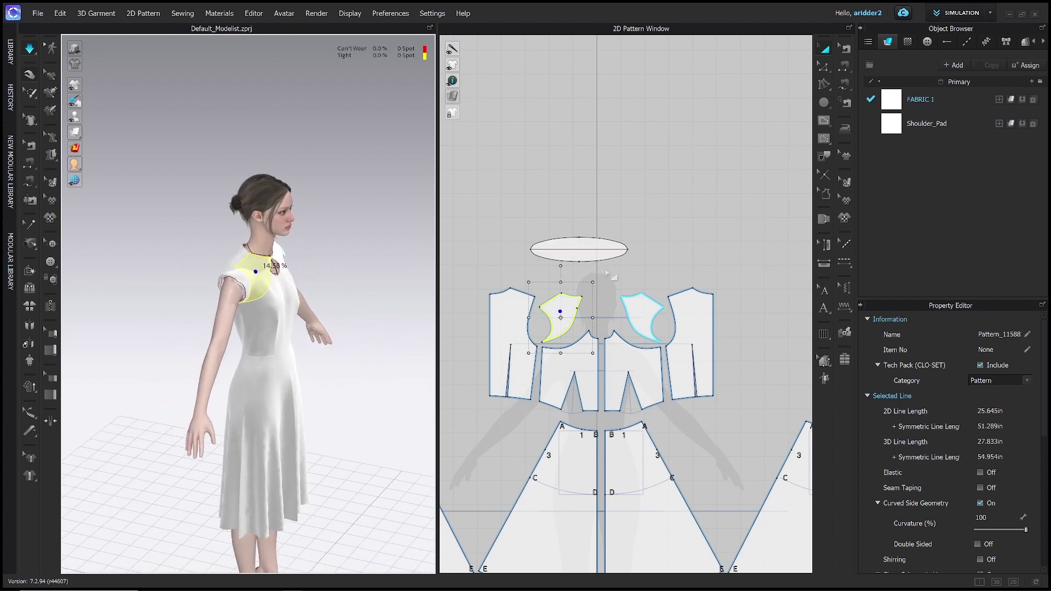
Free-sew the ellipse's full lower edge to its full upper edge to fold it into a double-layer sleeve.
key(m)
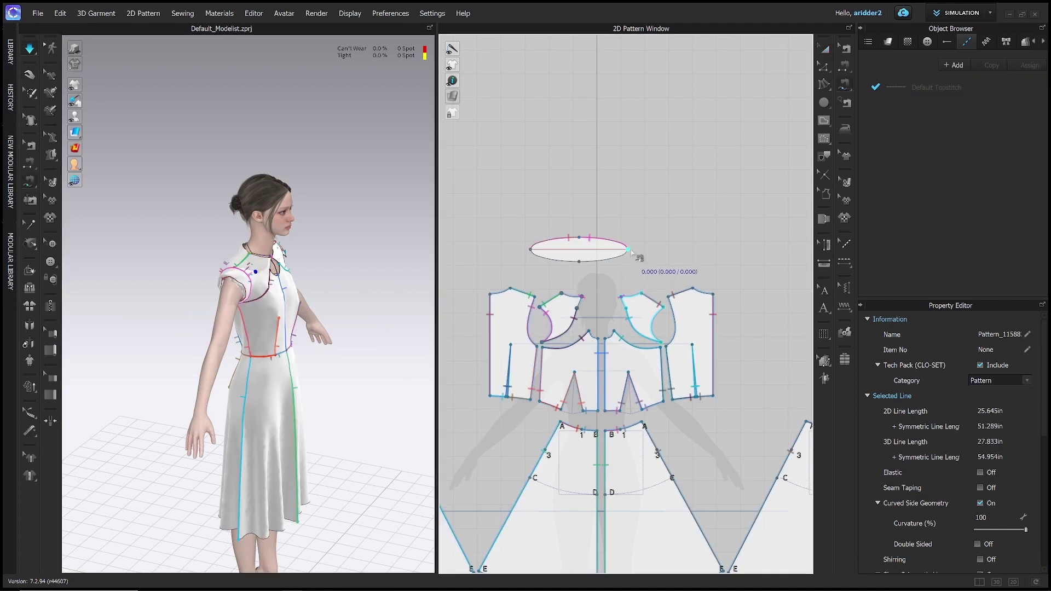
click(628, 250)
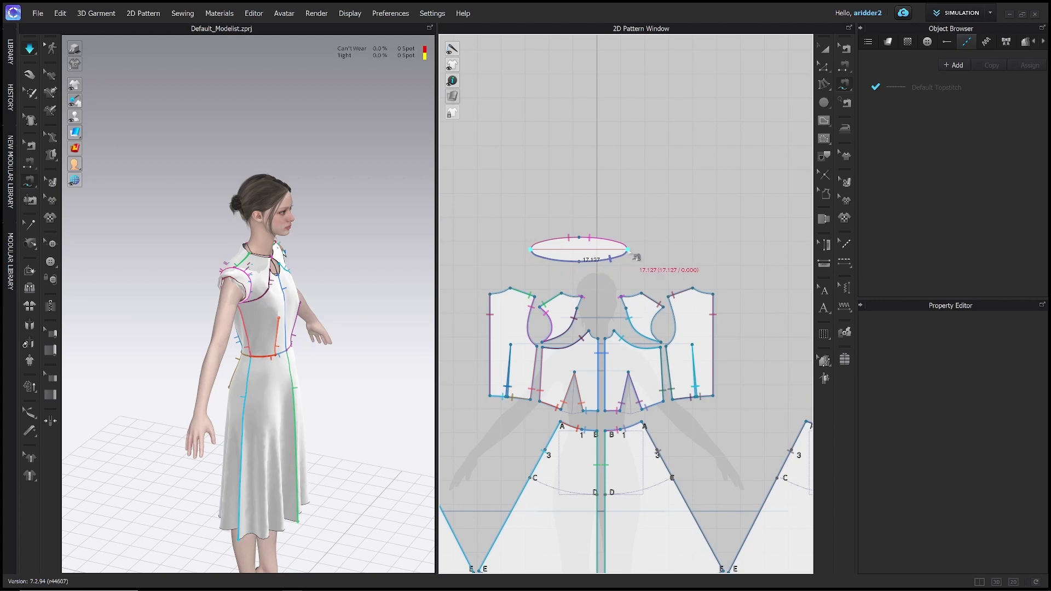
click(542, 252)
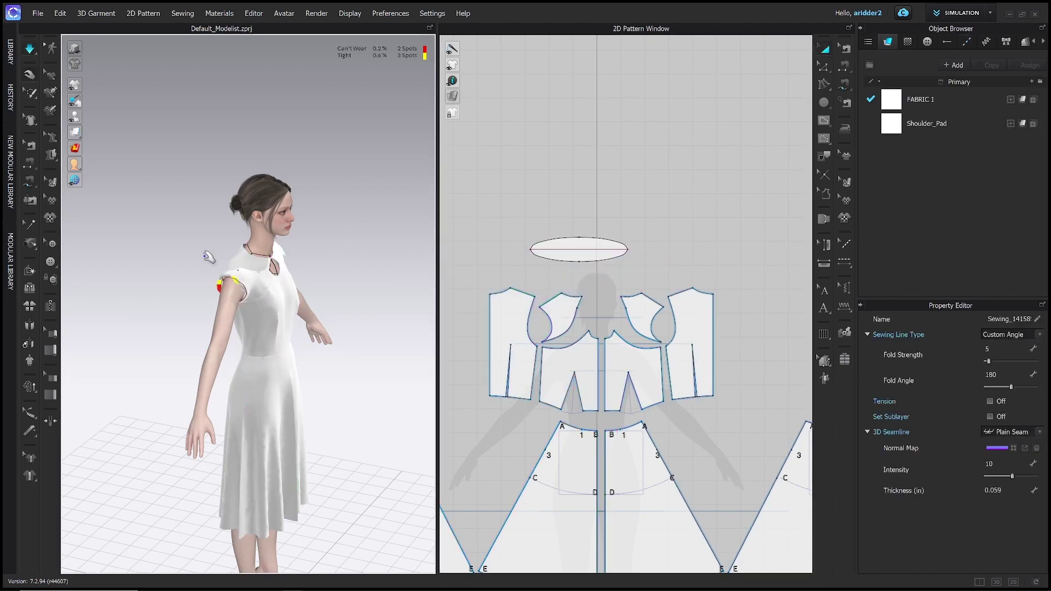
Adjust the folded ellipse sleeve on the shoulder during simulation and check it from the front.
right_drag(269, 285, 229, 294)
click(276, 277)
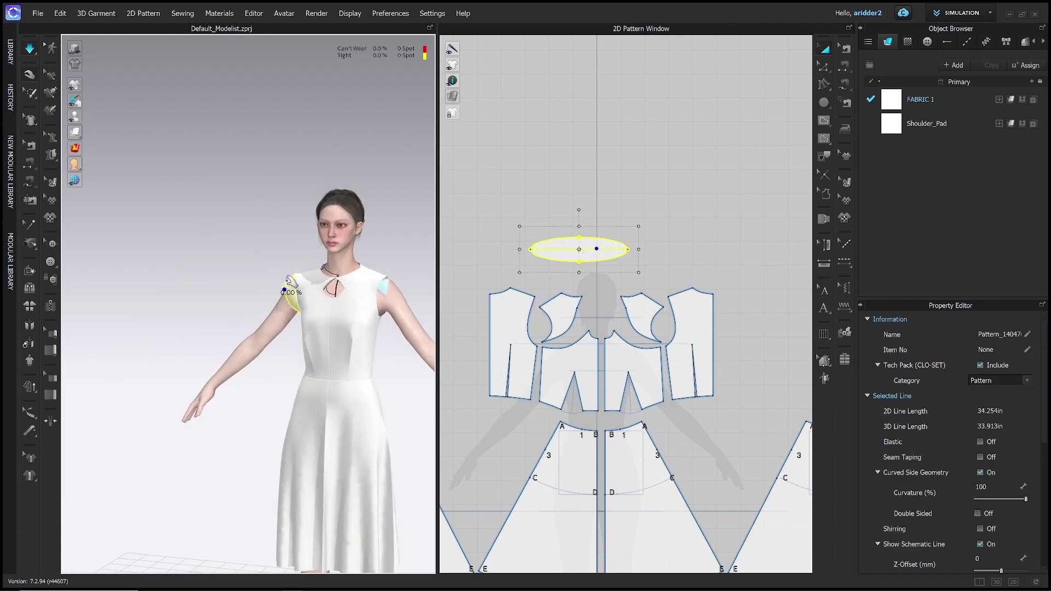
mouse_move(281, 274)
right_down()
mouse_move(381, 285)
mouse_move(290, 287)
right_up()
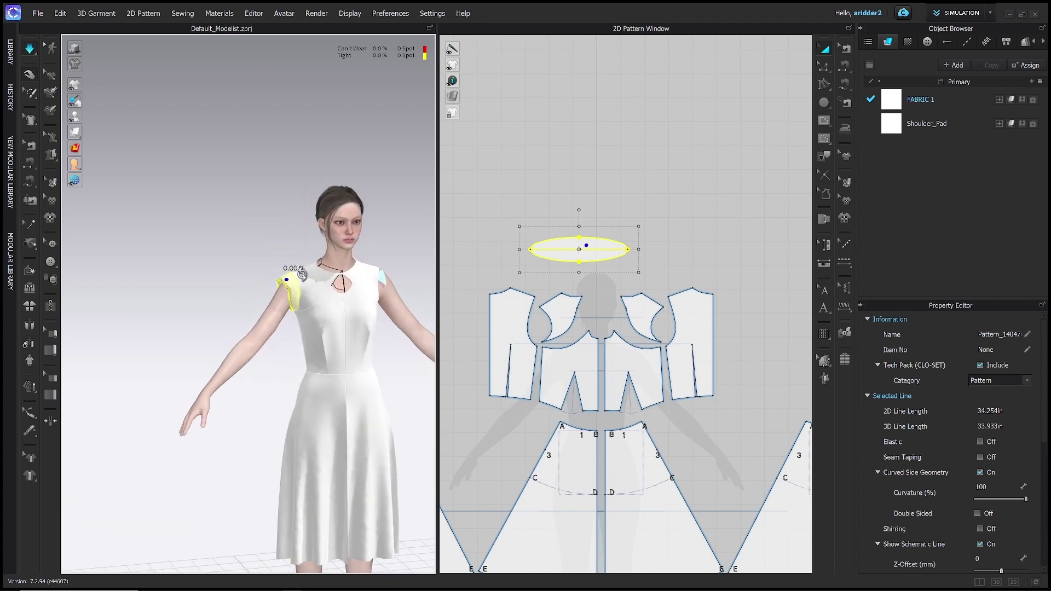
Measure the back bodice armhole and the front yoke armhole separately.
key(z)
click(552, 326)
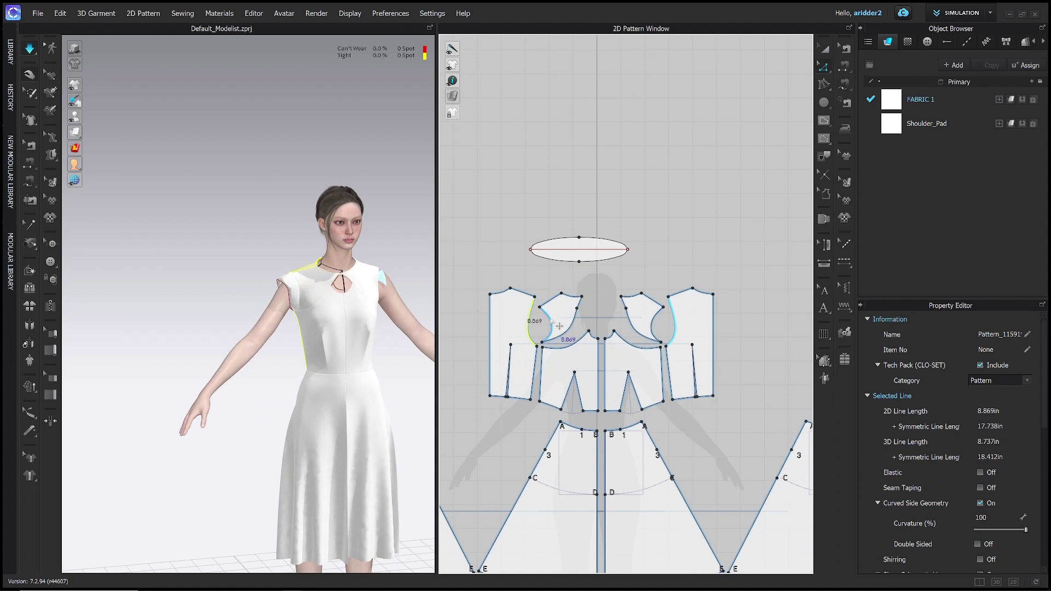
click(559, 327)
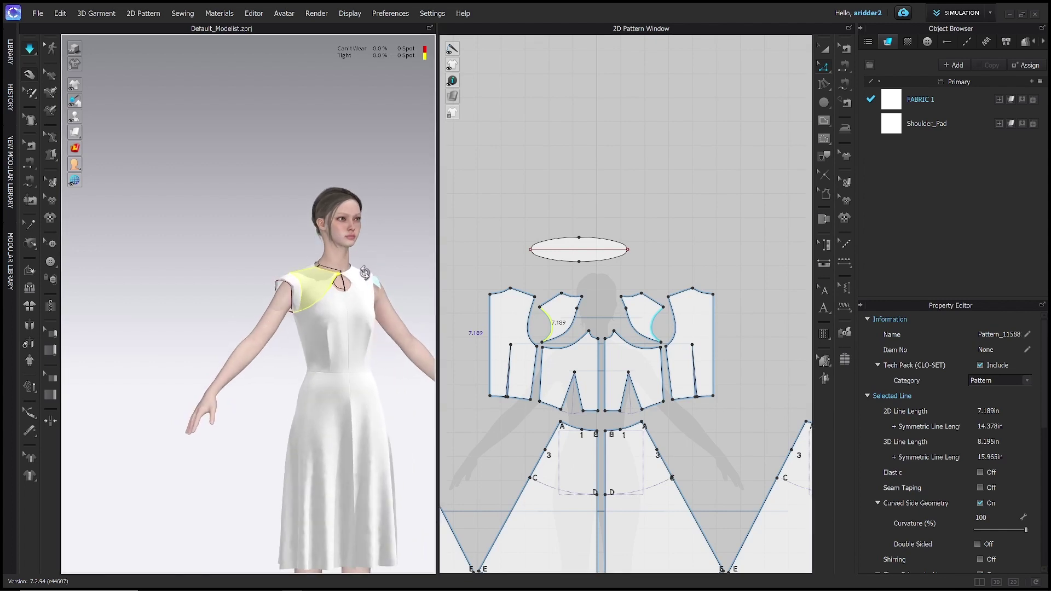
scroll(659, 273, up, 3)
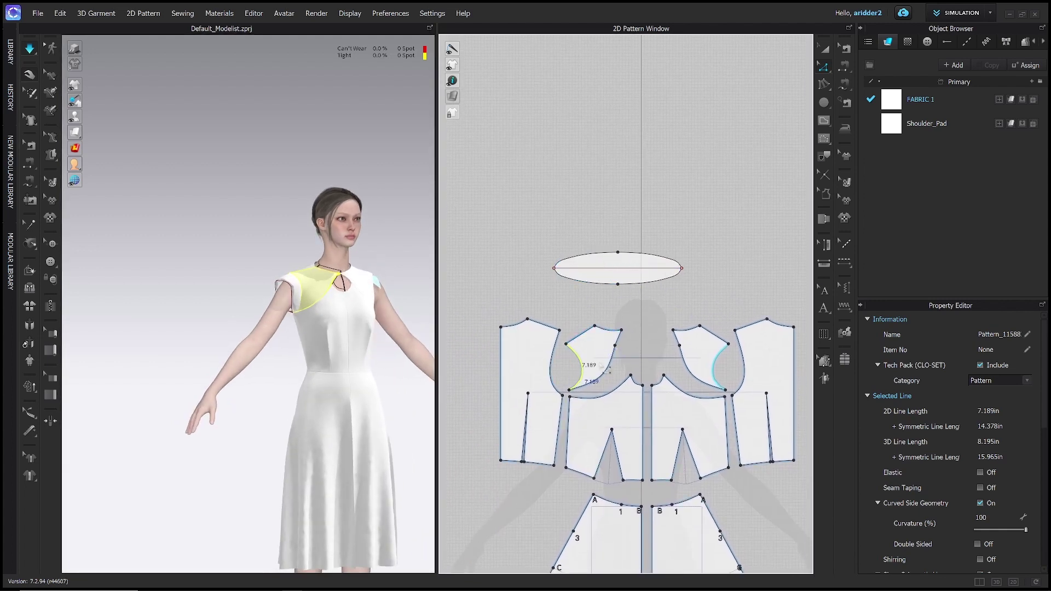
Check the sewing length difference between the ellipse's upper edge and the front yoke and back bodice armholes.
key(b)
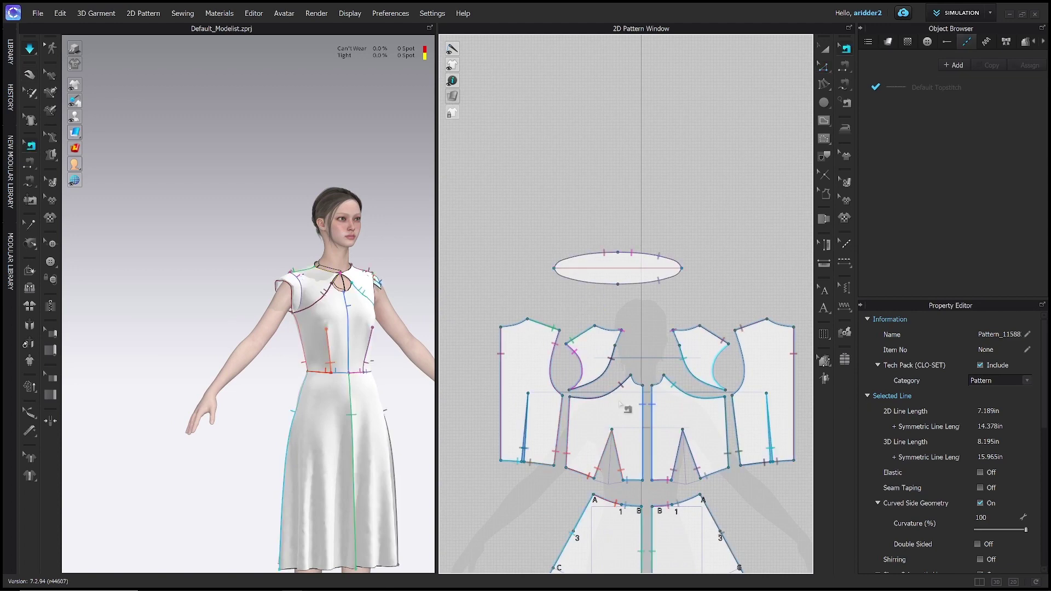
click(583, 365)
scroll(644, 327, up, 2)
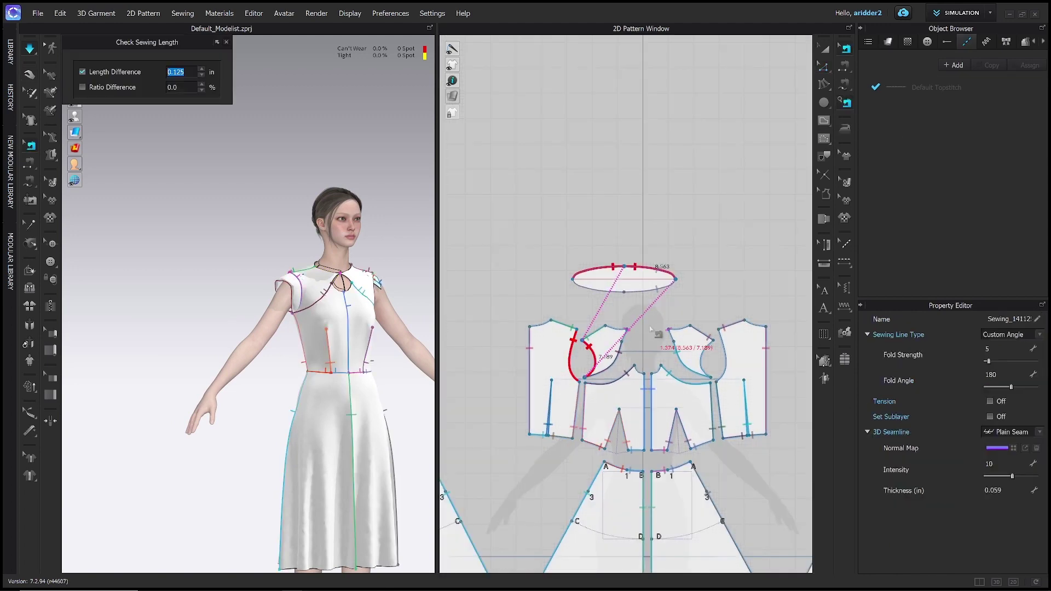
right_drag(644, 327, 662, 327)
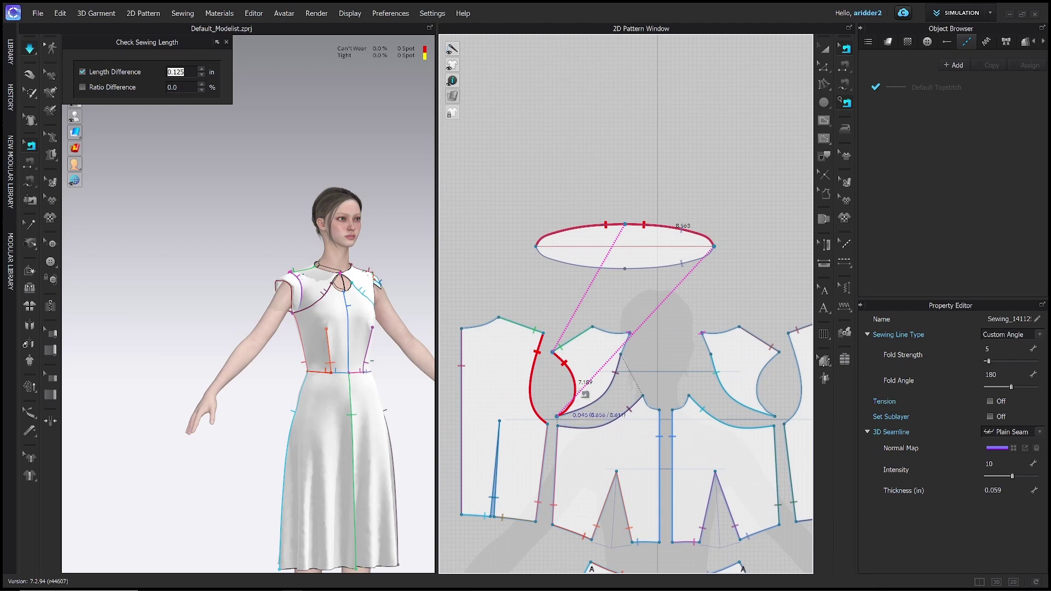
Shorten the sleeve ellipse by moving the end point of its long axis nearest the centre line inward.
right_drag(724, 247, 714, 261)
key(z)
middle_drag(716, 274, 715, 290)
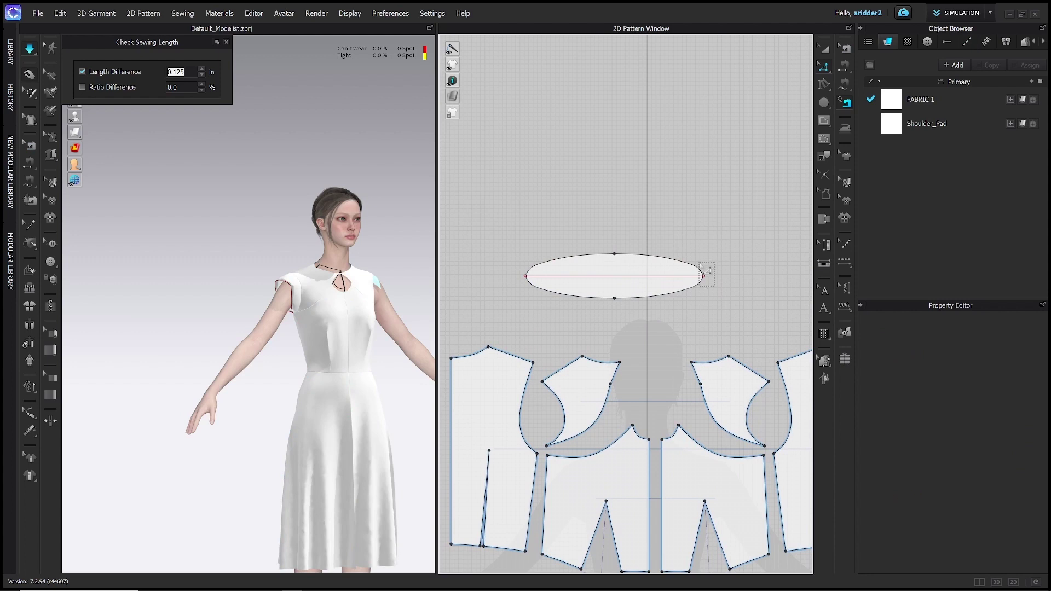
click(703, 274)
scroll(706, 276, down, 3)
scroll(709, 282, up, 5)
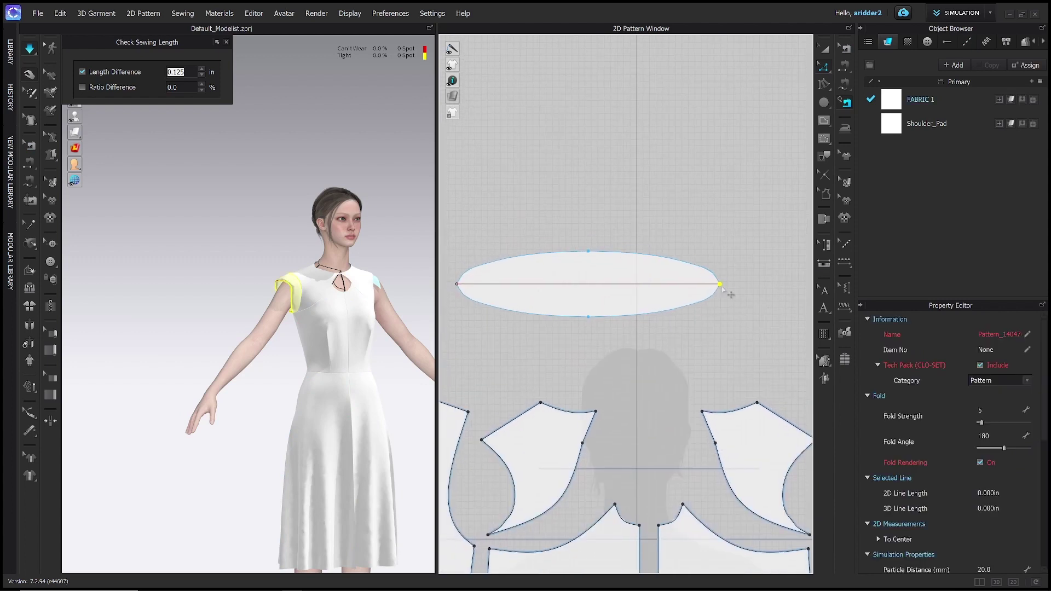
drag(720, 285, 696, 287)
middle_drag(600, 399, 687, 324)
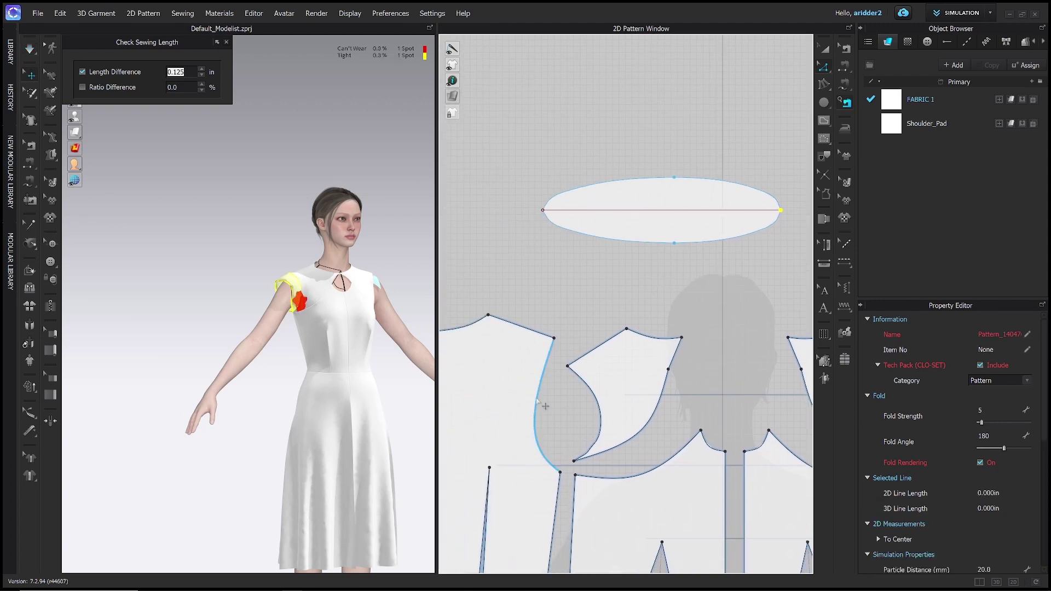
Check the back armhole length and move the ellipse's opposite end point to make the ellipse about 14.77 in wide.
click(538, 403)
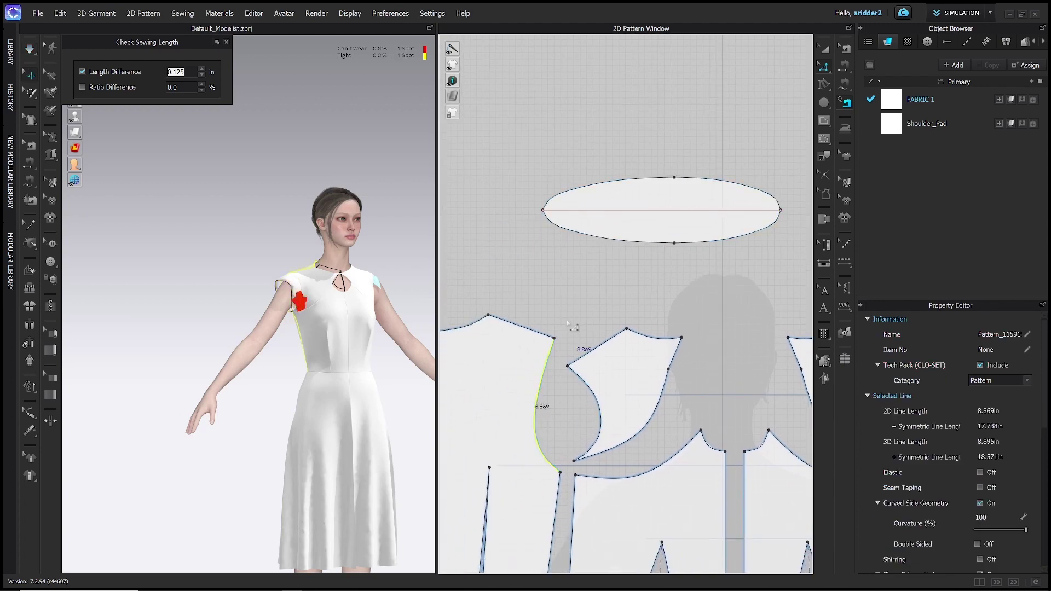
middle_drag(567, 316, 569, 359)
drag(518, 226, 548, 260)
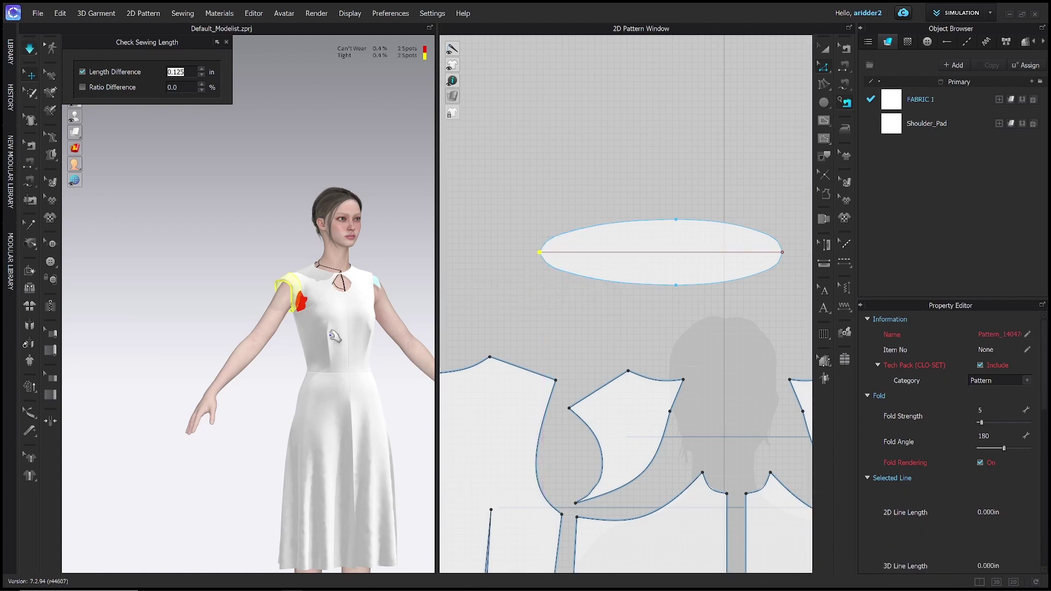
Pull the resized sleeve into place on the shoulder during simulation and check it from the front.
right_drag(334, 336, 303, 347)
click(278, 282)
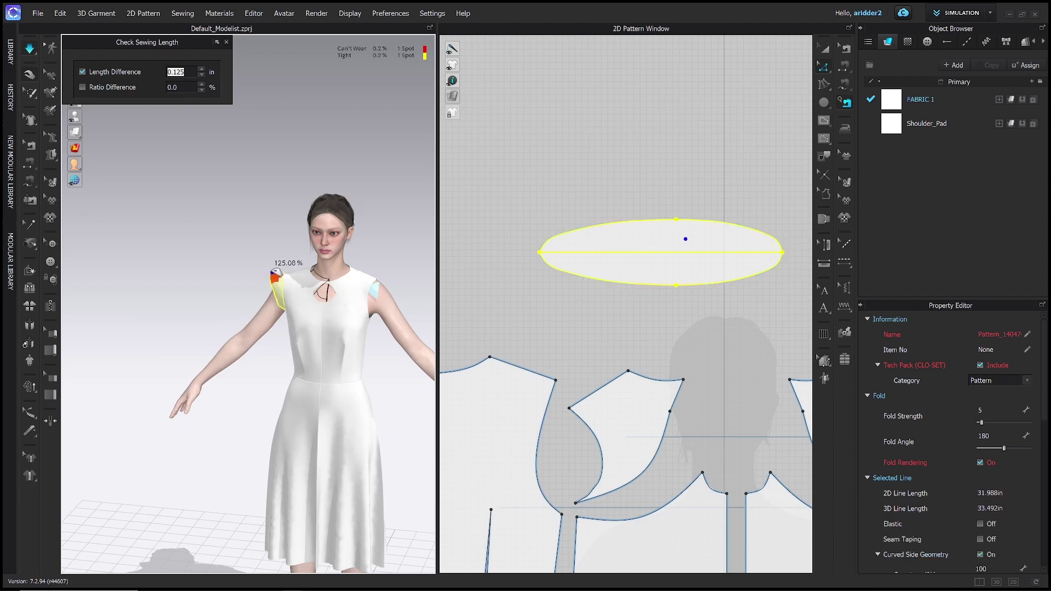
right_drag(302, 294, 365, 291)
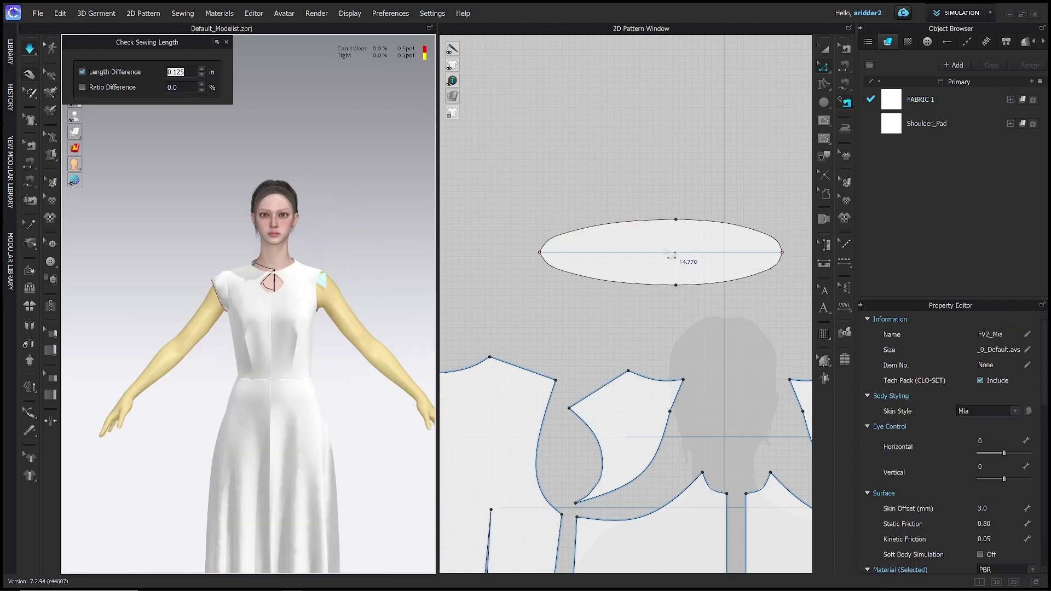
Copy the sleeve ellipse as a symmetric pattern for the other armhole, placing it level beside the original.
key(a)
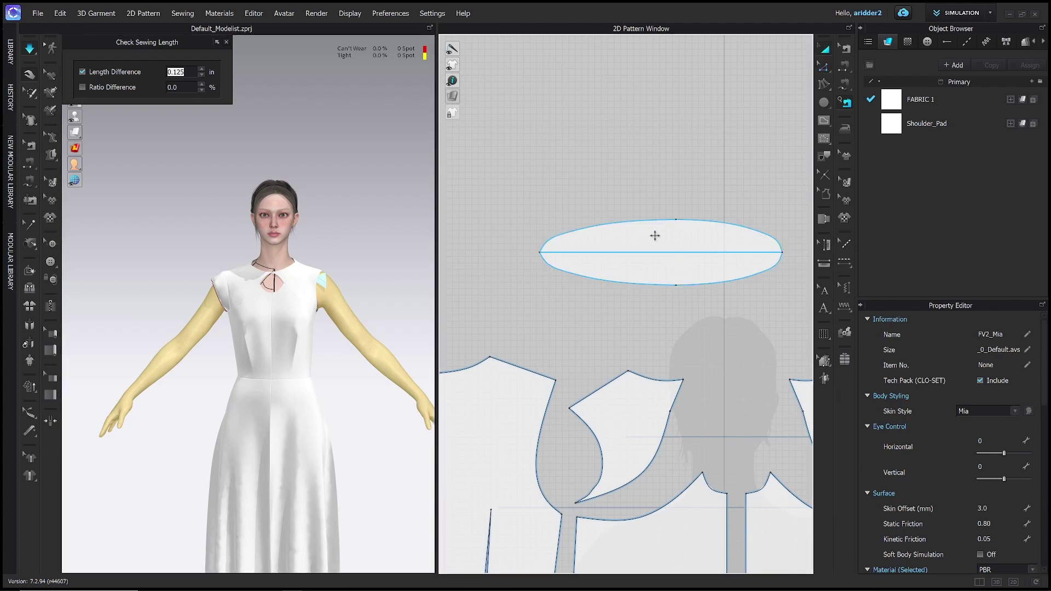
click(655, 236)
scroll(661, 254, down, 3)
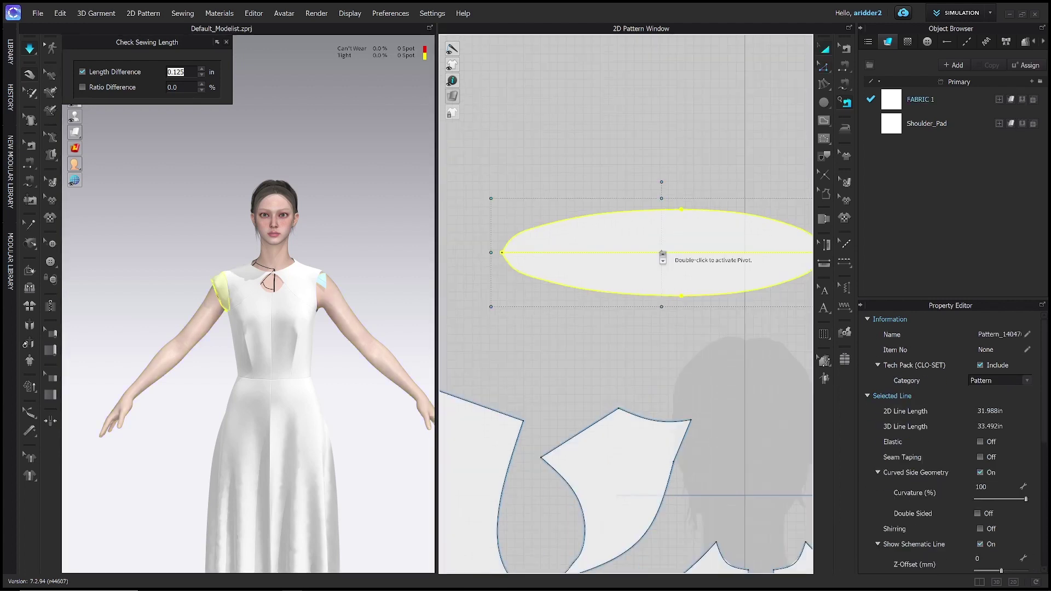
scroll(663, 253, down, 2)
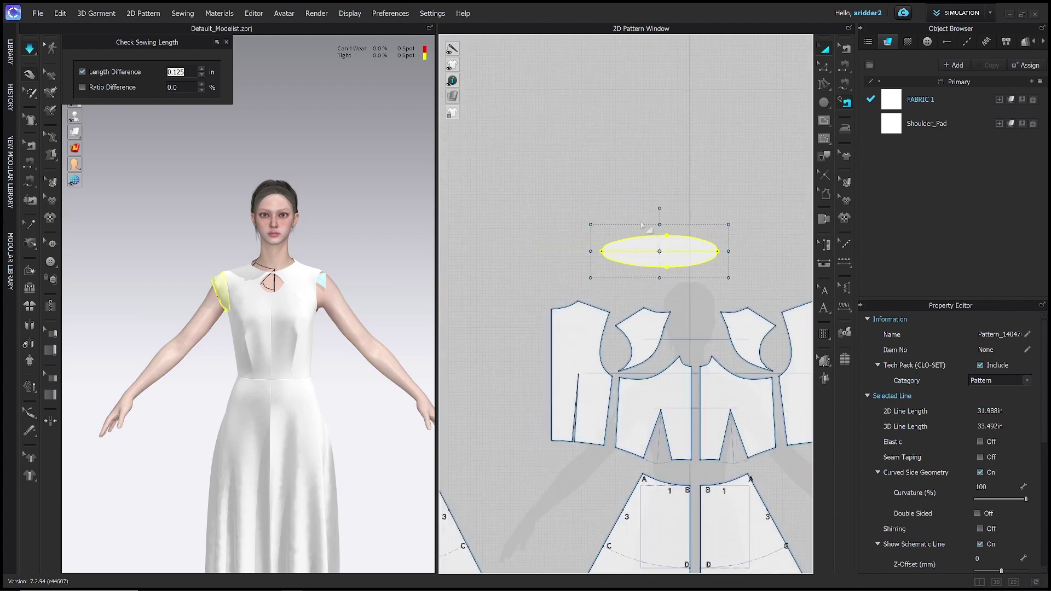
key(ctrl+c)
key(ctrl+v)
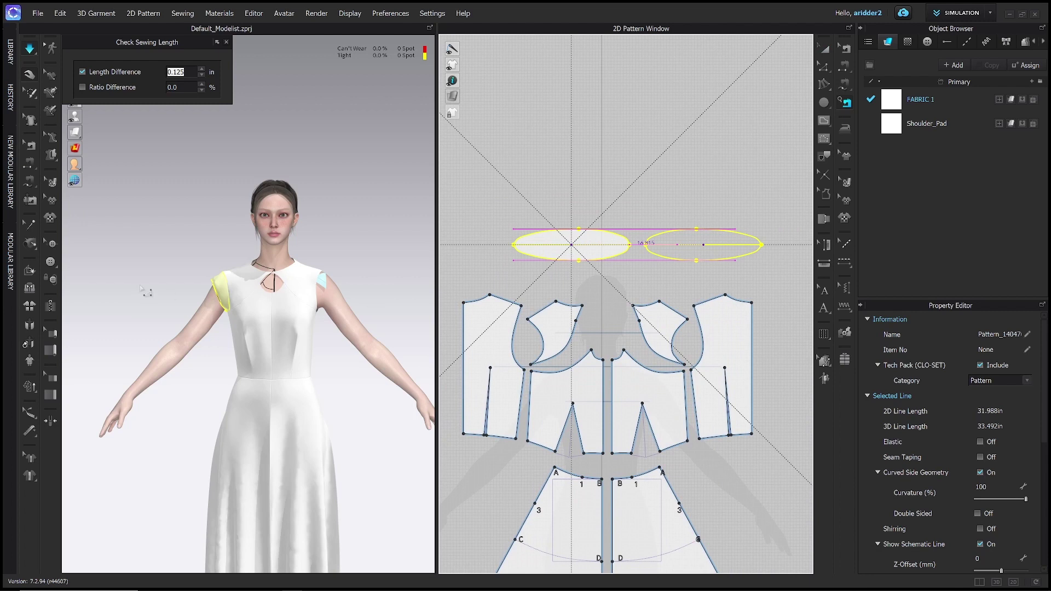
click(703, 245)
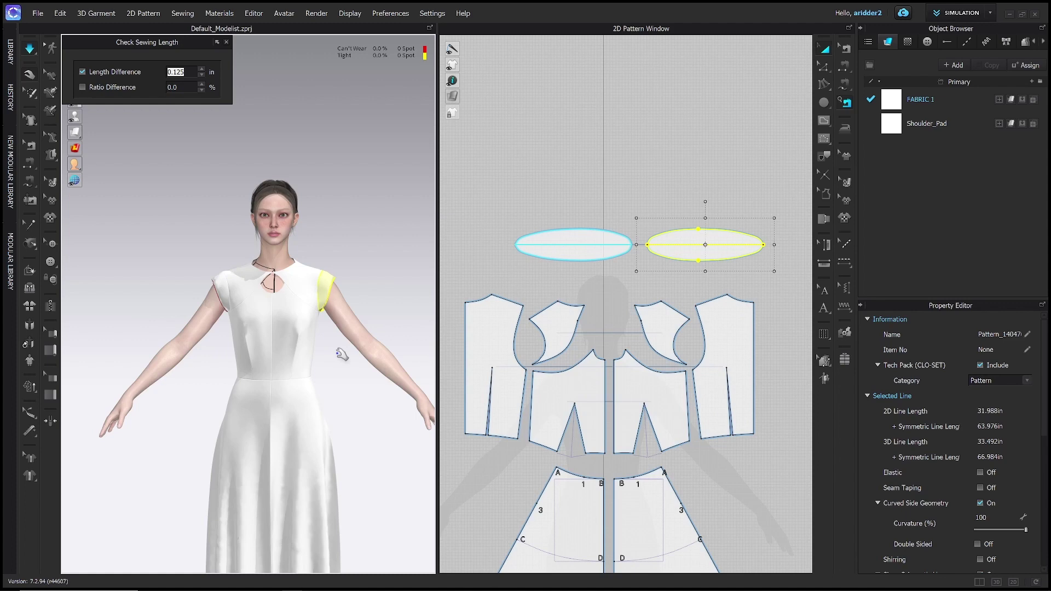
Split the front skirt's waistline segment between points 1 and B uniformly into 2 segments.
right_drag(347, 351, 327, 293)
middle_drag(568, 504, 574, 378)
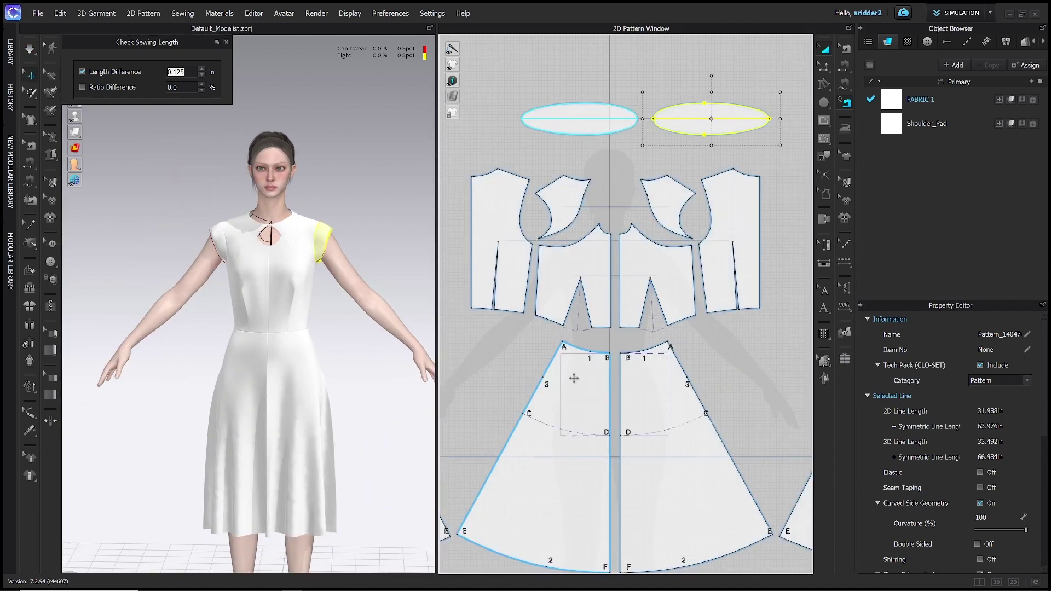
scroll(614, 363, up, 2)
scroll(614, 363, down, 4)
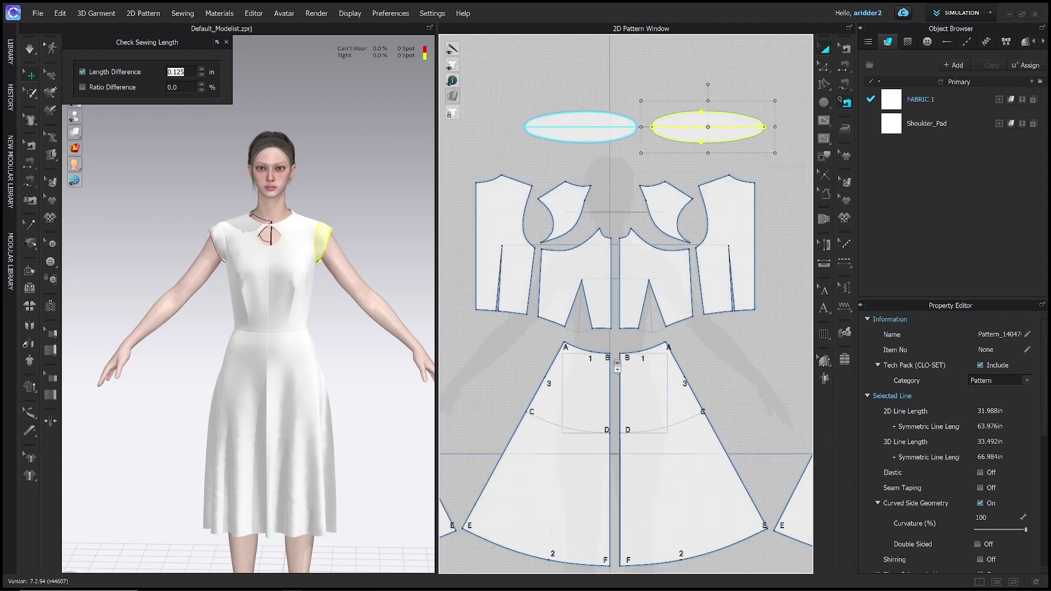
scroll(615, 363, up, 5)
middle_drag(618, 363, 632, 329)
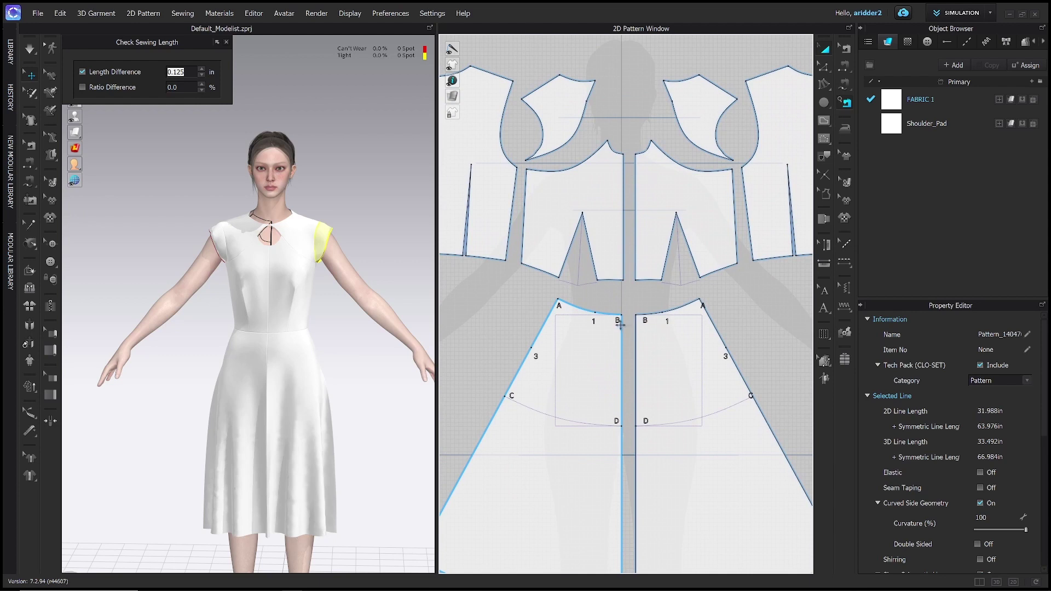
scroll(600, 327, up, 3)
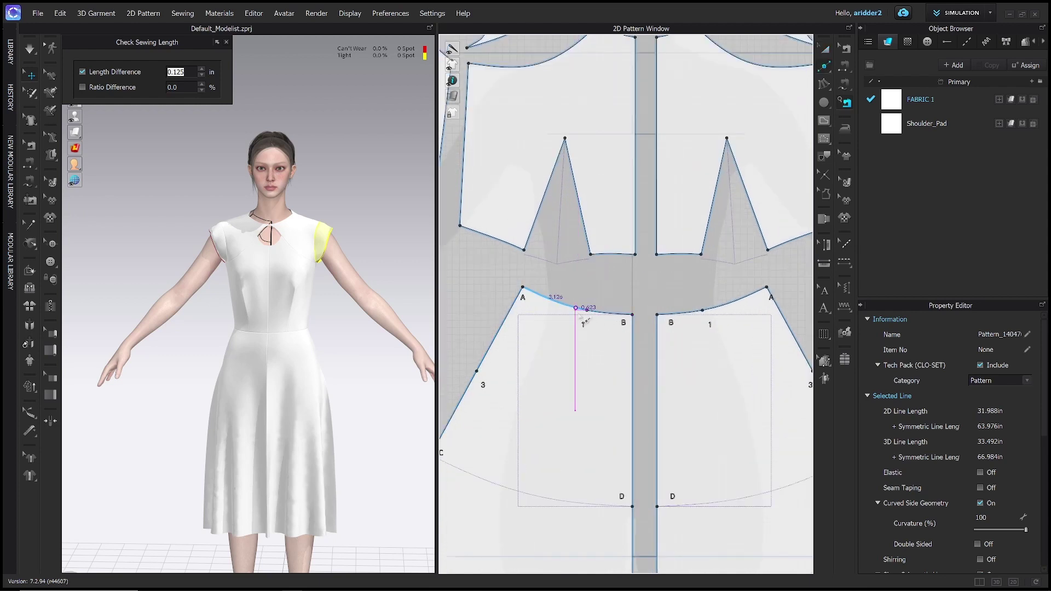
right_click(607, 312)
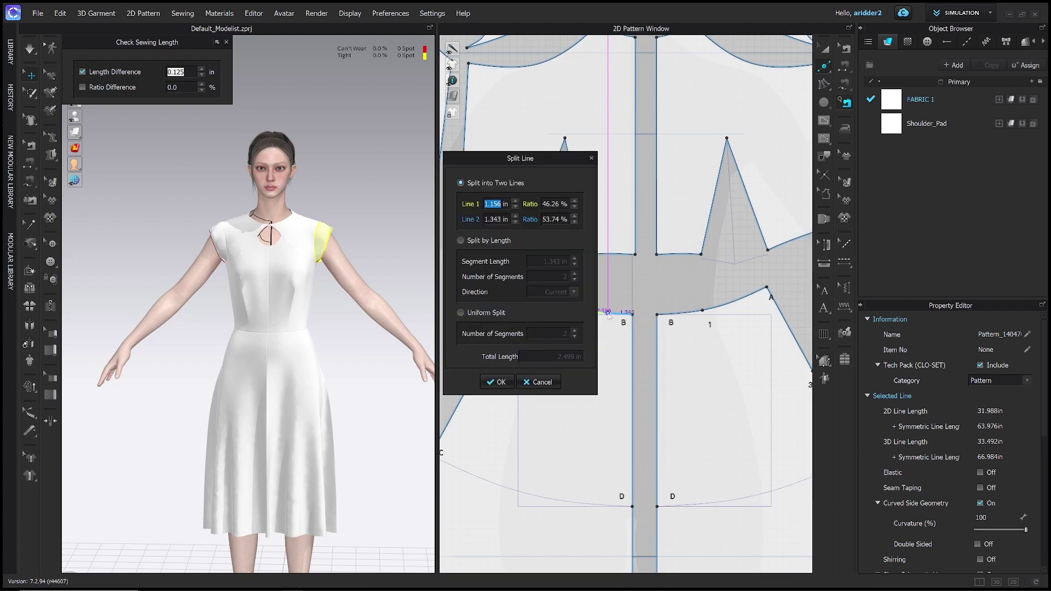
click(461, 313)
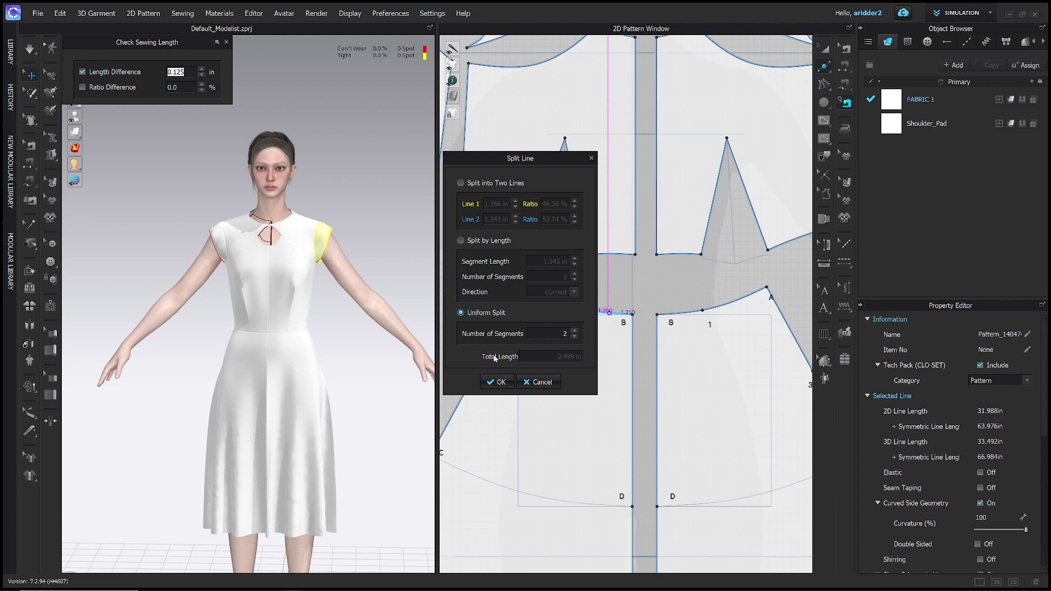
click(500, 383)
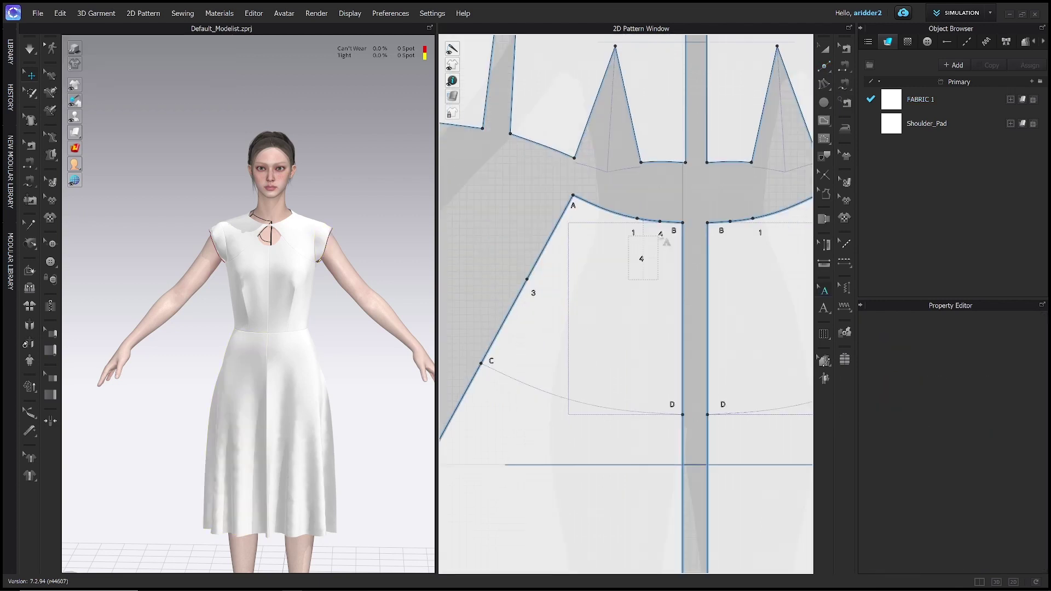
Label the new waistline point 4 and draw straight internal lines from 4 to C and from 1 to 3.
click(663, 241)
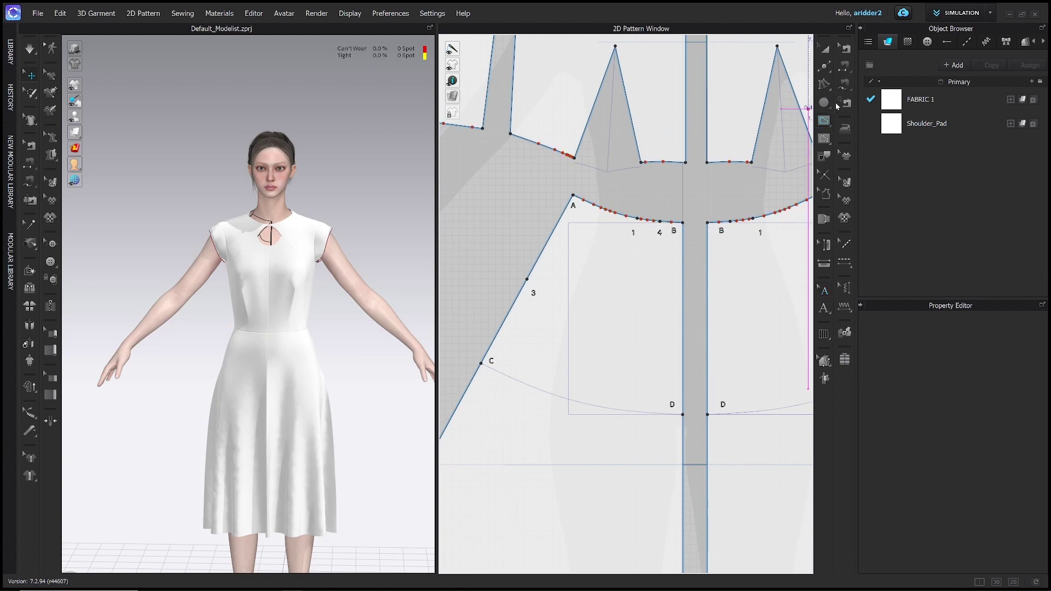
click(824, 122)
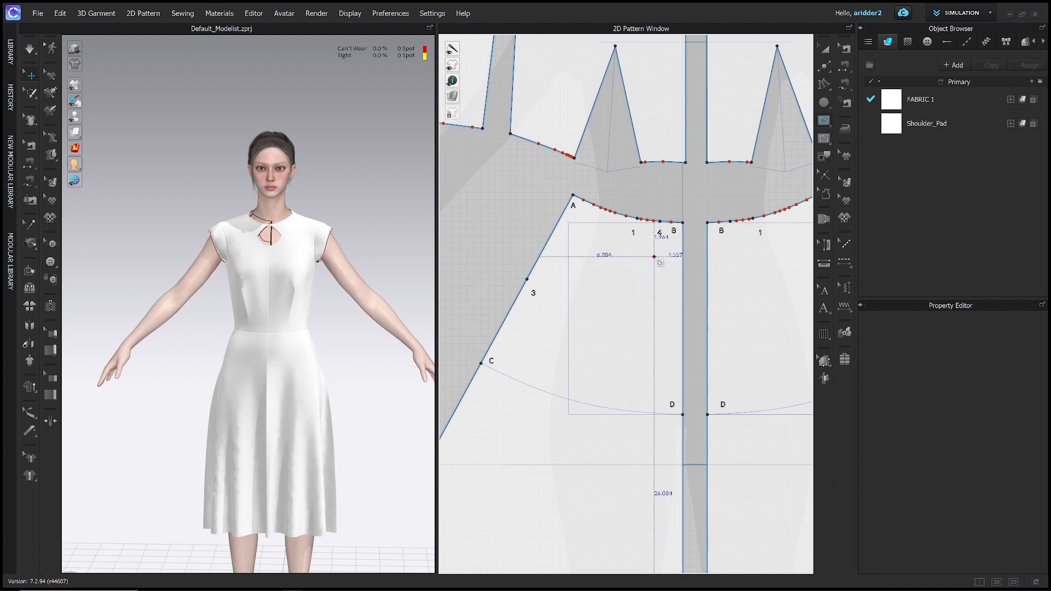
click(660, 221)
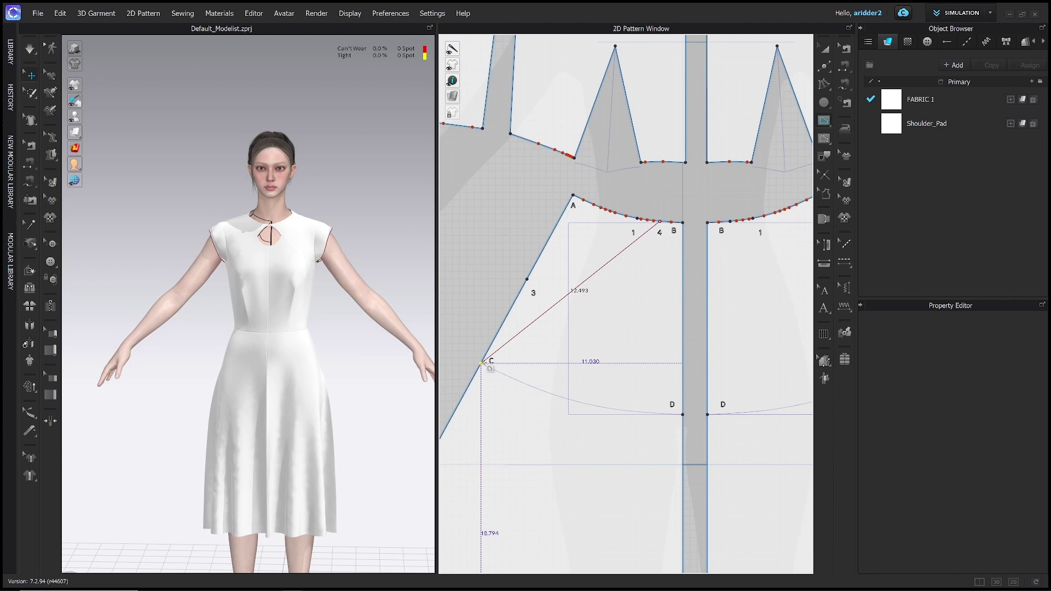
click(482, 363)
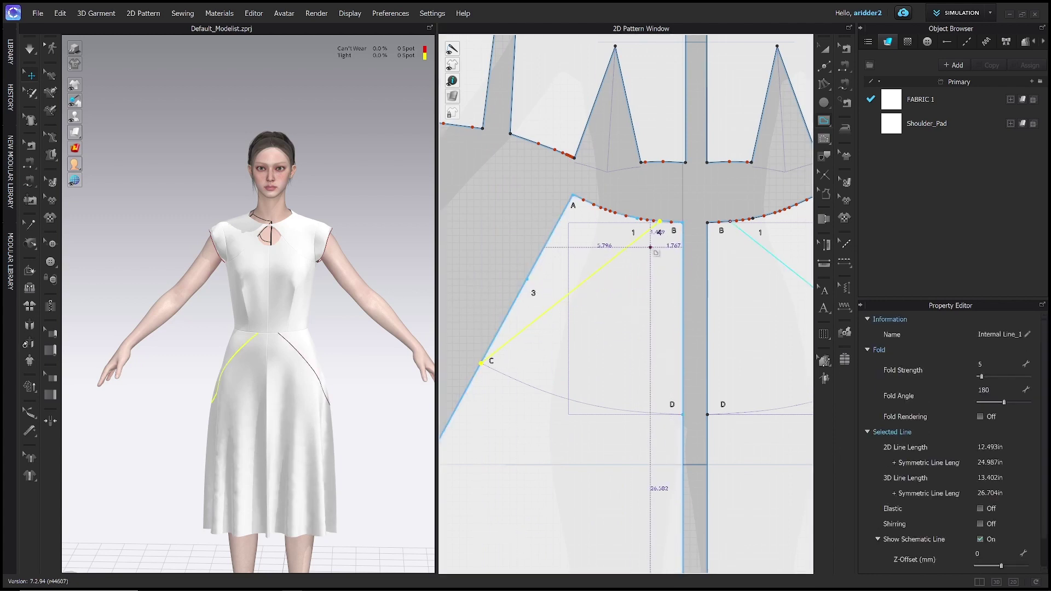
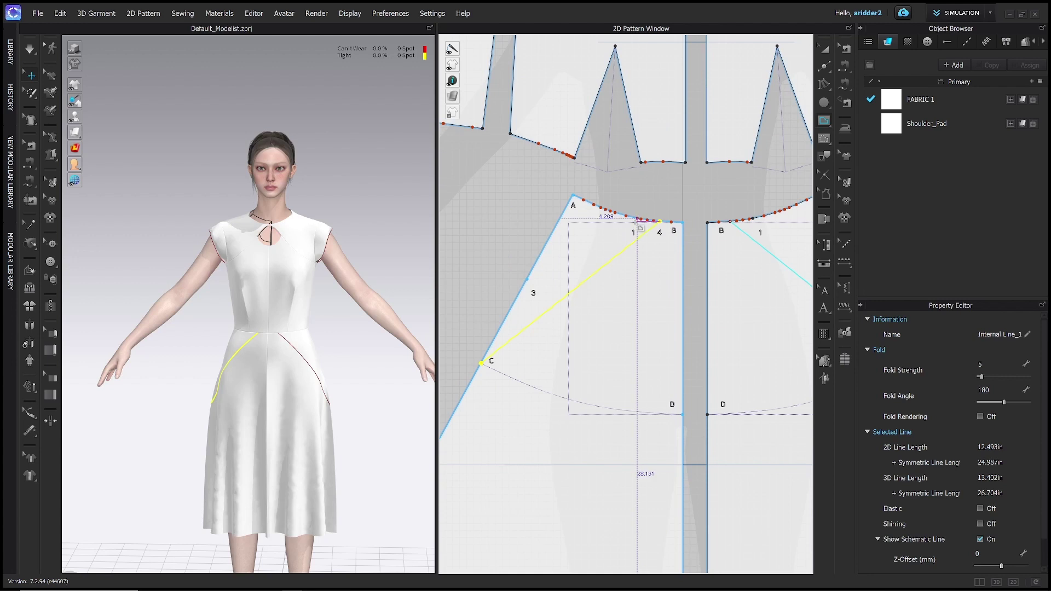
click(637, 219)
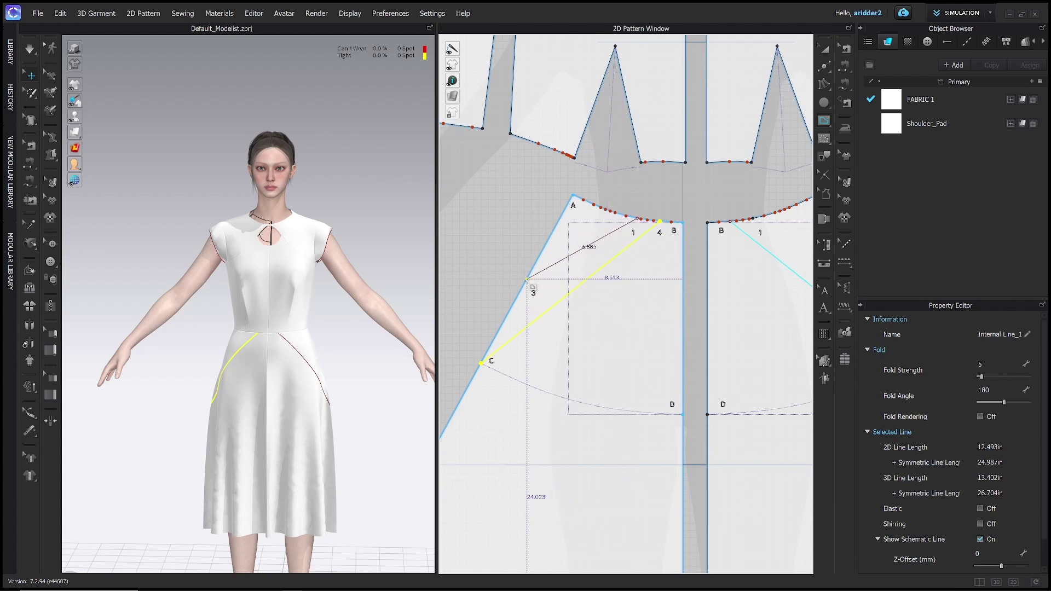
click(528, 280)
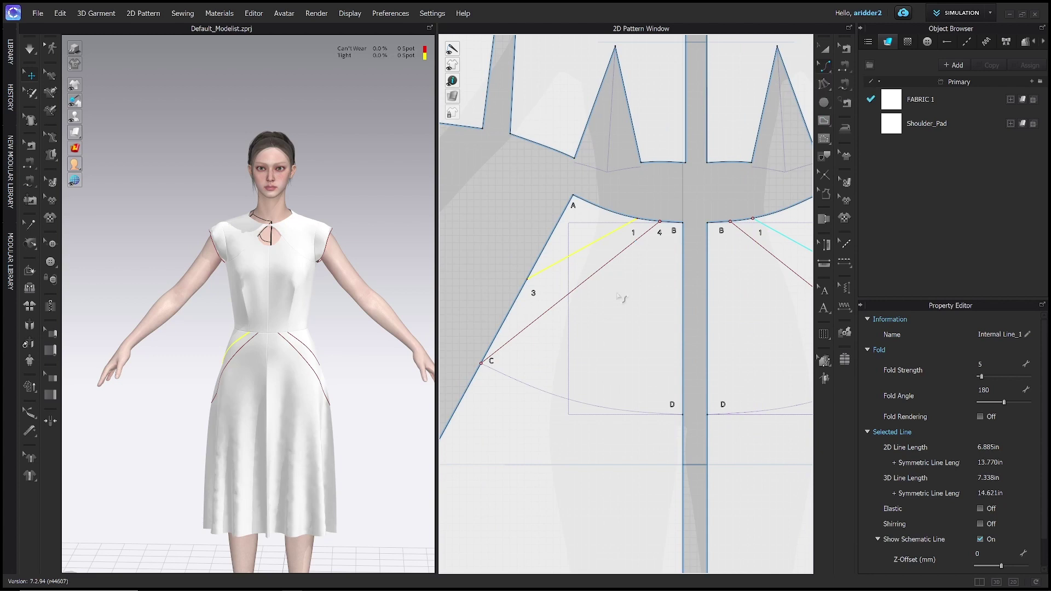
Bend the internal line from 4 to C into a deep downward curve about 16.75 in long and check it on the skirt.
right_drag(622, 298, 617, 280)
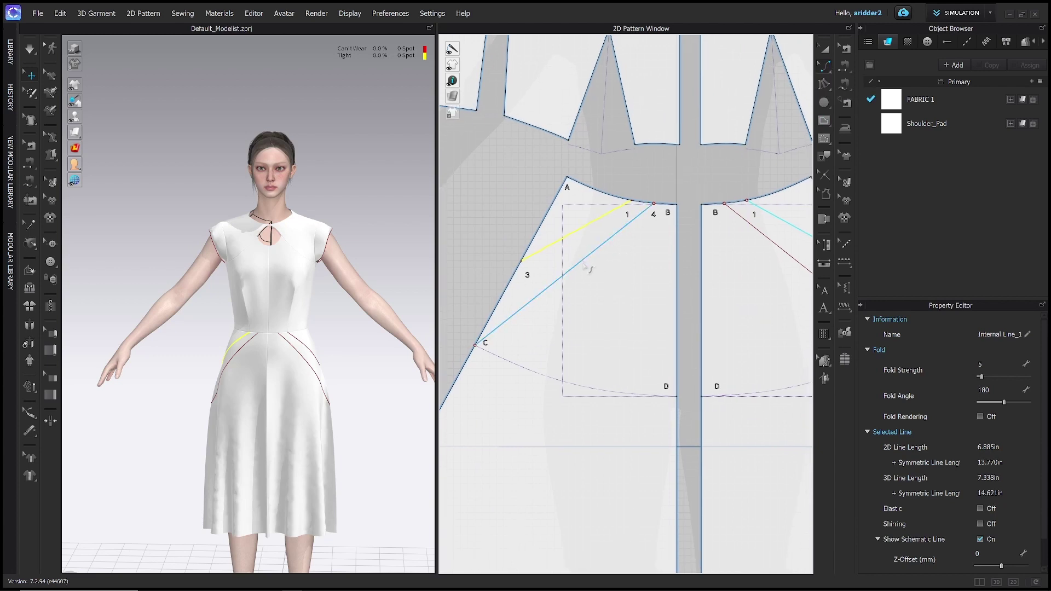
drag(566, 288, 602, 366)
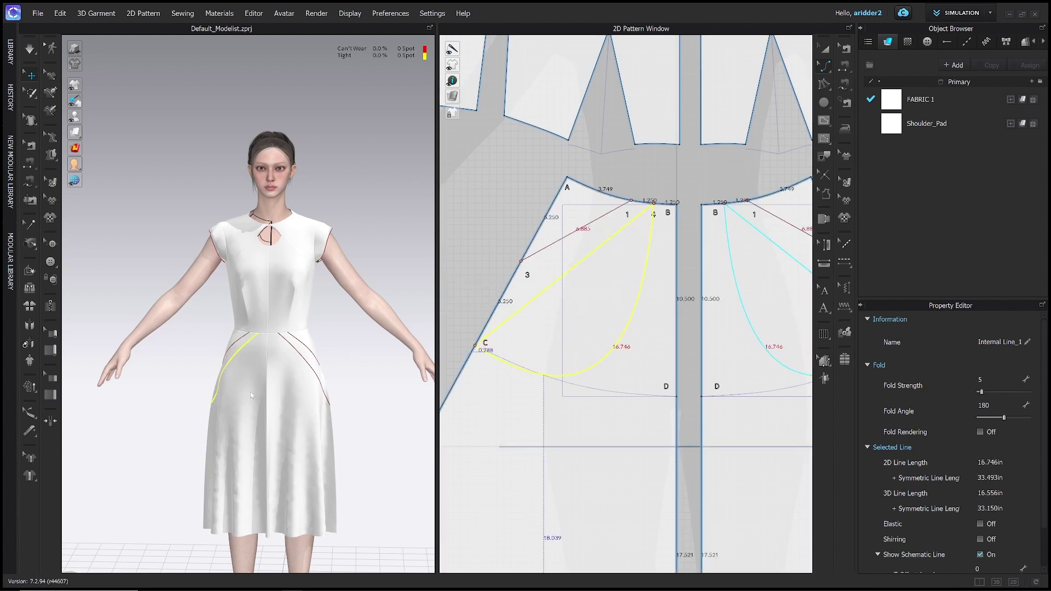
right_drag(256, 355, 275, 366)
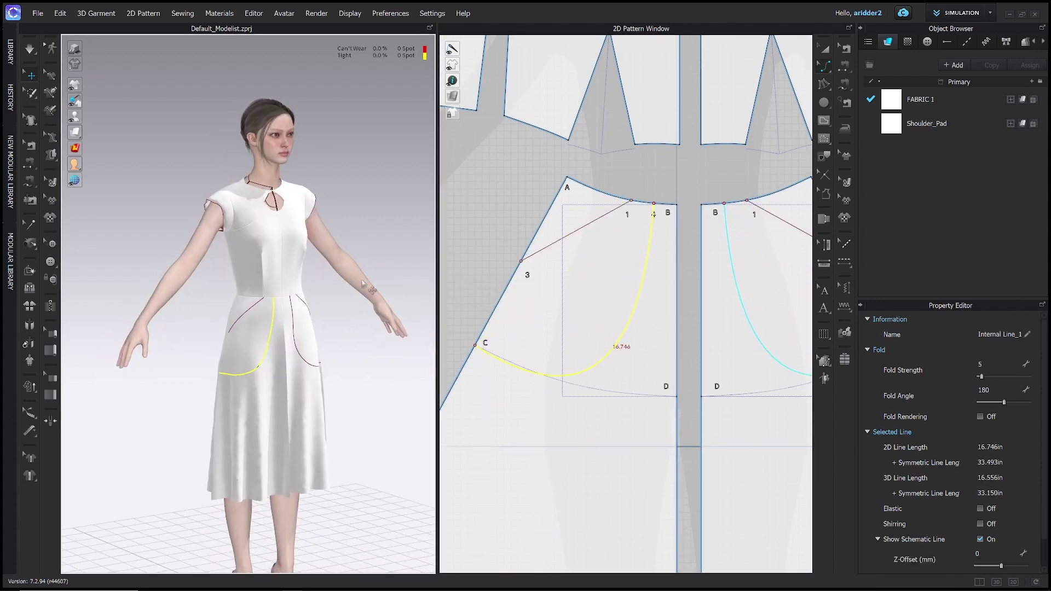
middle_drag(294, 316, 293, 303)
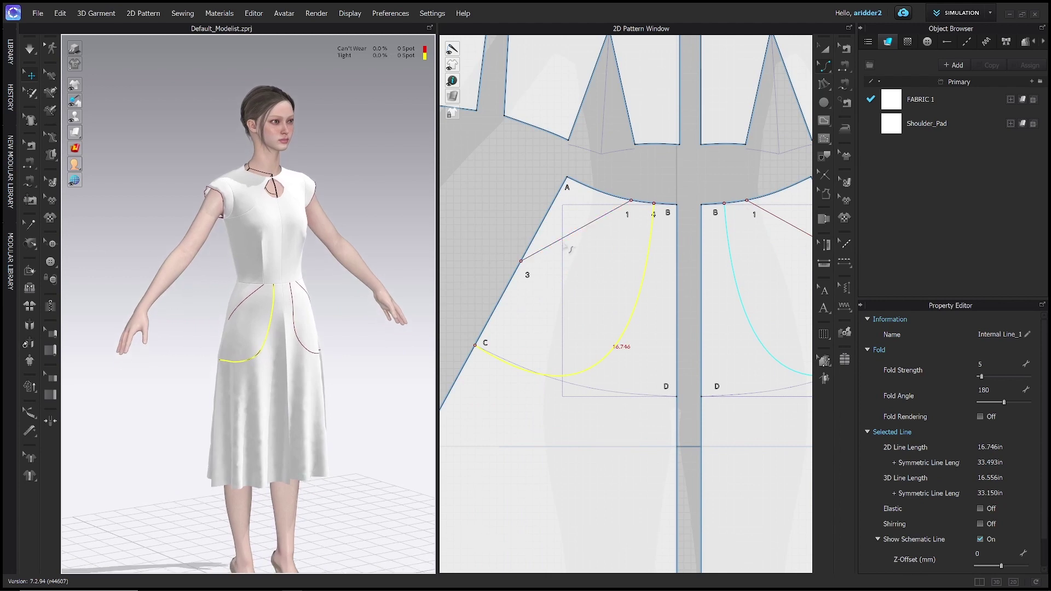
Bend the internal line from 1 to 3 into a downward curve about 8.59 in long, checking it on the avatar.
drag(565, 242, 551, 269)
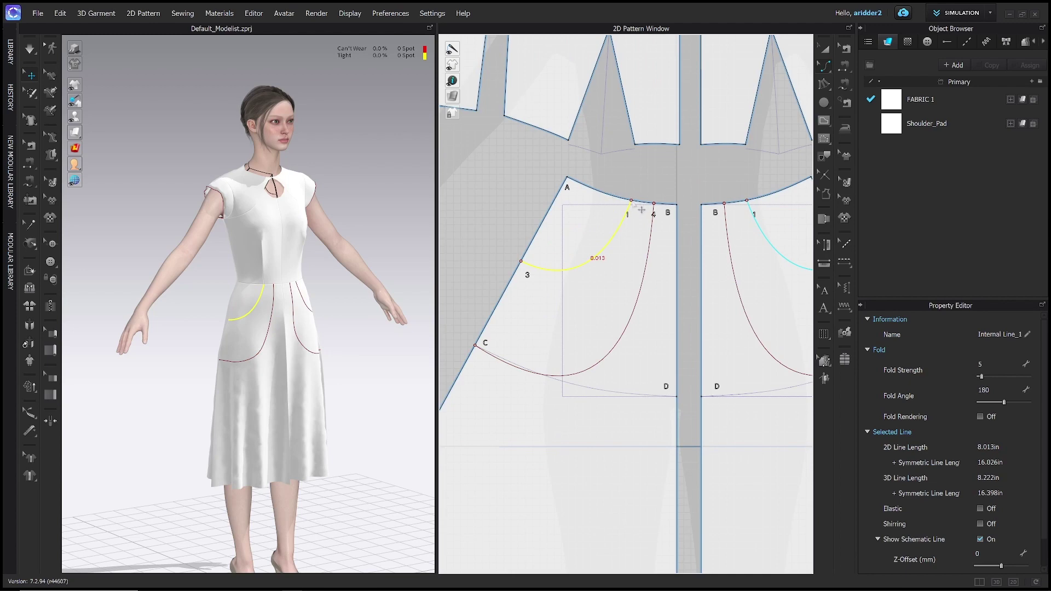
right_drag(338, 344, 366, 329)
scroll(317, 338, down, 3)
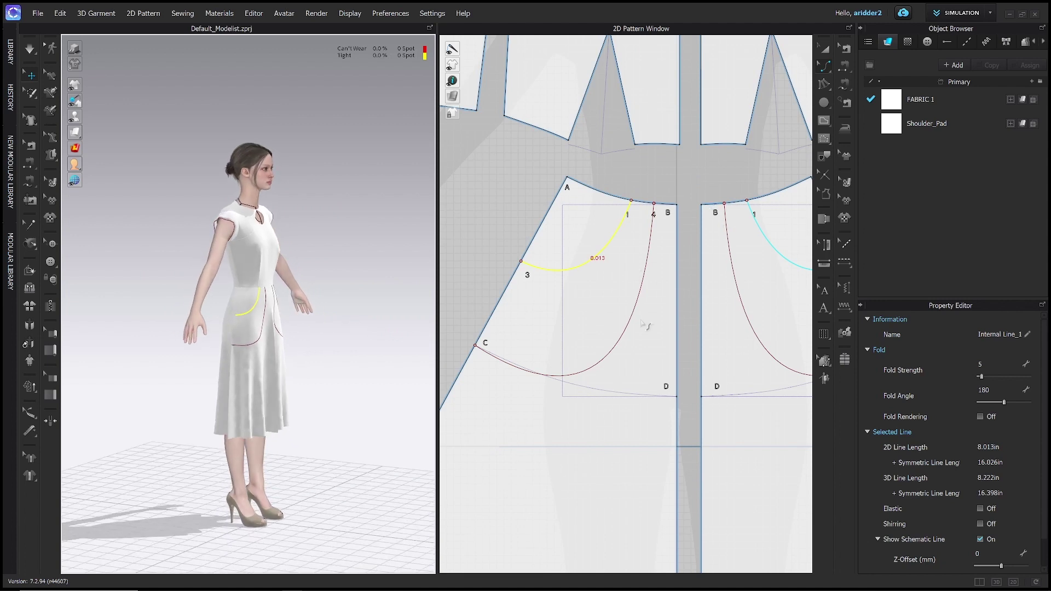
drag(579, 271, 577, 288)
right_drag(361, 300, 335, 307)
Reshape the internal line from 4 to C into a shallower curve about 13.08 in long.
right_drag(627, 325, 626, 307)
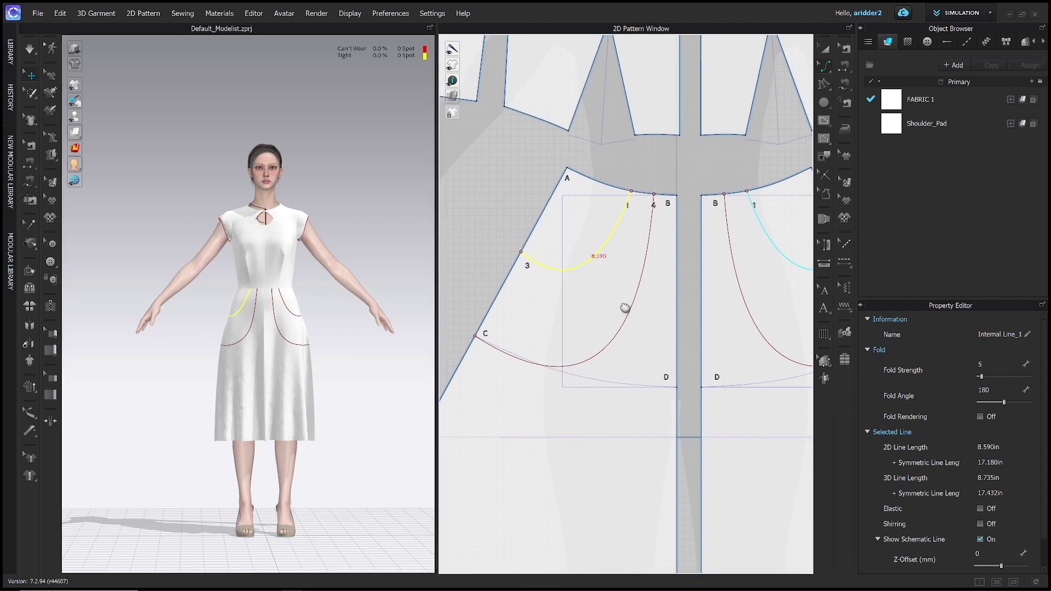
click(599, 356)
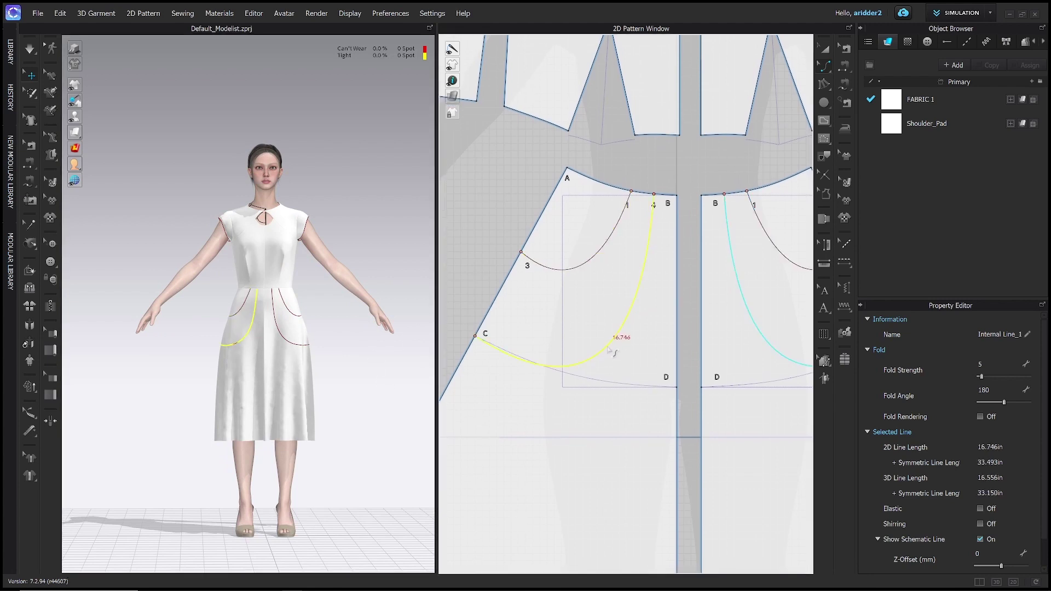
drag(608, 347, 566, 281)
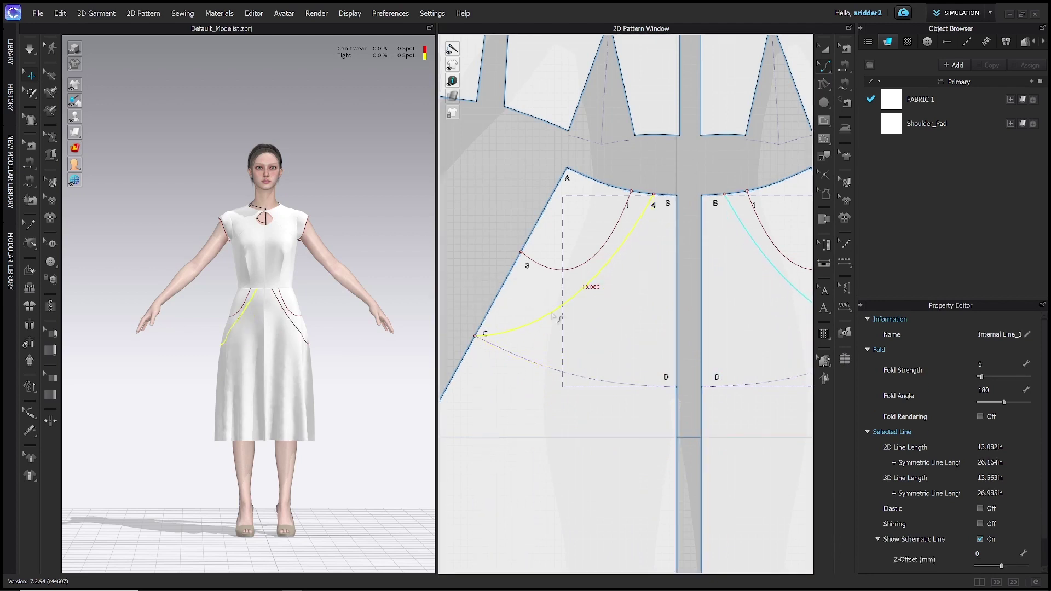
Reshape the internal line from 4 to C into a deep downward curve about 16.29 in long.
drag(556, 317, 596, 376)
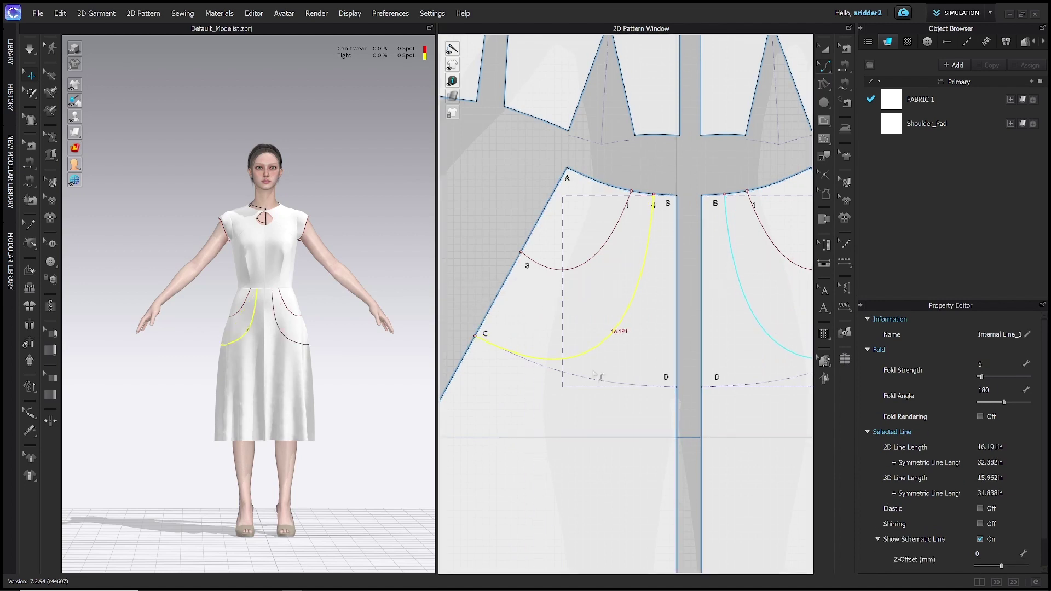
key(z)
drag(582, 392, 599, 380)
drag(644, 350, 607, 384)
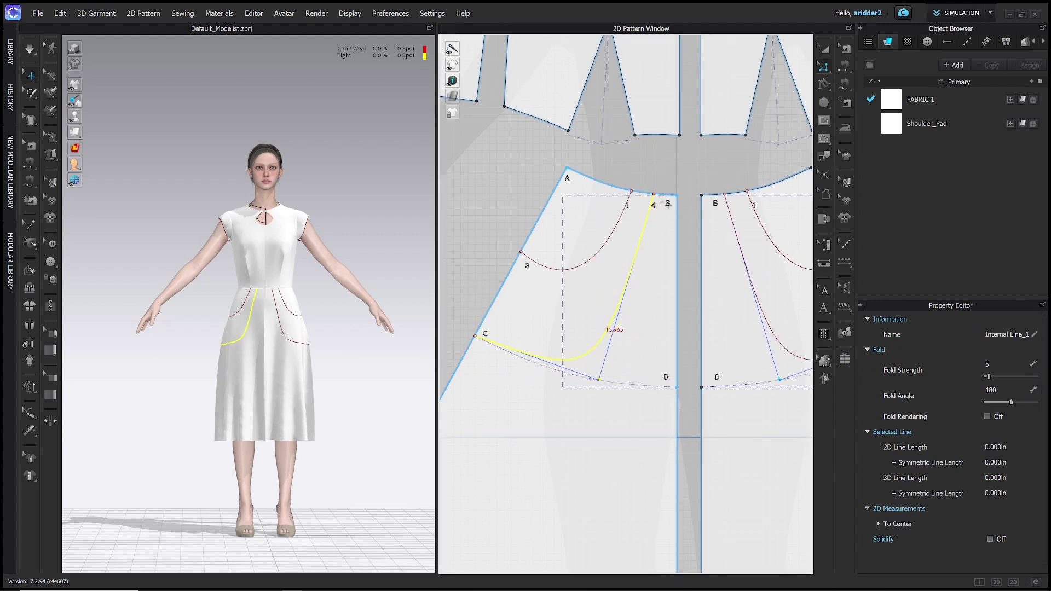
click(622, 173)
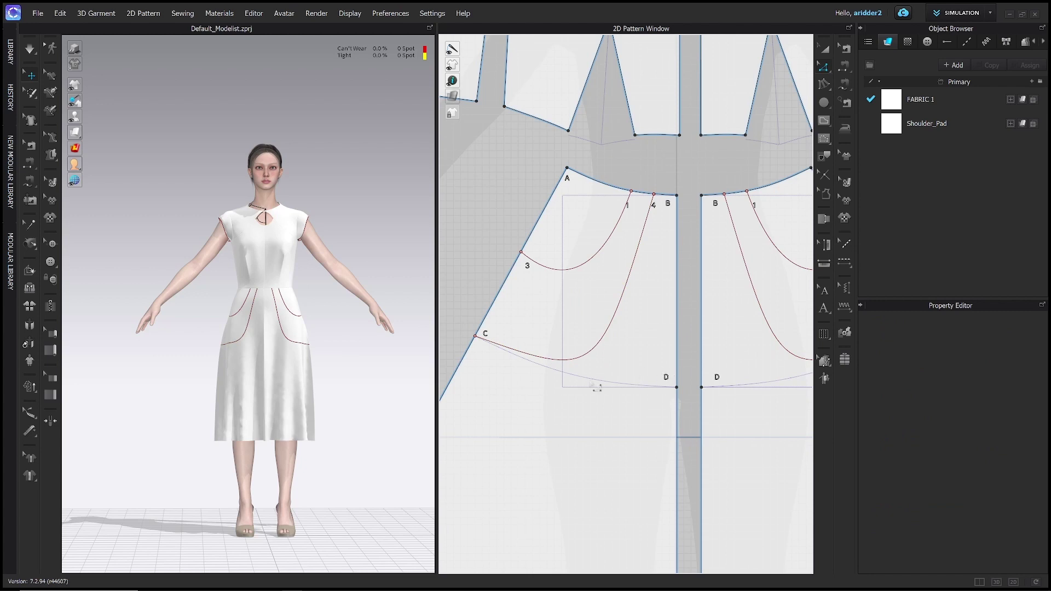
click(585, 351)
drag(607, 383, 614, 387)
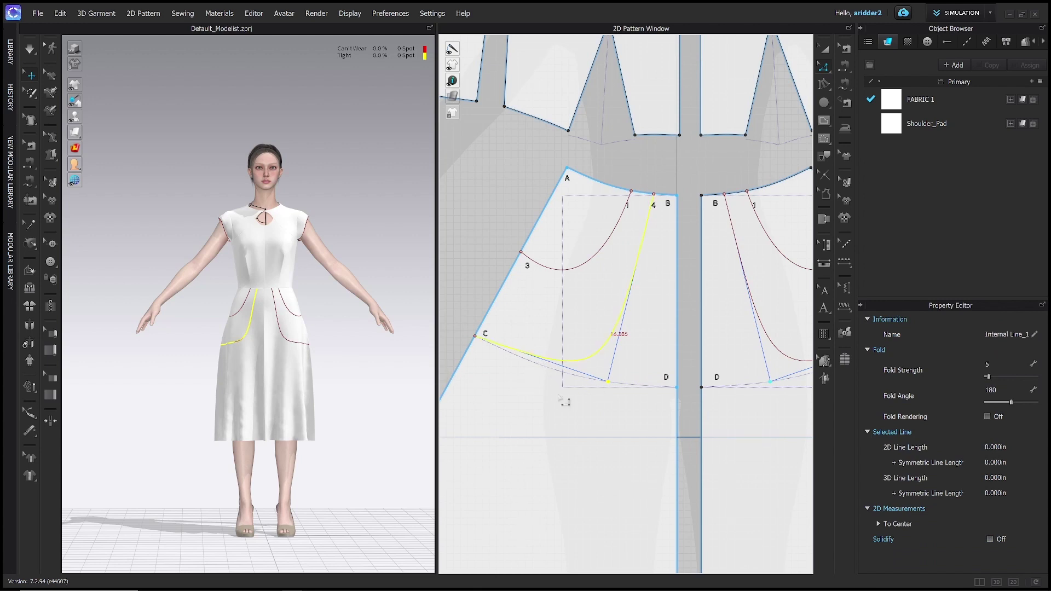
click(399, 372)
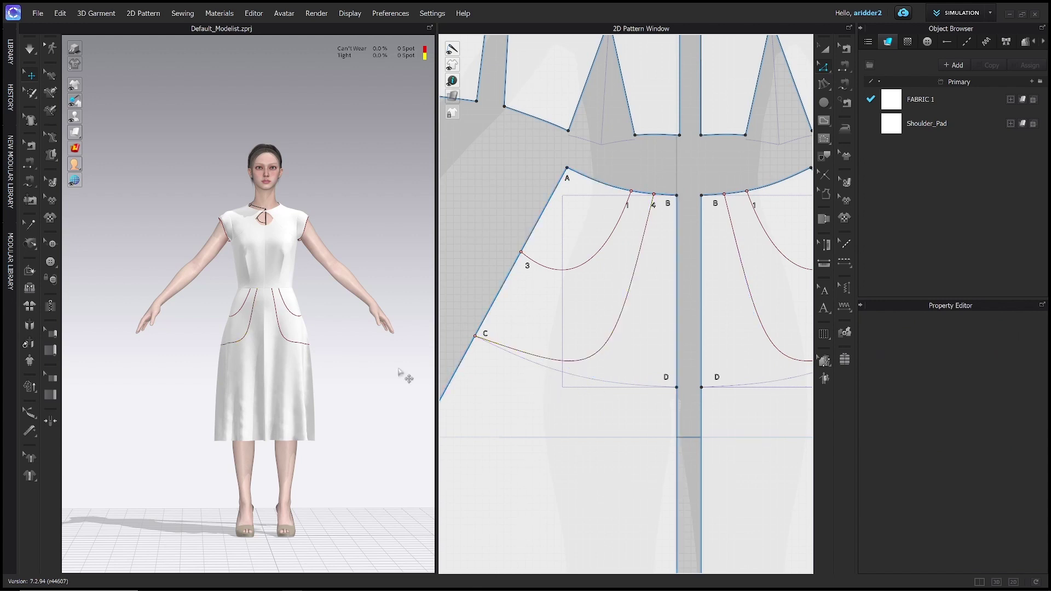
Trace the outline between edge 3-C, both curved lines and waist segment 1-4 as a separate pattern, placed beside the skirt.
scroll(630, 279, down, 4)
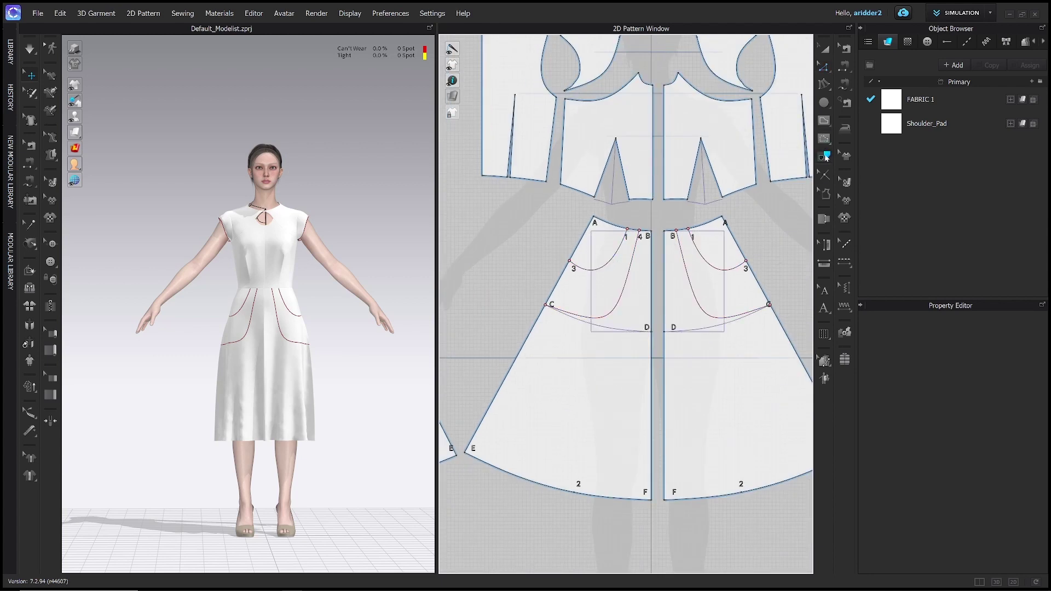
right_drag(602, 297, 617, 308)
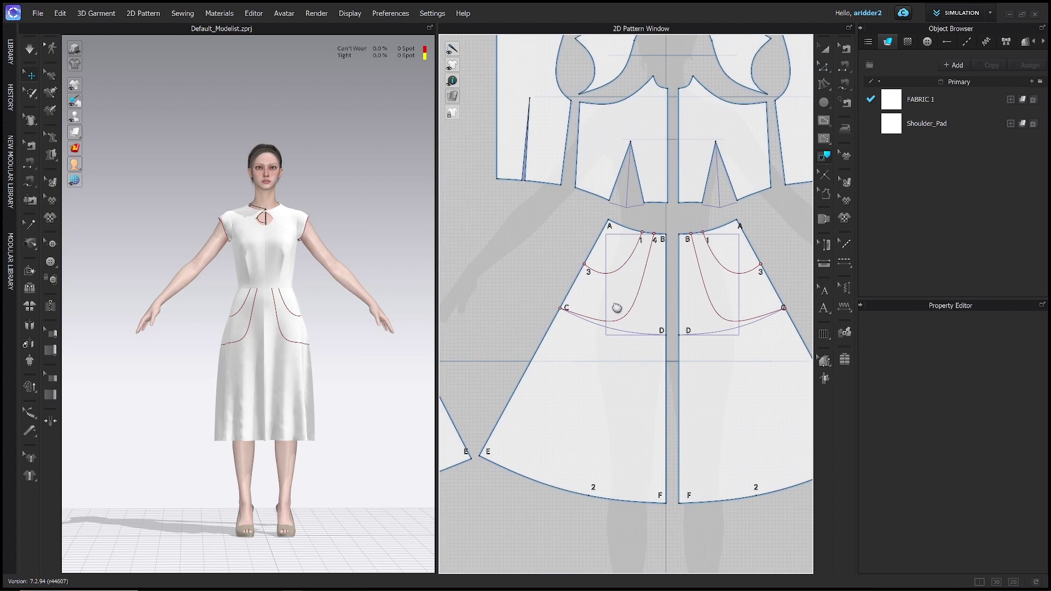
click(578, 285)
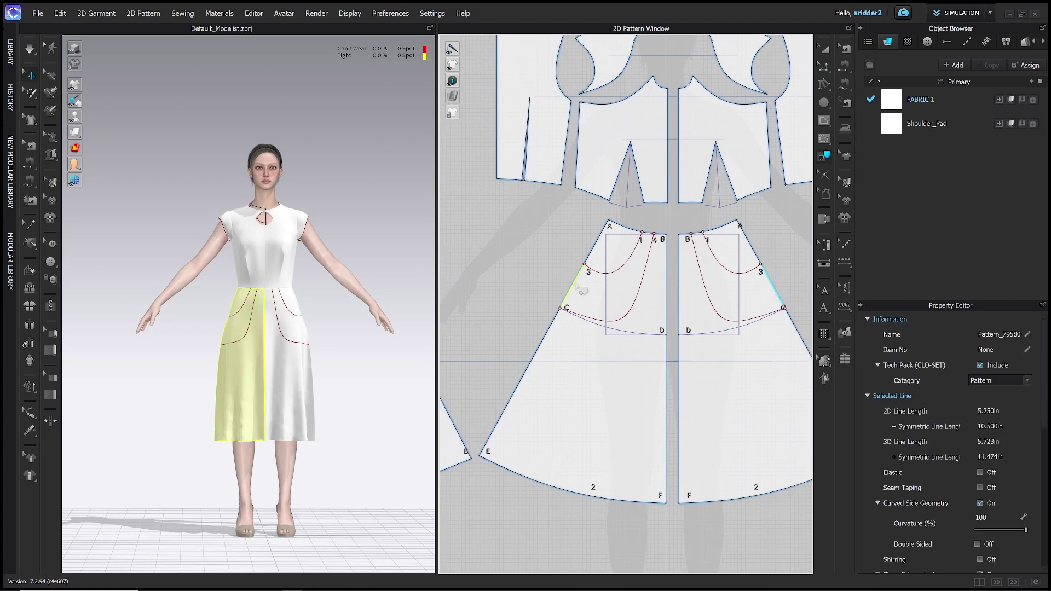
shift+click(616, 276)
shift+click(648, 289)
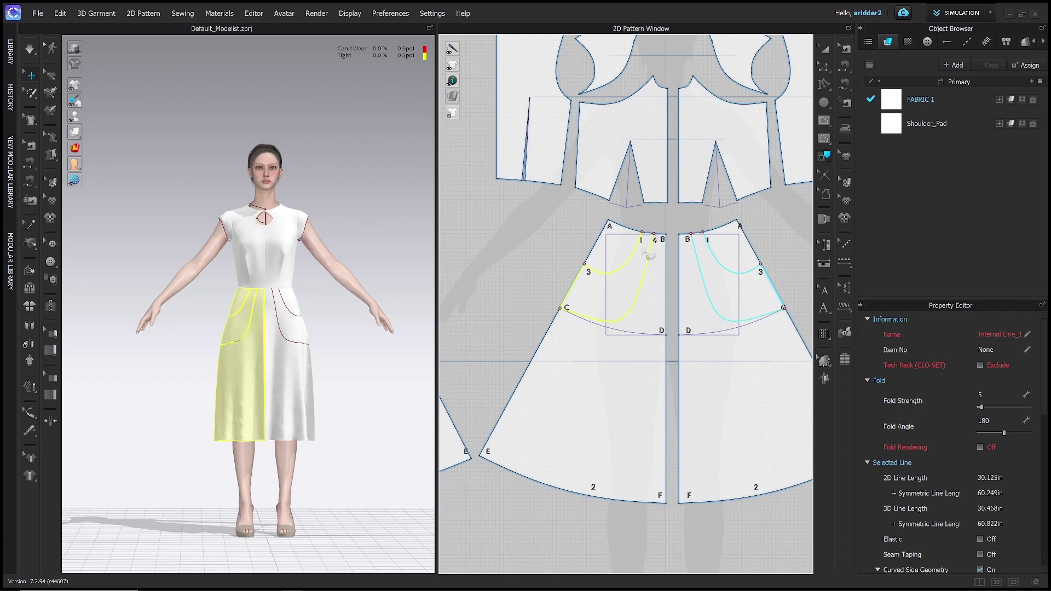
scroll(653, 237, down, 2)
scroll(653, 238, up, 3)
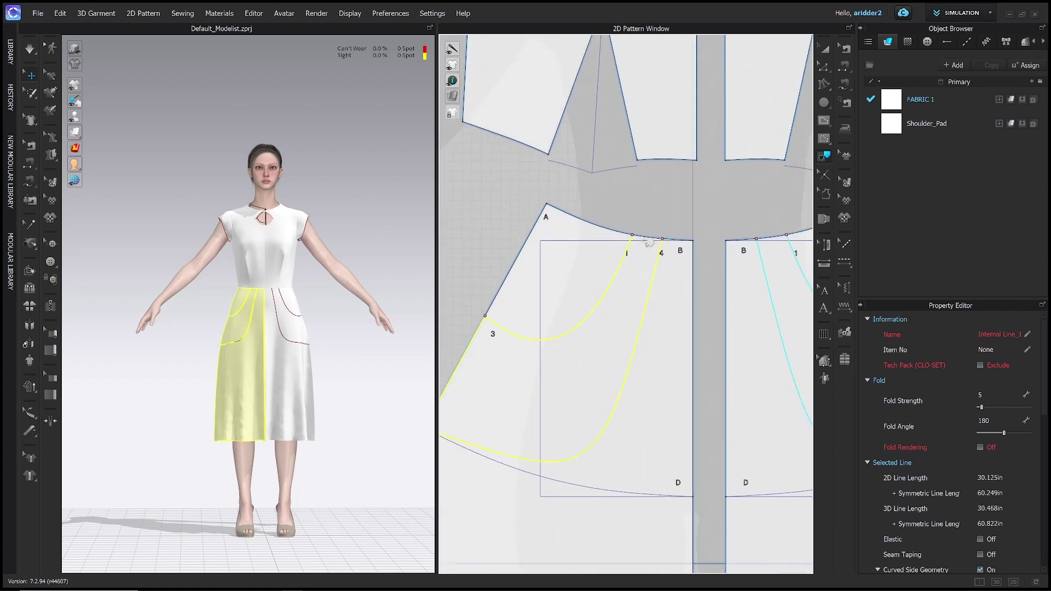
scroll(639, 271, down, 2)
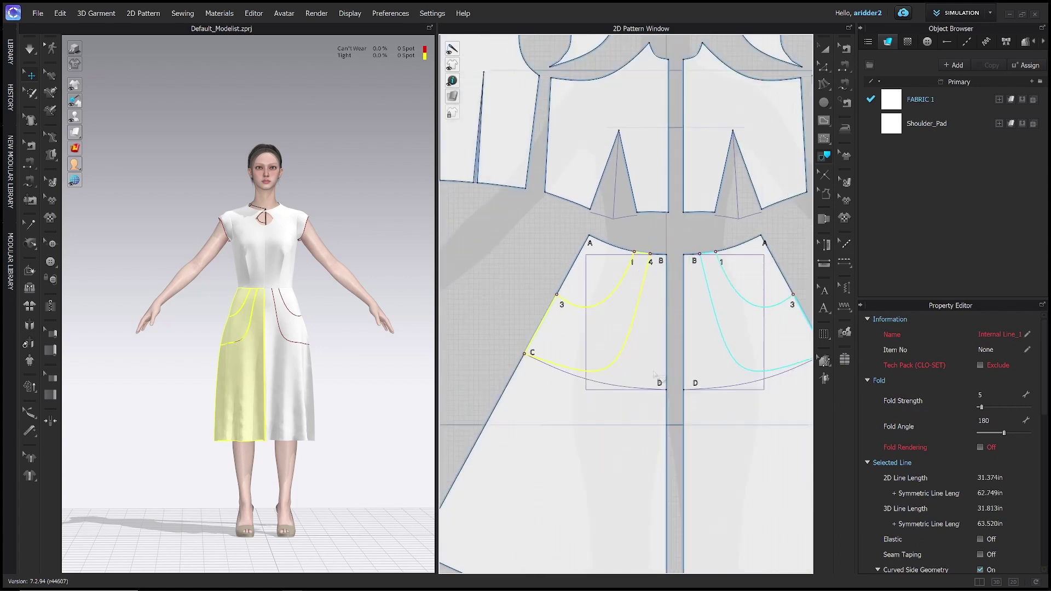
scroll(598, 353, down, 1)
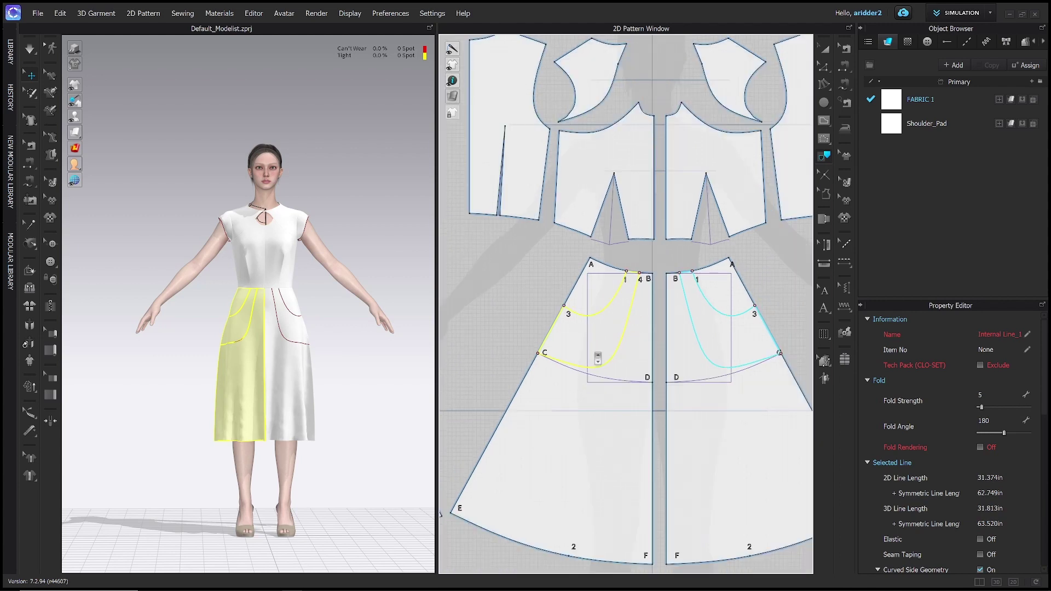
right_click(601, 321)
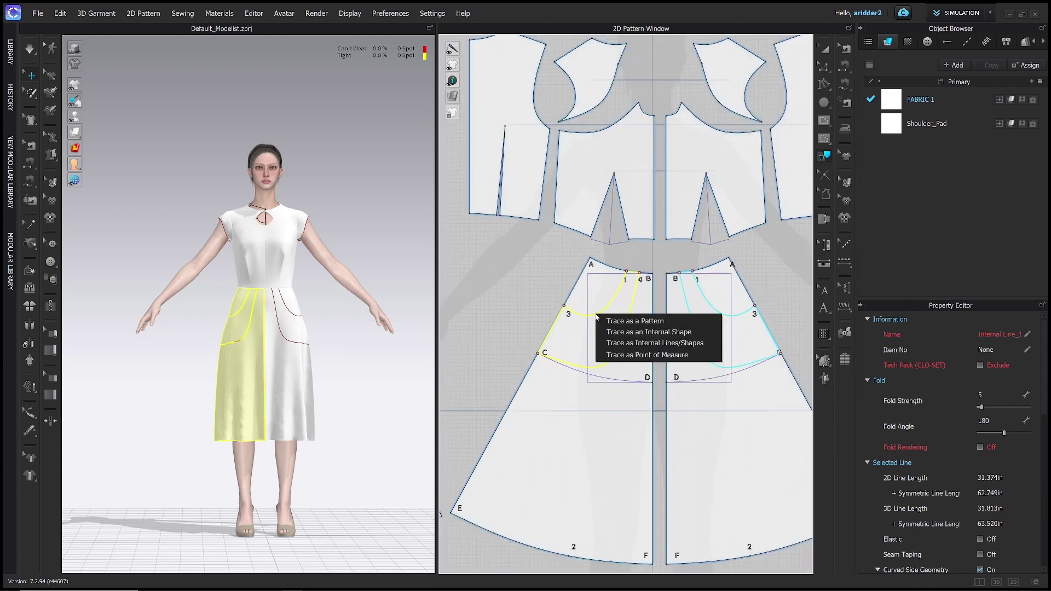
click(605, 322)
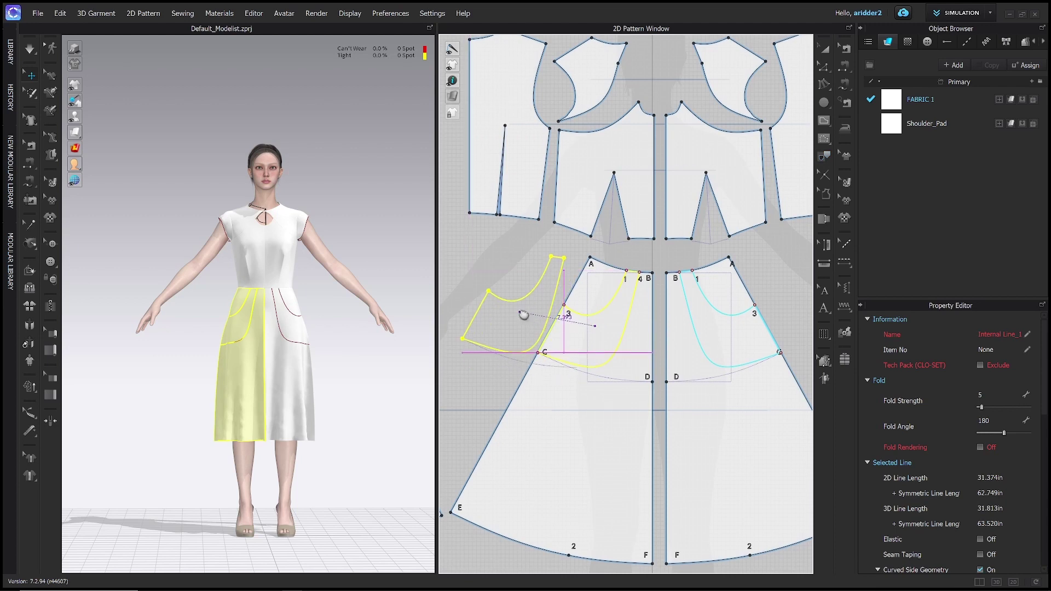
click(515, 321)
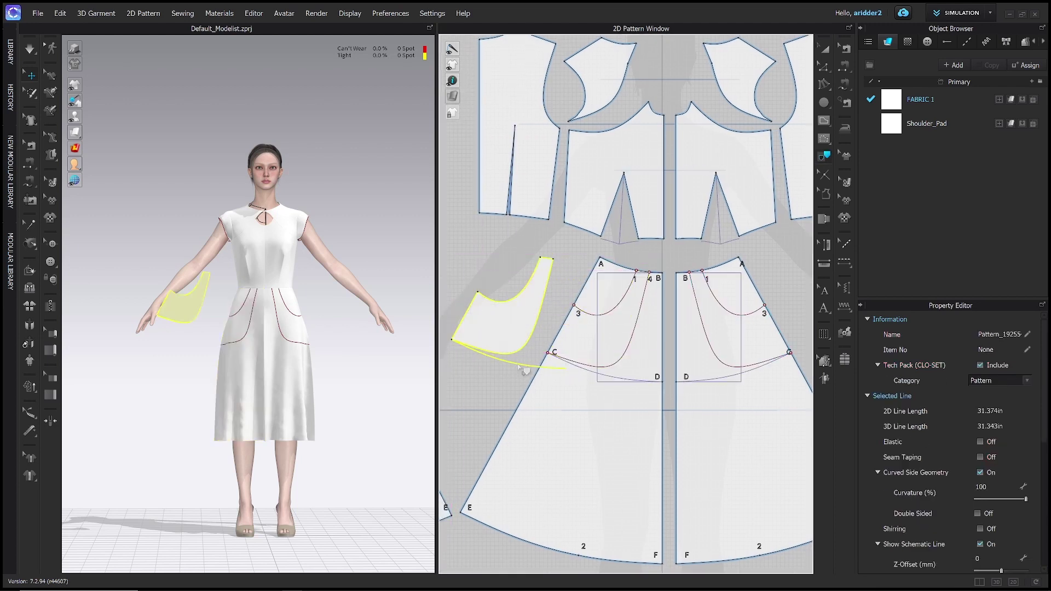
key(z)
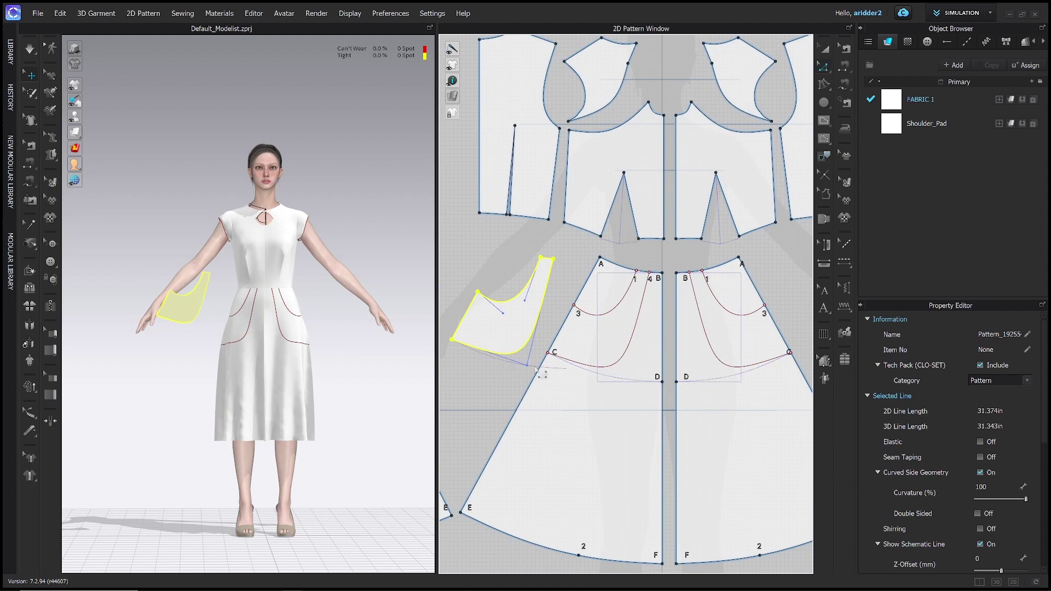
click(527, 368)
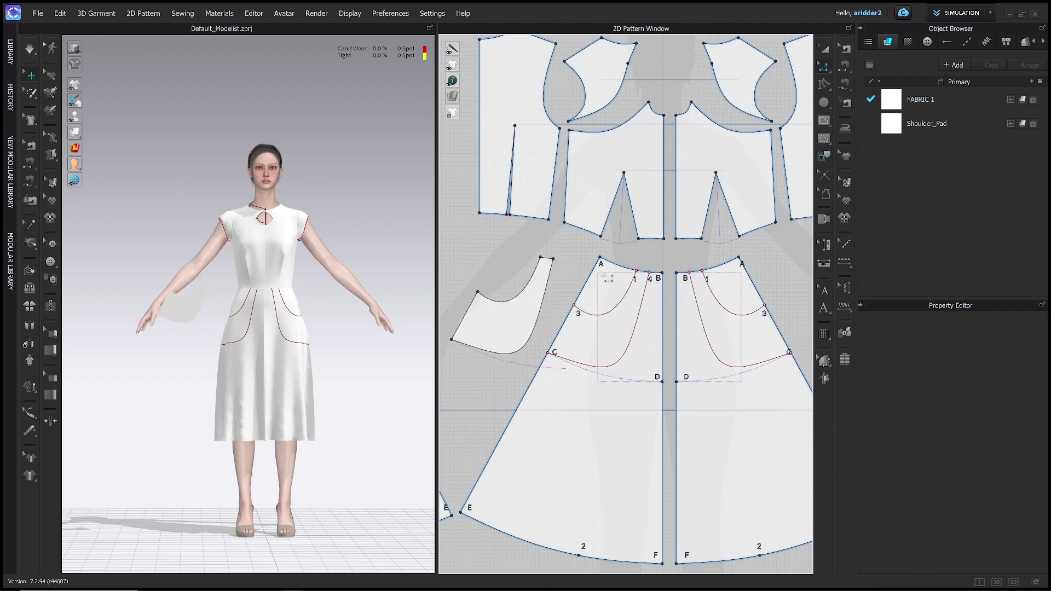
Trace the full outline from A along the waist to 4, the curve to C and the side seam as a second pattern beside the first.
key(i)
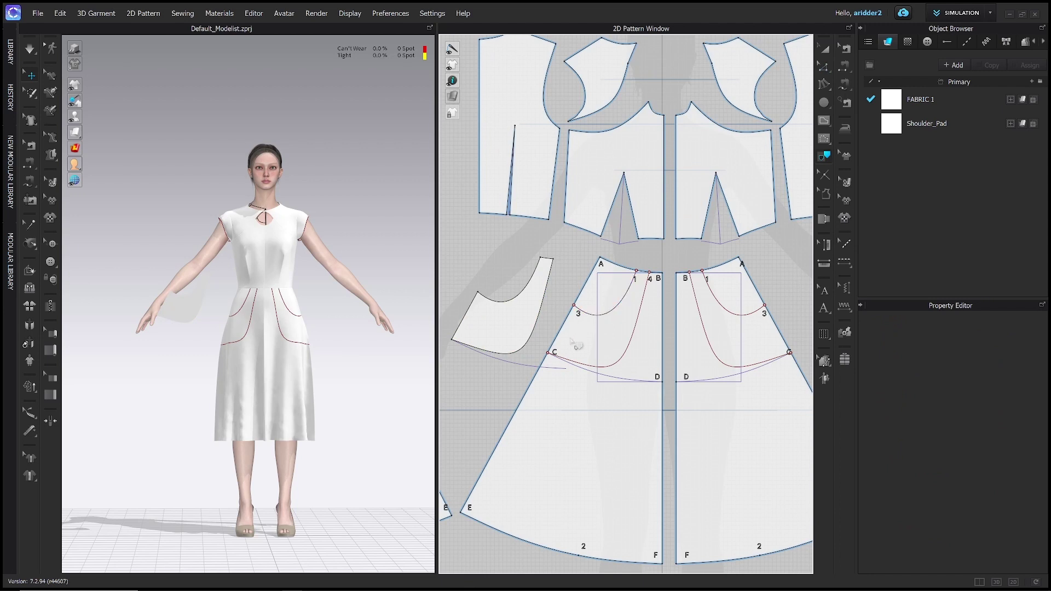
click(582, 371)
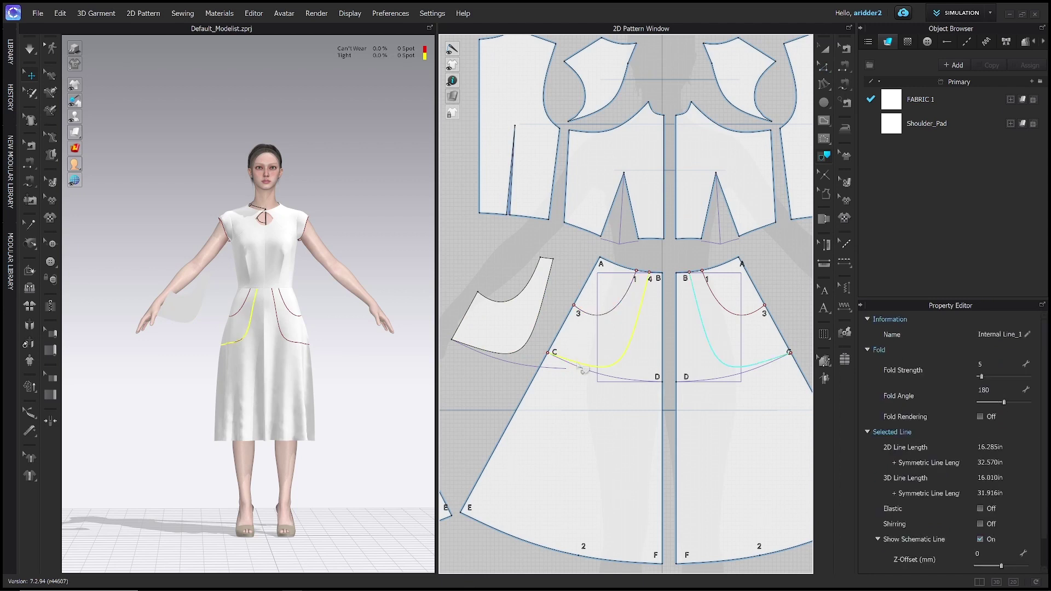
click(563, 340)
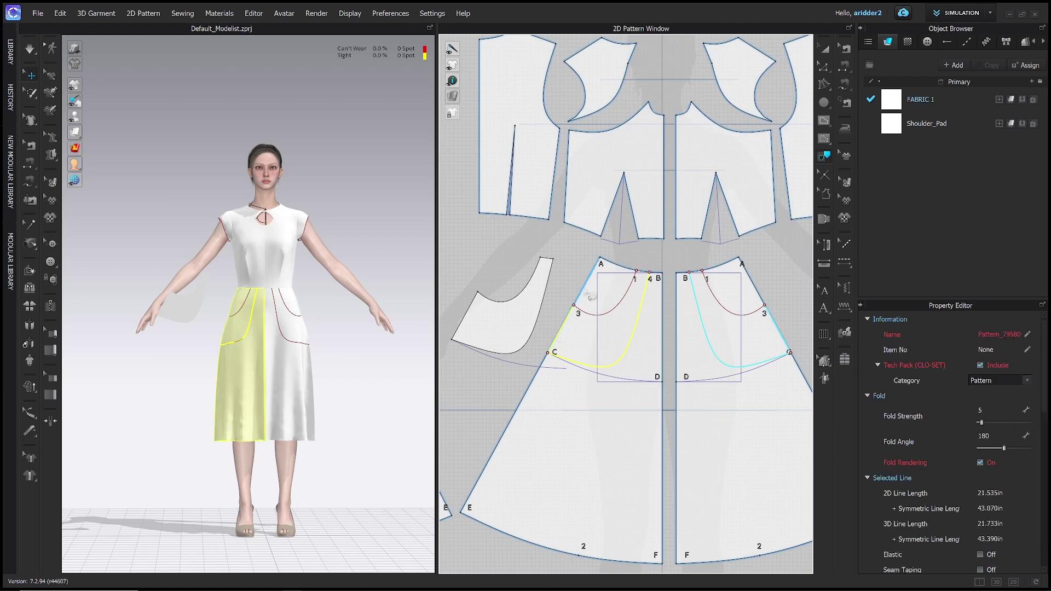
shift+click(630, 268)
scroll(645, 267, up, 3)
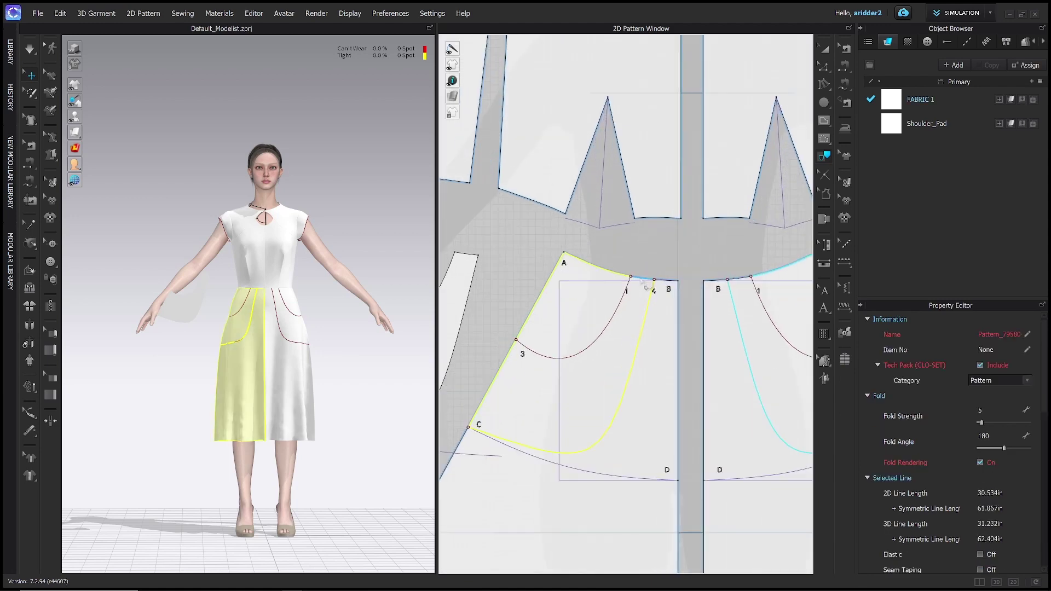
shift+click(643, 278)
scroll(569, 389, down, 4)
scroll(632, 334, up, 1)
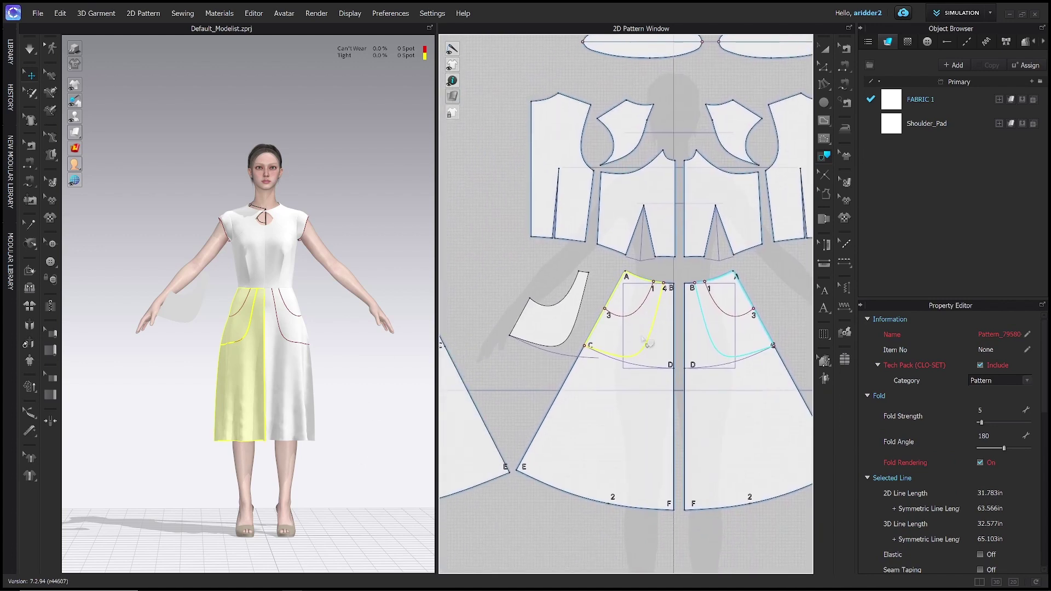
right_click(649, 344)
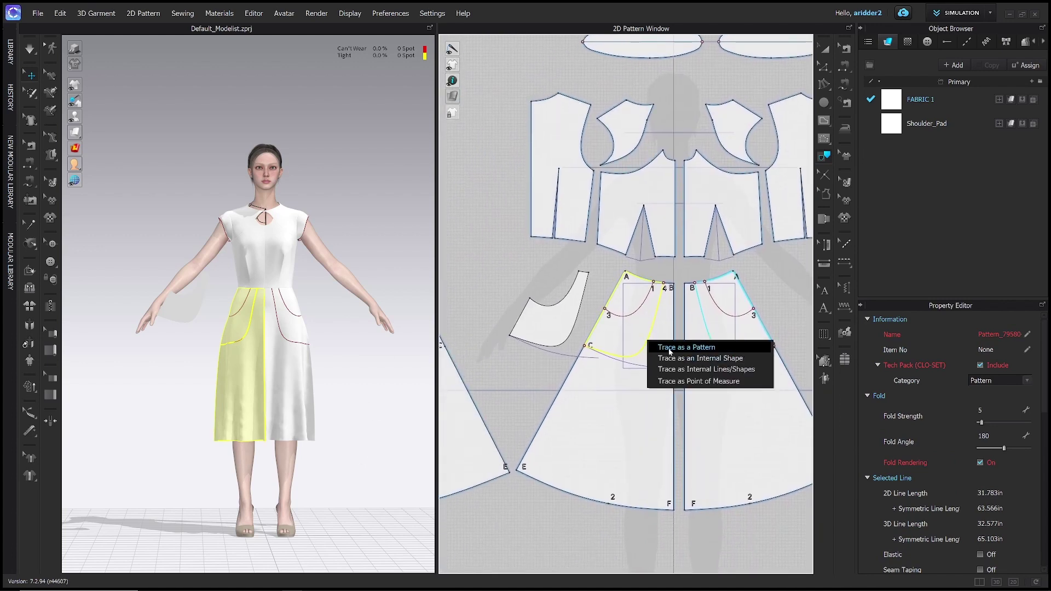
click(676, 346)
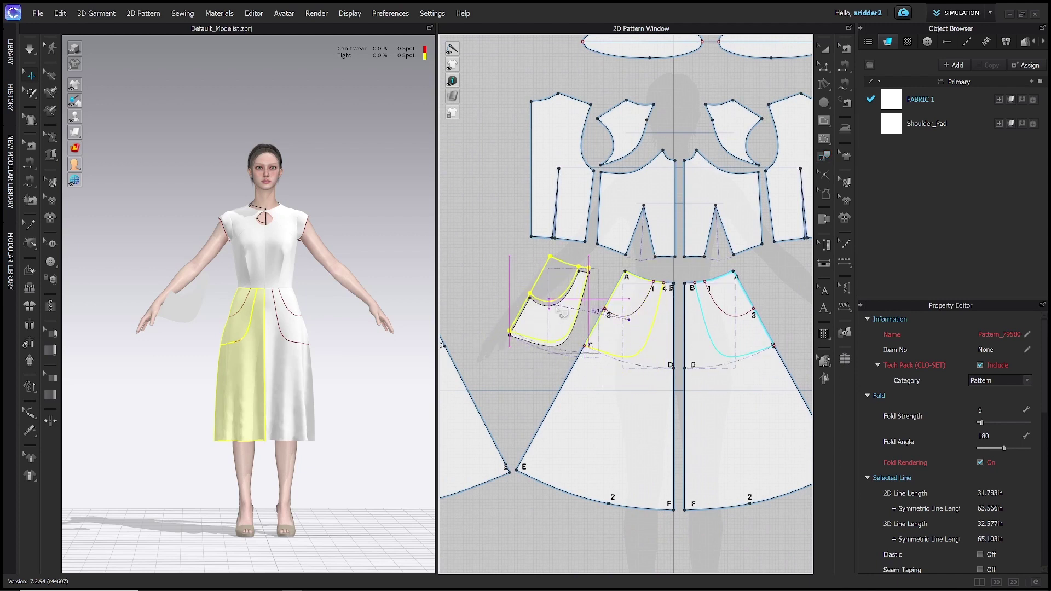
drag(561, 318, 505, 305)
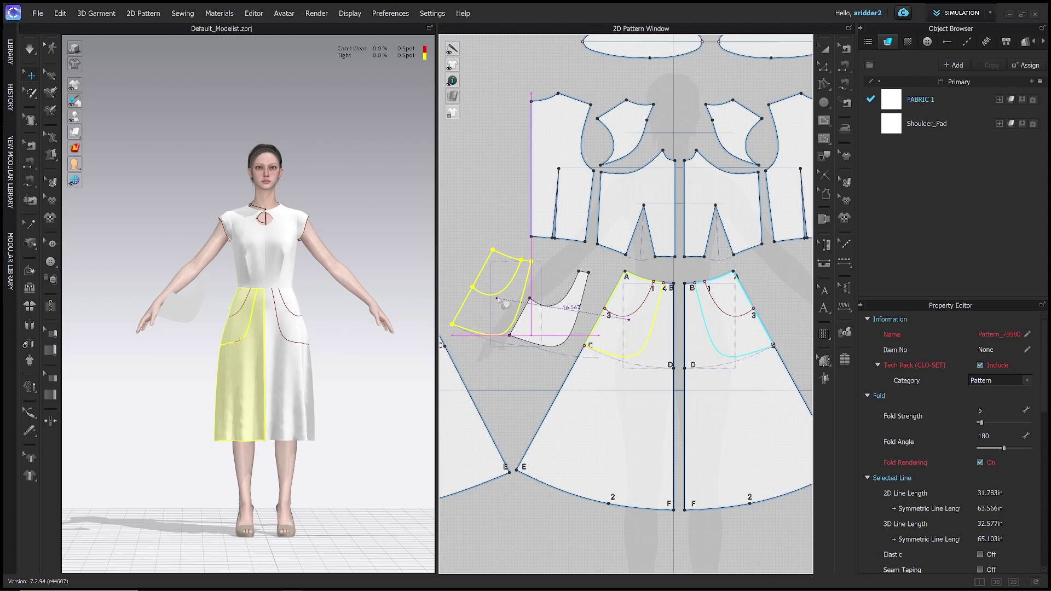
click(501, 303)
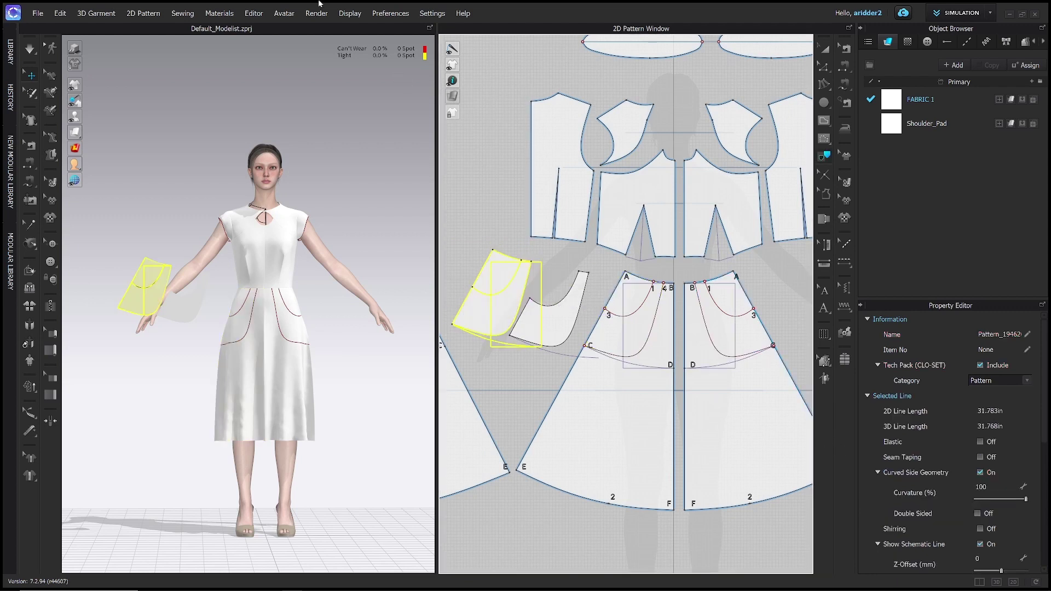
Unlock the baselines, delete the copied ones around the two traced pocket pieces, and lock the baselines again.
click(452, 112)
click(549, 280)
click(541, 277)
shift+click(513, 263)
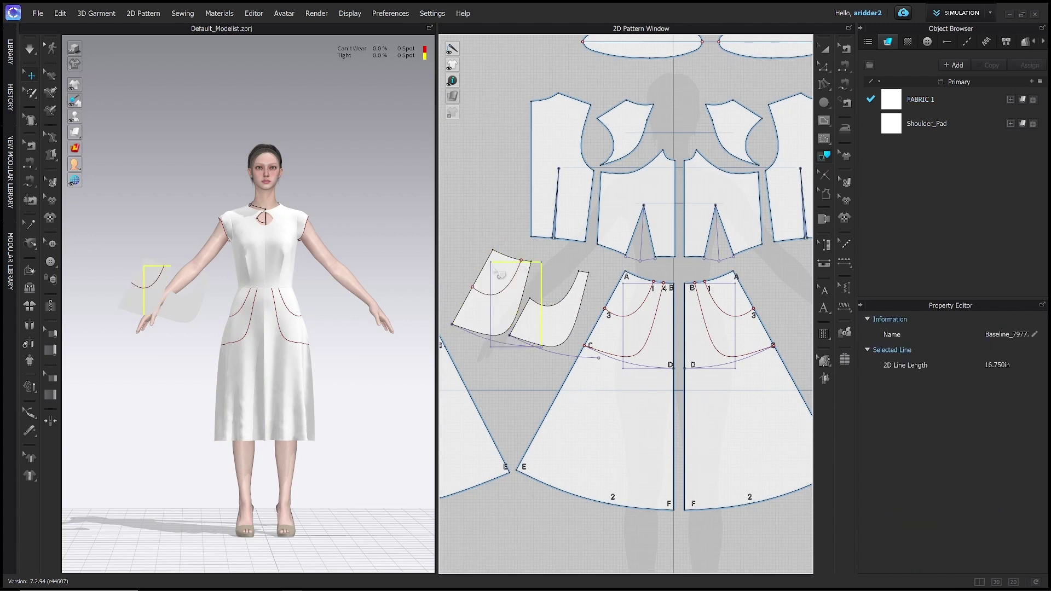
shift+click(492, 284)
shift+click(507, 346)
shift+click(505, 340)
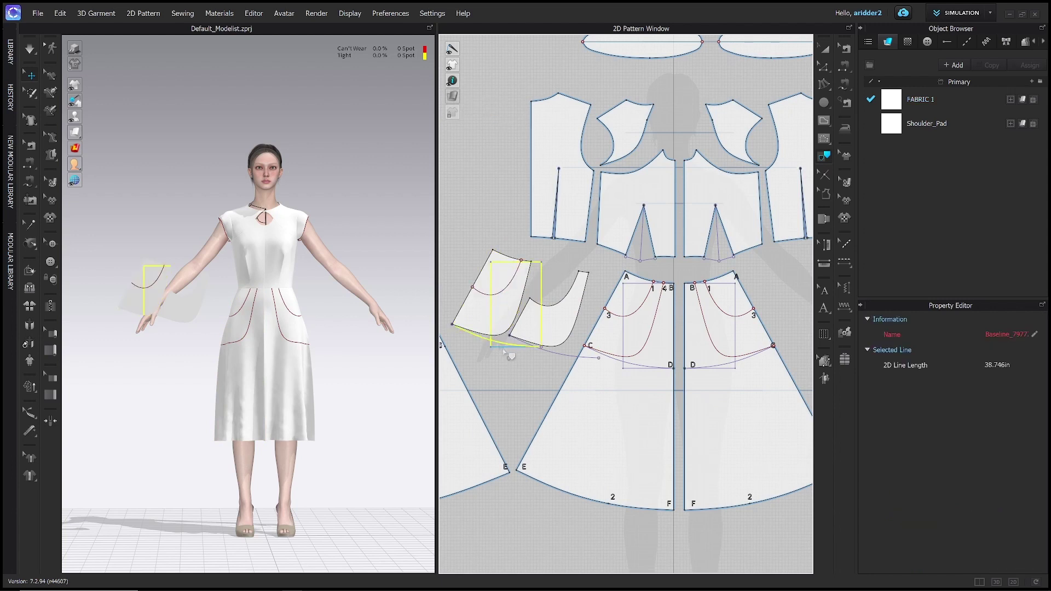
shift+click(567, 357)
key(Delete)
mouse_move(454, 112)
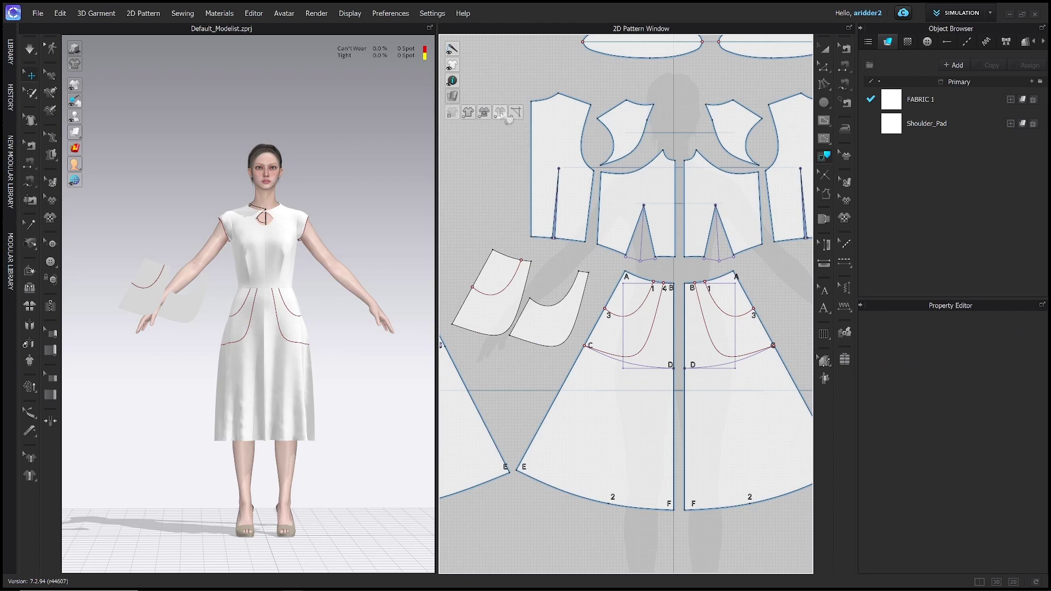
click(452, 112)
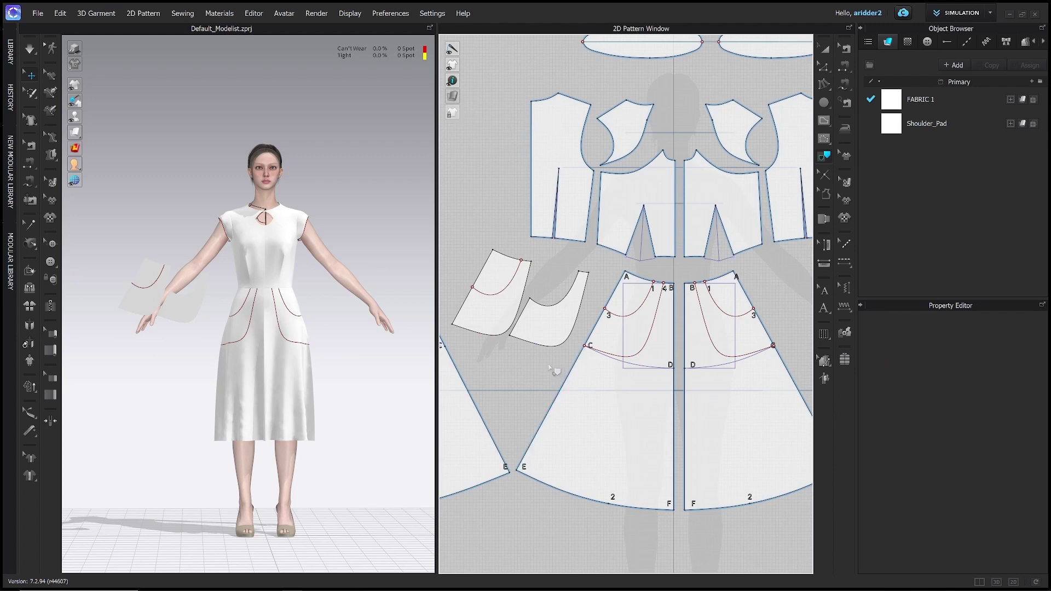
Cut and sew the front skirt panels along the curved internal line from 1 to 3.
right_drag(549, 367, 535, 331)
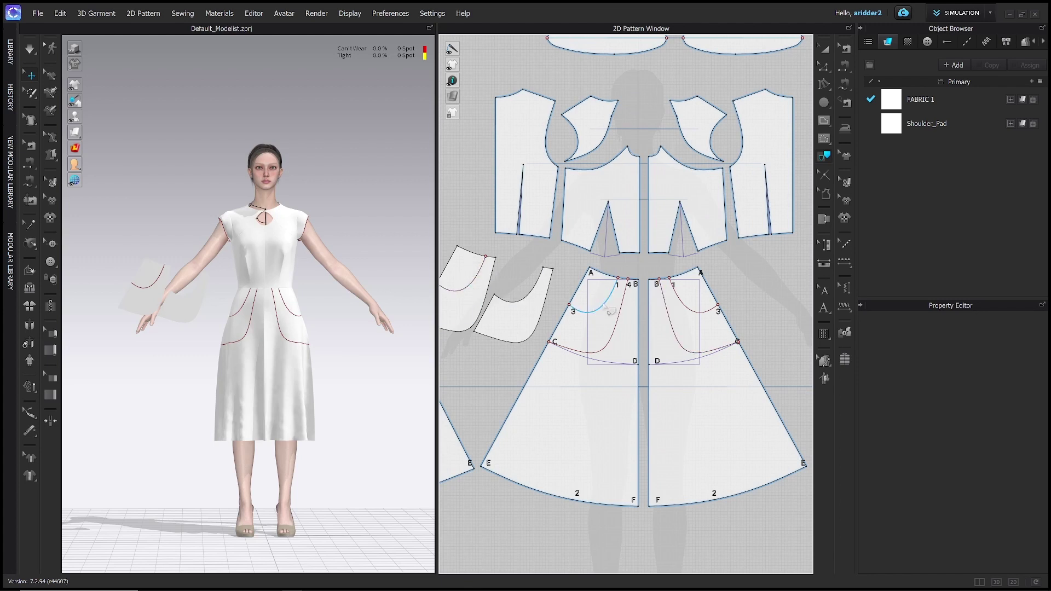
key(z)
click(614, 311)
right_click(605, 304)
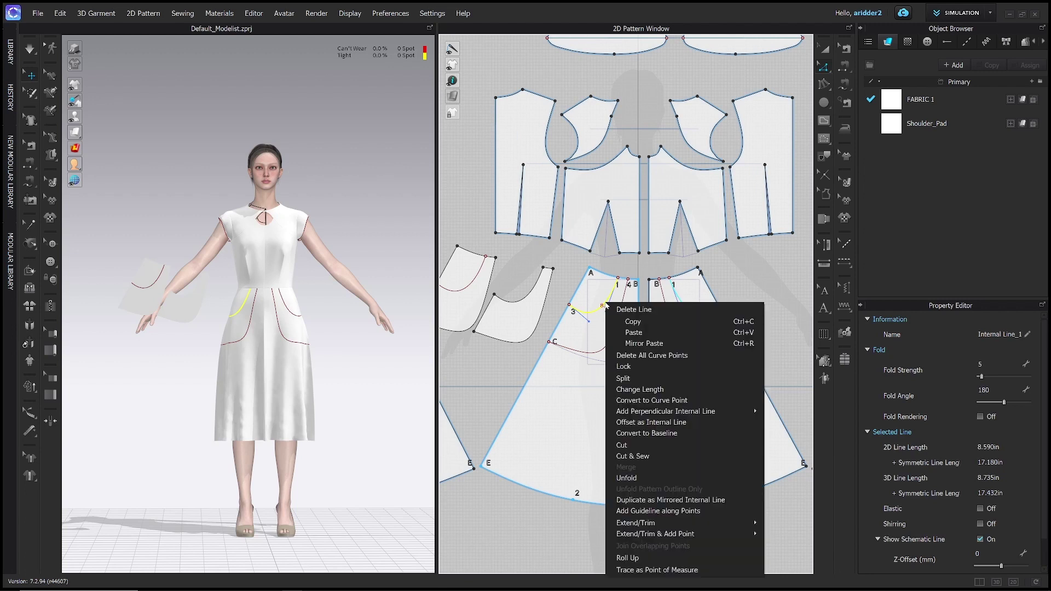
click(635, 455)
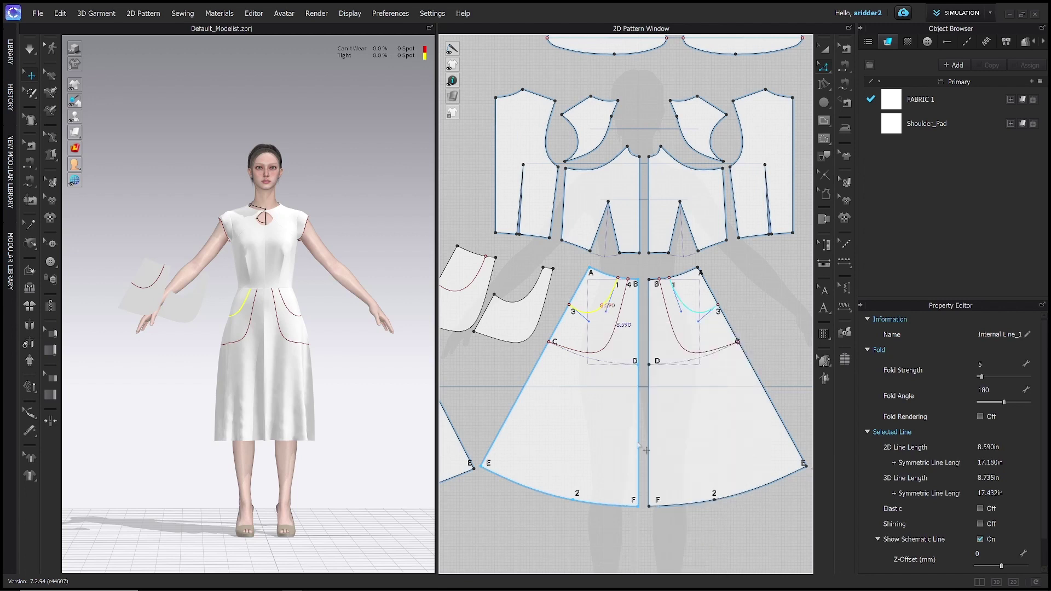
Delete the cut-off corner pieces between A, 1 and 3 from both front skirt panels.
key(a)
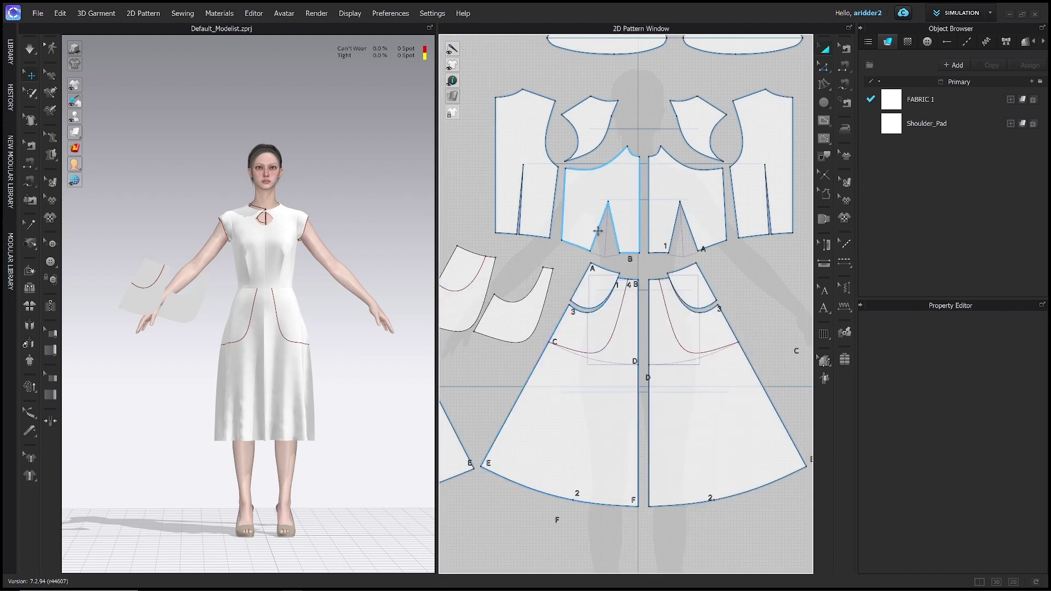
click(585, 297)
click(585, 297)
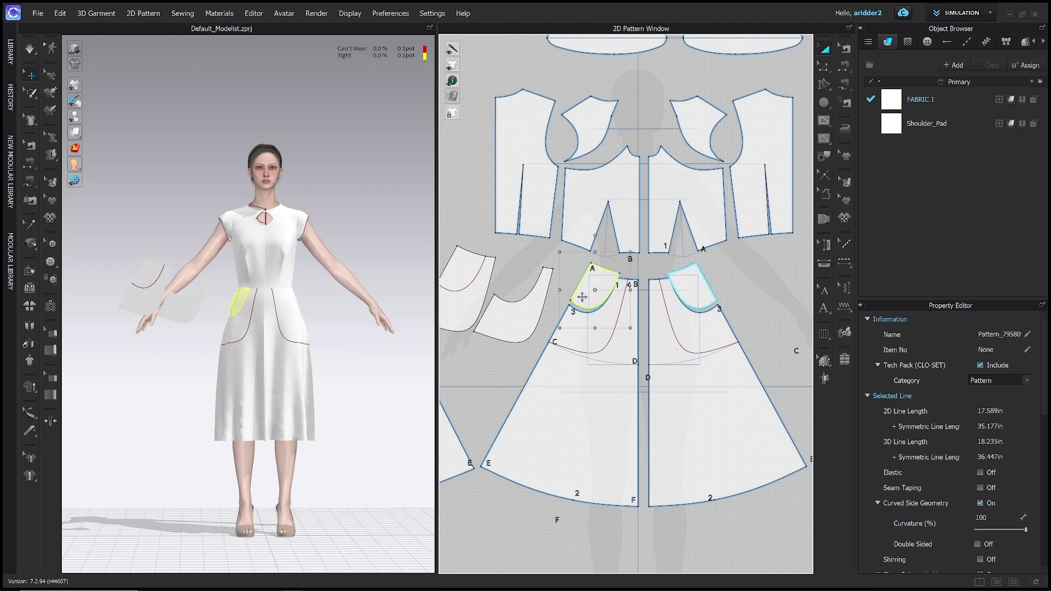
key(Delete)
click(670, 308)
key(Delete)
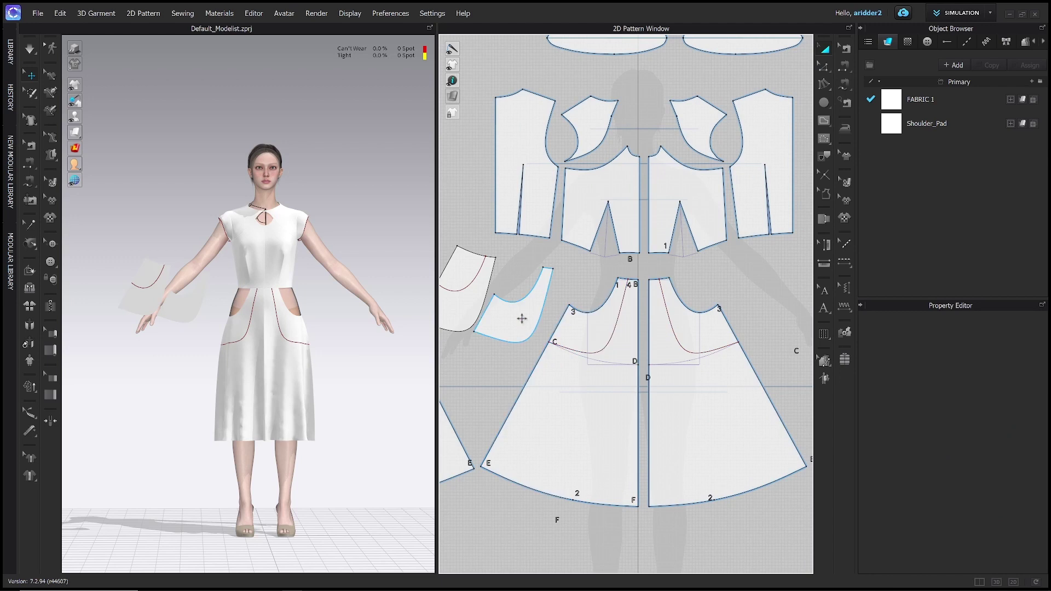
Try laying both traced pocket pieces over the front skirt panel to preview their placement, and undo the moves.
drag(475, 293, 609, 315)
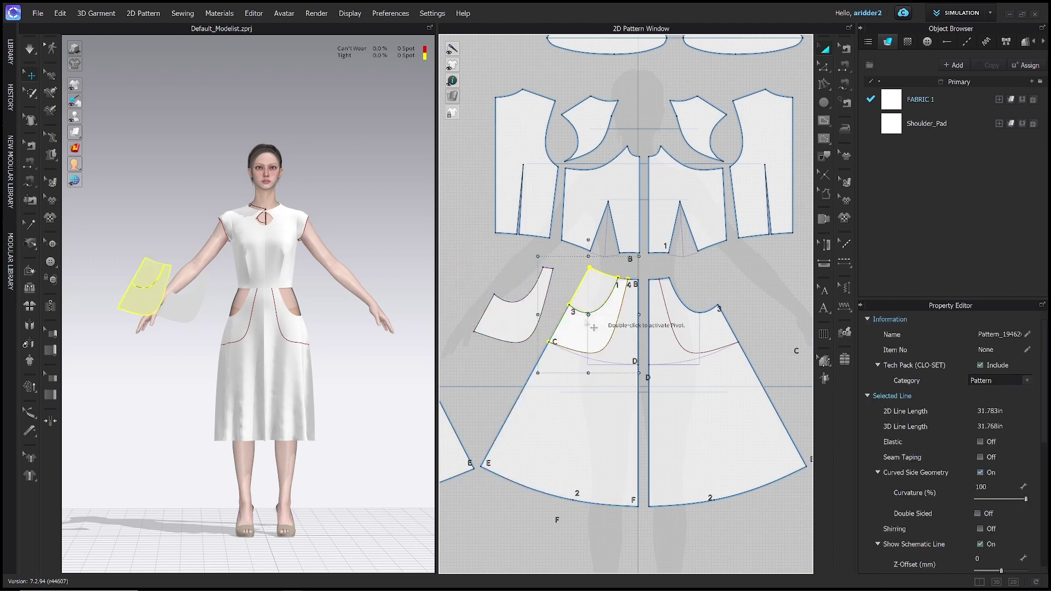
click(495, 323)
mouse_move(571, 333)
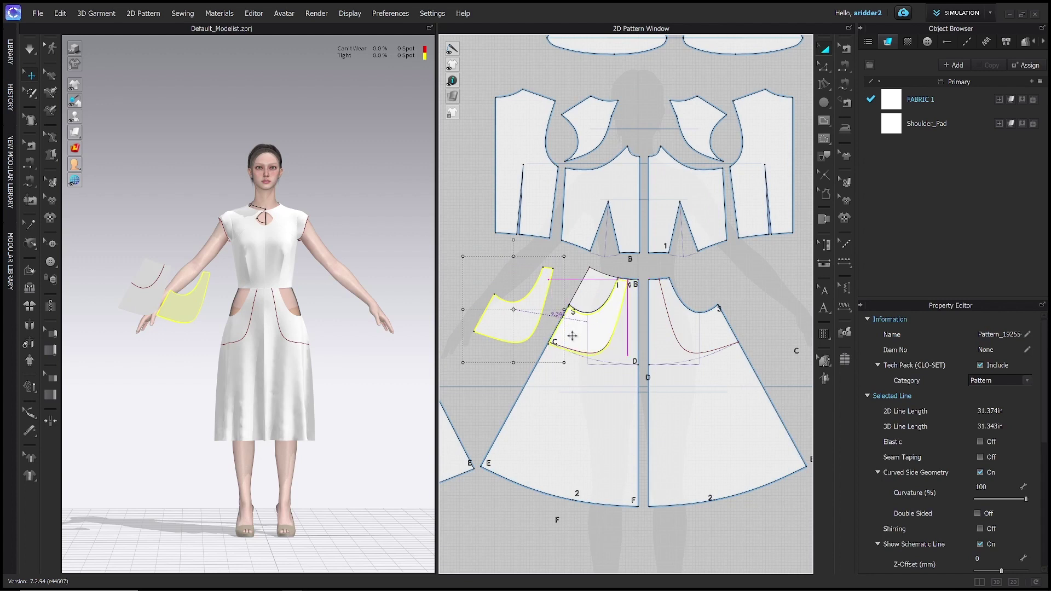
click(572, 332)
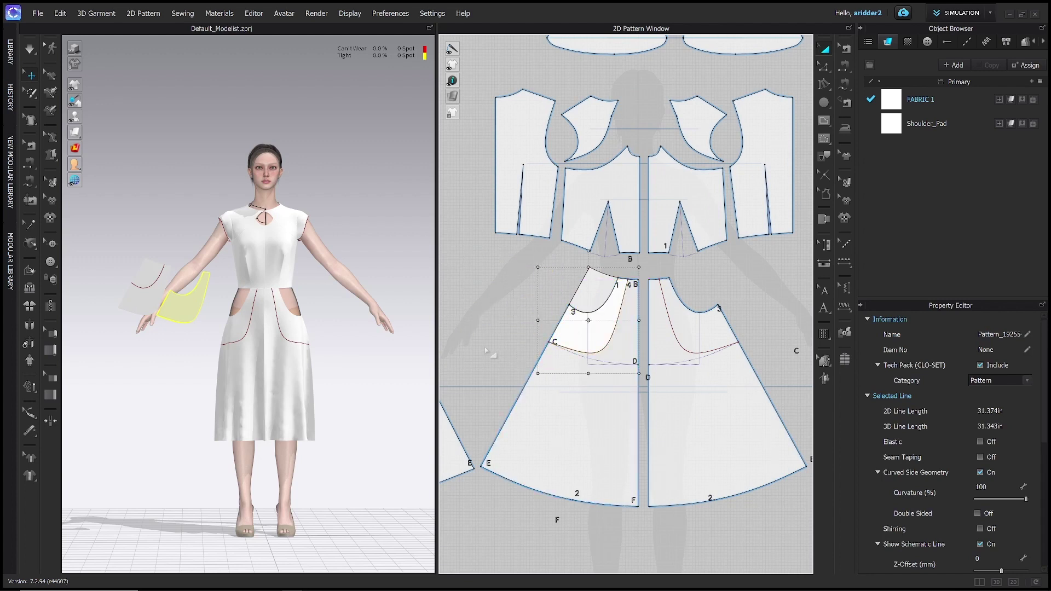
key(ctrl+z)
key(ctrl+z)
key(ctrl+z)
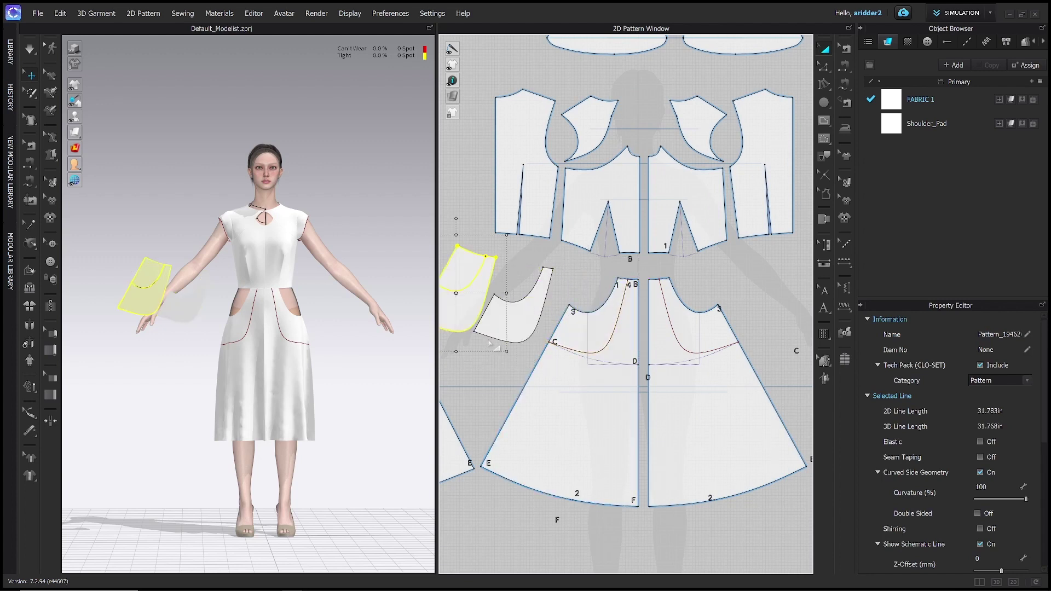
Free-sew the smaller pocket piece's side, bottom and inner curved edges to the matching outline of the larger pocket piece.
middle_drag(547, 353, 578, 356)
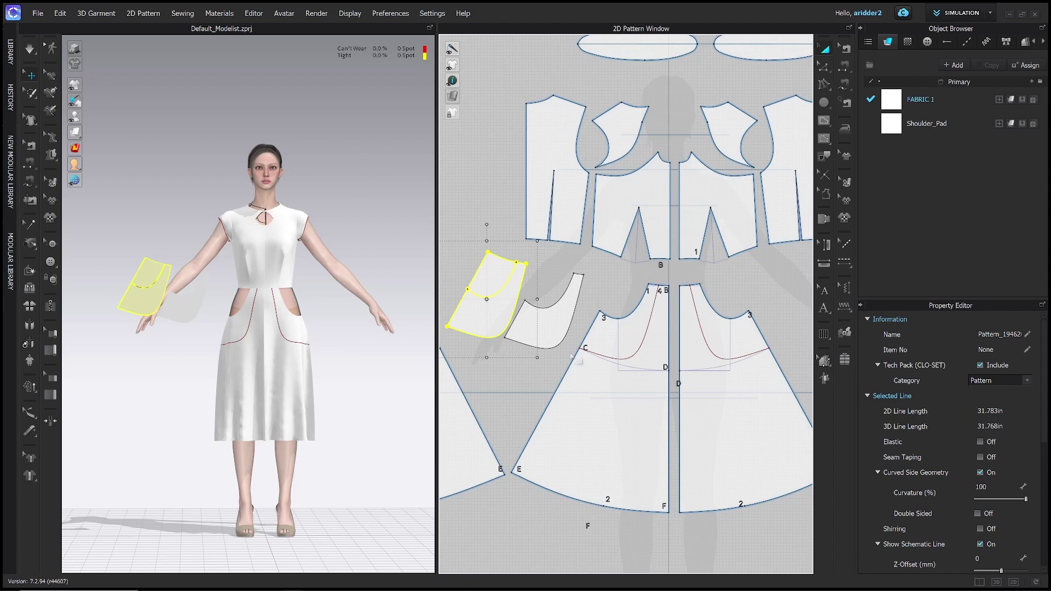
key(b)
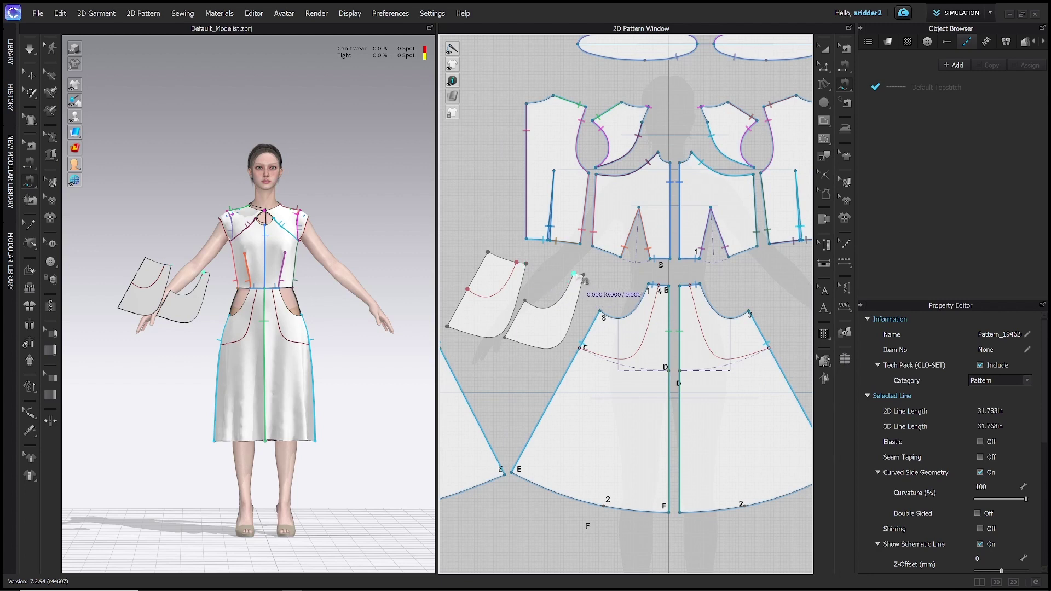
click(523, 274)
click(525, 302)
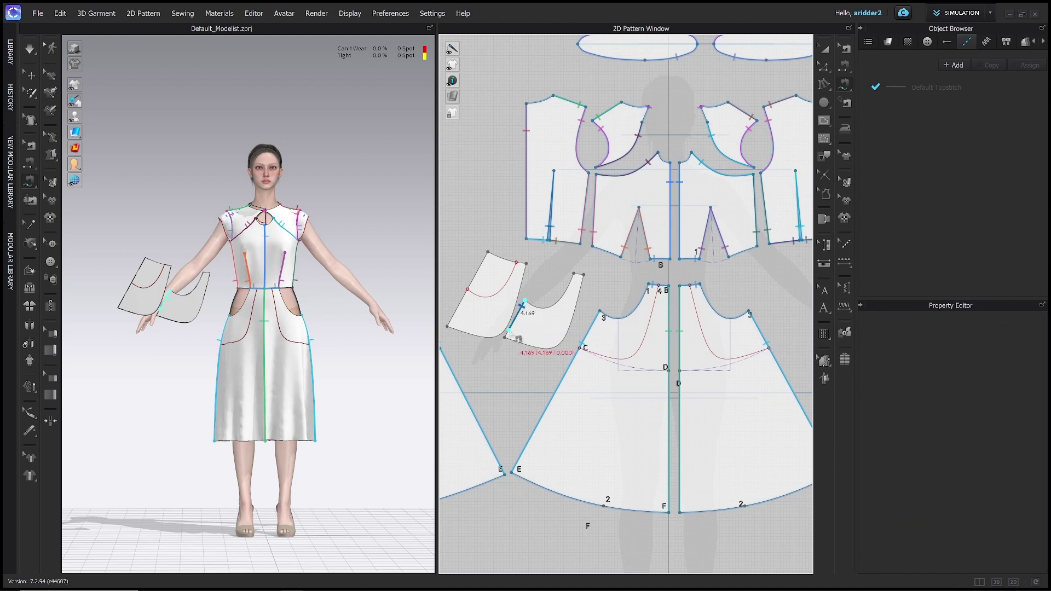
click(584, 277)
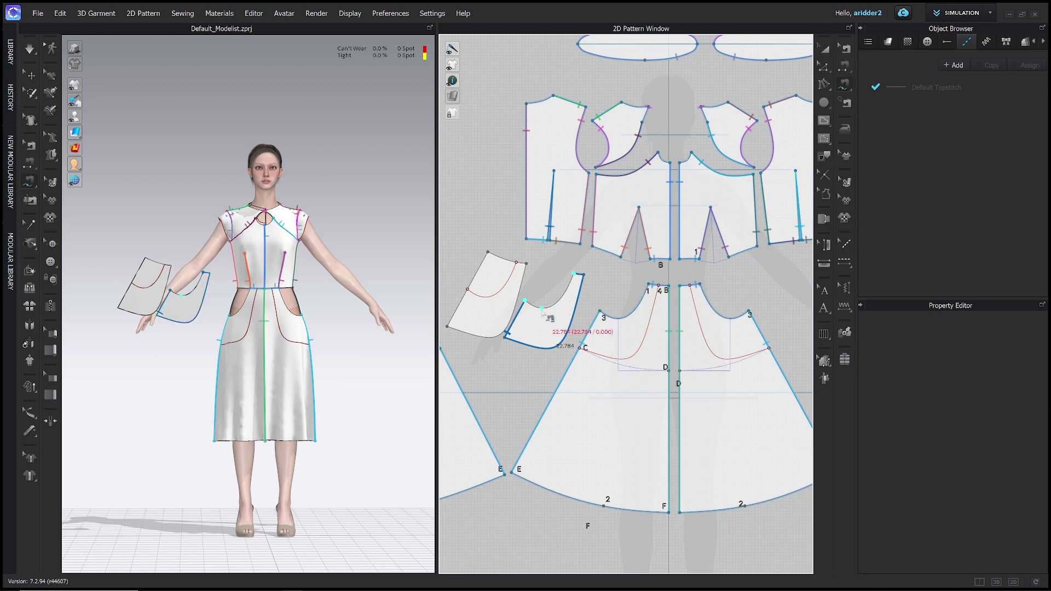
click(468, 290)
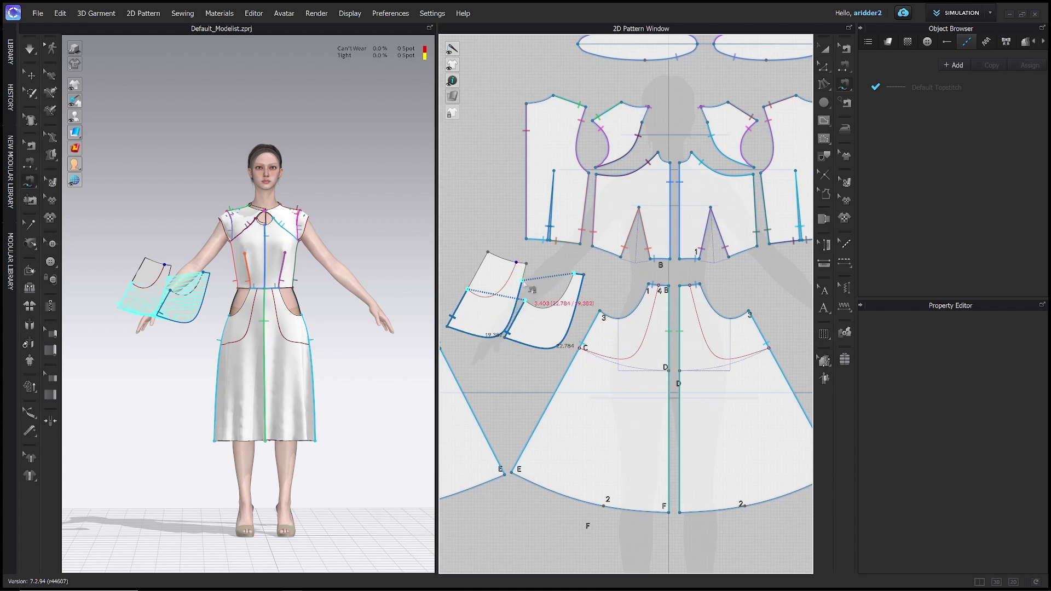
click(524, 271)
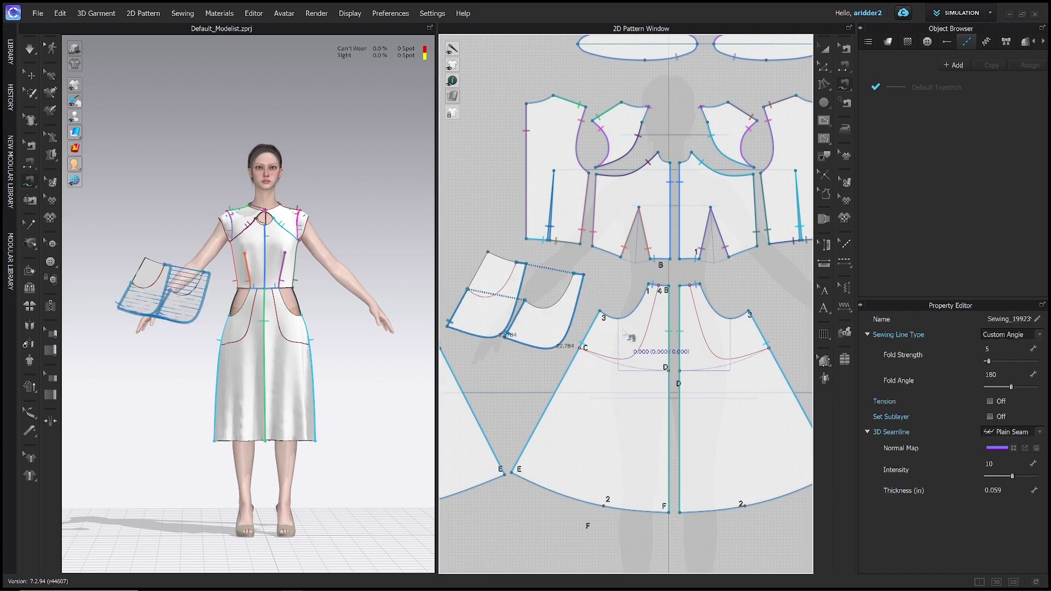
Sew the smaller pocket piece's curved opening edge to the front skirt panel's curved cut-out from 3 to 1.
right_drag(627, 334, 644, 346)
scroll(629, 342, down, 3)
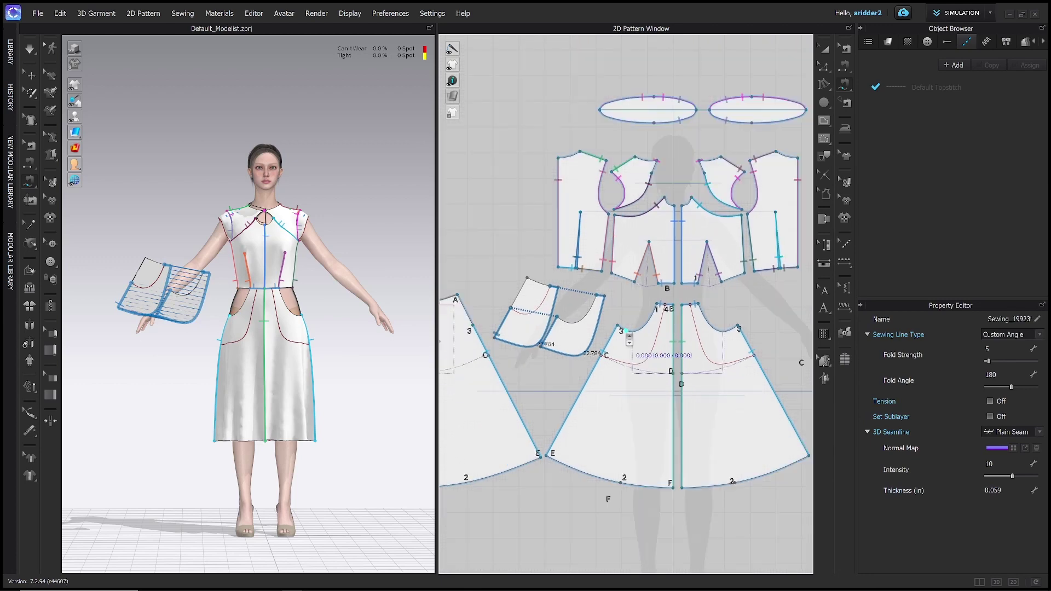
scroll(627, 341, up, 4)
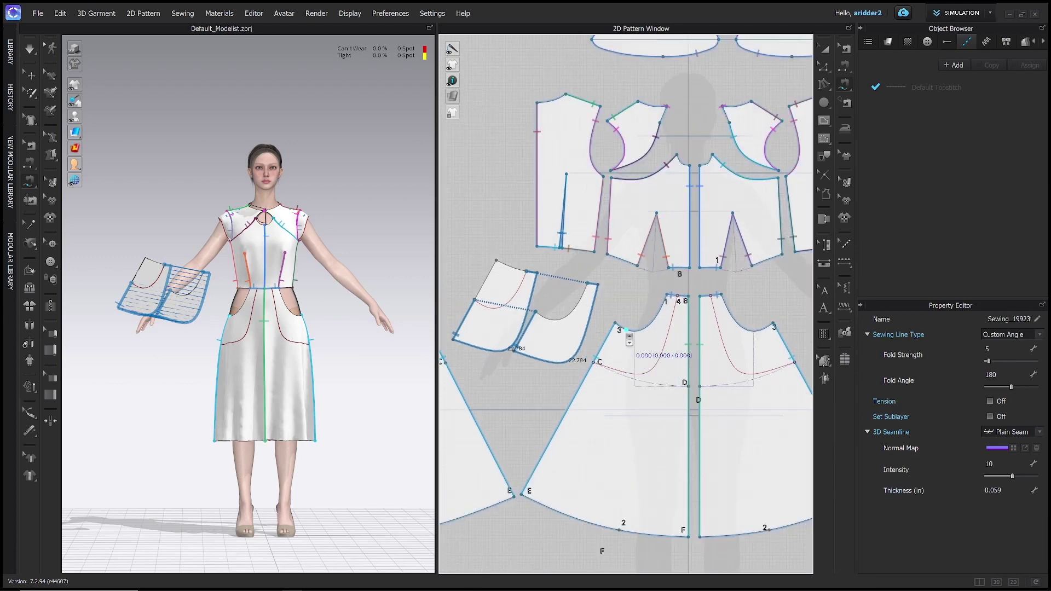
click(535, 313)
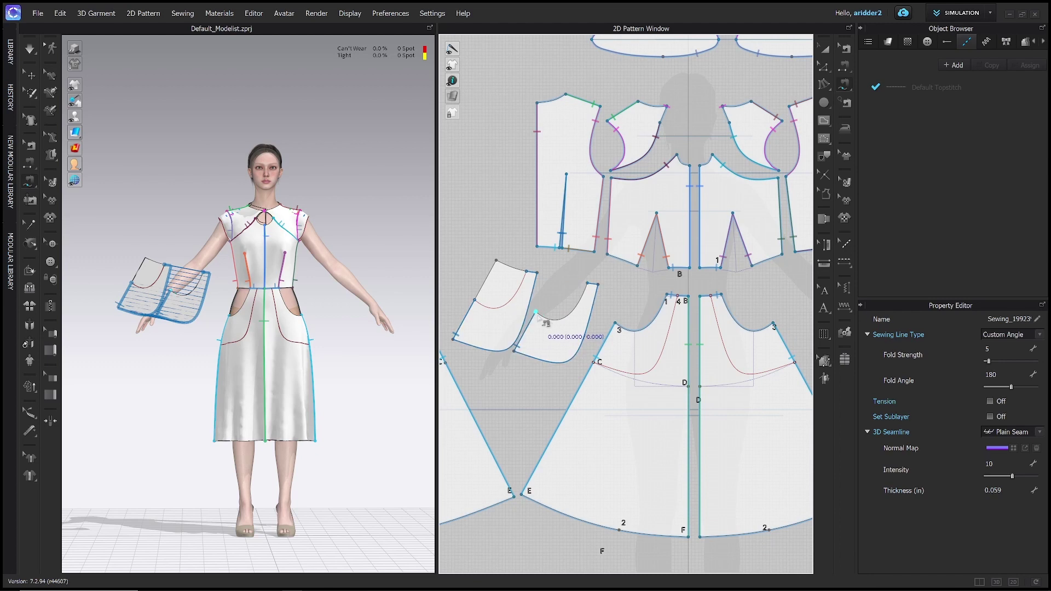
click(587, 283)
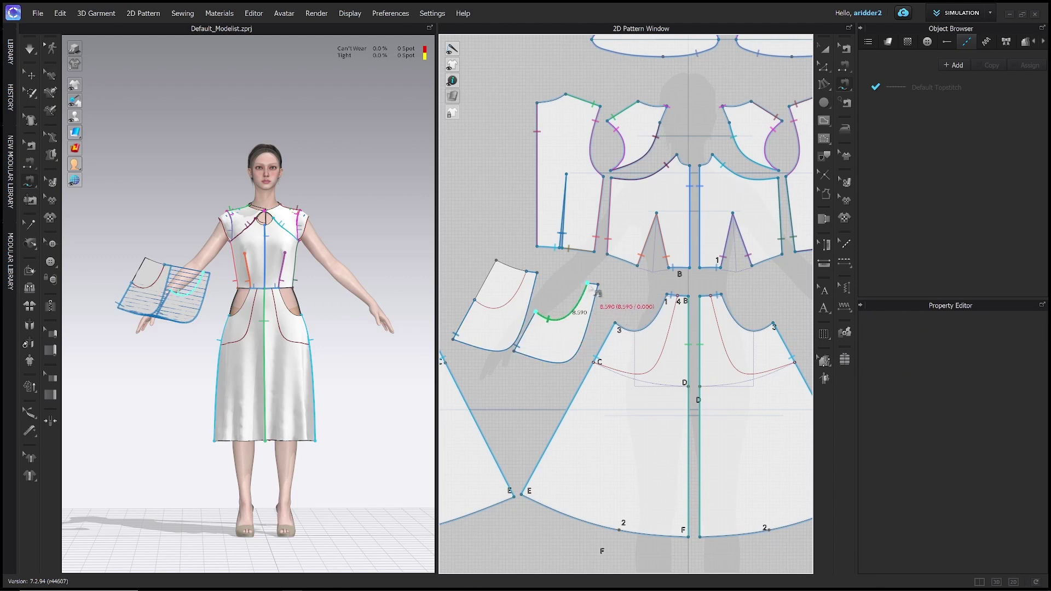
click(617, 324)
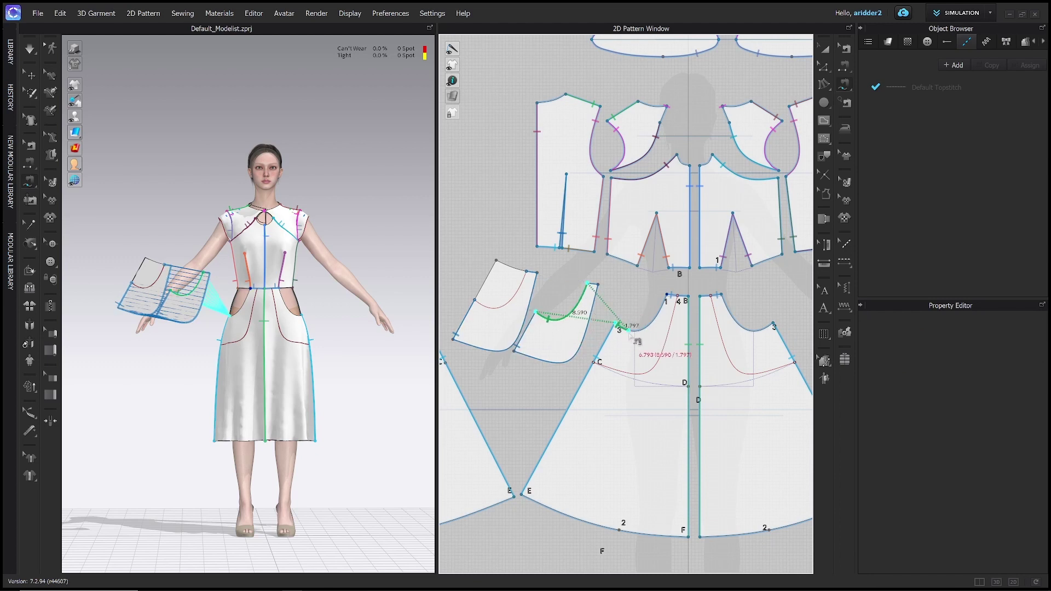
click(664, 300)
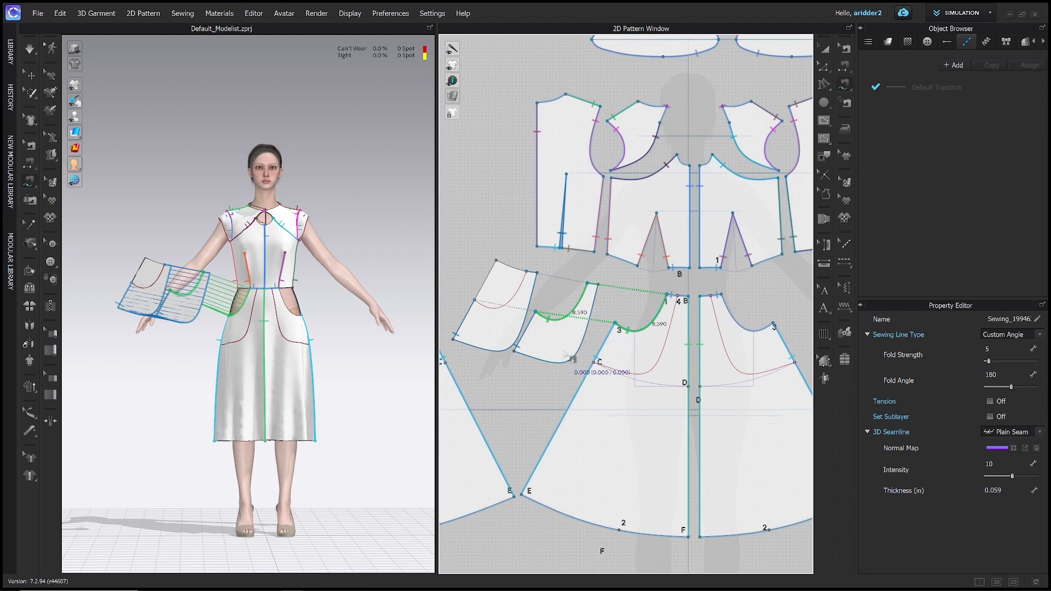
Sew the larger pocket piece's waist edge, up to the opening line, to the front bodice's lower edge beside the dart.
middle_drag(547, 334, 569, 343)
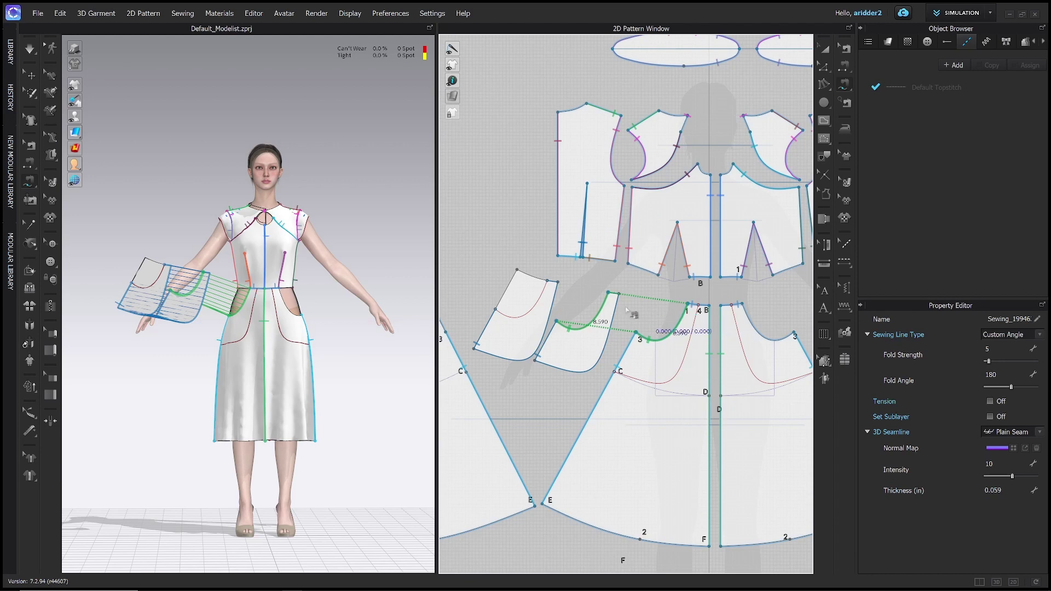
click(547, 281)
click(517, 270)
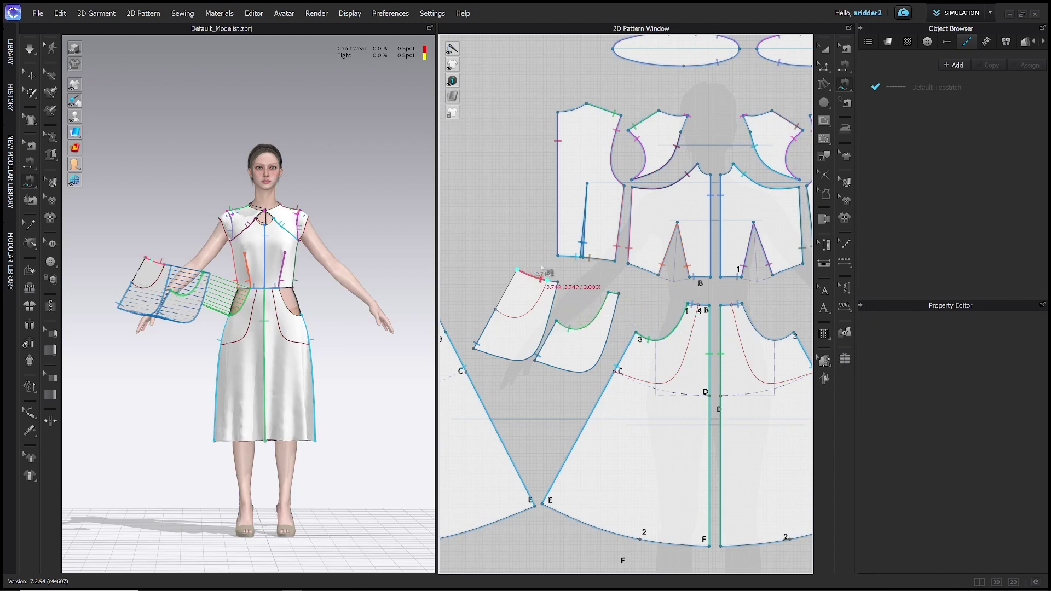
click(659, 275)
click(628, 264)
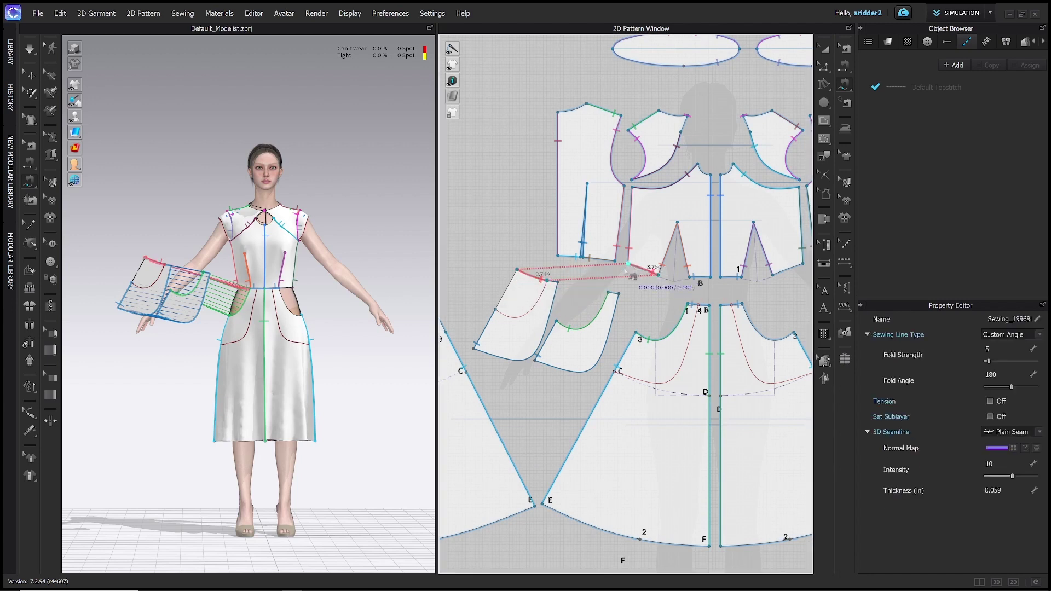
Sew the larger pocket piece's upper side edge to the back skirt panel's side seam from A to 3.
middle_drag(503, 304, 614, 305)
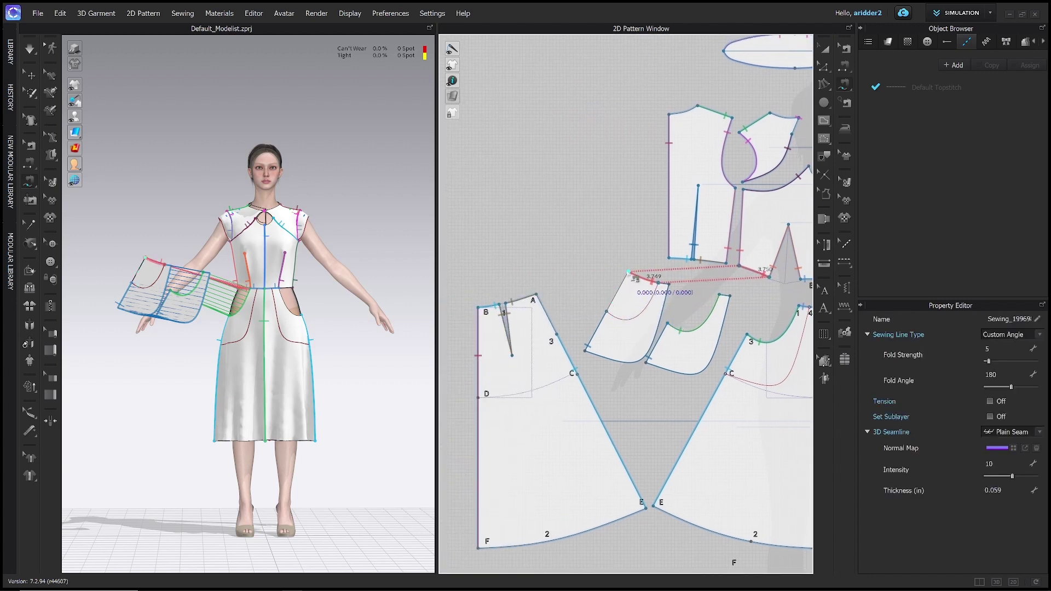
click(629, 272)
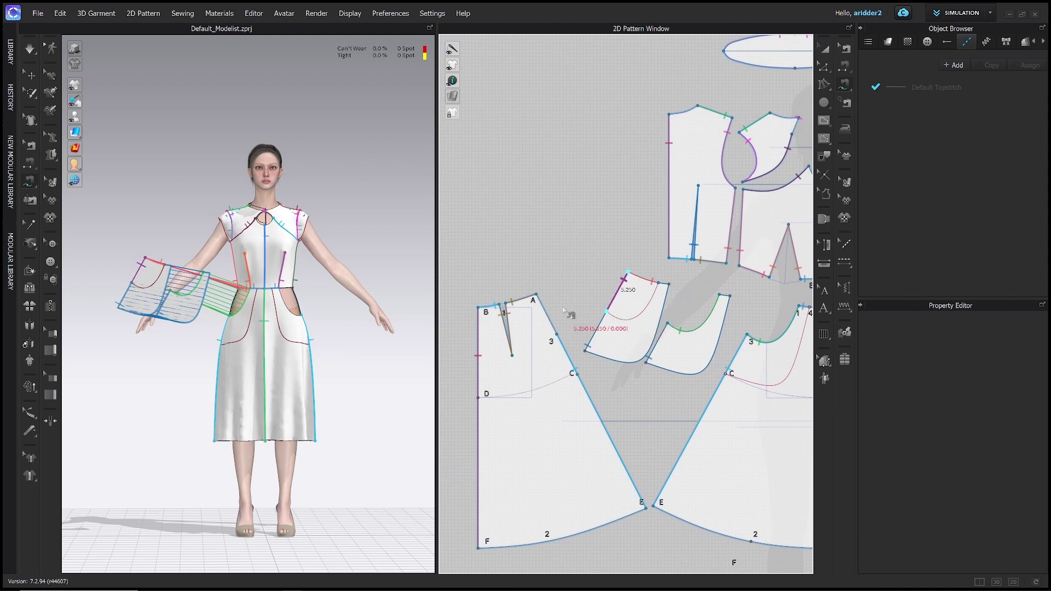
click(536, 297)
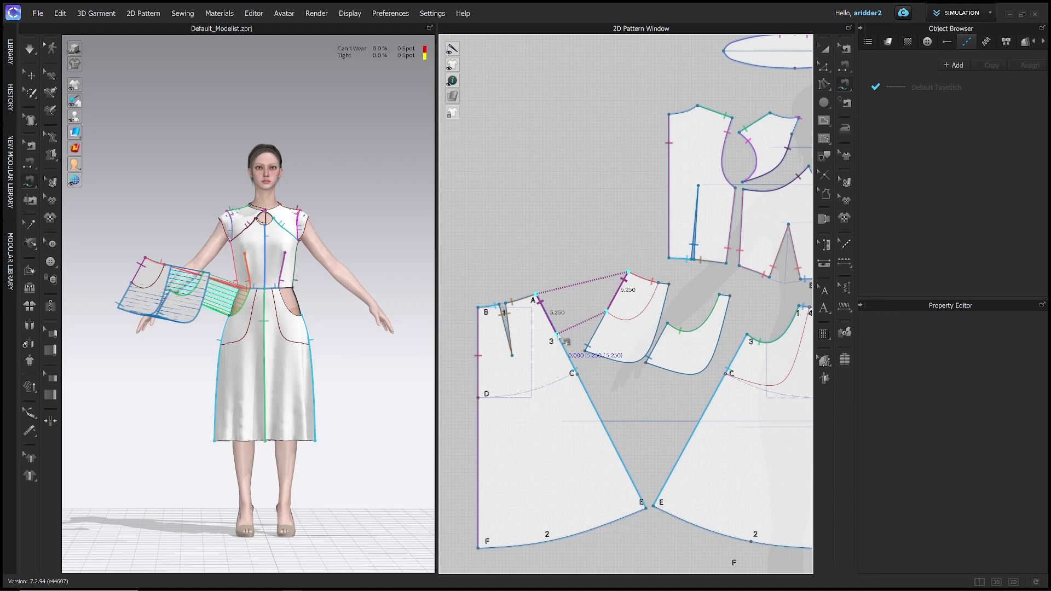
click(562, 339)
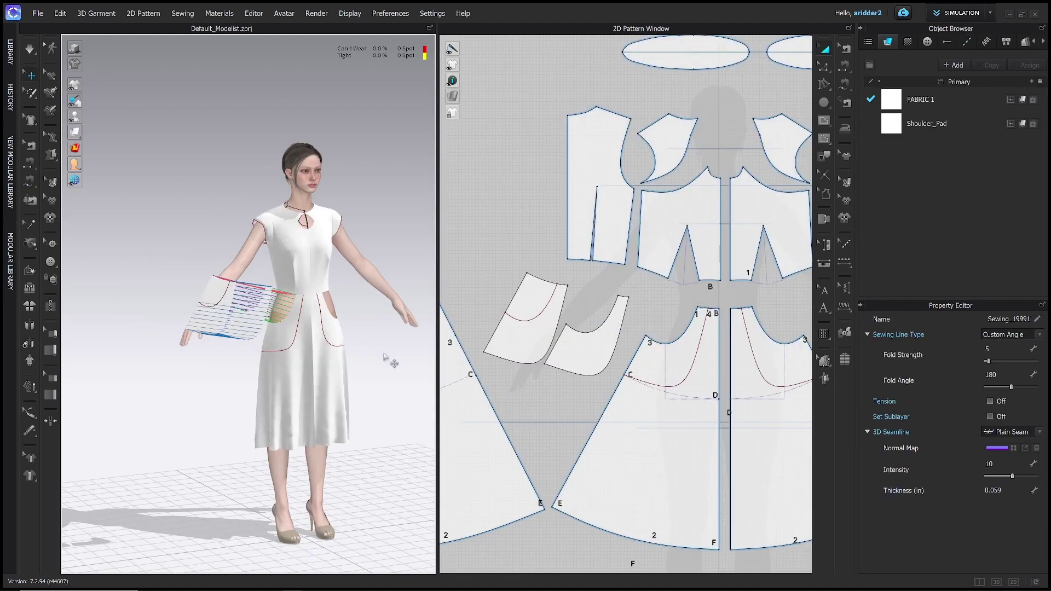
Position the two pocket pieces in 3D beside the avatar's hip, with the smaller piece in front of the larger one.
click(227, 323)
mouse_move(227, 322)
right_down()
mouse_move(272, 344)
mouse_move(233, 327)
right_up()
drag(238, 362, 256, 345)
key(ctrl+z)
right_drag(287, 385, 348, 406)
click(350, 407)
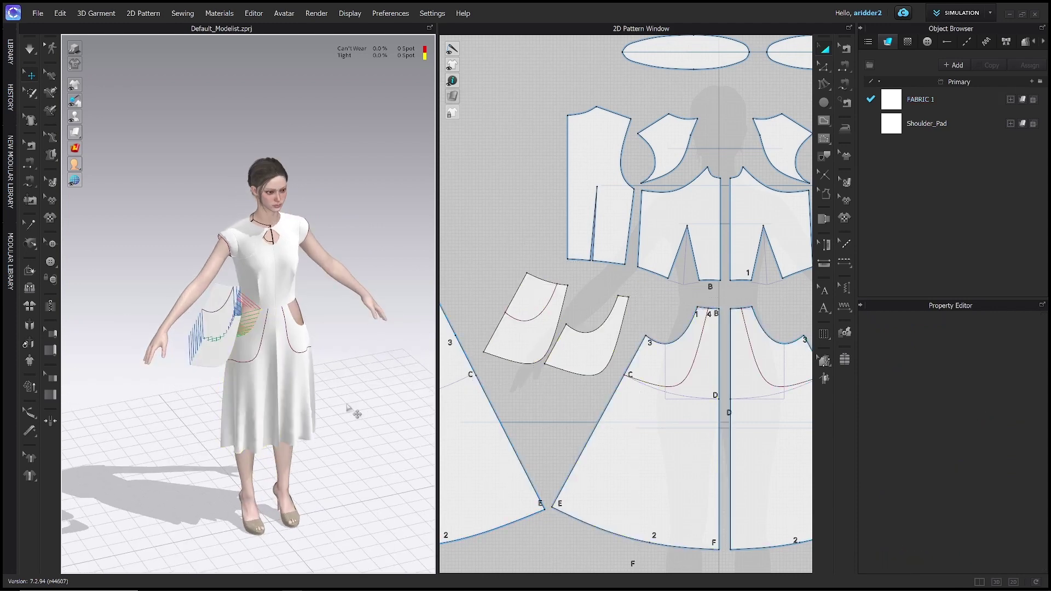
Set the simulation layer of the larger pocket piece to -2.
click(222, 316)
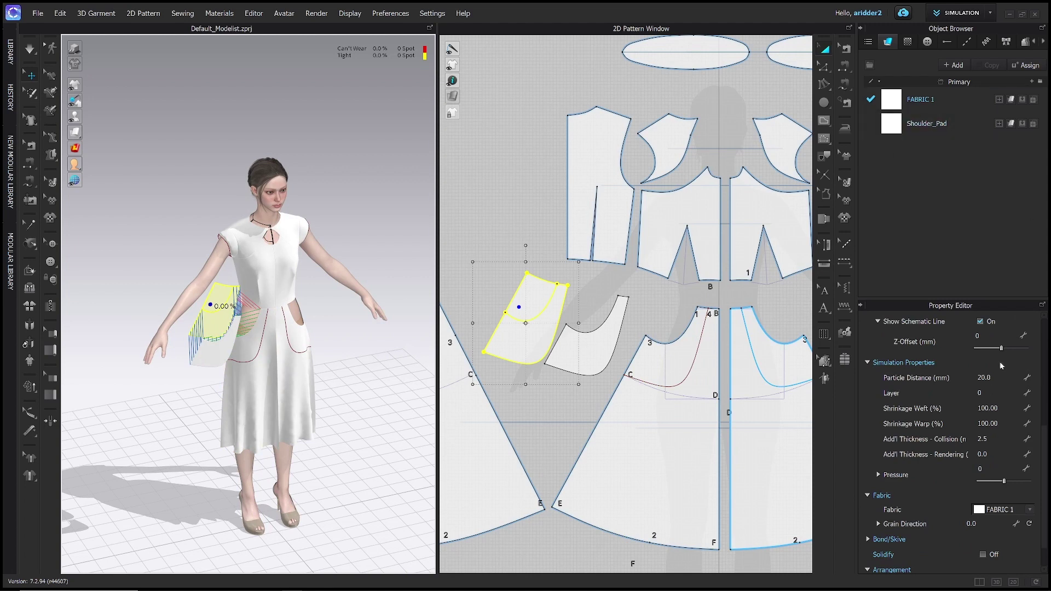
double_click(985, 393)
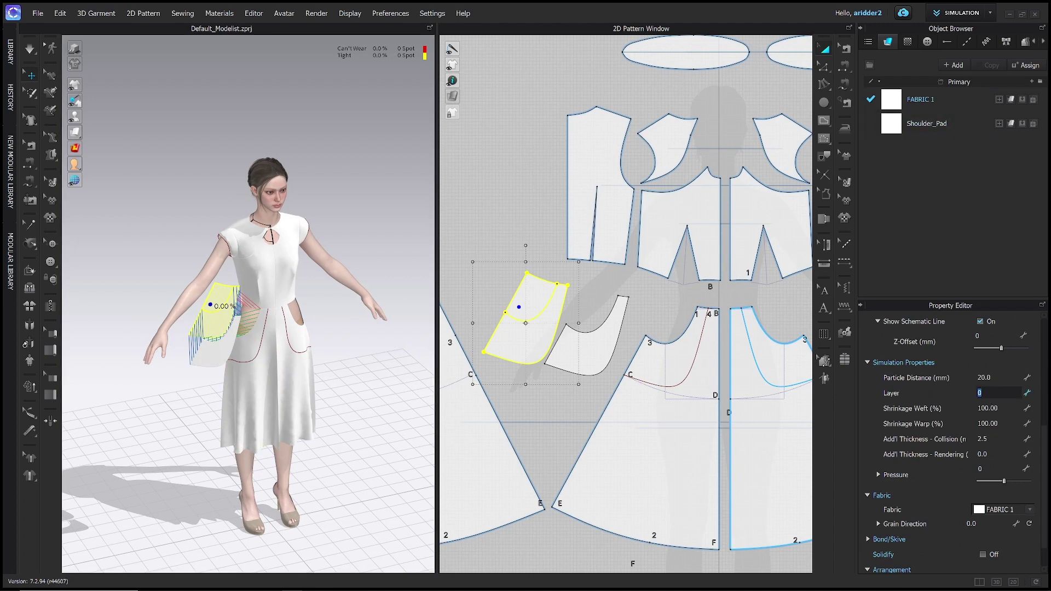
text(-2)
key(Return)
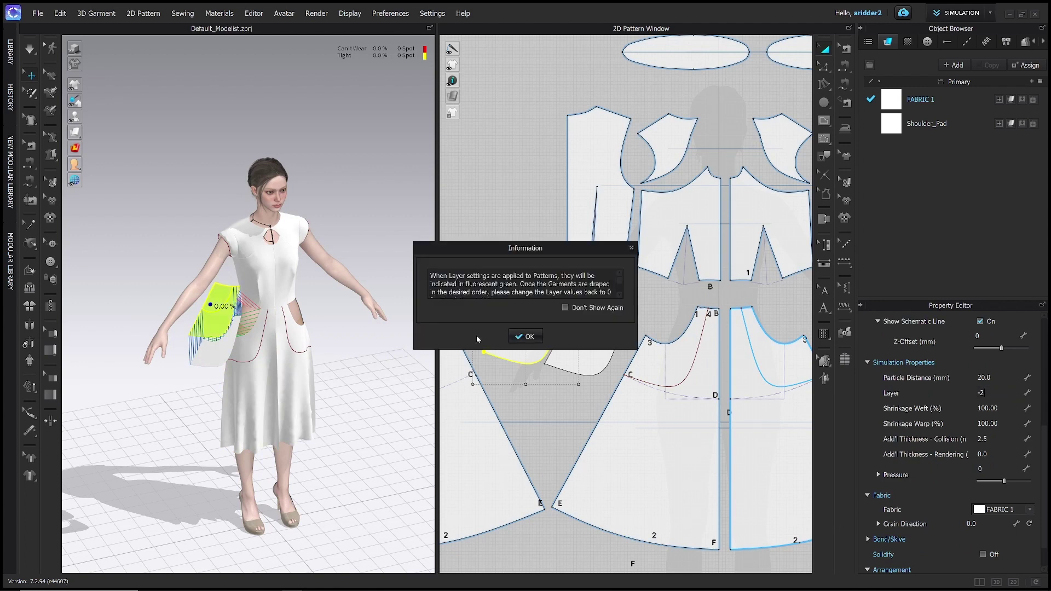
click(525, 336)
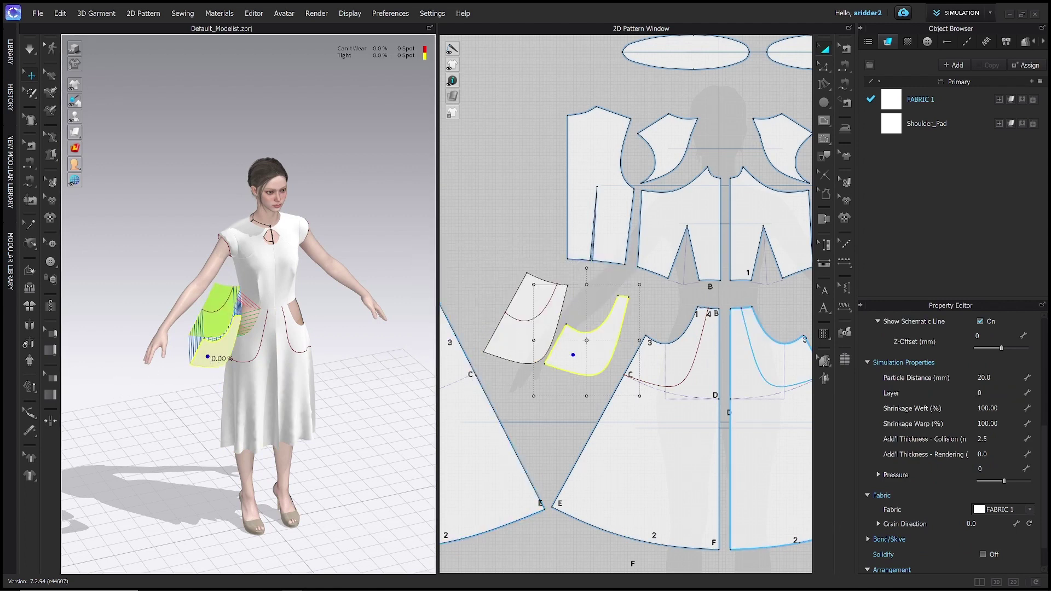
Set the simulation layer of the smaller pocket piece to -1.
double_click(994, 438)
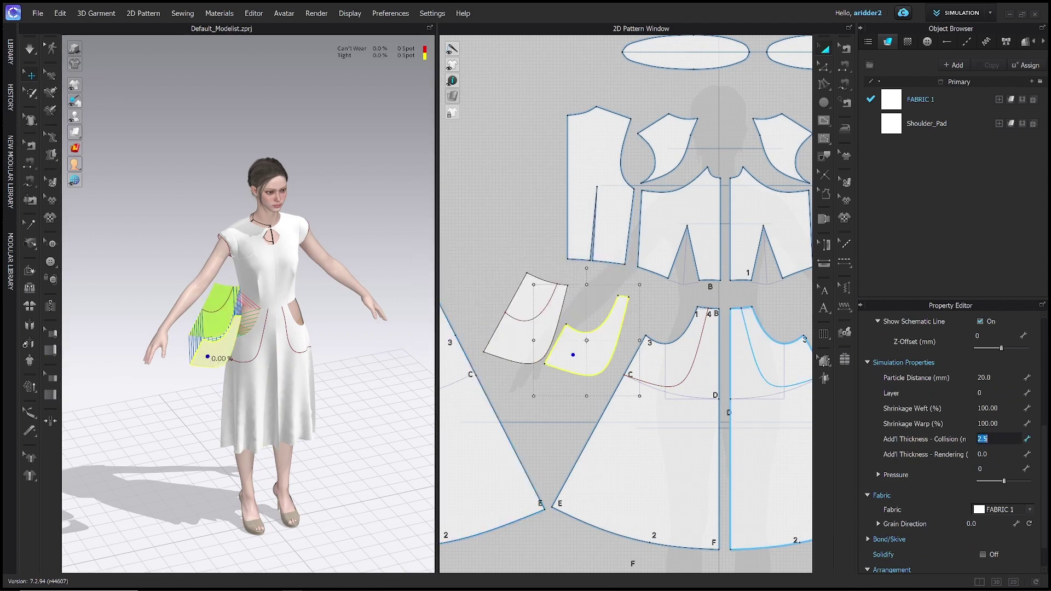
double_click(976, 394)
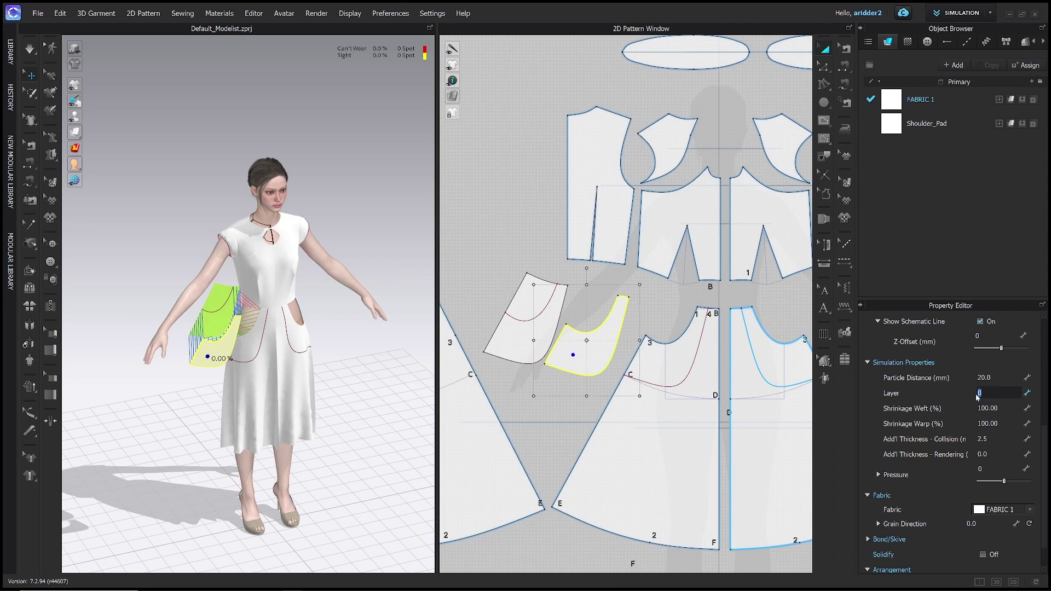
text(-1)
key(Return)
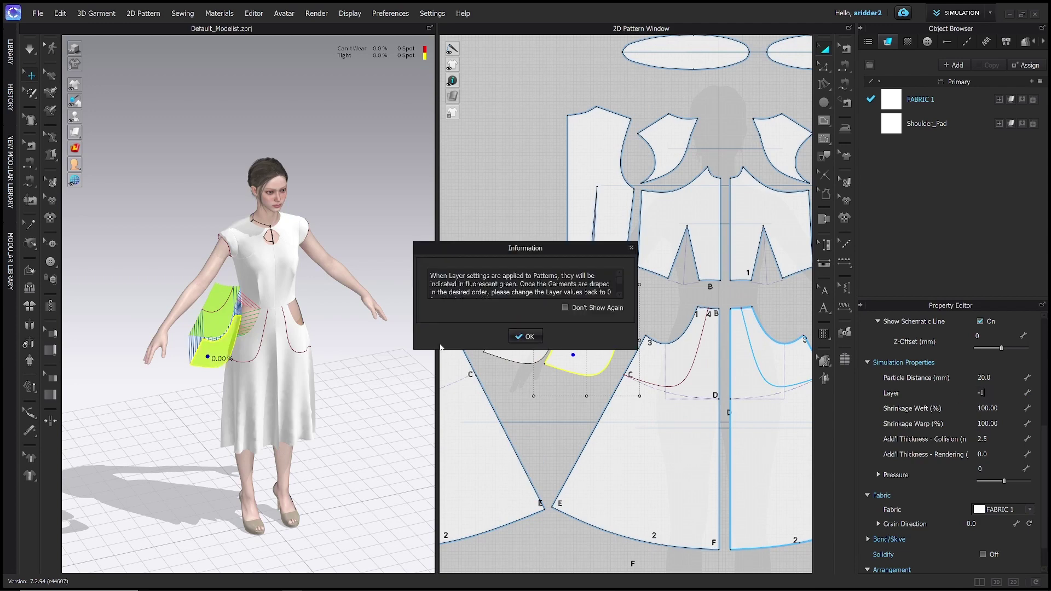
click(519, 337)
right_drag(310, 349, 316, 334)
middle_drag(268, 307, 252, 302)
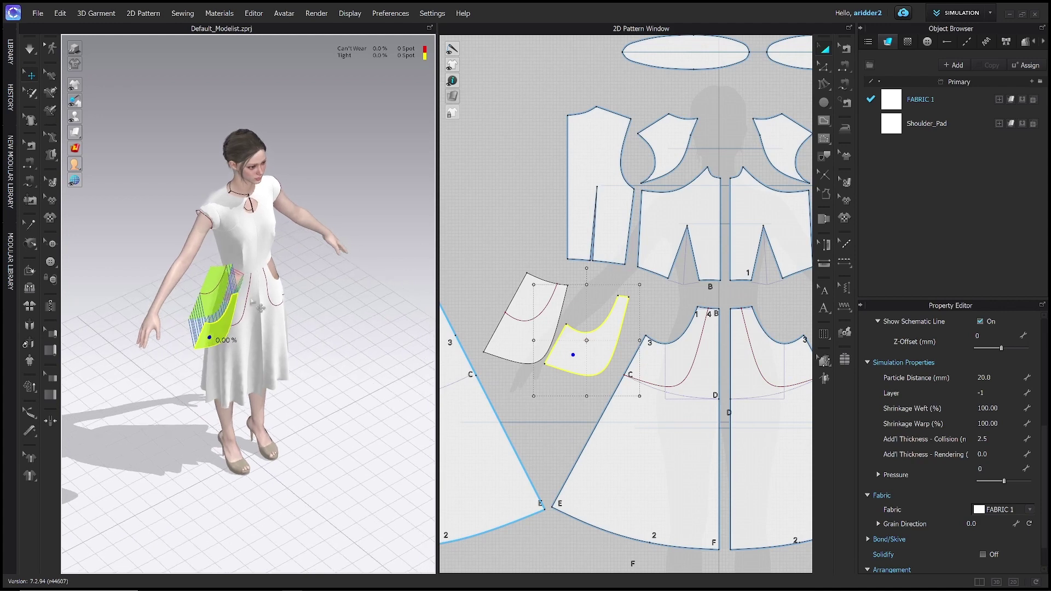
Simulate the garment so the two pocket pieces drape into place at the avatar's hip.
click(258, 307)
right_drag(259, 307, 192, 313)
key(space)
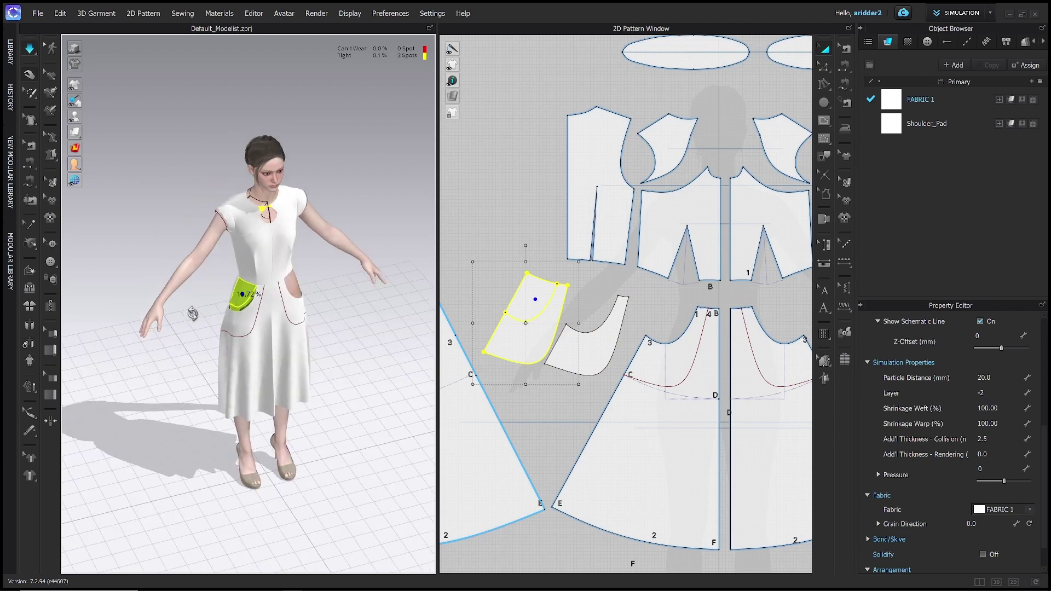
click(243, 328)
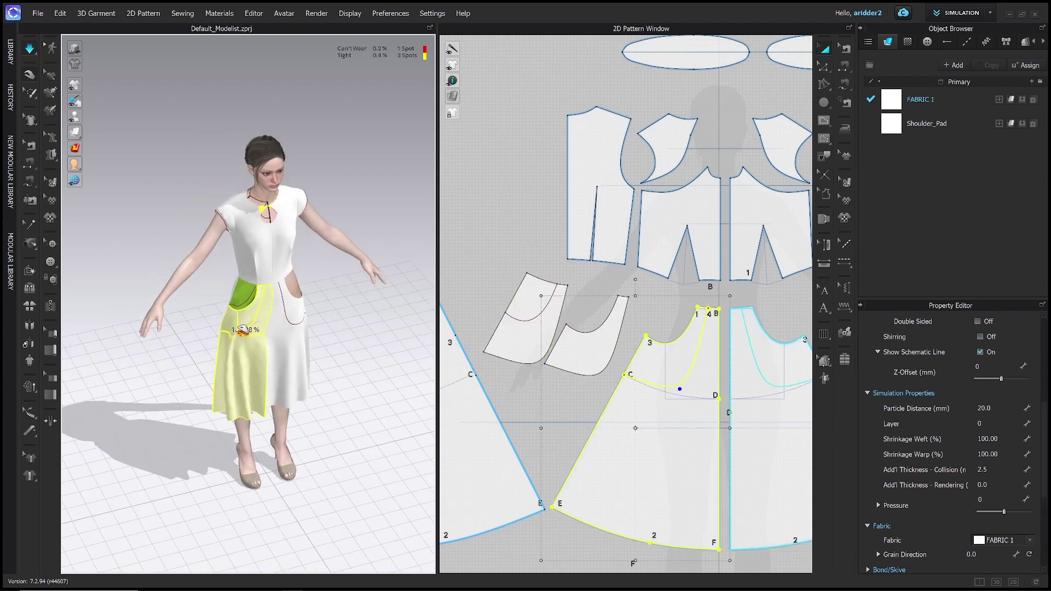
click(244, 294)
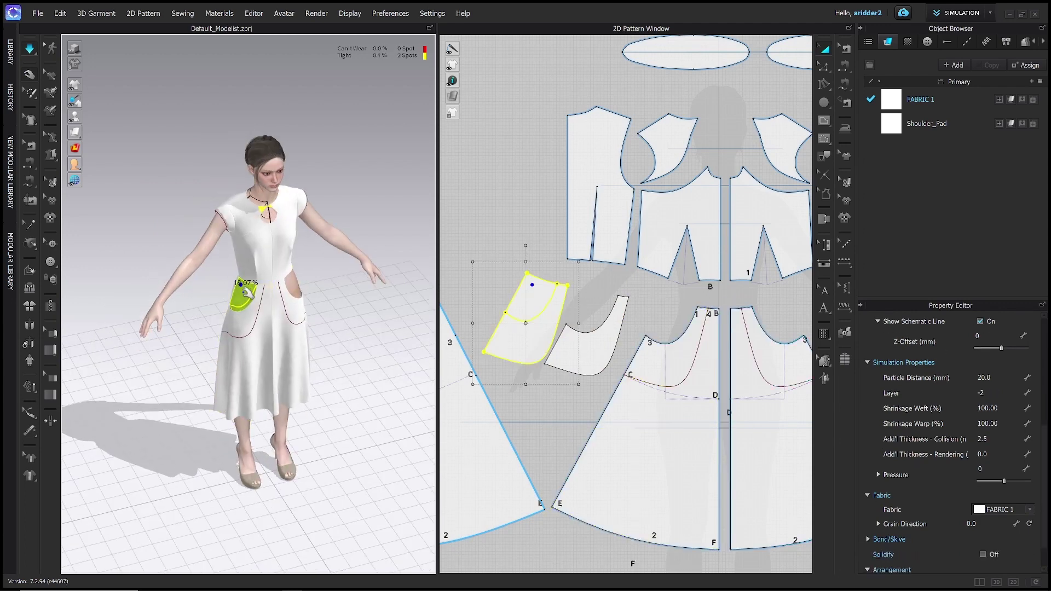
right_drag(247, 294, 275, 288)
scroll(275, 291, up, 3)
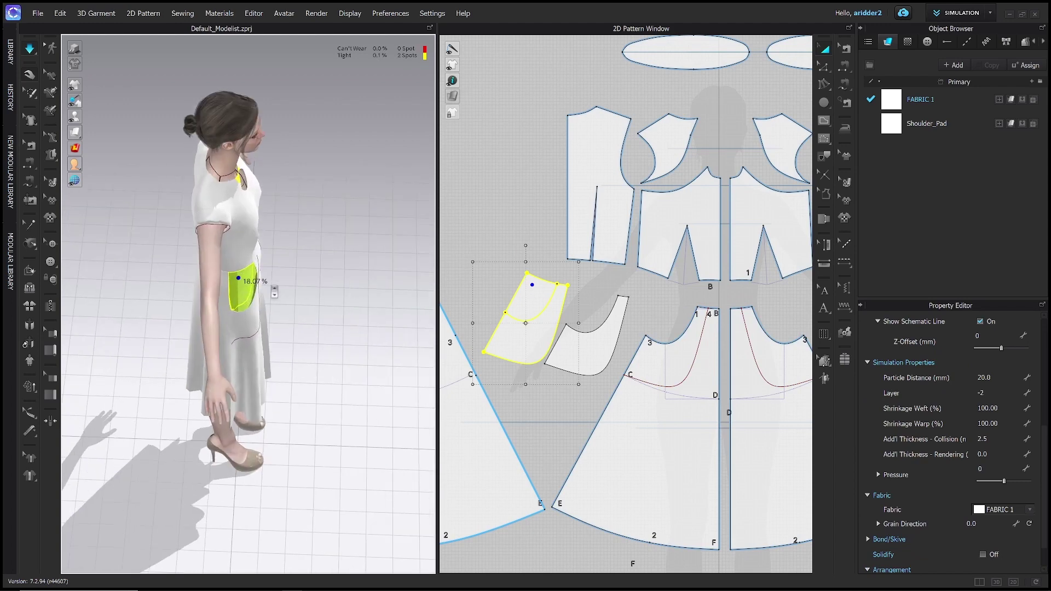
scroll(274, 293, up, 5)
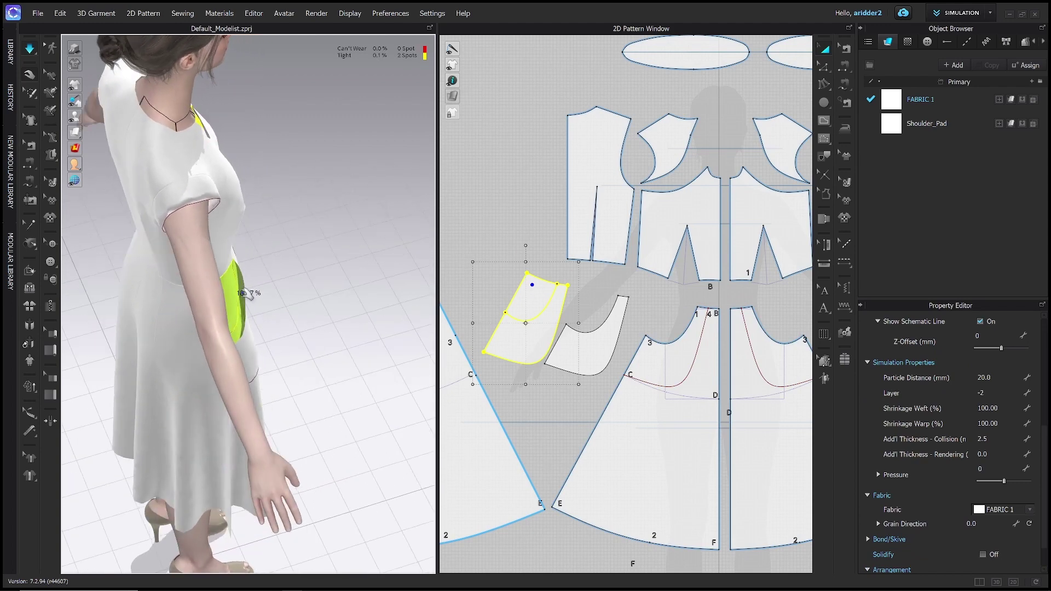
Pull the lower edge of the pocket bag toward the side seam while the simulation runs.
click(245, 294)
right_drag(259, 300, 230, 307)
click(220, 323)
drag(220, 322, 207, 315)
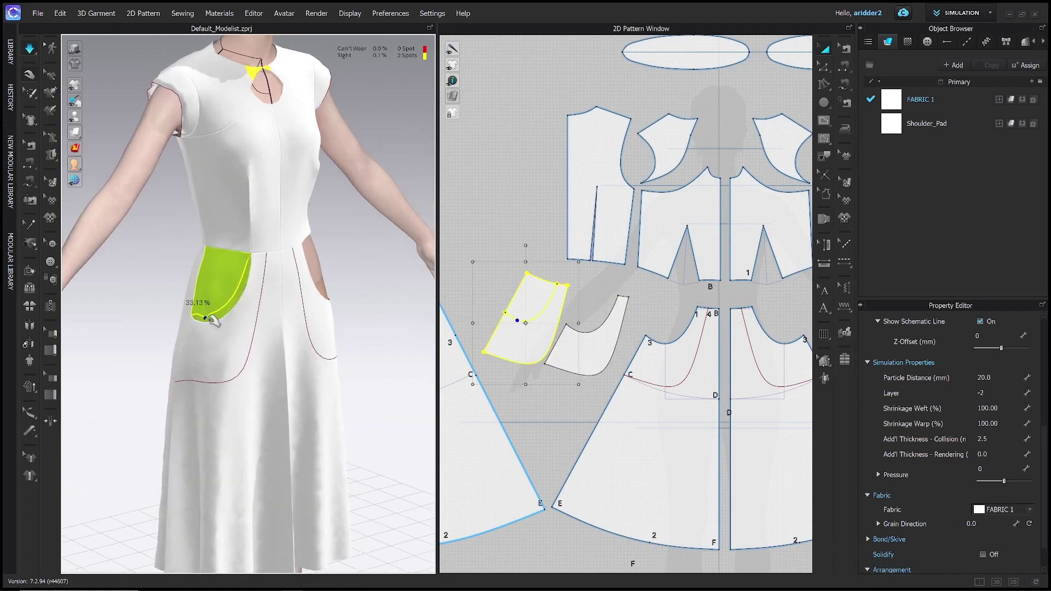
Create mirrored, linked copies of both pocket pieces and place them beside the opposite front skirt panel.
click(385, 300)
click(549, 335)
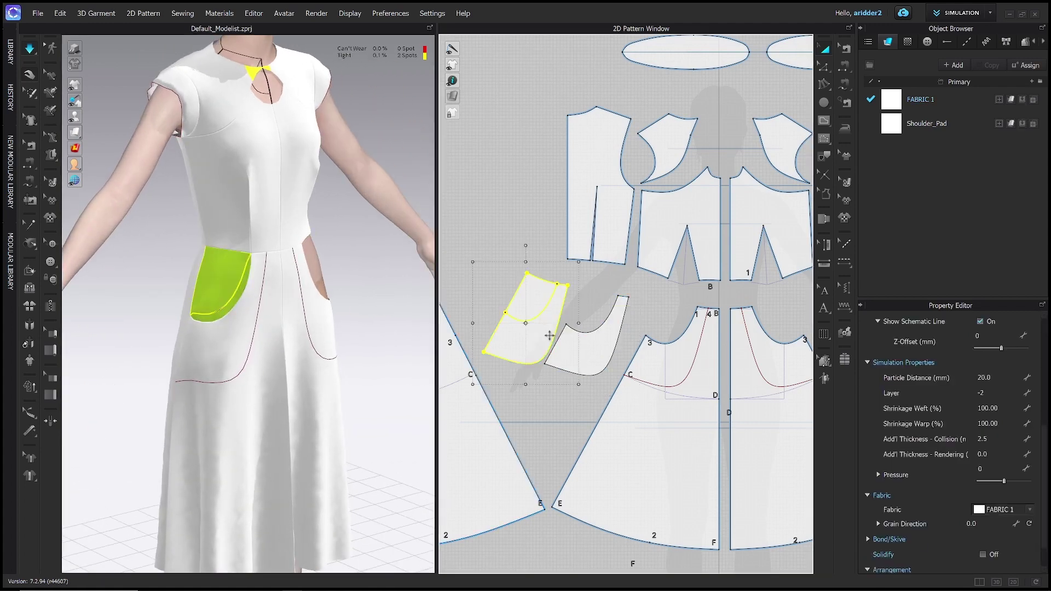
shift+click(584, 351)
scroll(577, 367, down, 3)
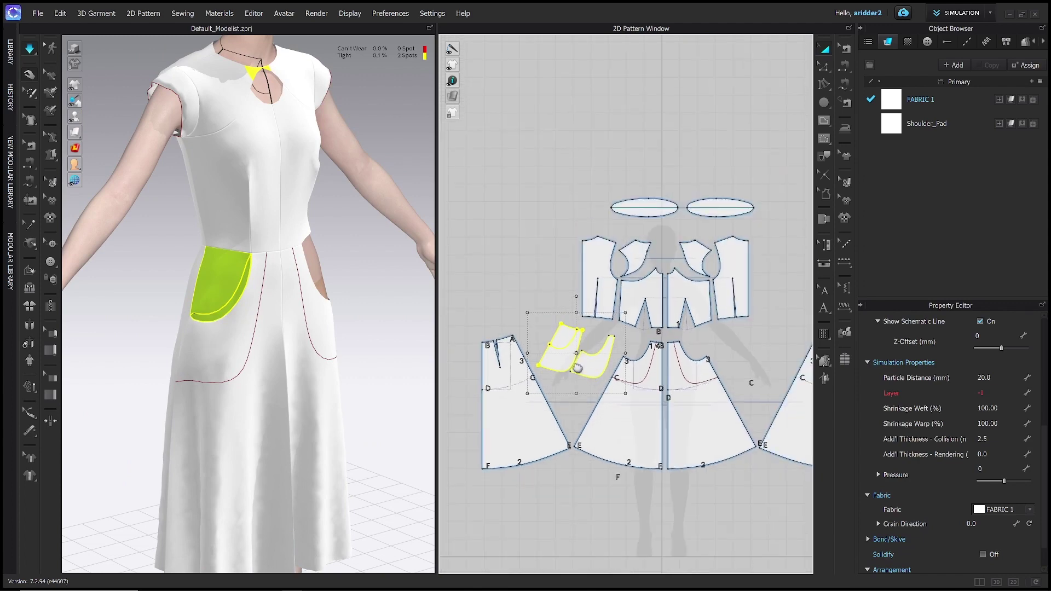
right_drag(577, 367, 530, 324)
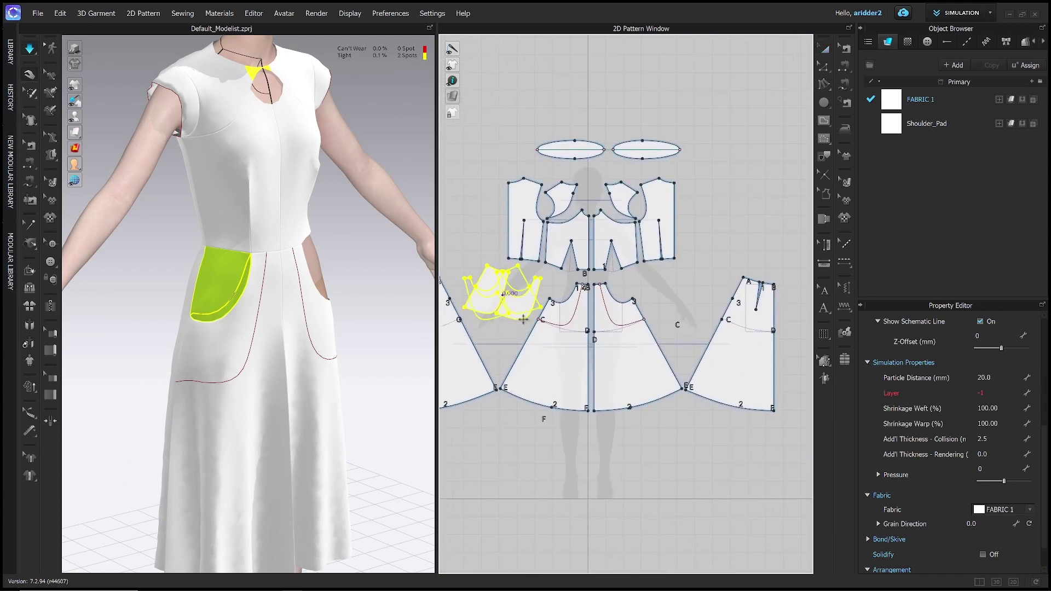
key(ctrl+r)
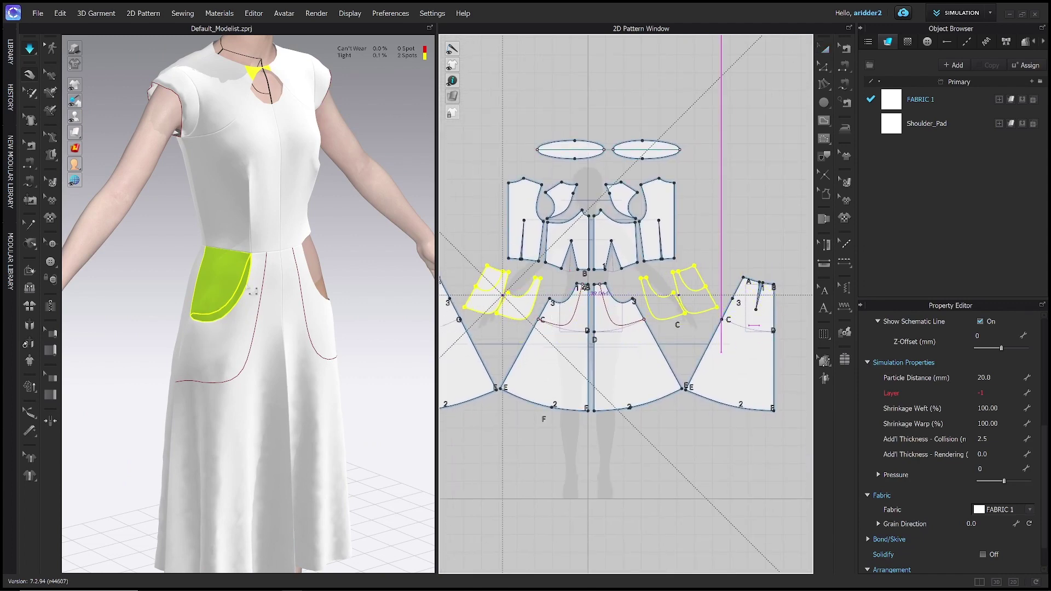
click(377, 277)
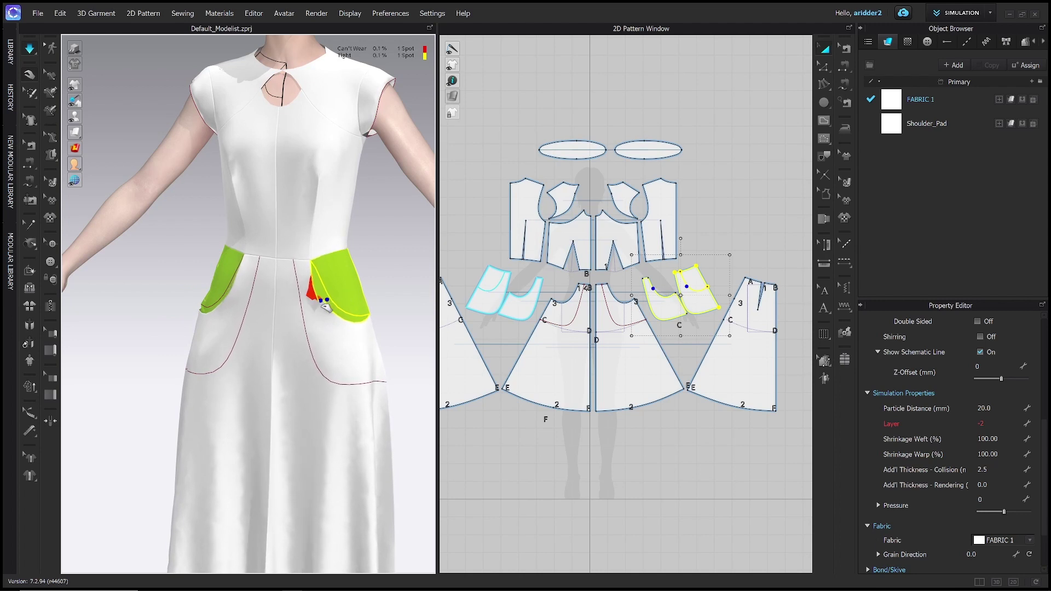
Set the simulation layer of all four pocket pieces to 0 and simulate the dress again.
scroll(347, 324, down, 3)
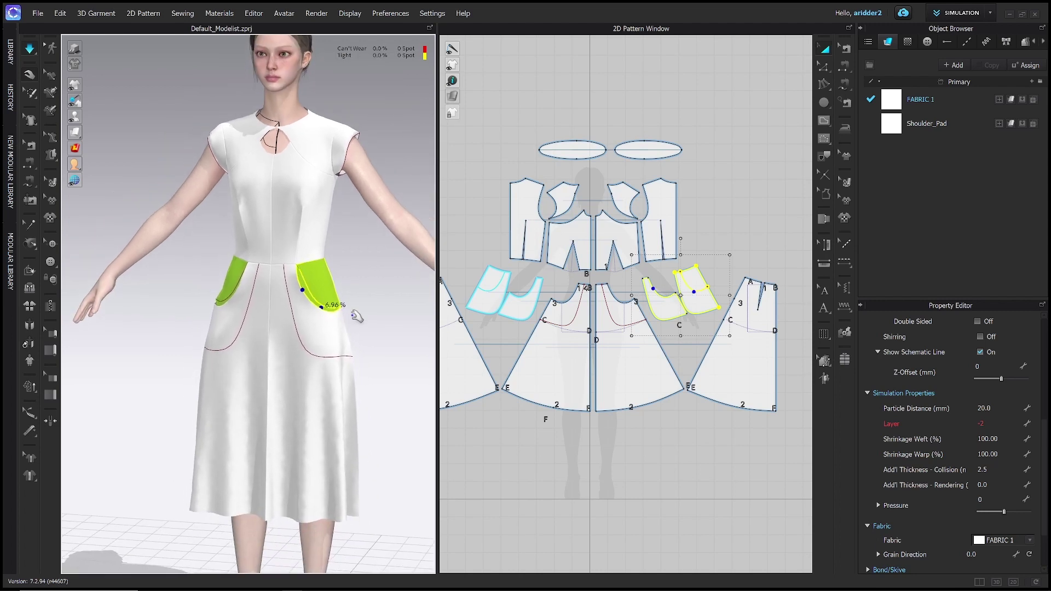
shift+click(507, 298)
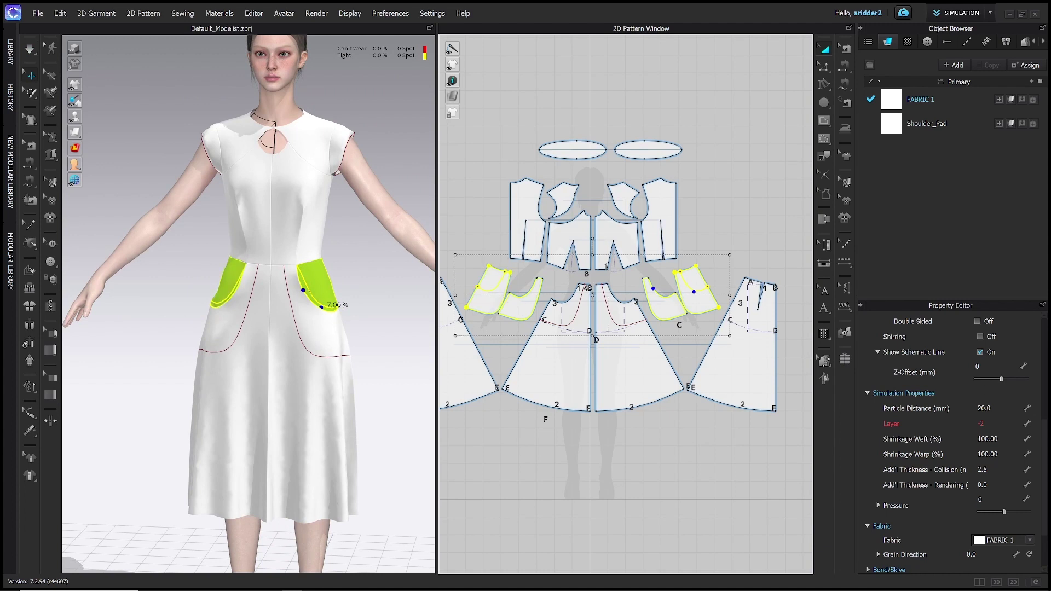
click(981, 424)
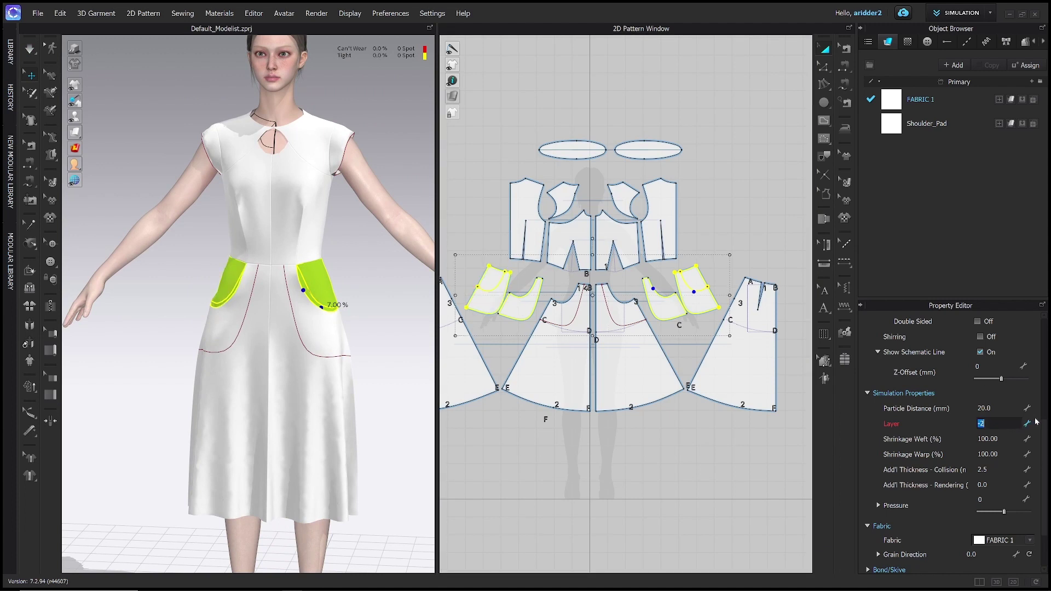
key(Return)
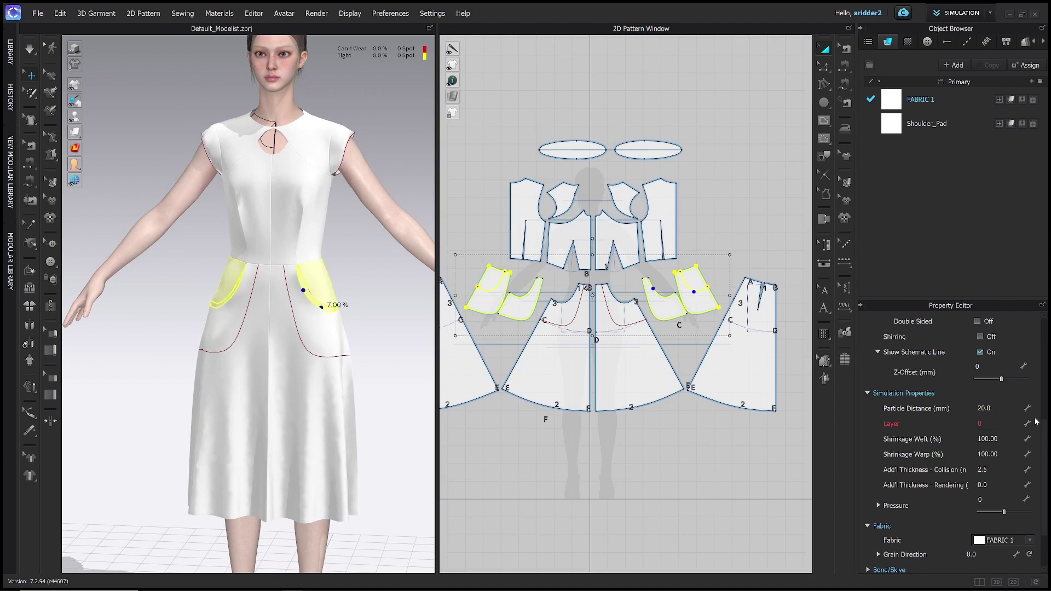
right_drag(160, 344, 202, 323)
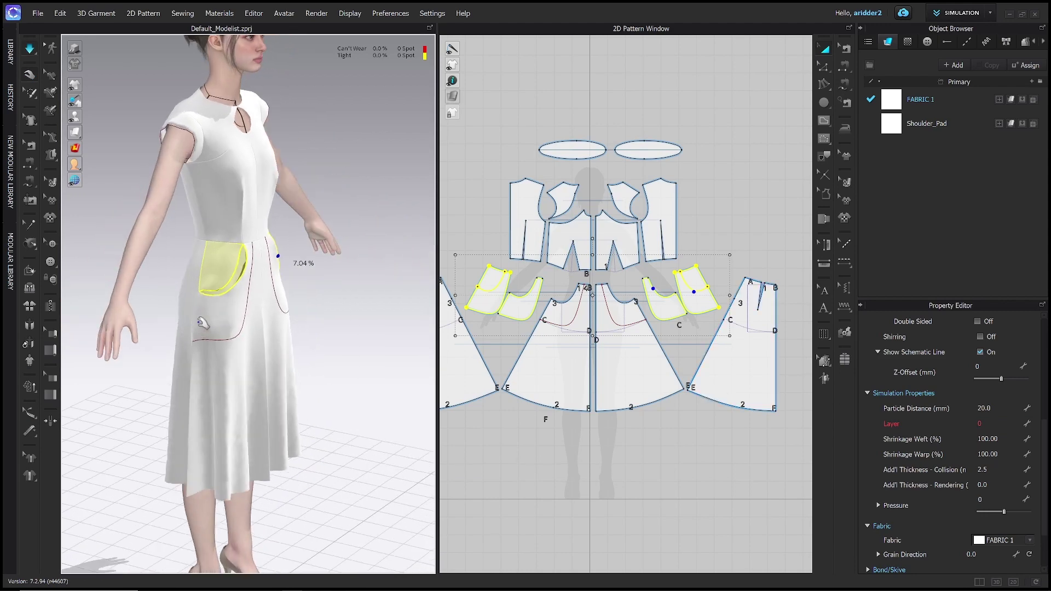
click(231, 275)
click(353, 345)
right_drag(353, 344, 293, 336)
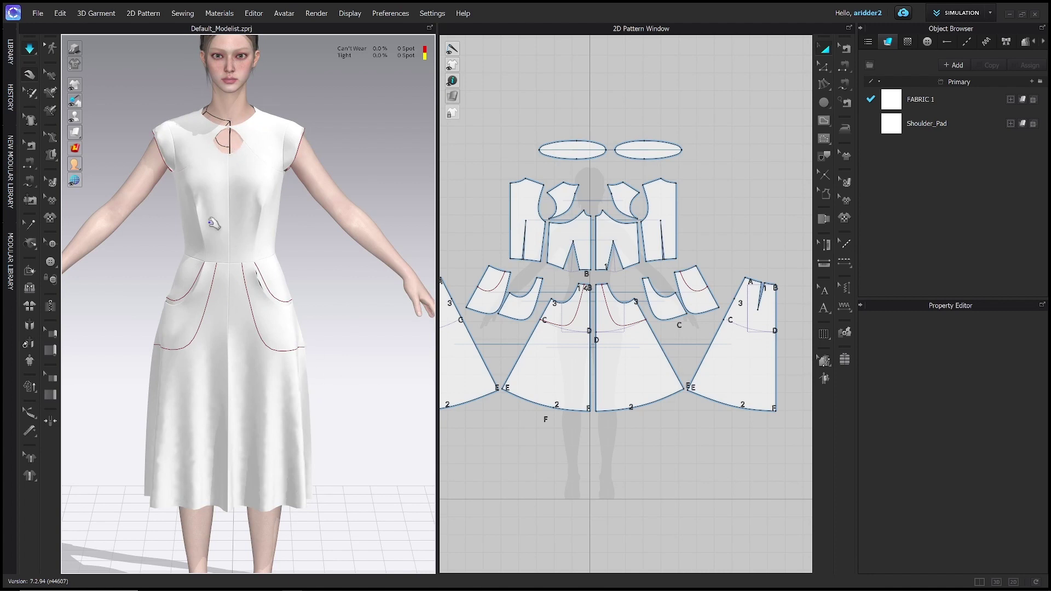
Examine the draped dress from the front, checking both pockets, the bodice and the neckline.
scroll(250, 306, down, 2)
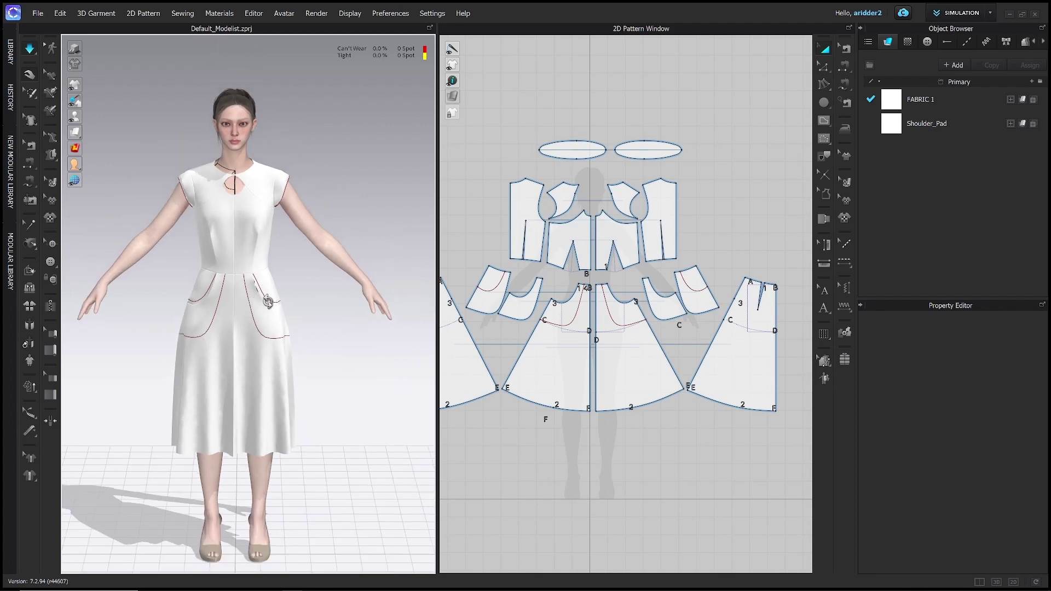
right_drag(268, 301, 254, 248)
middle_drag(255, 248, 260, 274)
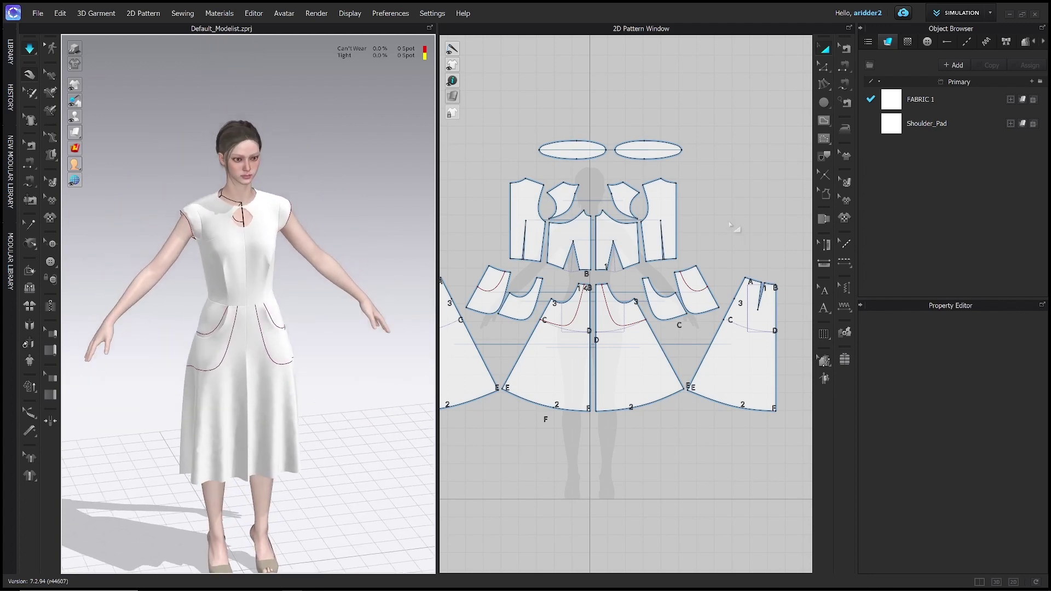
scroll(340, 214, up, 1)
middle_drag(341, 218, 344, 242)
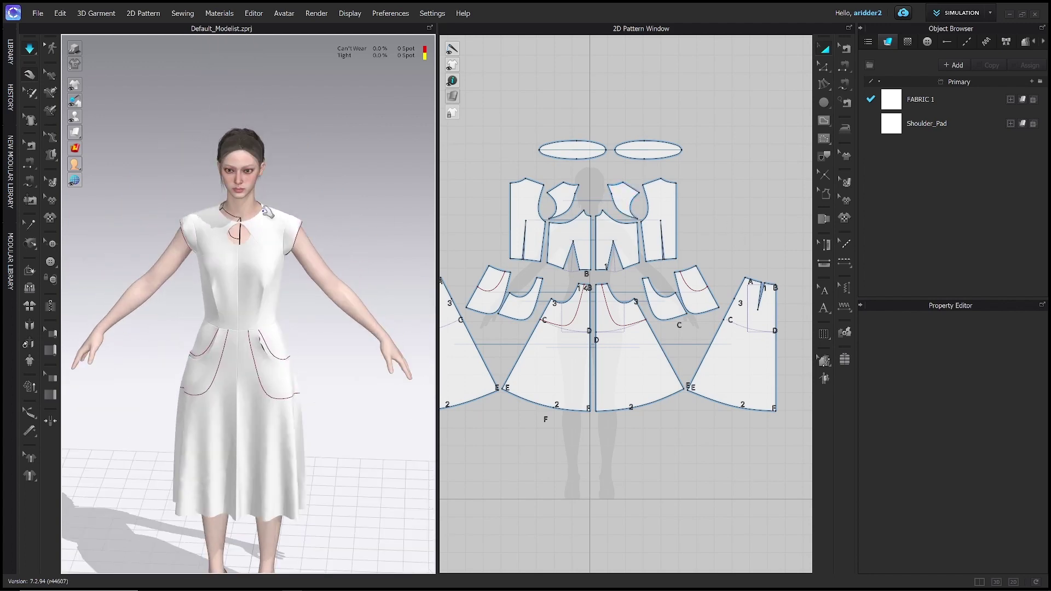
scroll(268, 216, up, 3)
scroll(589, 219, up, 4)
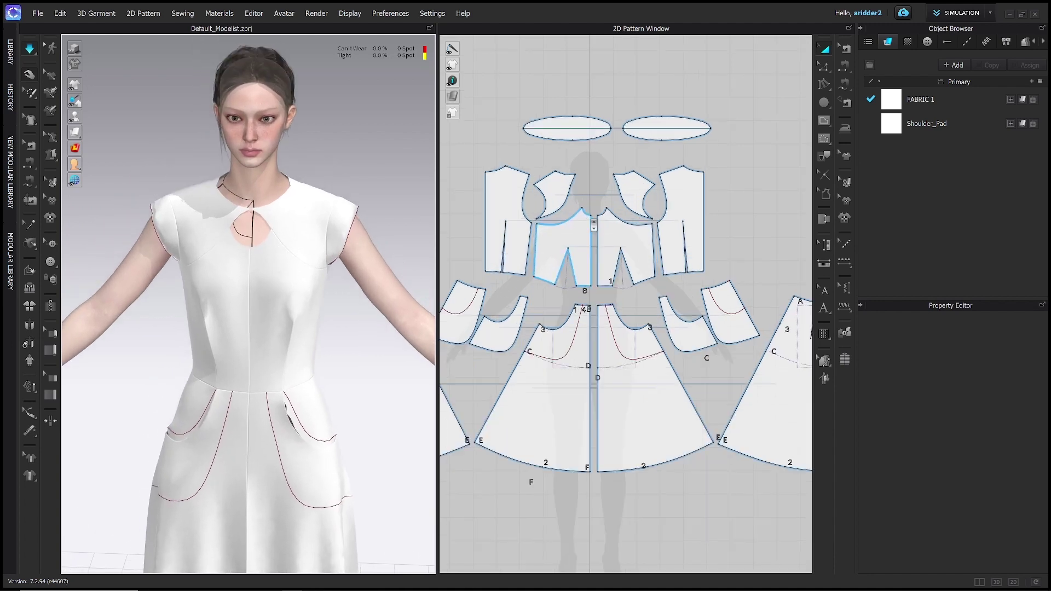
middle_drag(311, 223, 312, 243)
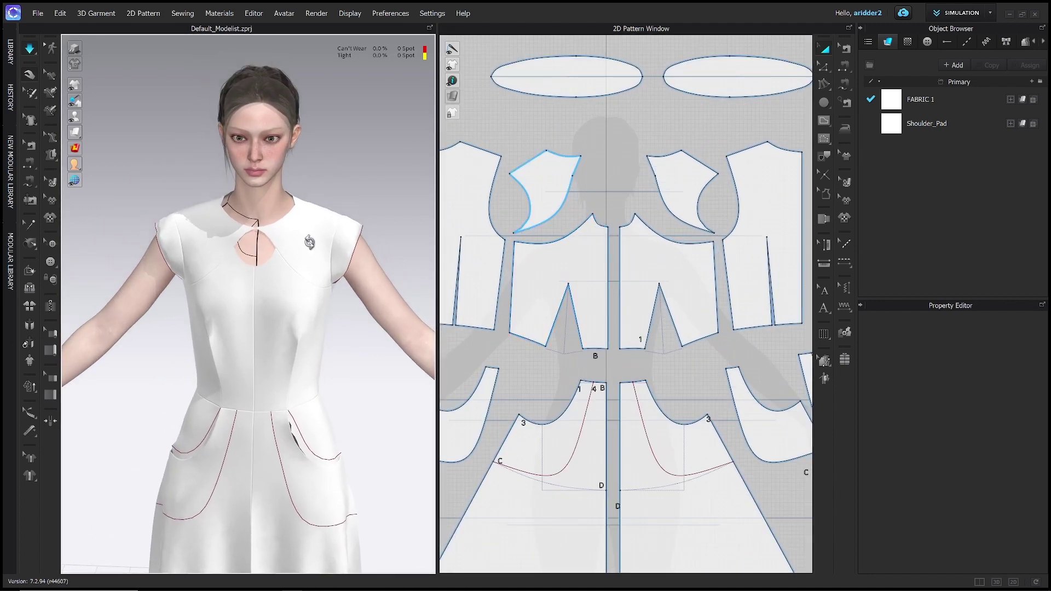
right_drag(312, 242, 315, 232)
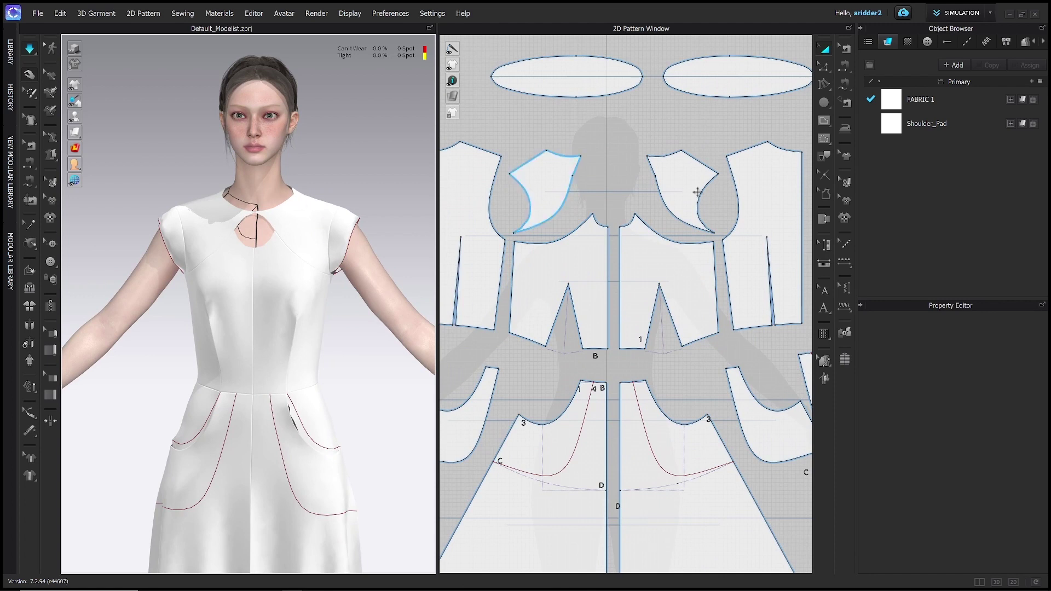
Offset the front bodice neckline outline outward by 0.125 in, creating an internal line along the original neckline.
scroll(575, 214, up, 3)
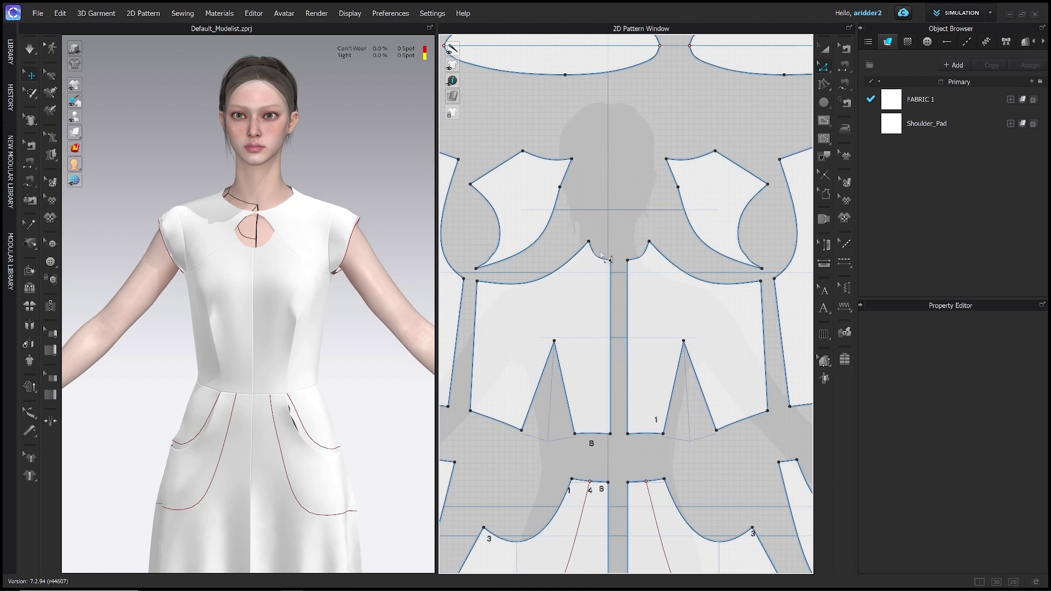
click(601, 260)
right_click(601, 261)
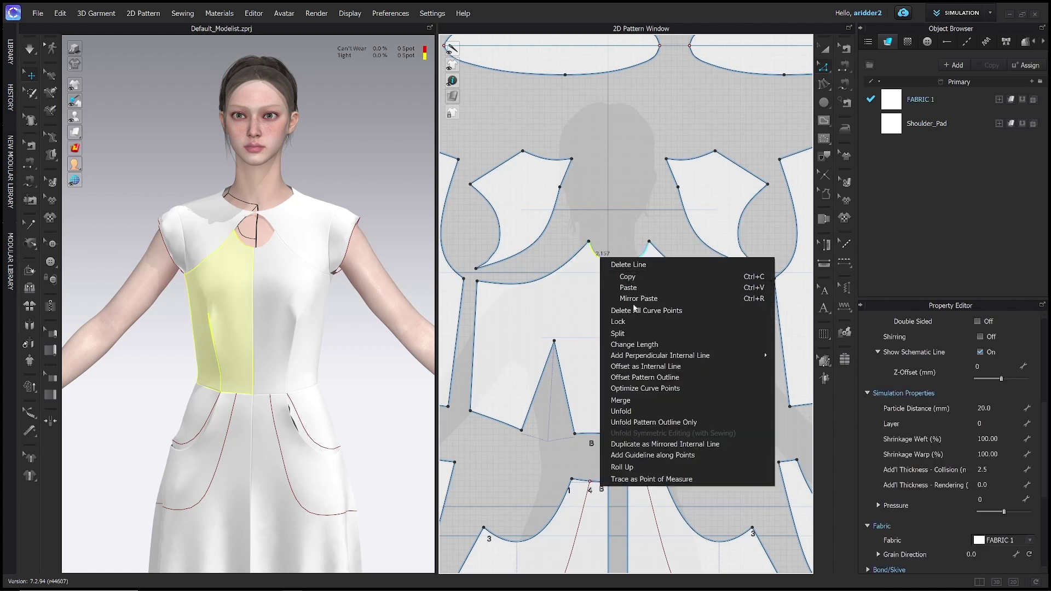
click(647, 378)
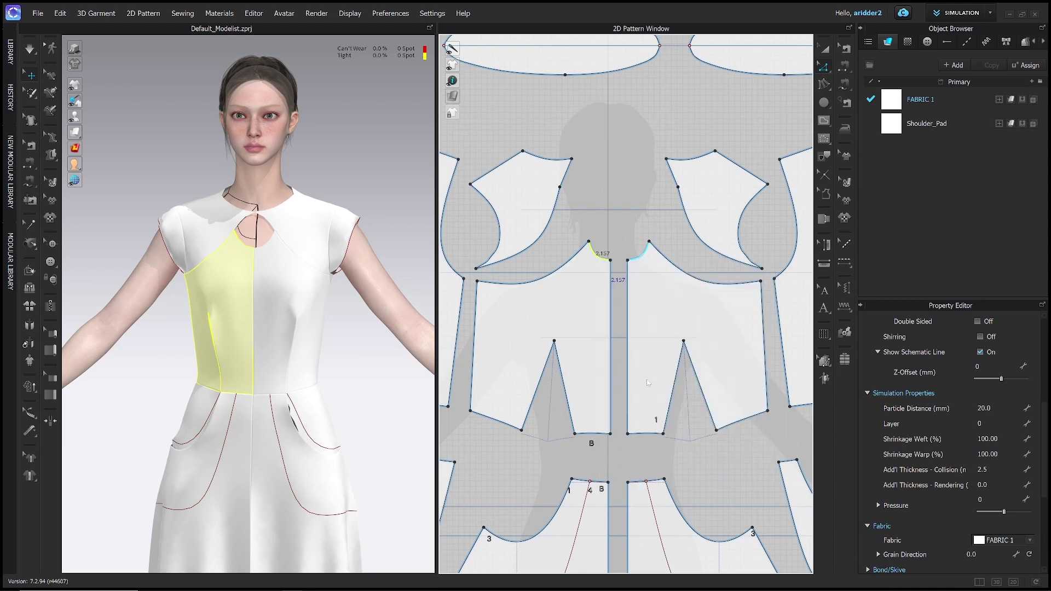
drag(605, 157, 488, 145)
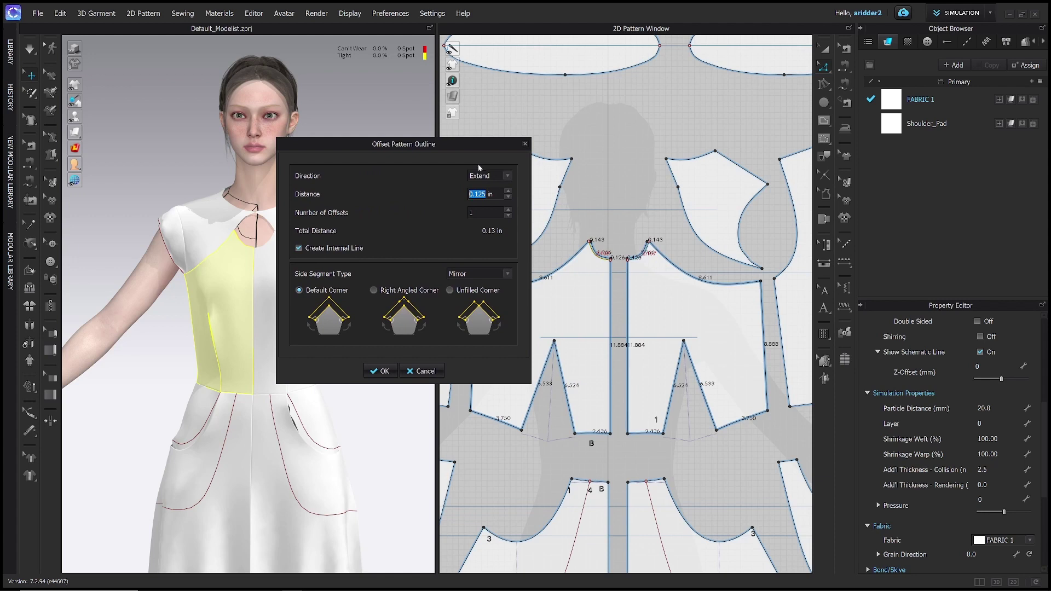
drag(476, 158, 469, 146)
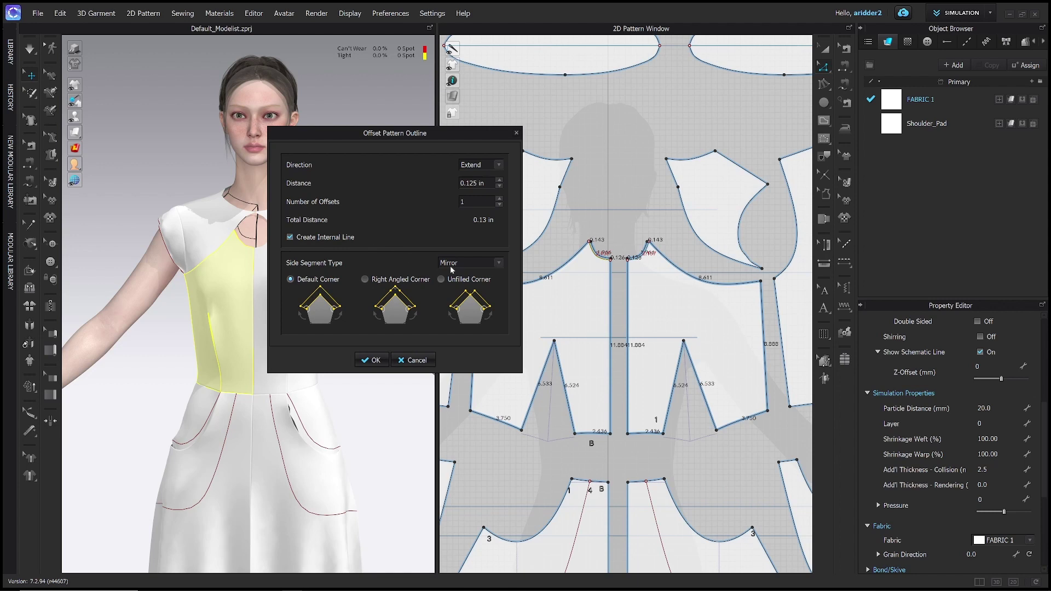
click(492, 267)
click(485, 273)
click(371, 360)
Cut and sew the front bodice along the neckline's internal line to separate a narrow neck strip.
scroll(611, 237, up, 4)
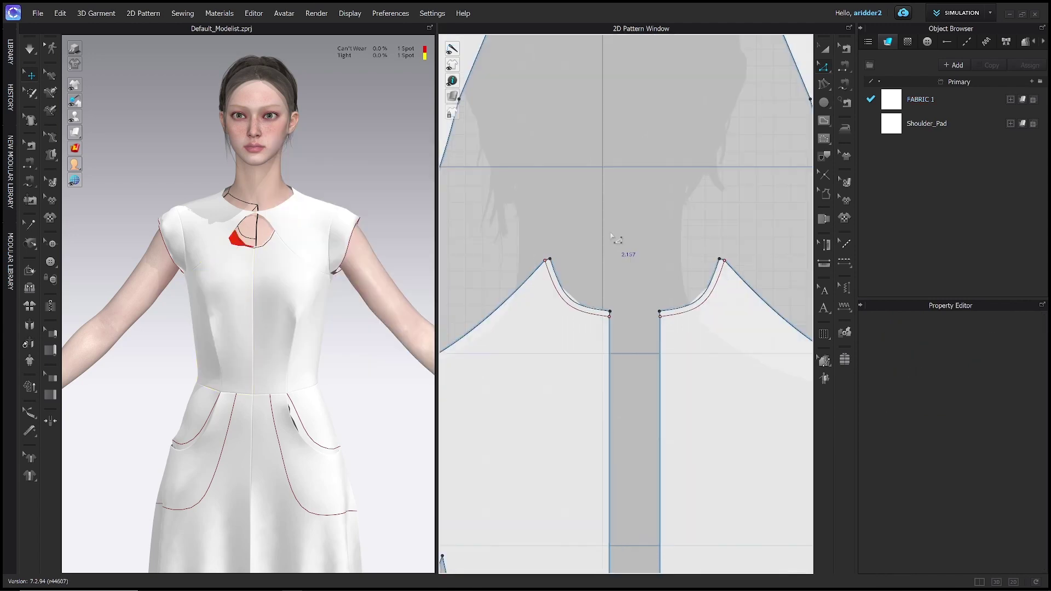
click(586, 314)
right_click(585, 313)
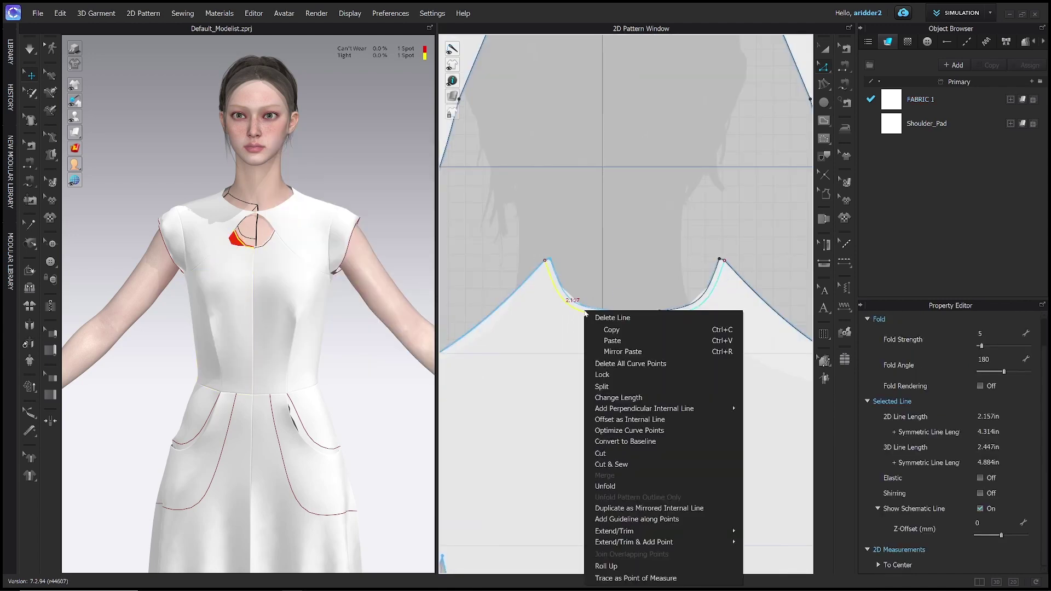
click(612, 464)
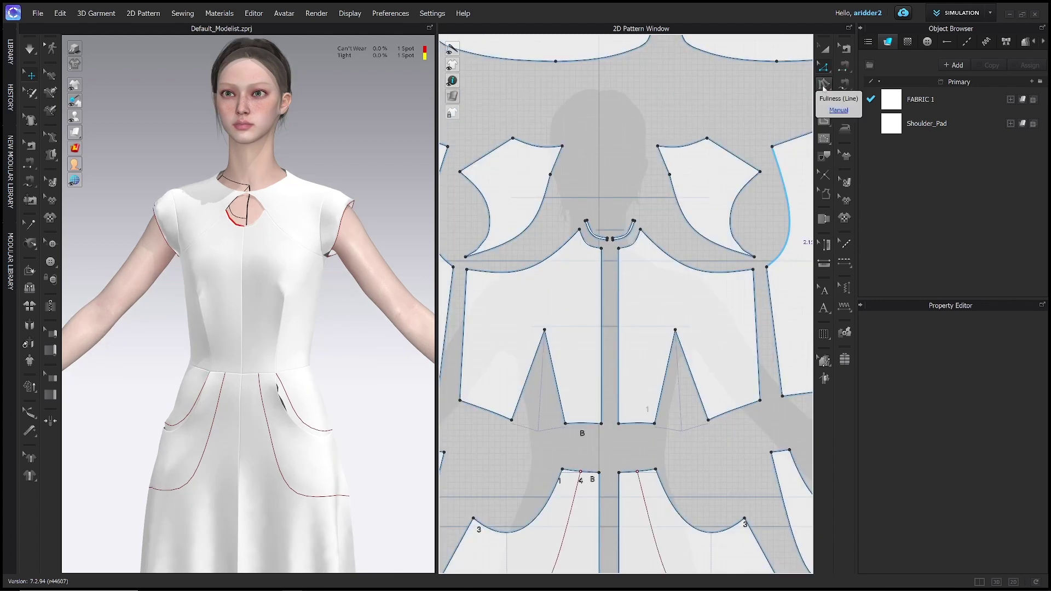
Add line fullness to the front bodice from the waist segment beside center front to the neckline, with a slash line length of 4.2 in.
click(824, 84)
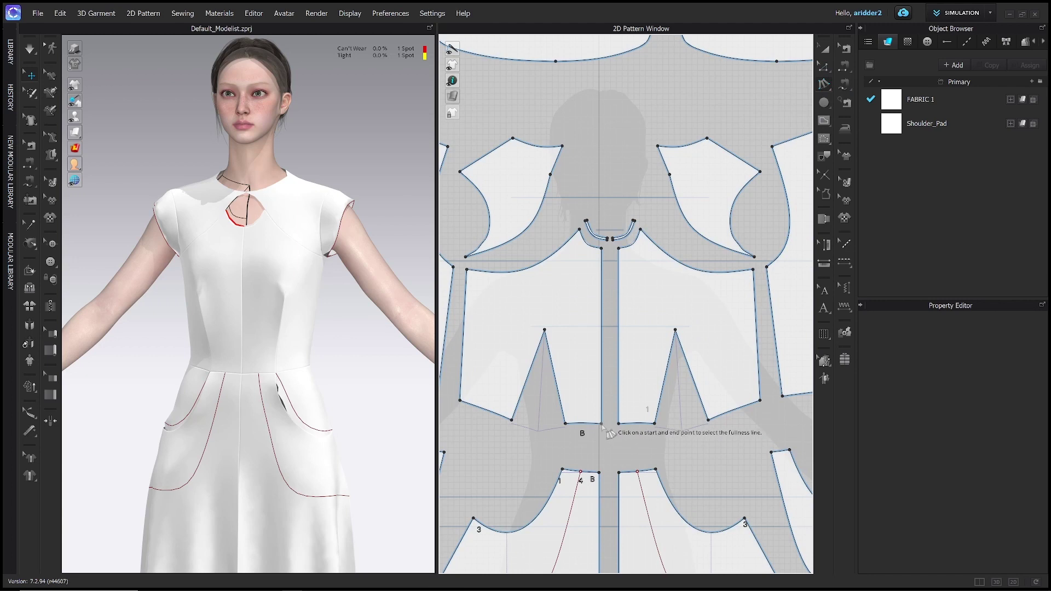
click(601, 425)
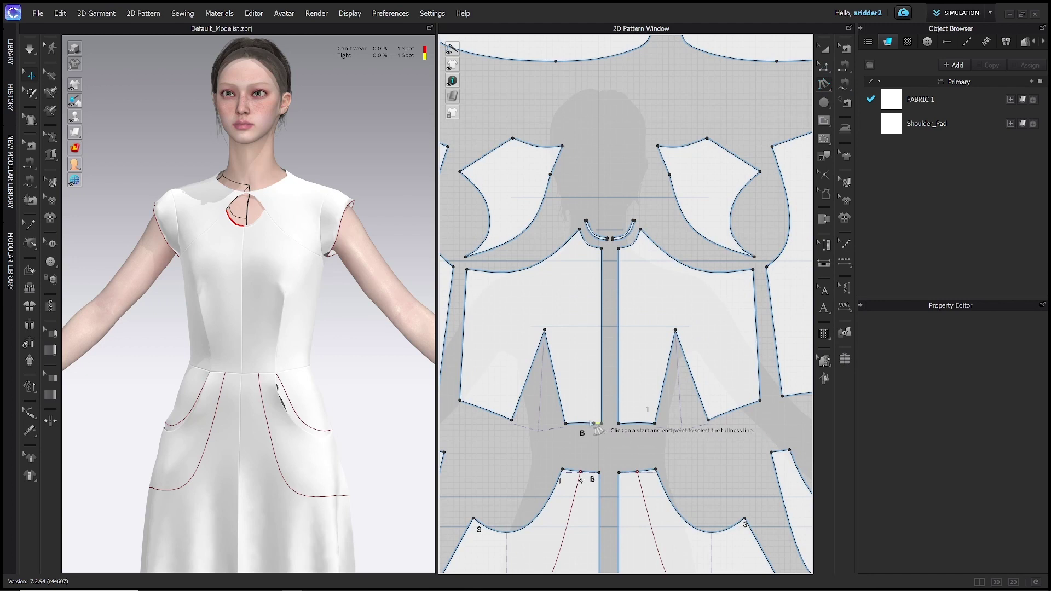
click(565, 424)
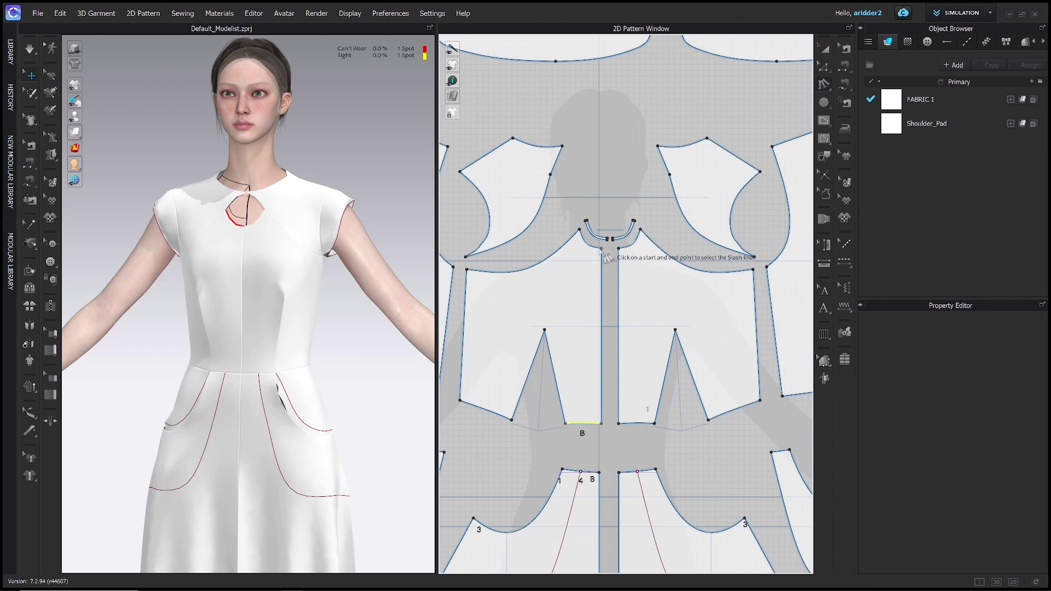
click(583, 234)
drag(581, 180, 432, 251)
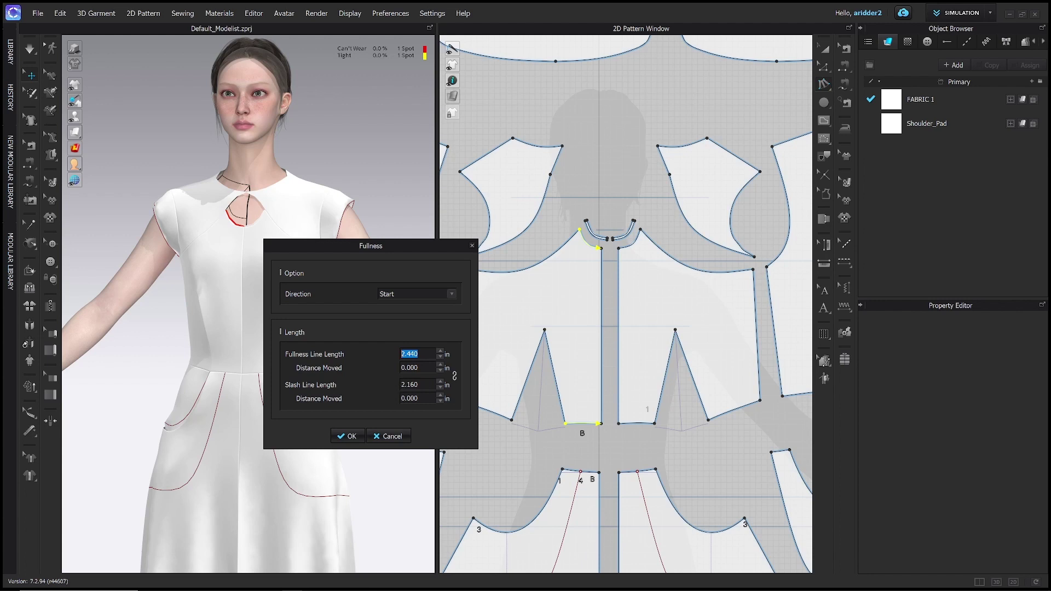
click(410, 385)
text(4.)
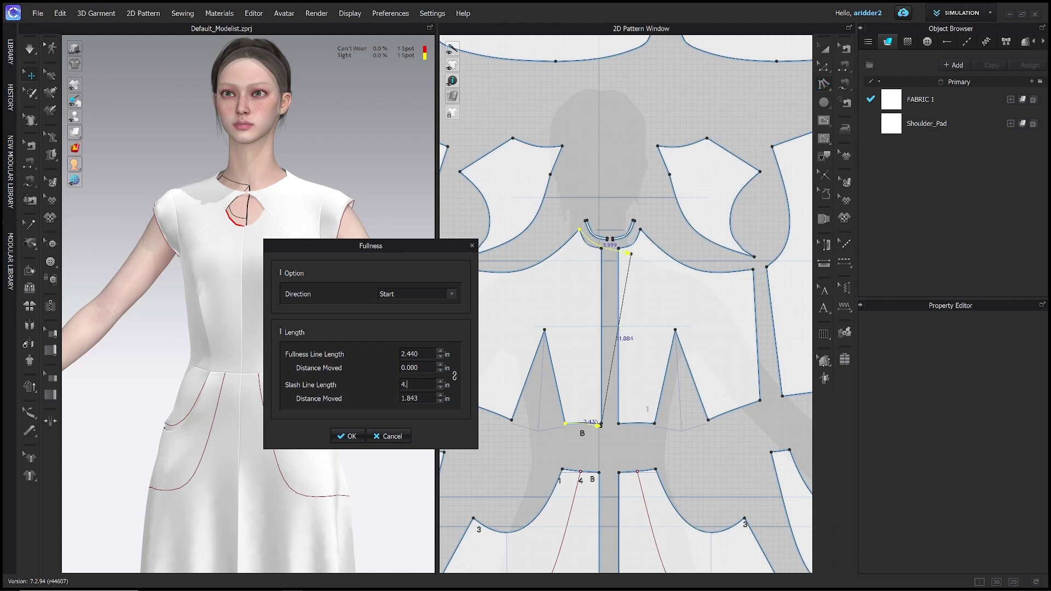
text(2)
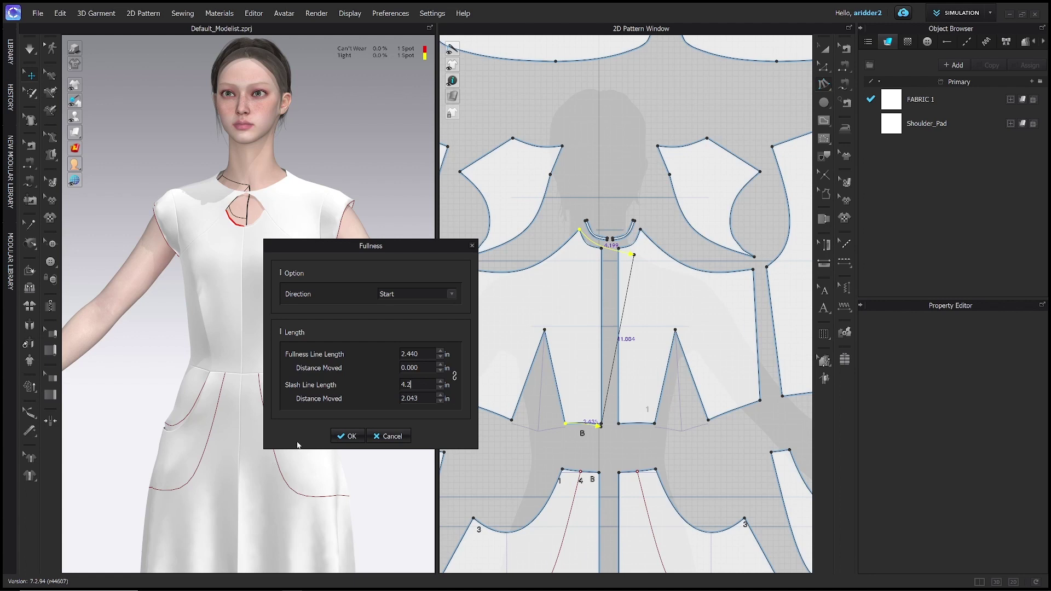
click(351, 437)
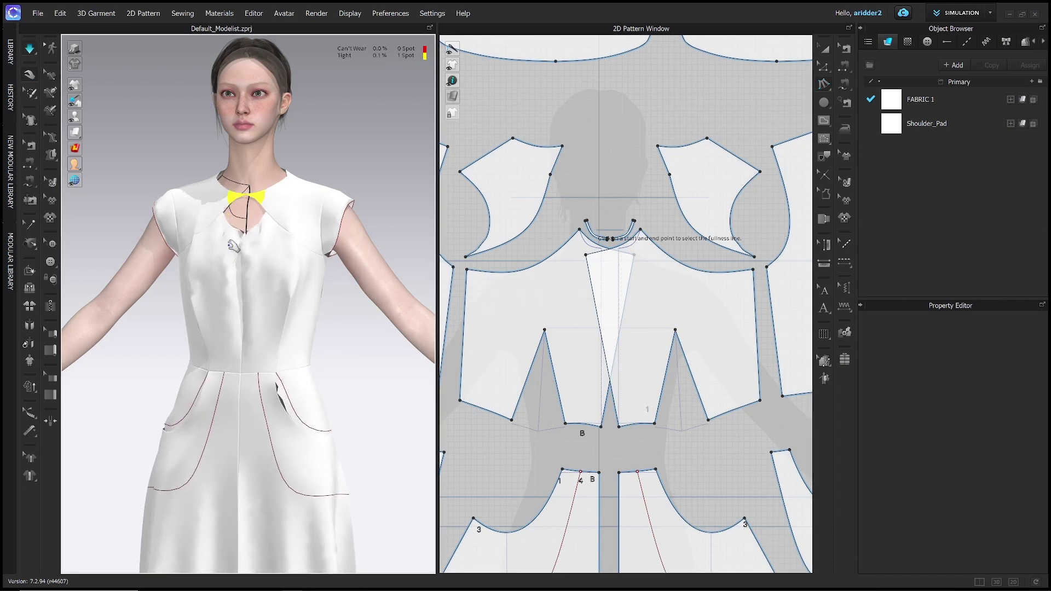
Tug the simulated front bodice fabric on both sides of center front, just below the neckline, to settle the added fullness.
drag(219, 239, 255, 246)
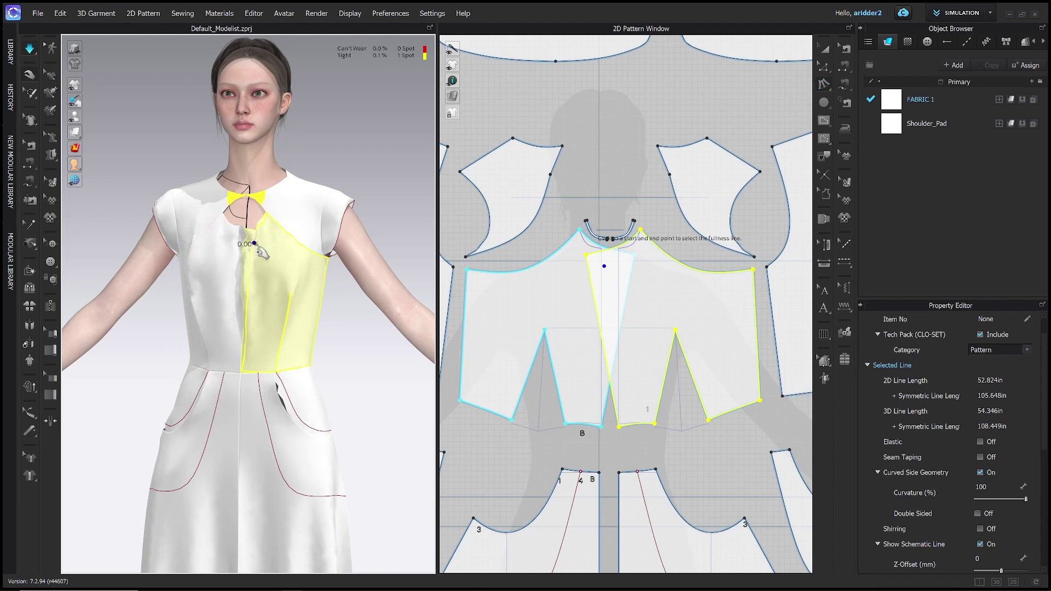
middle_drag(261, 252, 265, 245)
scroll(264, 245, down, 5)
scroll(246, 236, up, 5)
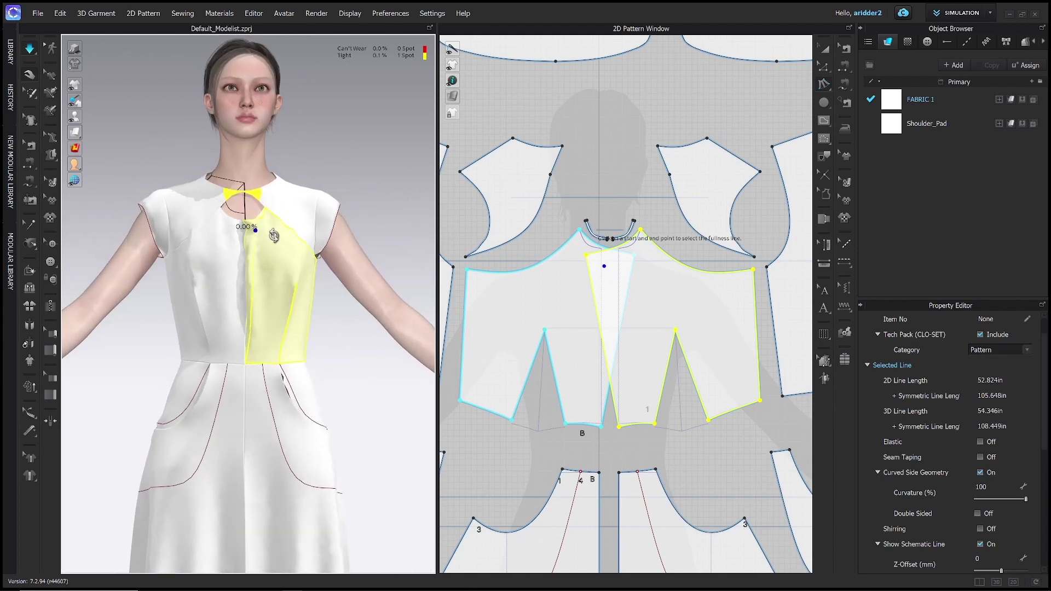
mouse_move(239, 231)
mouse_down()
mouse_move(217, 230)
mouse_move(239, 236)
mouse_up()
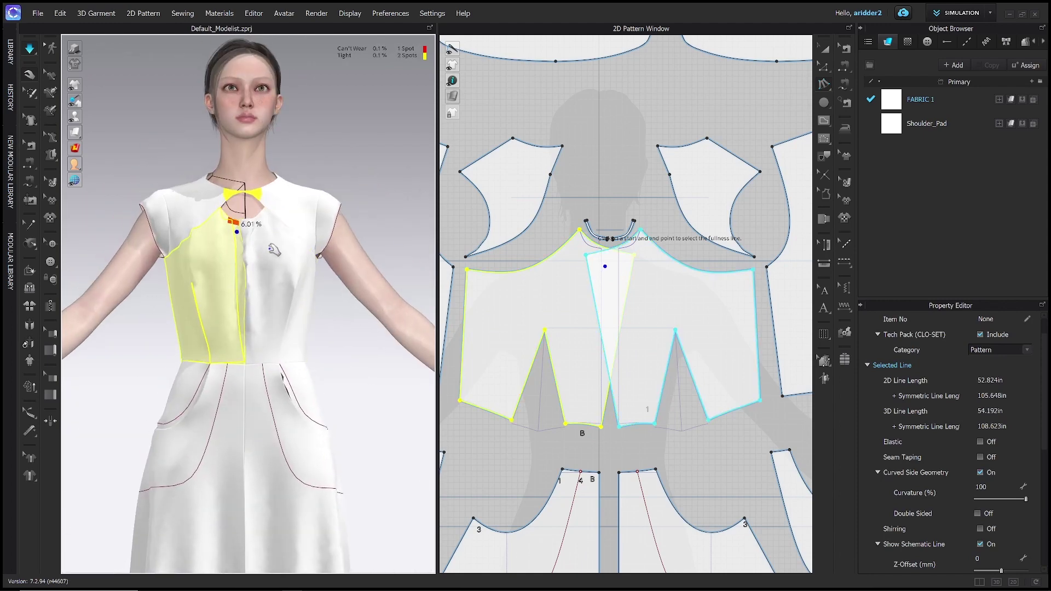
scroll(273, 268, down, 2)
scroll(273, 269, down, 1)
mouse_move(272, 269)
right_down()
mouse_move(312, 270)
mouse_move(266, 272)
right_up()
Add line fullness to the front skirt from the hem segment beside center front to the waist edge, with a slash line length of 5 in.
middle_drag(678, 469, 675, 449)
middle_drag(667, 423, 658, 321)
middle_drag(631, 455, 618, 311)
scroll(619, 311, up, 2)
scroll(614, 310, down, 3)
scroll(614, 341, down, 3)
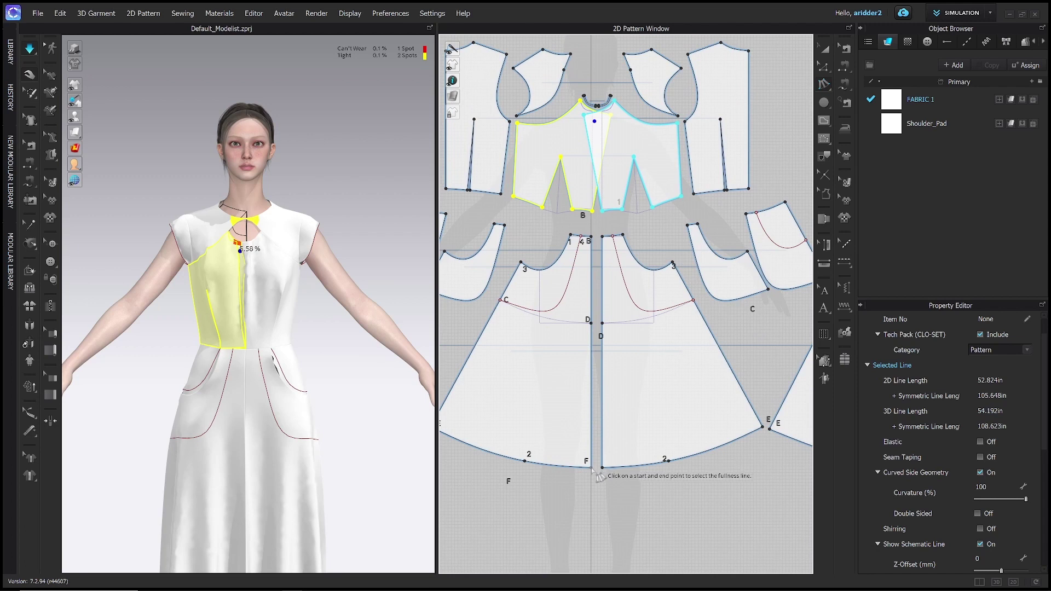
click(594, 470)
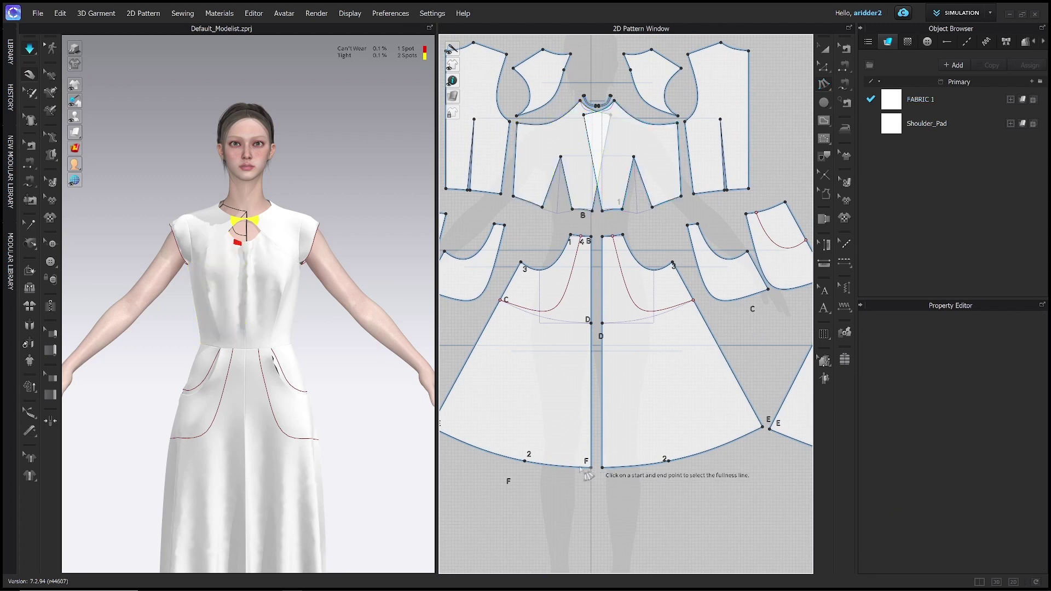
click(534, 465)
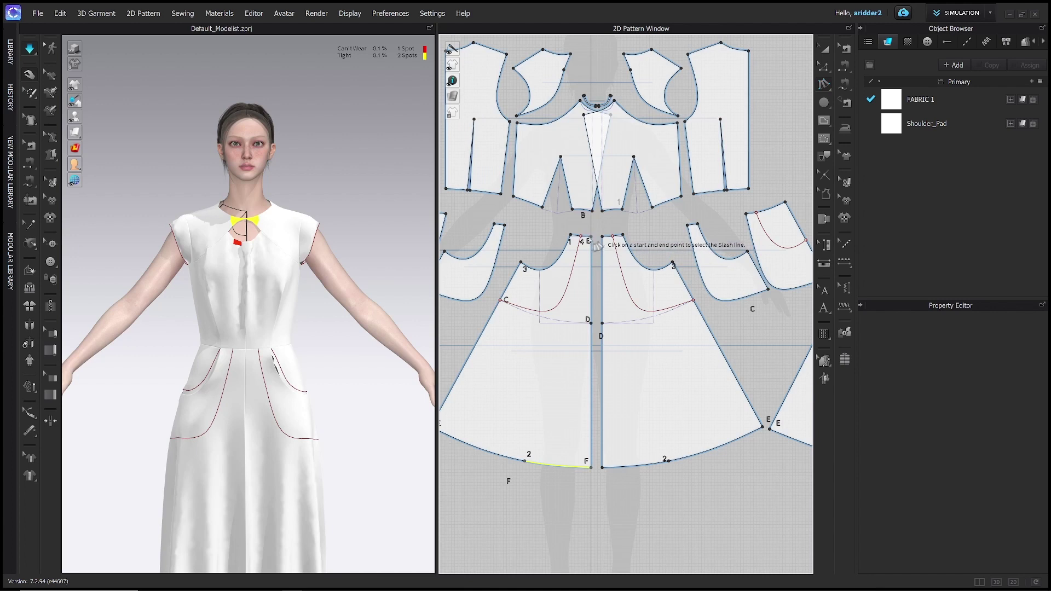
click(580, 238)
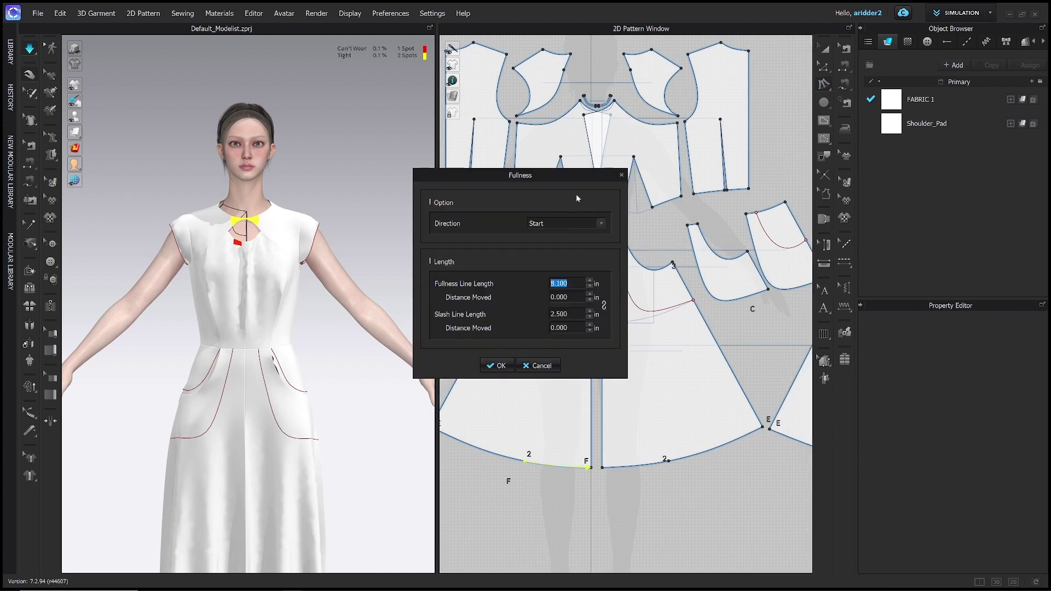
drag(575, 173, 395, 155)
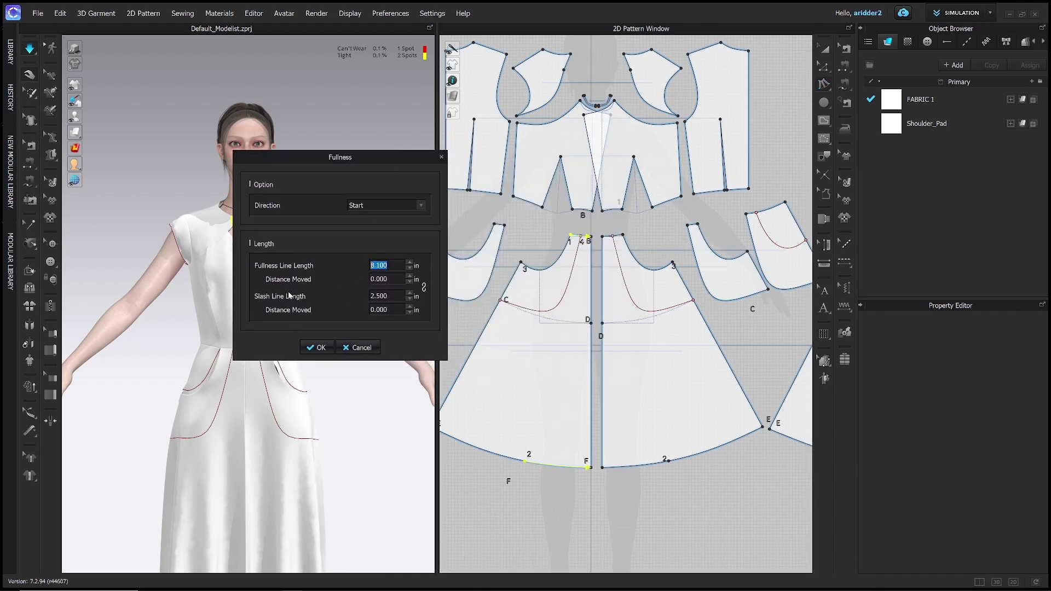
click(379, 296)
text(5)
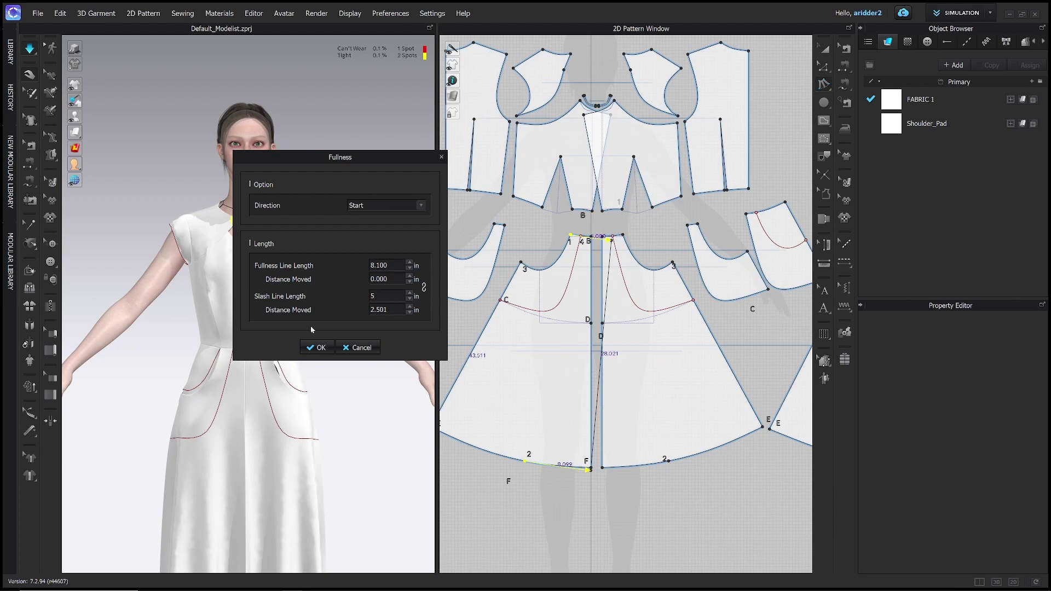
click(316, 348)
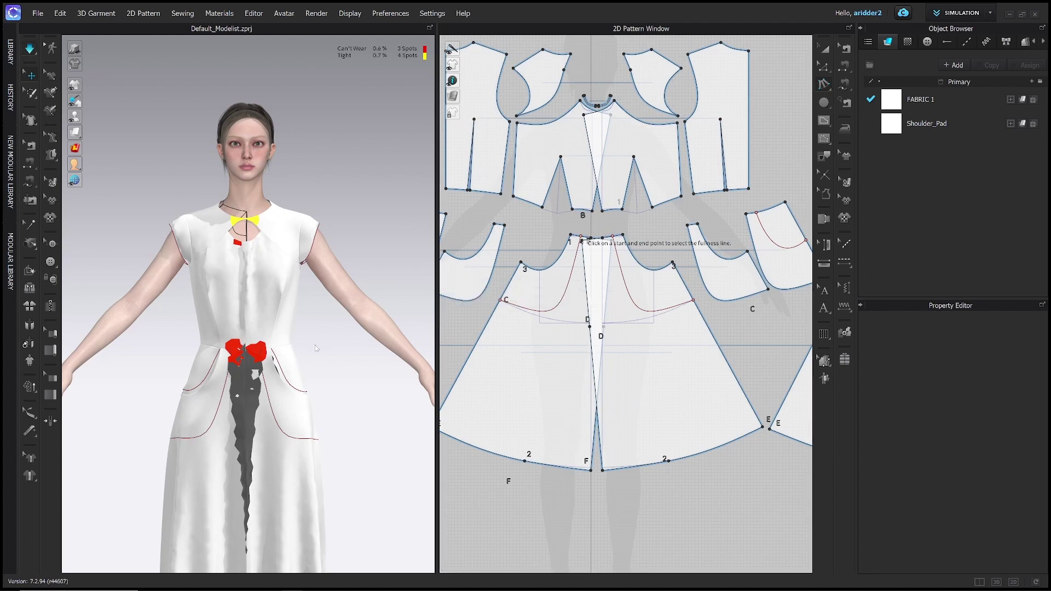
Set the physical property preset of FABRIC 1 to Cotton_Voile.
scroll(264, 401, down, 2)
mouse_move(264, 401)
right_down()
mouse_move(298, 376)
mouse_move(301, 387)
mouse_move(259, 392)
right_up()
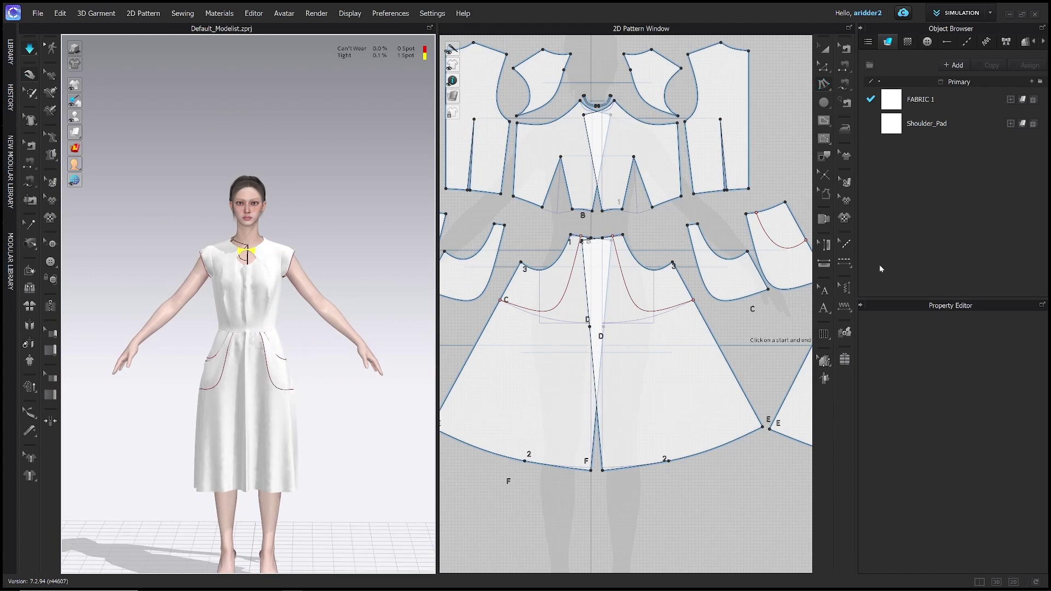
click(929, 102)
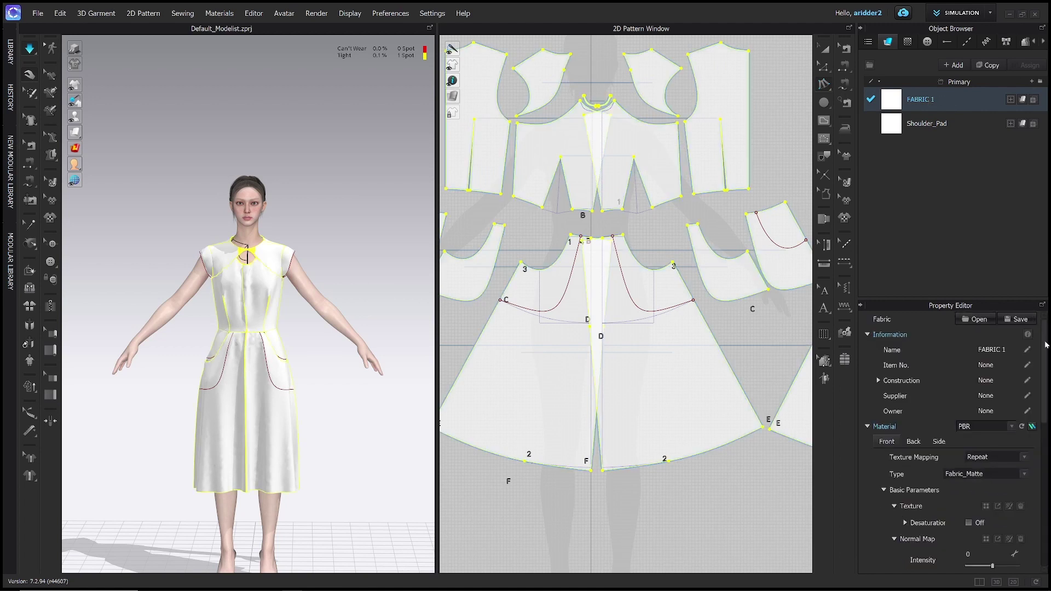
drag(1045, 347, 1045, 496)
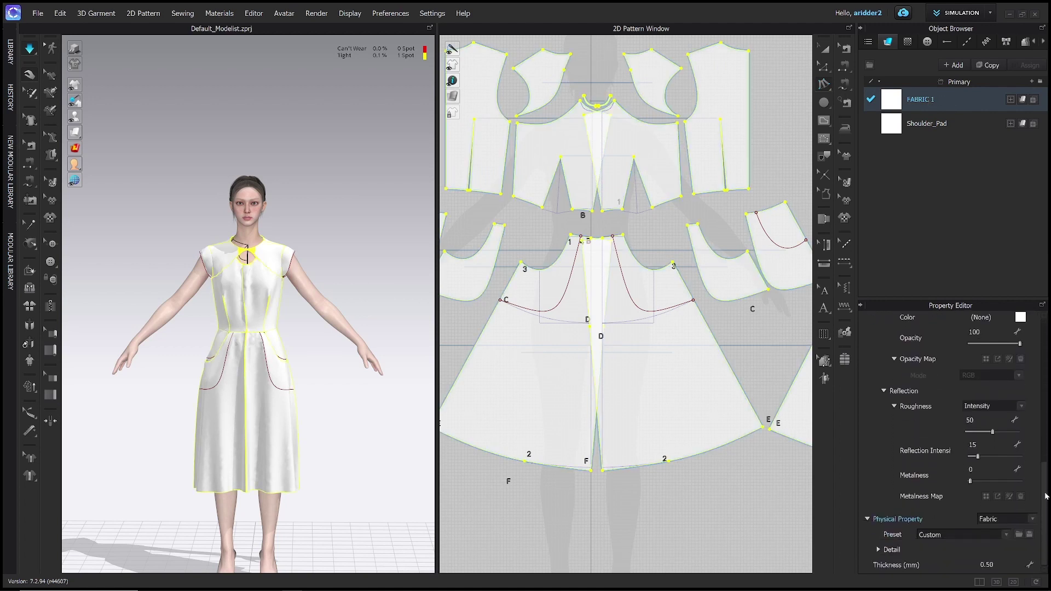
click(1006, 535)
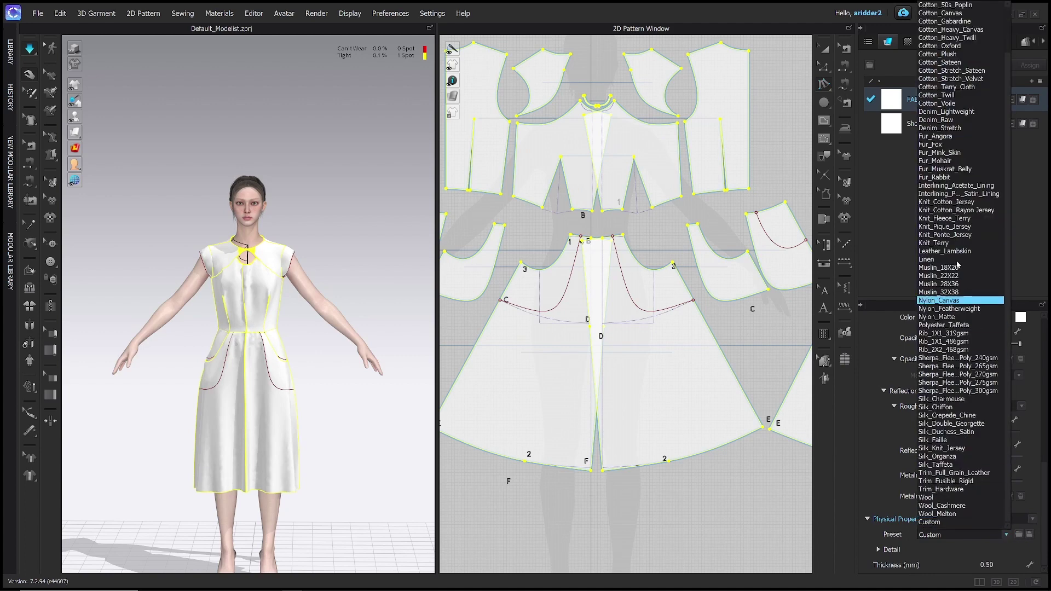
click(937, 103)
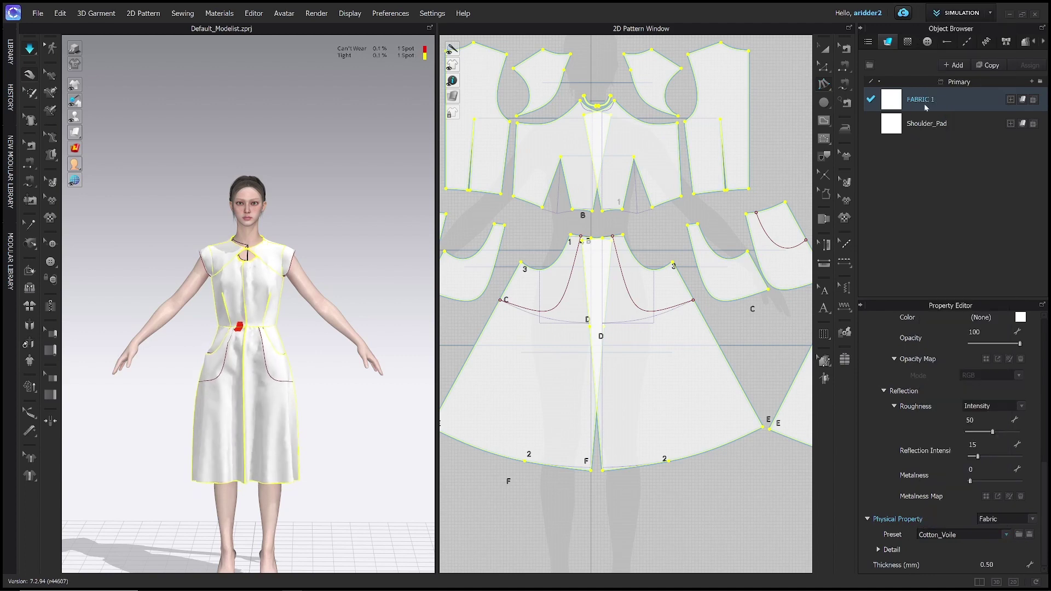
mouse_move(285, 331)
right_down()
mouse_move(305, 322)
mouse_move(293, 325)
right_up()
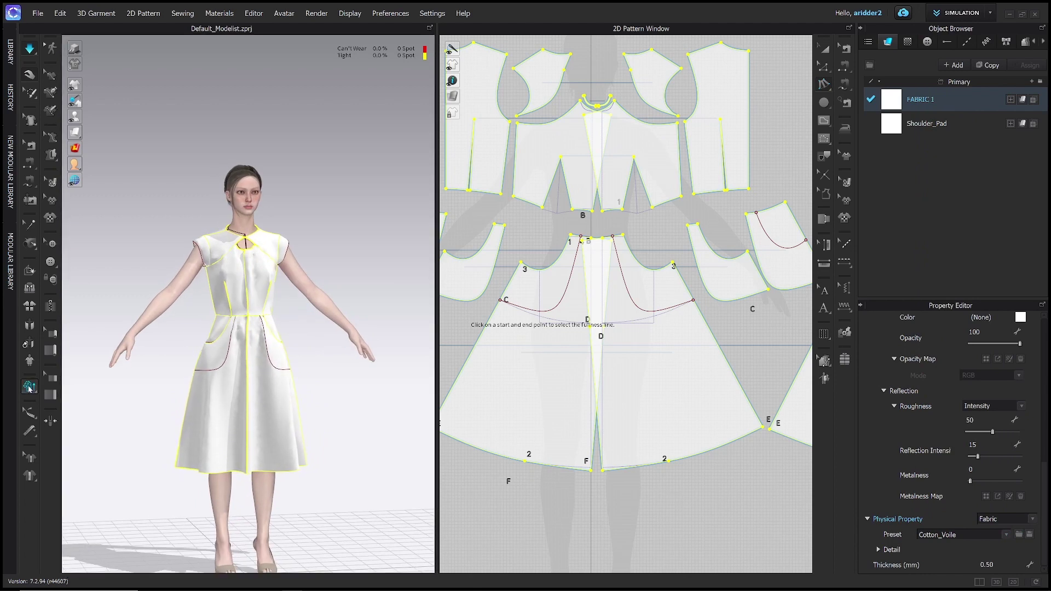
Apply the high-resolution garment settings with a 5 mm particle distance, 1 mm skin offset and Fitting simulation quality.
click(32, 387)
click(42, 388)
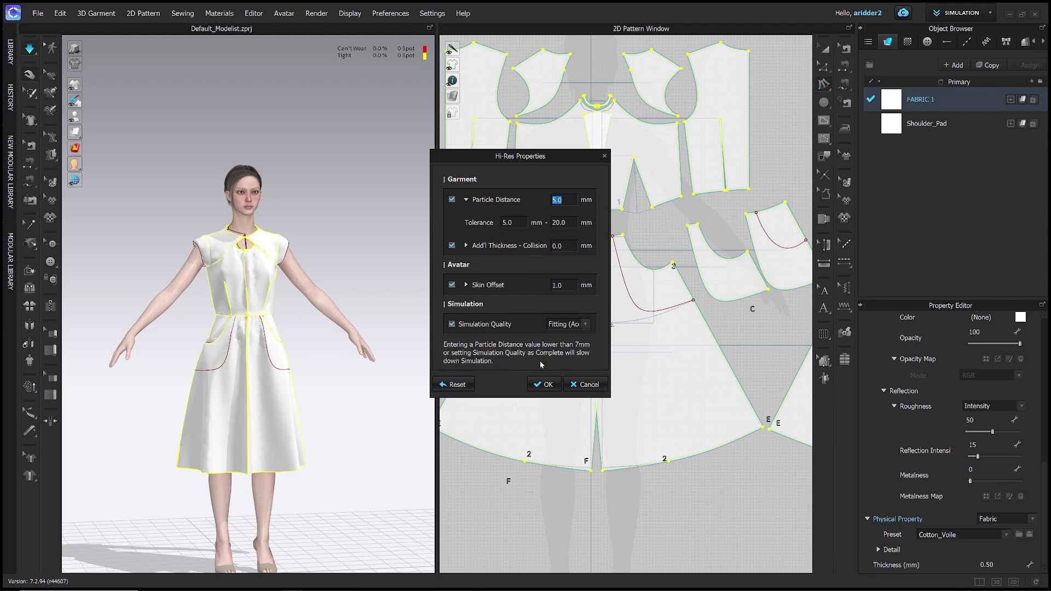
click(545, 385)
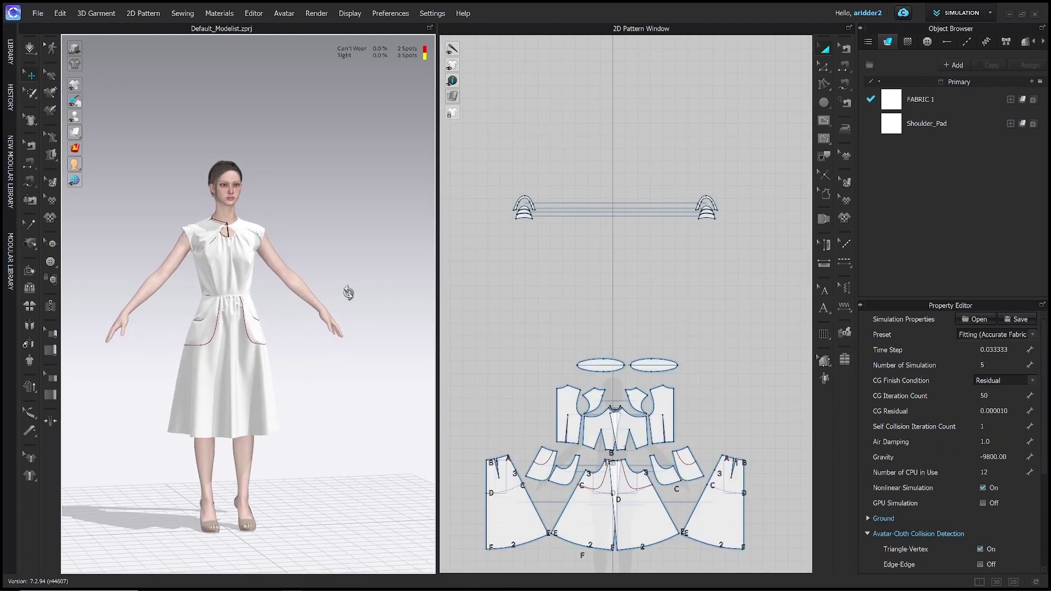
Examine the high-resolution dress from the front and at slight angles, checking the neckline and waist gathers, the pockets and the skirt drape.
right_drag(348, 293, 259, 302)
scroll(274, 239, up, 2)
right_drag(287, 257, 223, 255)
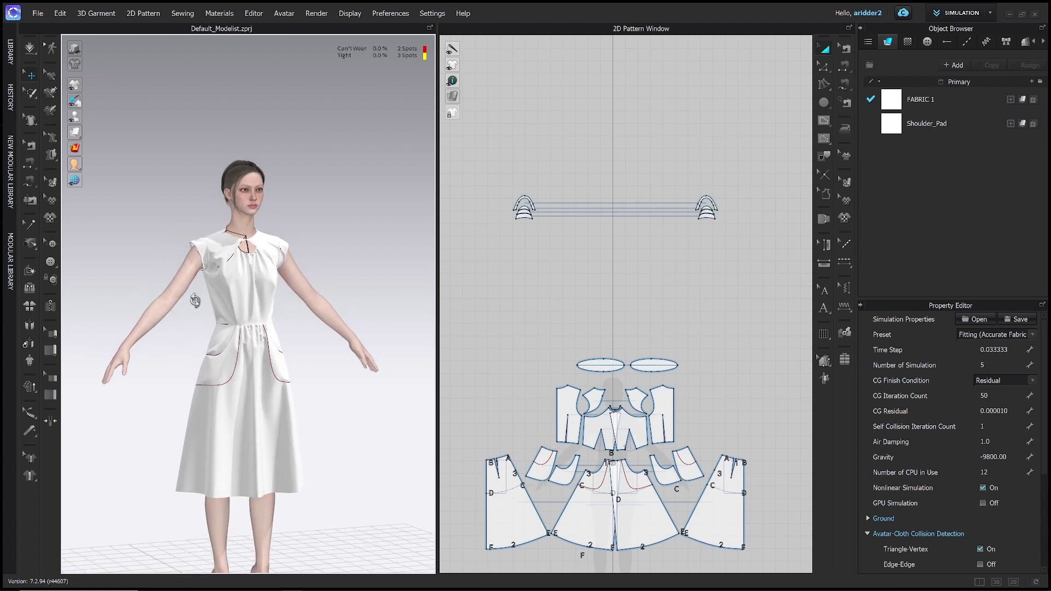
mouse_move(194, 300)
right_down()
mouse_move(315, 300)
mouse_move(188, 302)
right_up()
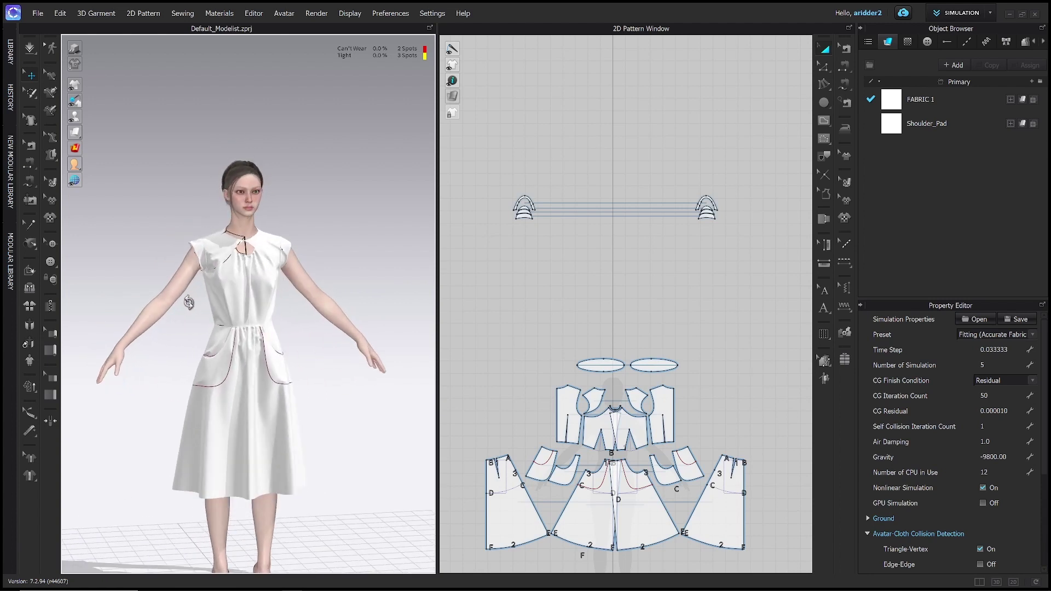
scroll(278, 367, down, 3)
mouse_move(277, 368)
right_down()
mouse_move(301, 356)
mouse_move(285, 351)
right_up()
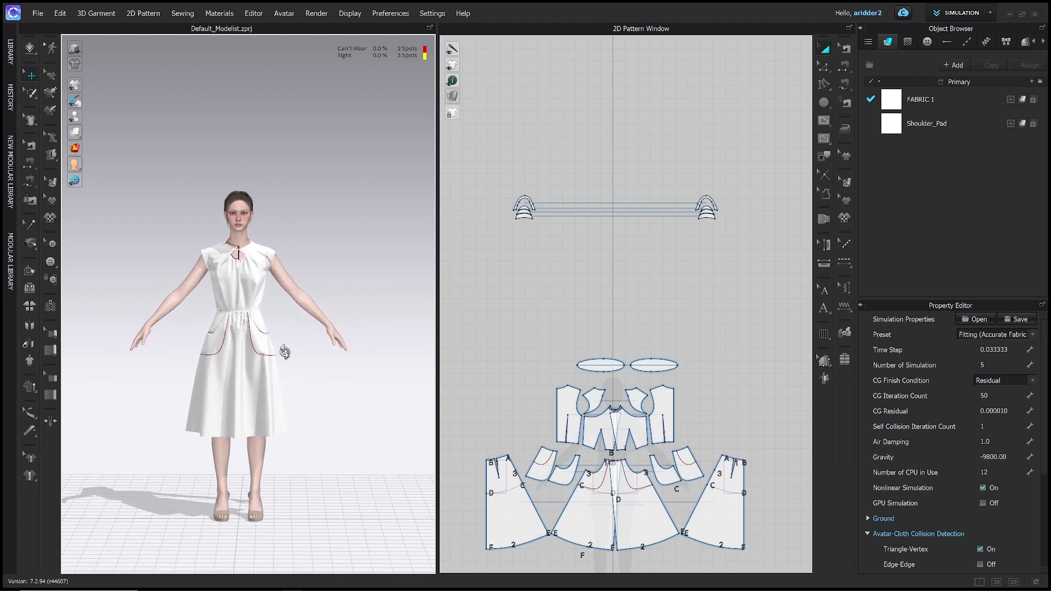
scroll(294, 307, up, 3)
right_drag(293, 296, 282, 282)
scroll(286, 324, down, 2)
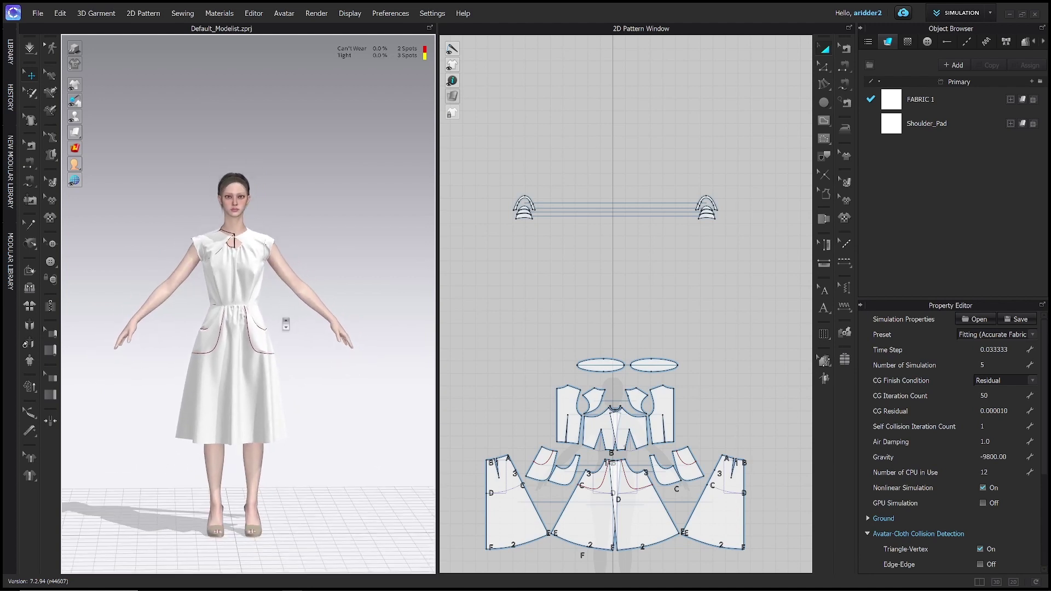
scroll(286, 324, down, 2)
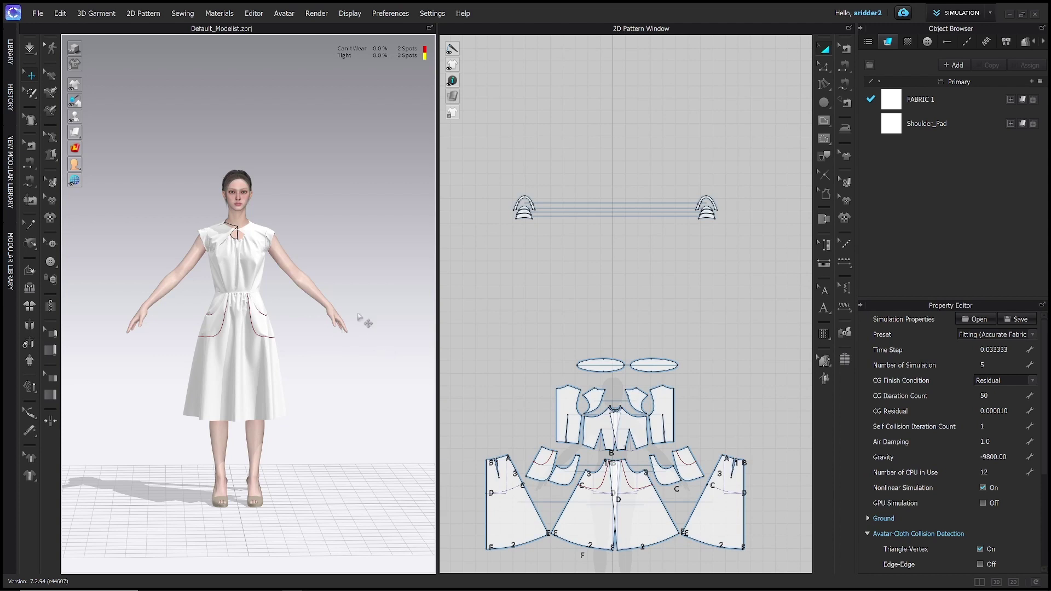
mouse_move(342, 283)
middle_down()
mouse_move(344, 272)
mouse_move(339, 294)
middle_up()
mouse_move(333, 289)
right_down()
mouse_move(350, 289)
mouse_move(335, 294)
right_up()
middle_drag(345, 304, 354, 294)
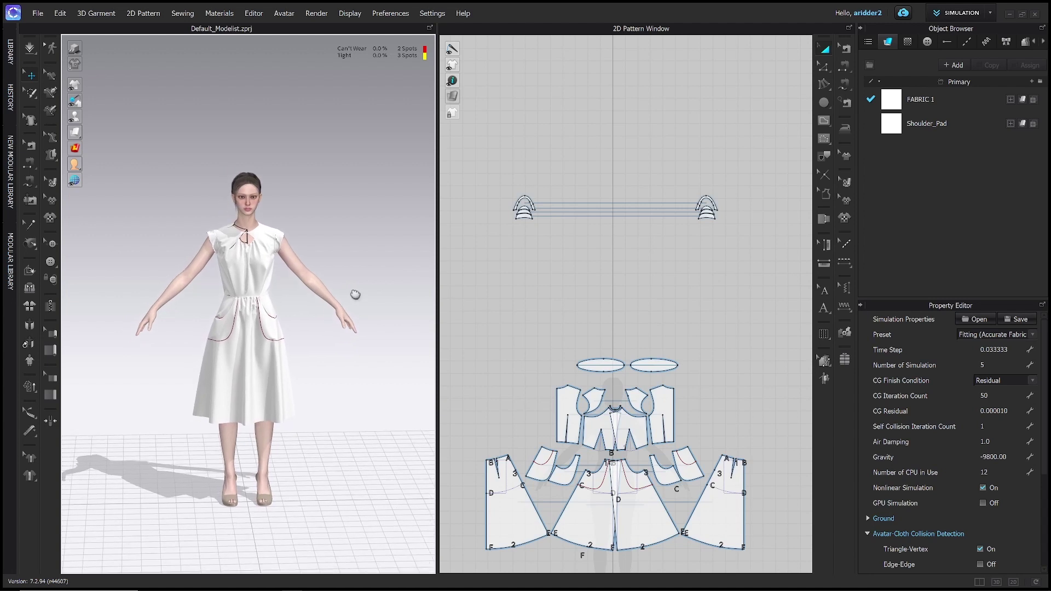
right_drag(354, 293, 342, 295)
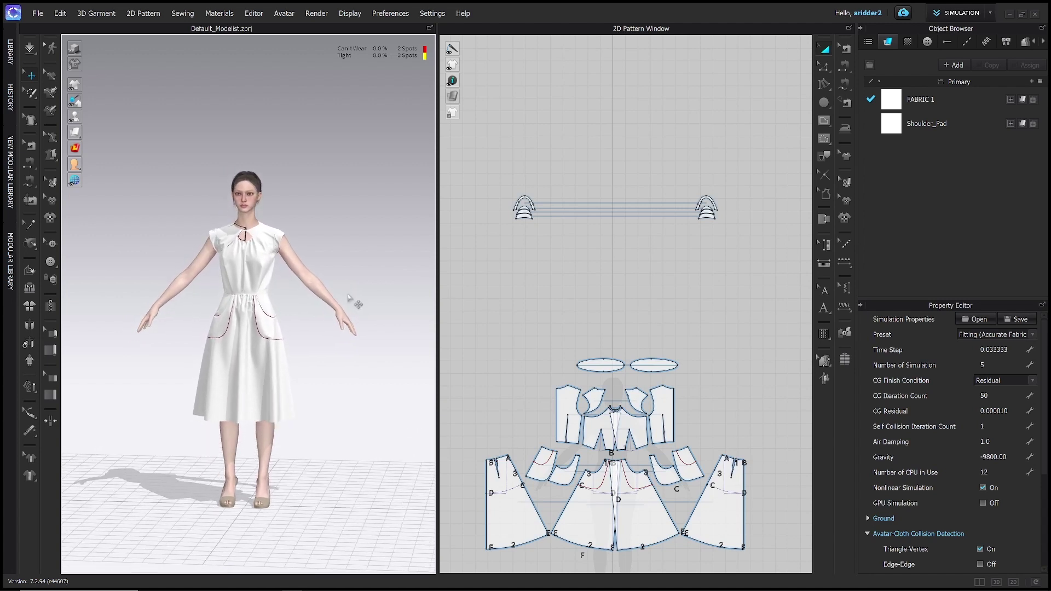